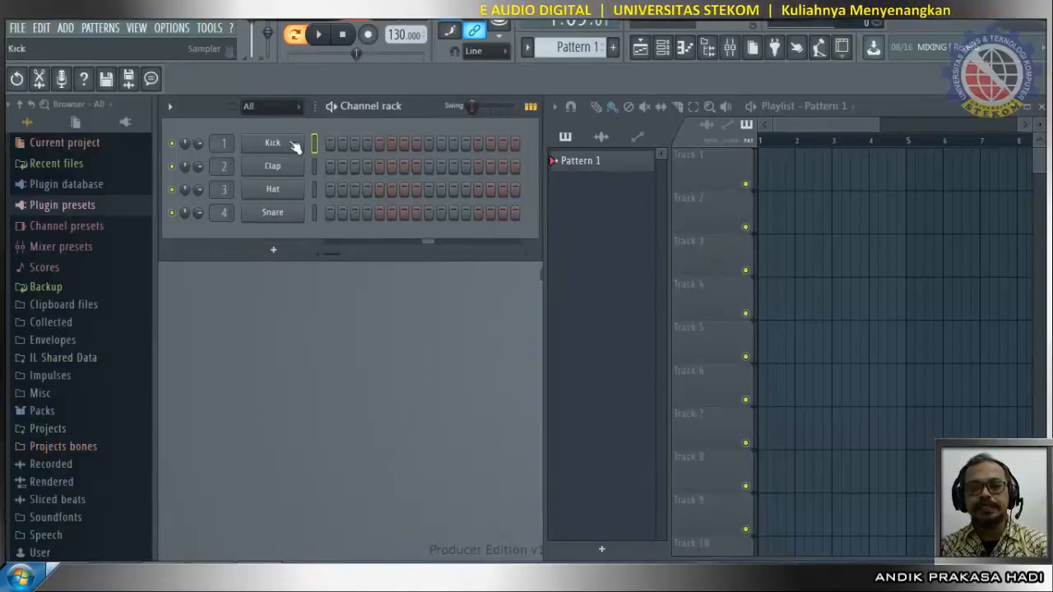
Step: Look through the generator plugin presets in the browser, then collapse the Generators and Plugin presets folders
left_click(20, 206)
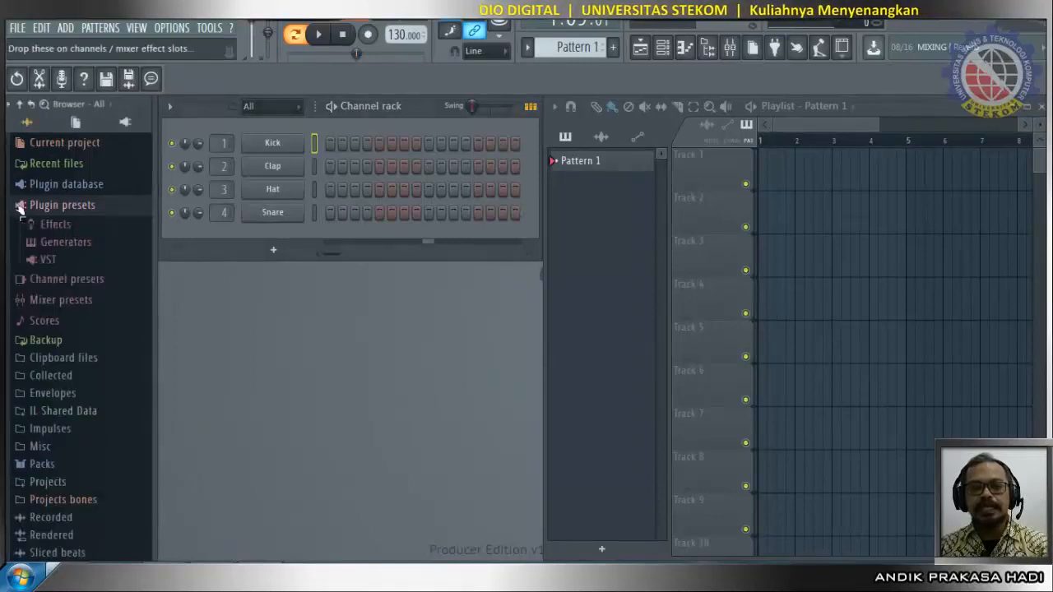
left_click(30, 241)
scroll(78, 263, "down", 5)
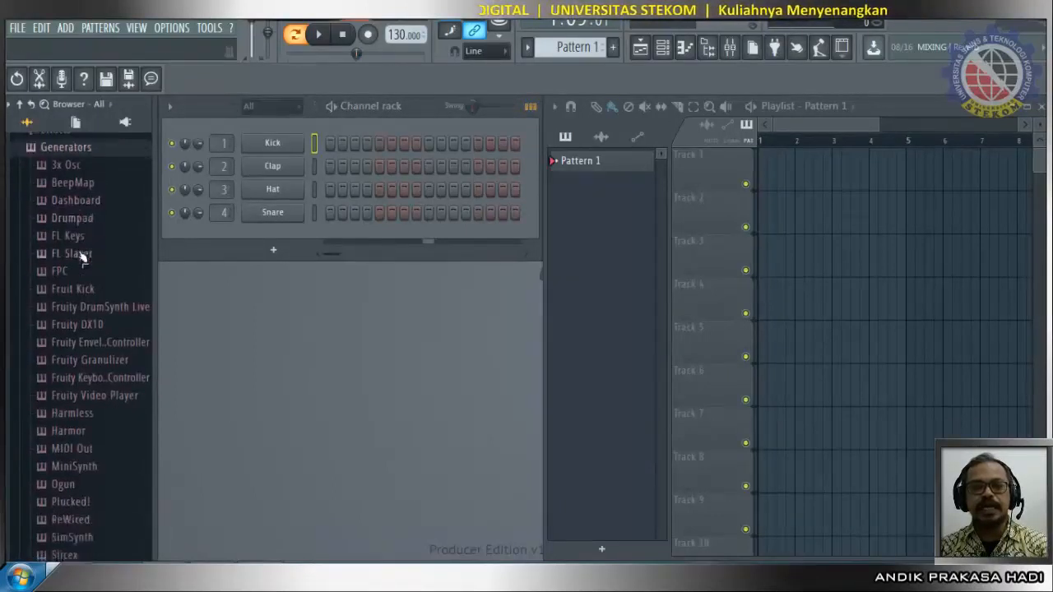
scroll(82, 277, "up", 5)
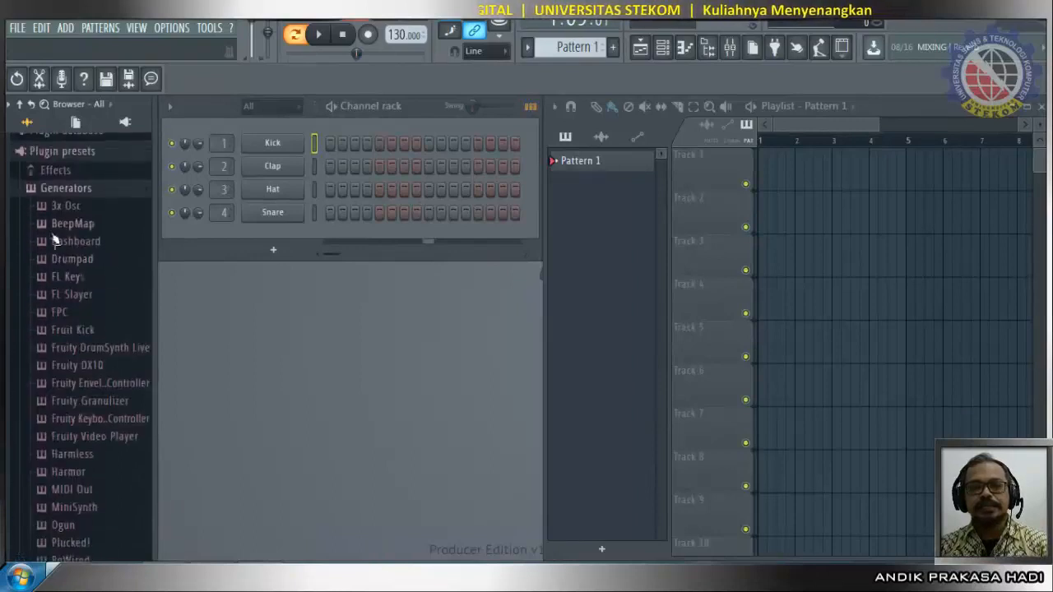
left_click(31, 189)
left_click(20, 151)
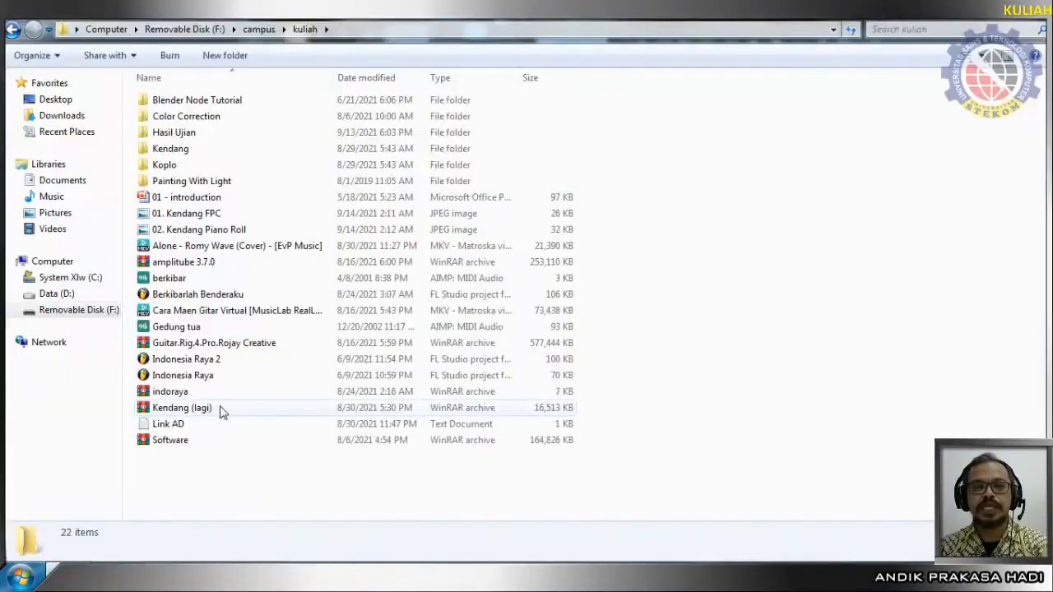
Step: In Windows Explorer, open the Kendang folder, preview its drum samples in the media player and close the player
double_click(176, 148)
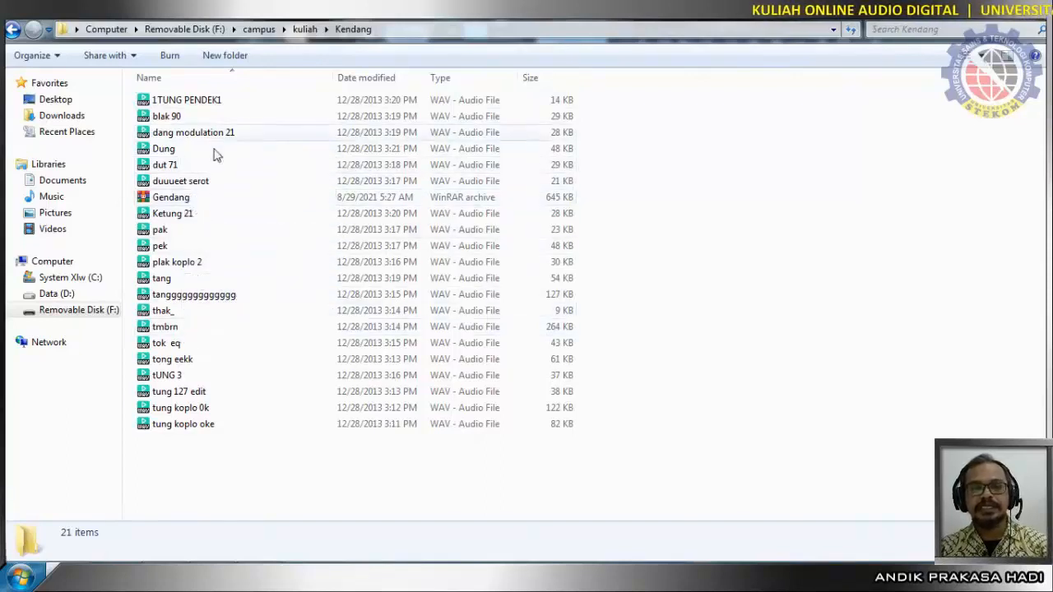
left_click(200, 106)
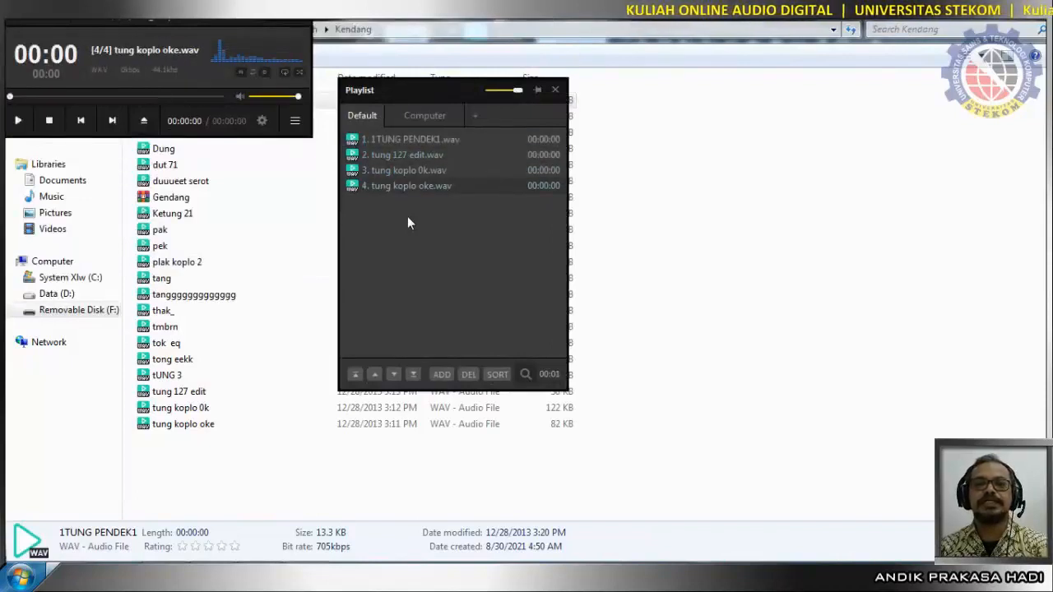
left_click(23, 125)
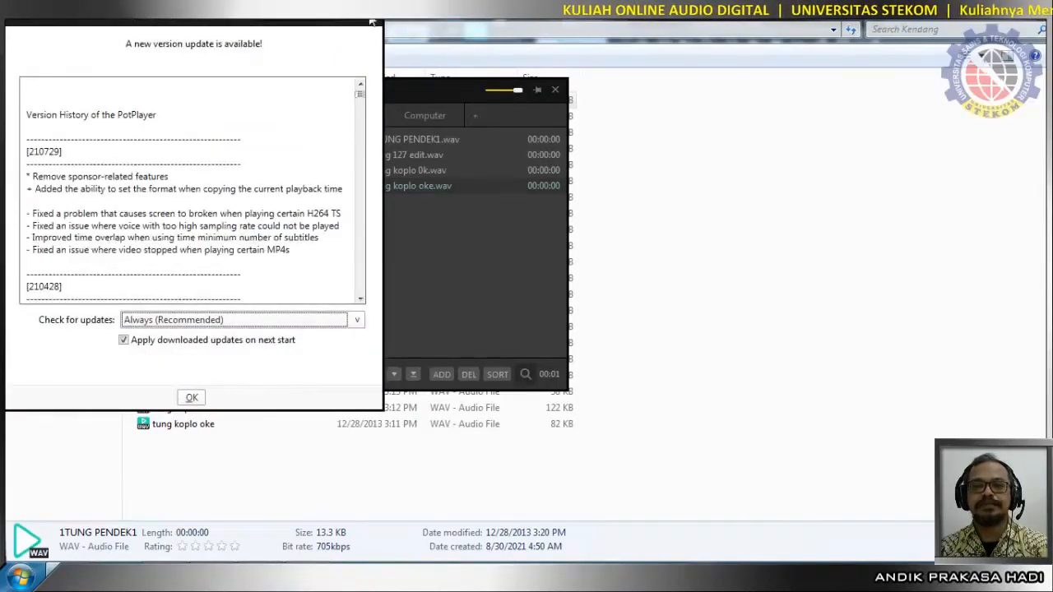
left_click(367, 24)
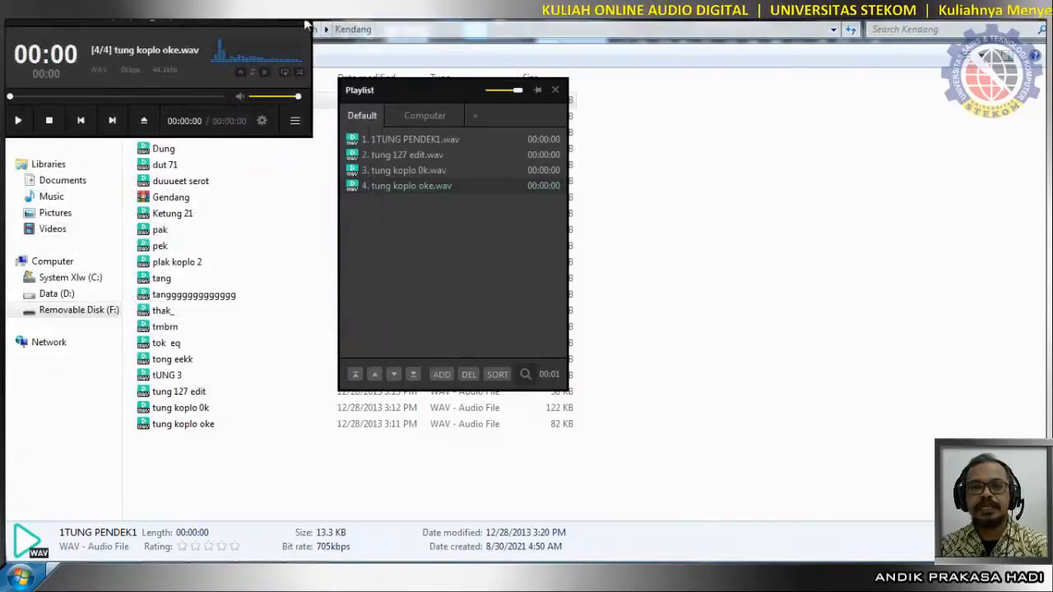
left_click(300, 23)
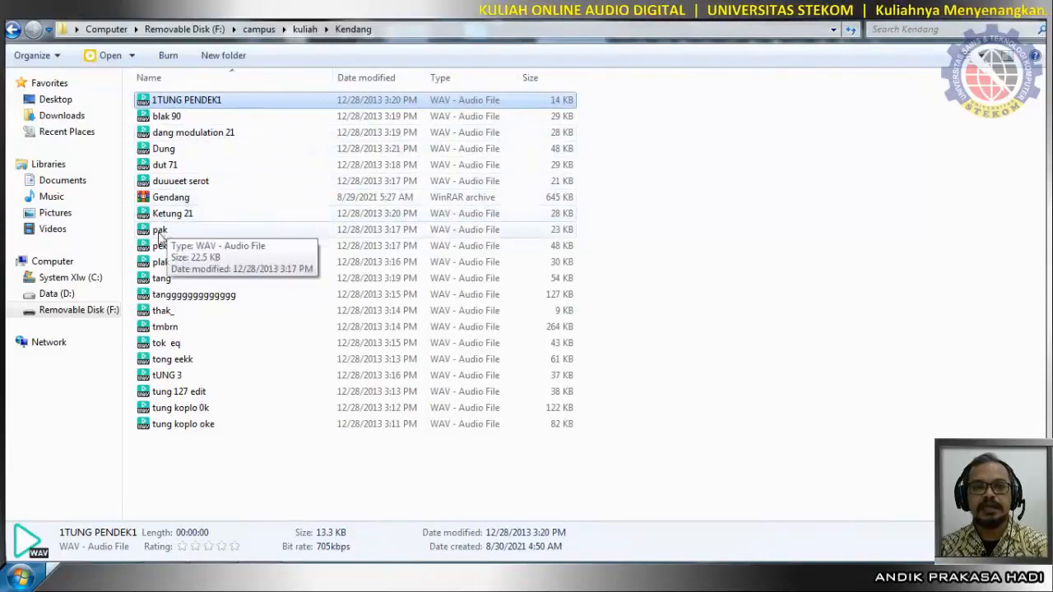
Step: Play the pak sample from the Kendang folder and dismiss the player's update notices
double_click(160, 231)
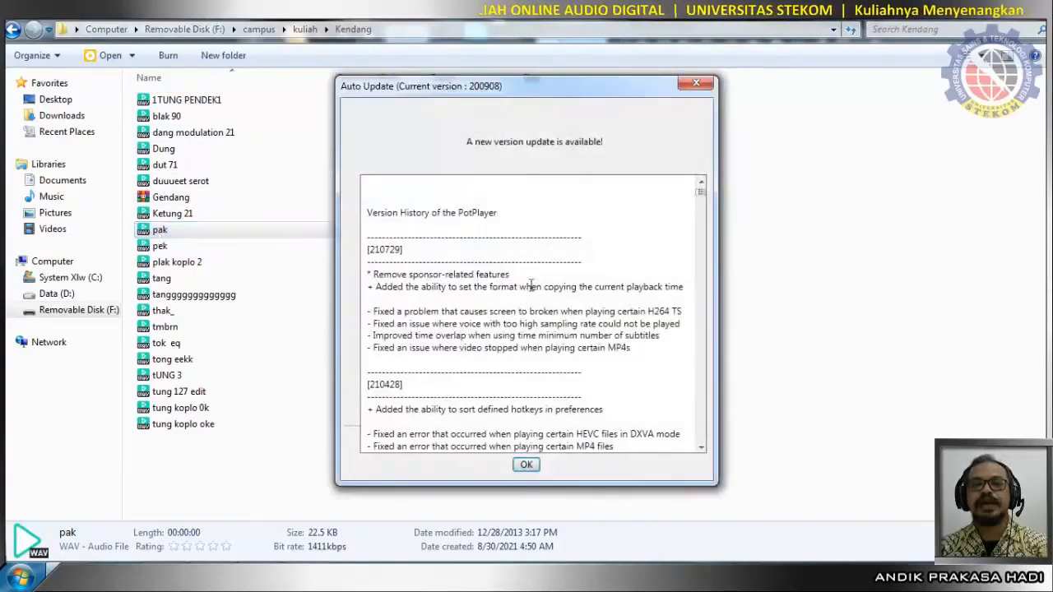
left_click(695, 85)
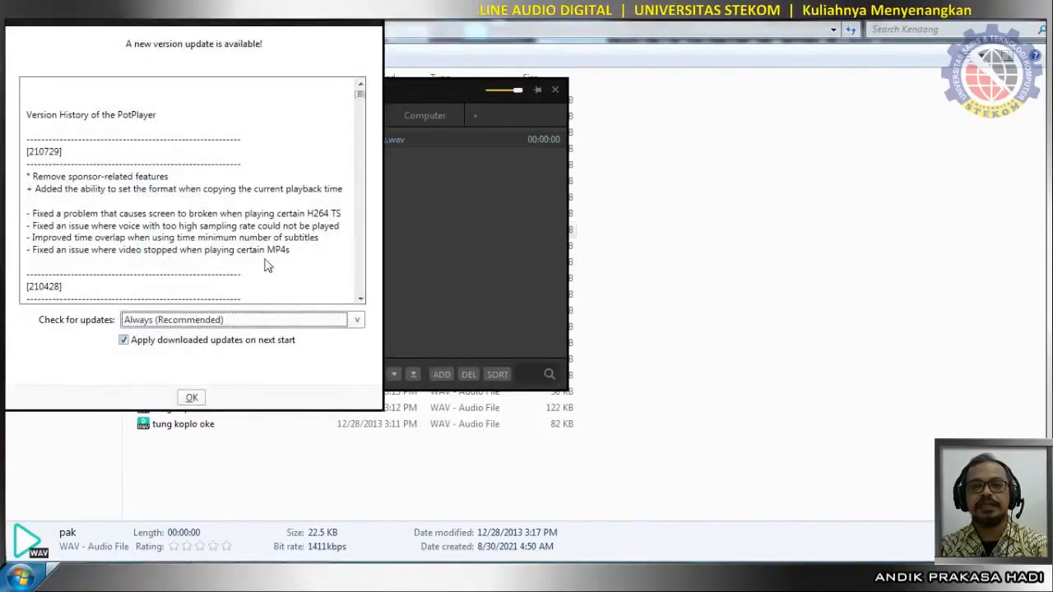
left_click(371, 25)
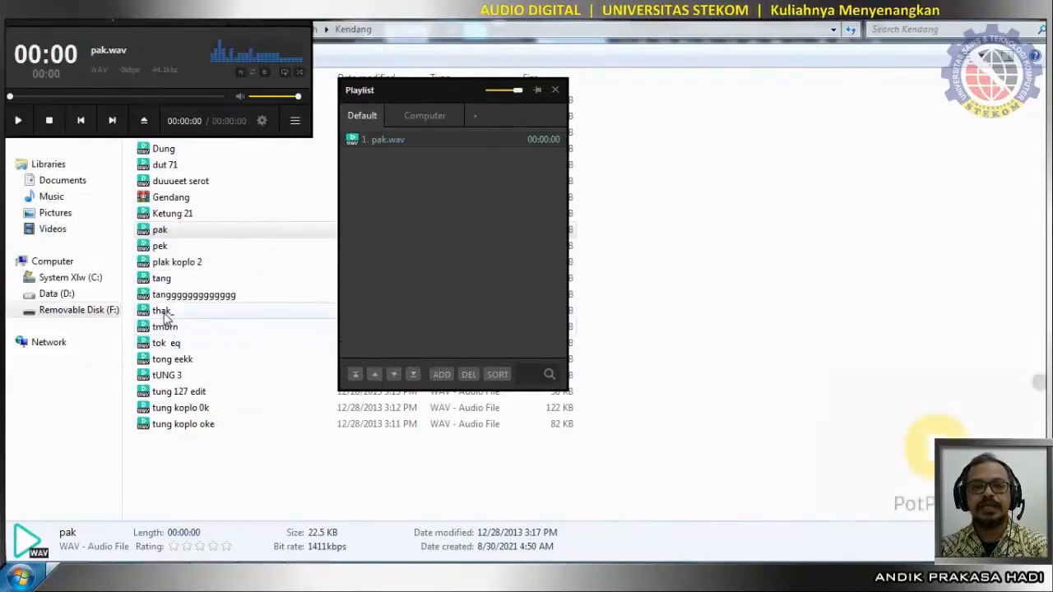
Step: Add the long-named tanggg sample and the tang sample to the player's playlist and play each one
left_click_drag(188, 297, 409, 199)
double_click(408, 156)
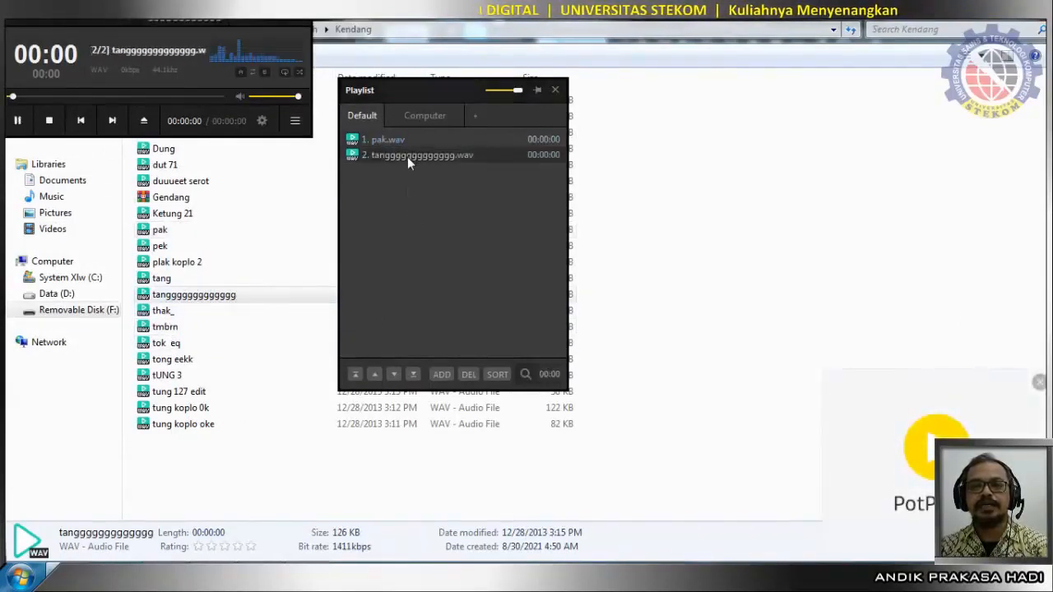
left_click_drag(171, 282, 410, 195)
double_click(391, 172)
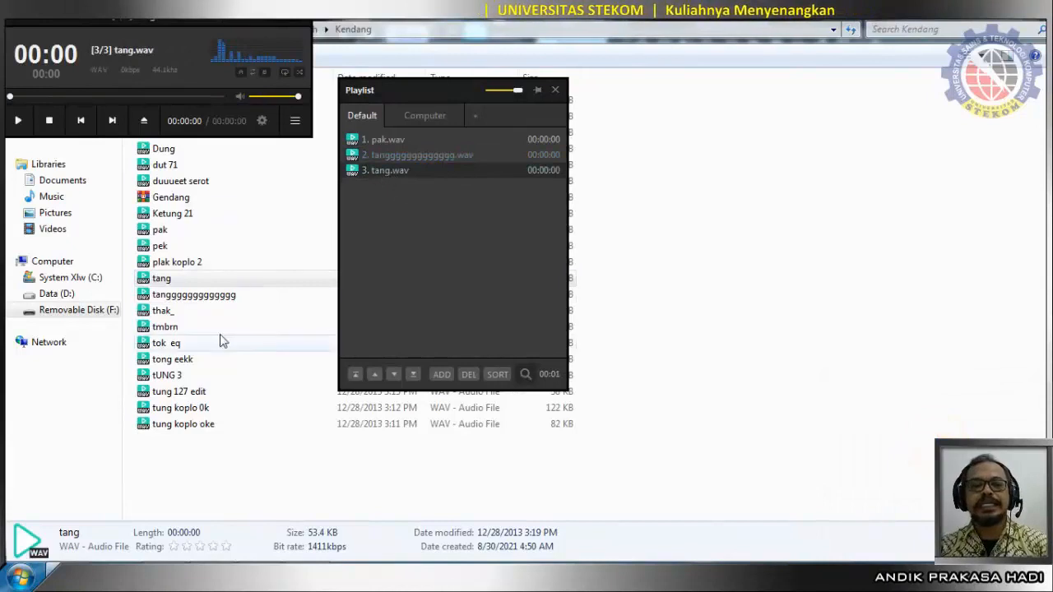
Step: Add the tUNG 3 sample to the playlist, play it and close the player
left_click(223, 376)
left_click_drag(379, 221, 386, 212)
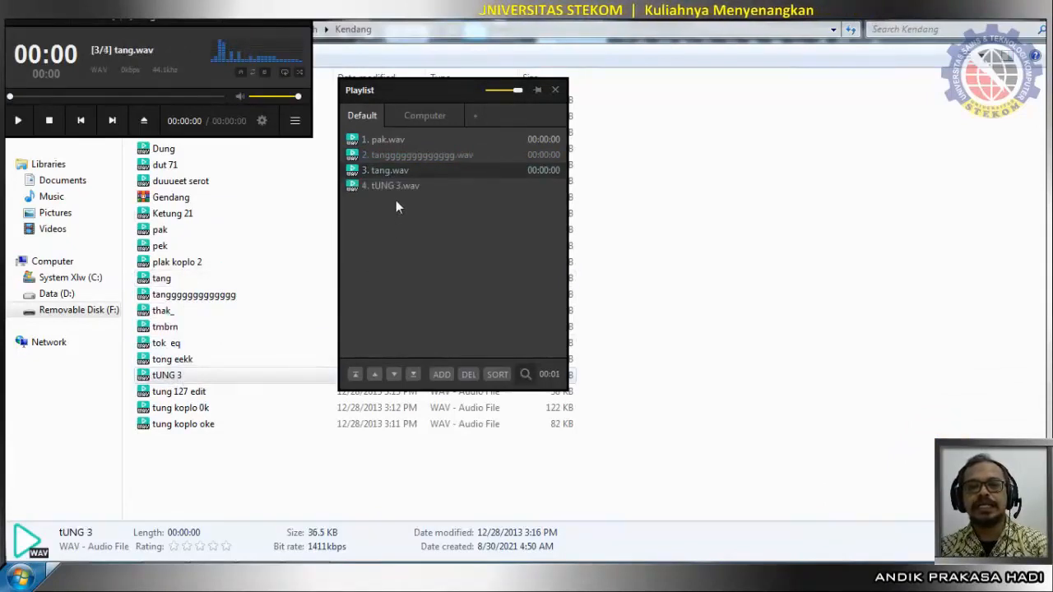
double_click(391, 184)
left_click(391, 186)
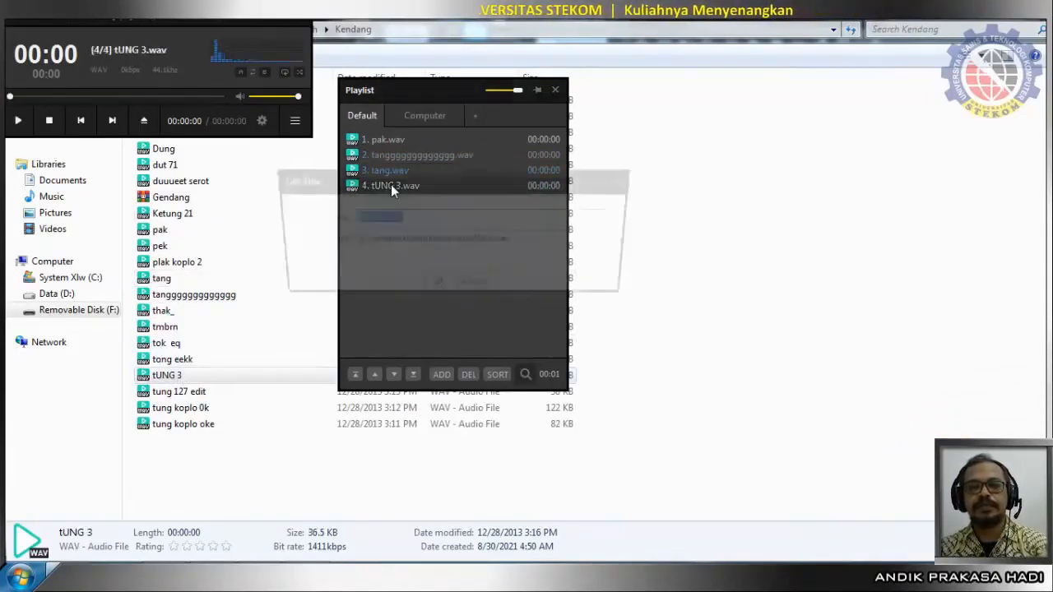
left_click(487, 291)
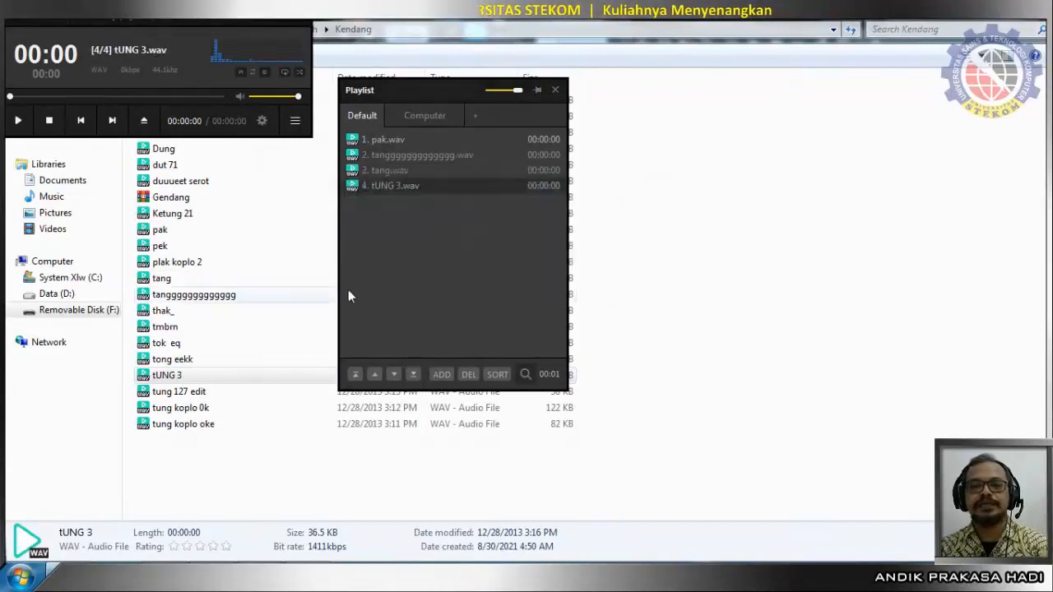
left_click(301, 20)
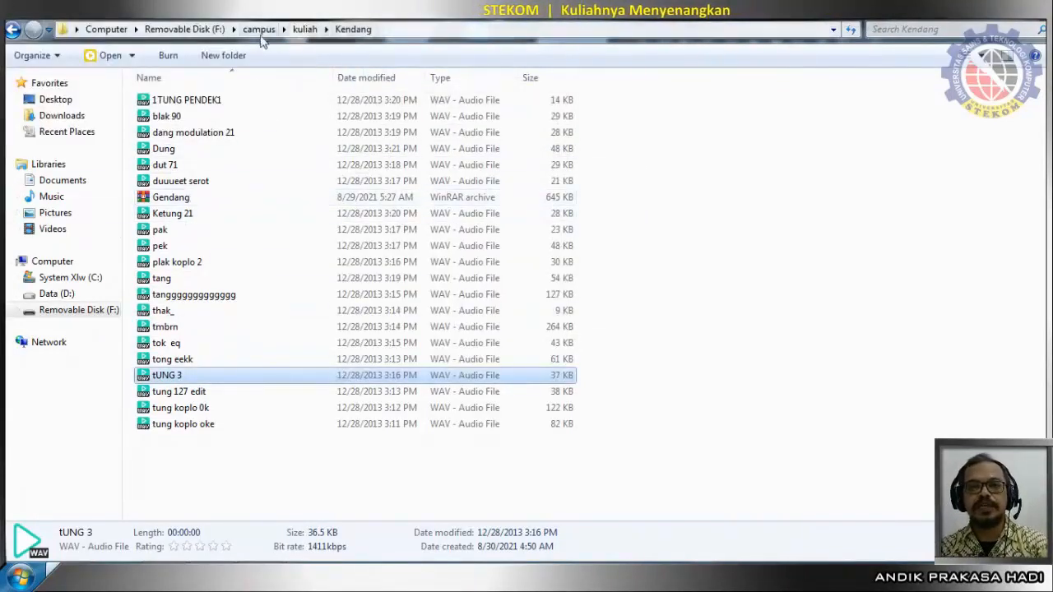
Step: Open the DANGDUT KOPLO folder inside kuliah's Koplo folder, play the Fkd983 loop and close the player
left_click(304, 29)
double_click(164, 165)
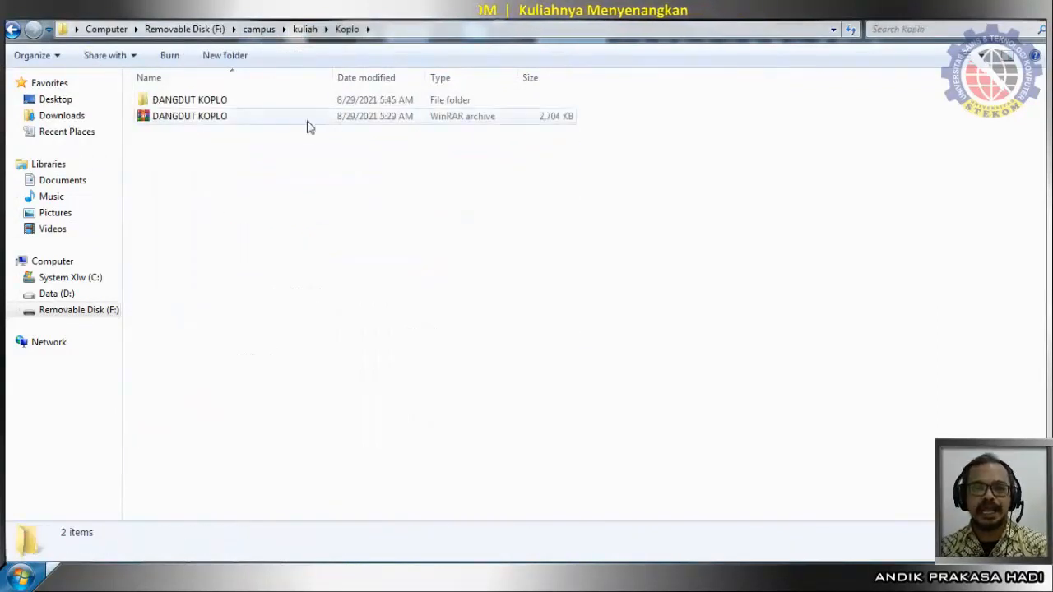
double_click(220, 100)
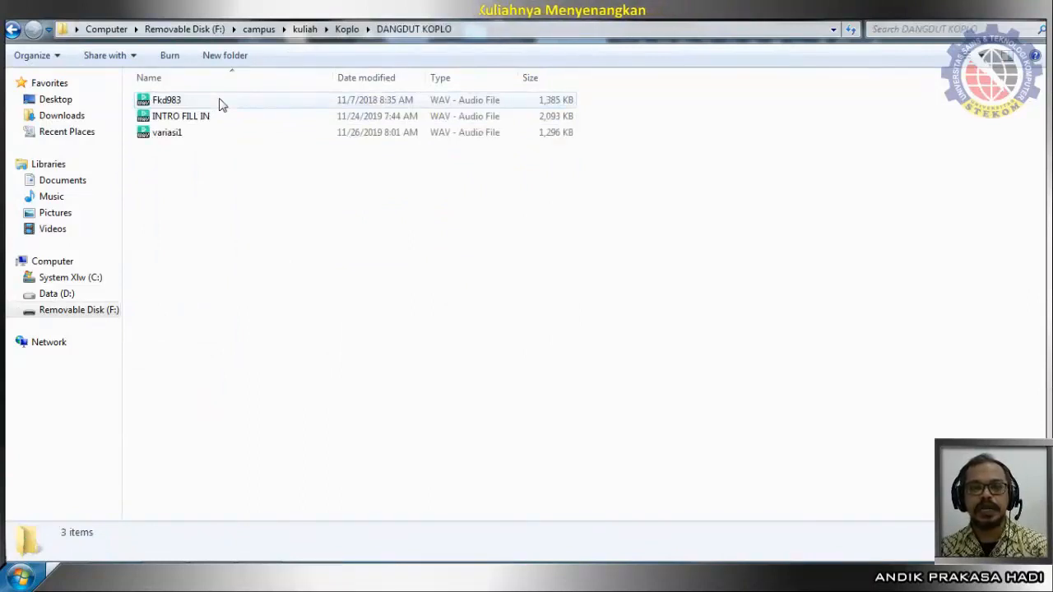
double_click(175, 105)
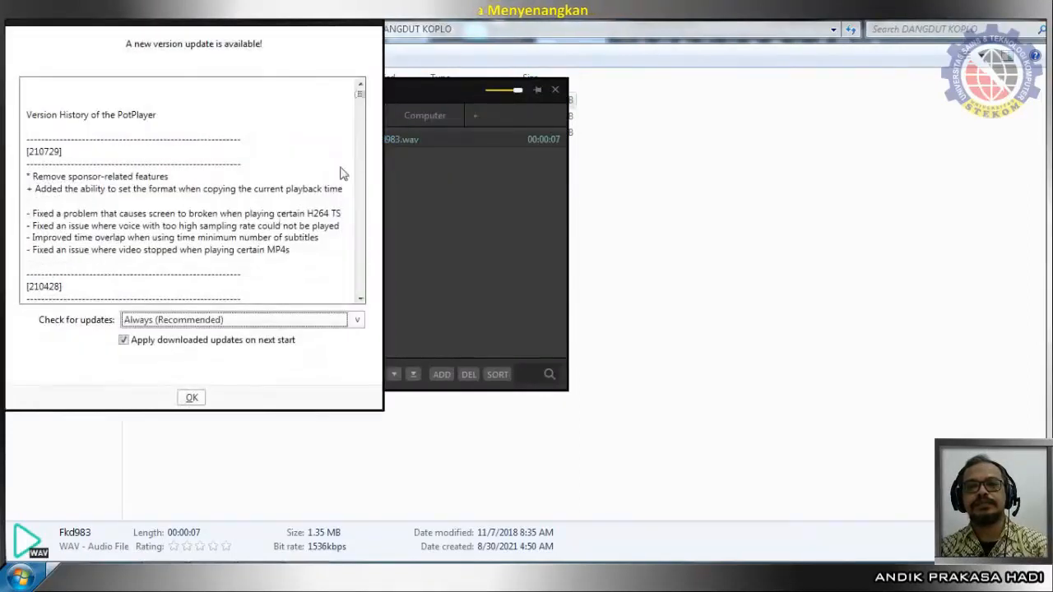
left_click(377, 24)
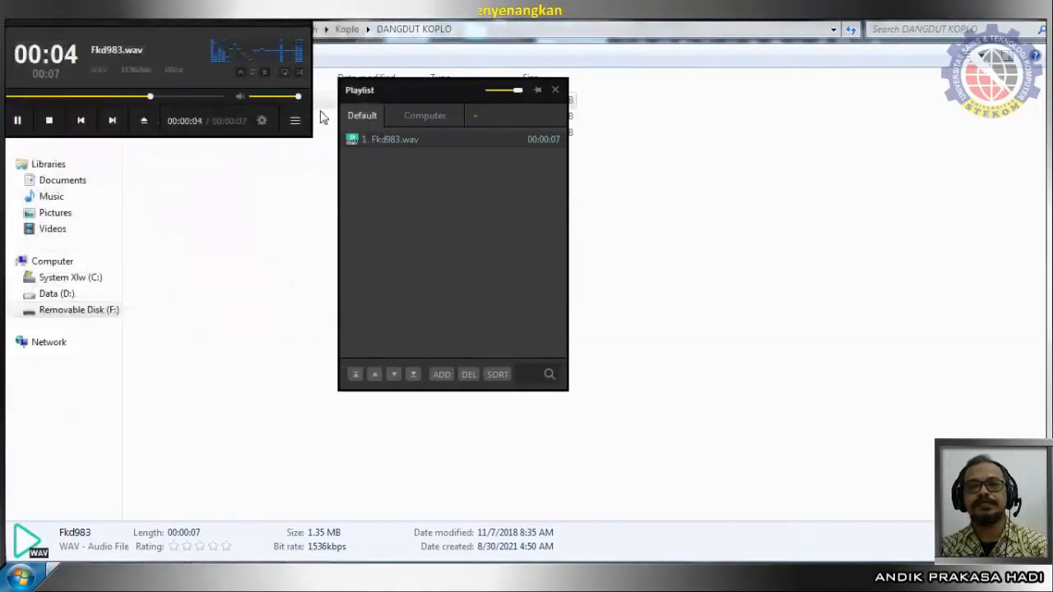
left_click(299, 23)
Step: Play the INTRO FILL IN loop, dismiss the update notice and close the player
double_click(189, 119)
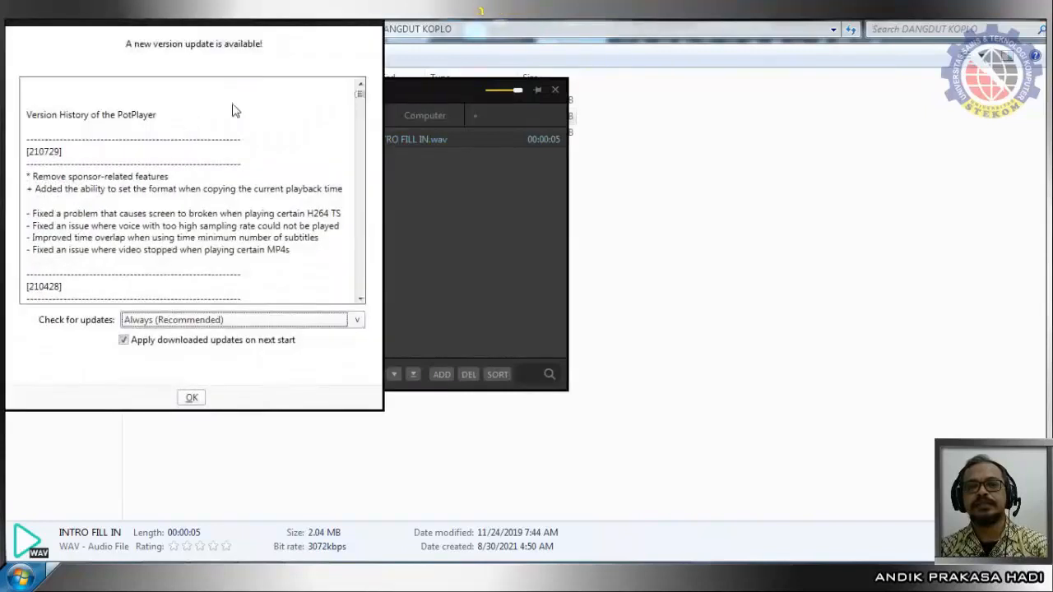
left_click(375, 26)
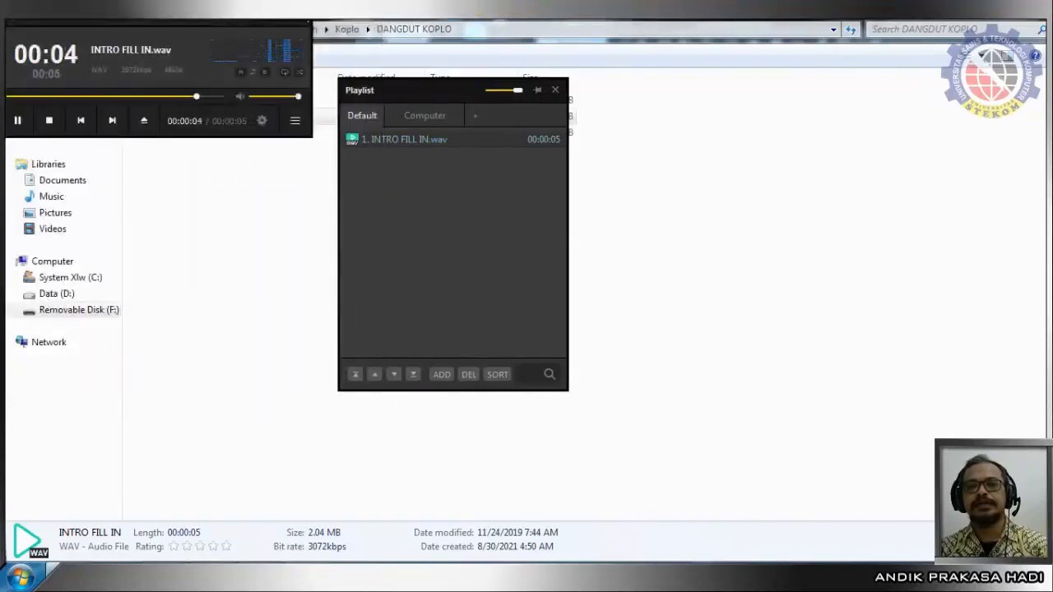
left_click(303, 23)
Step: Play the variasi1 loop, replay it once, and return to the kuliah folder
left_click(169, 134)
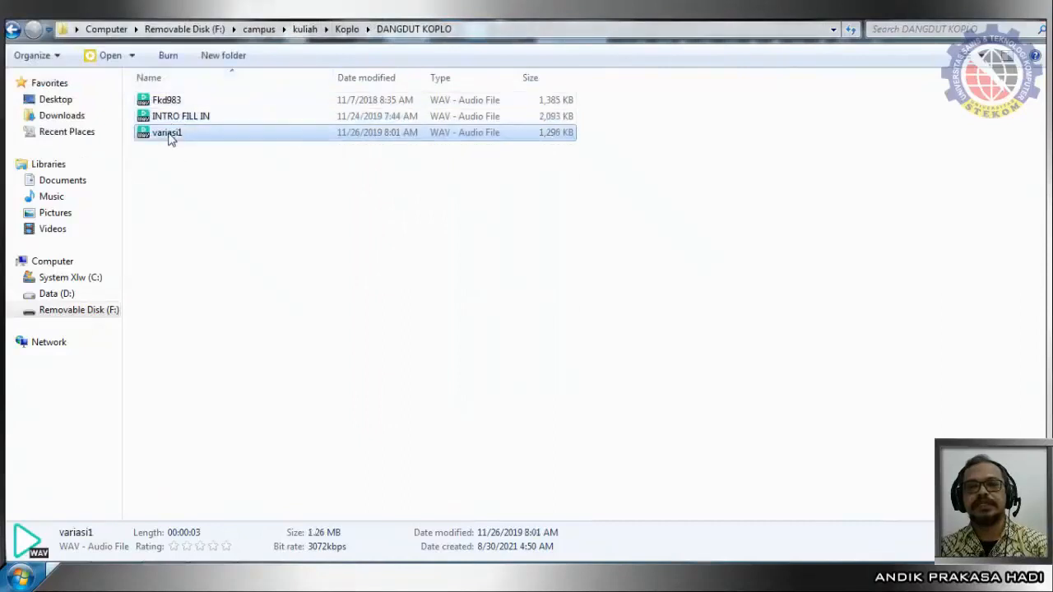
double_click(169, 135)
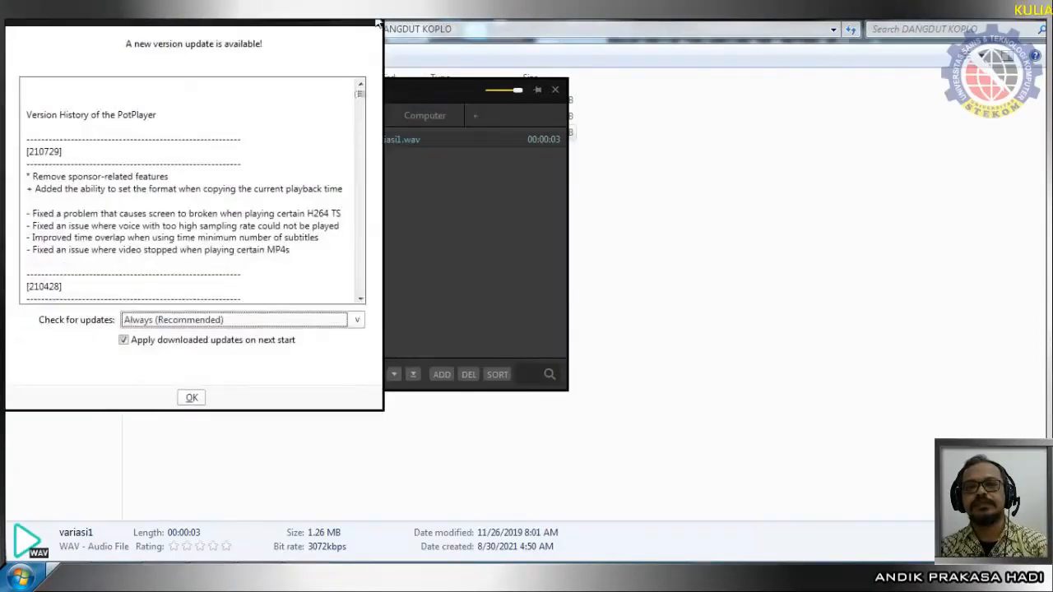
left_click(377, 22)
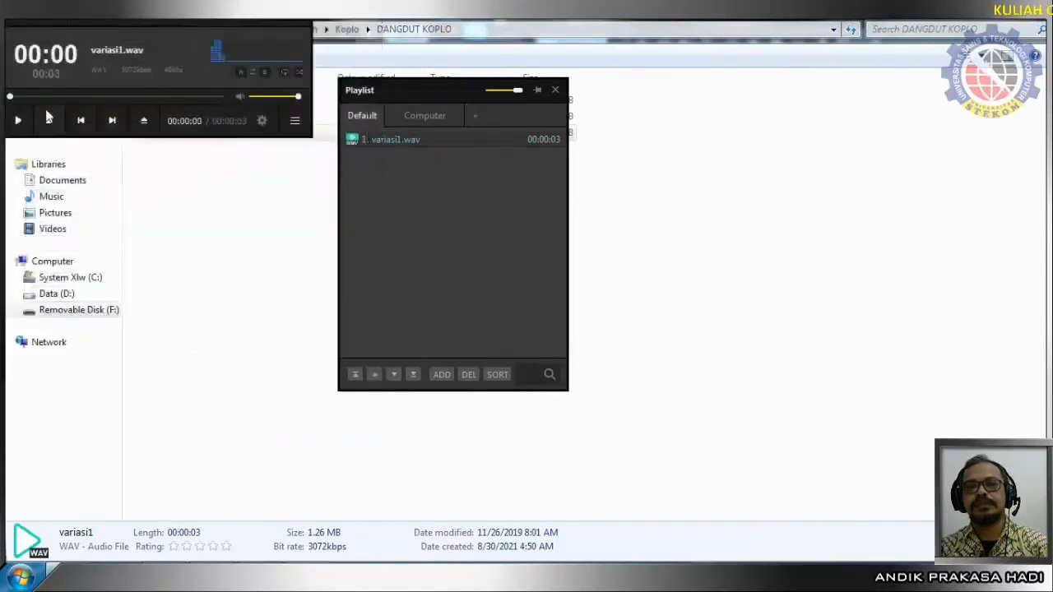
left_click(20, 120)
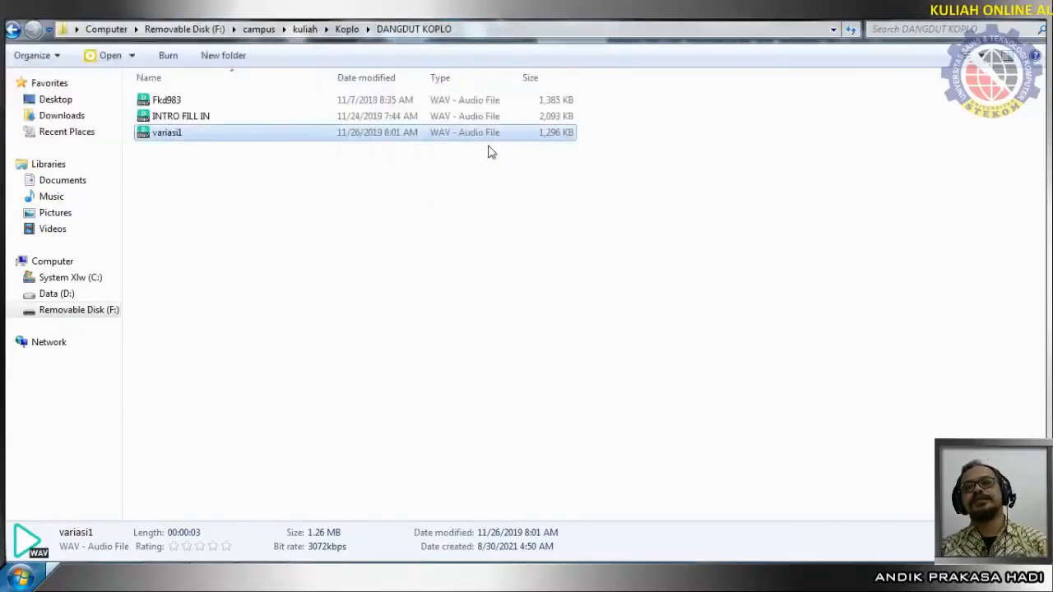
left_click(344, 31)
left_click(302, 30)
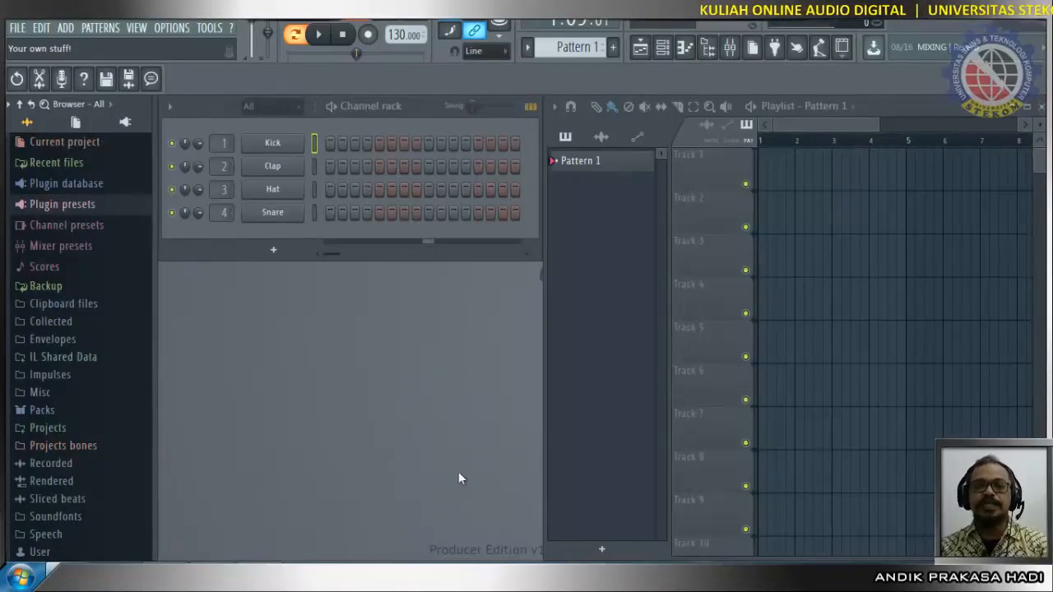
Step: In FL Studio, add an FPC drum channel to the channel rack and move its window up clear of the screen's lower edge
left_click(275, 251)
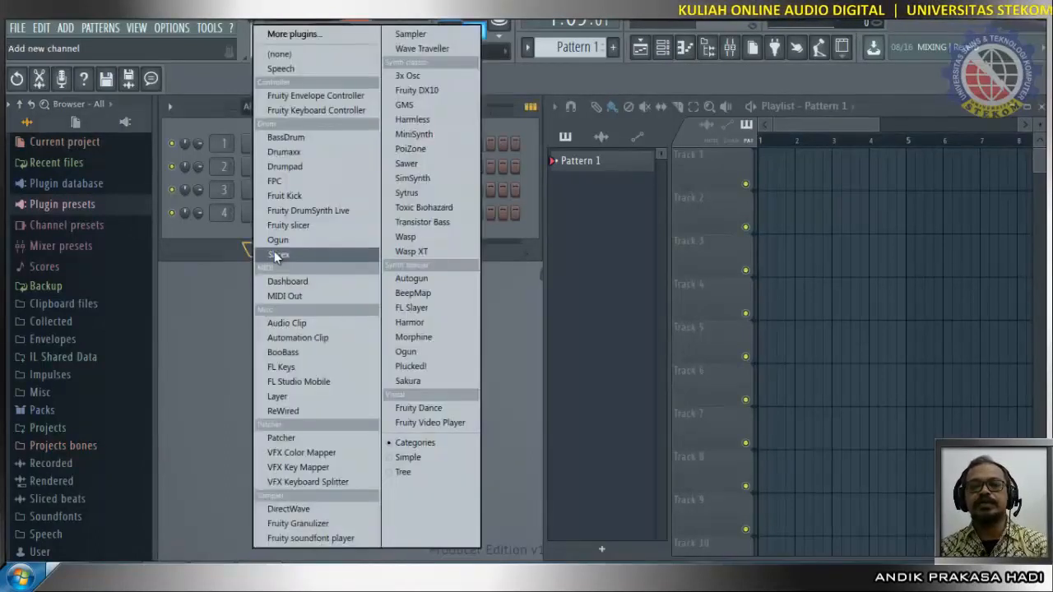
left_click(278, 182)
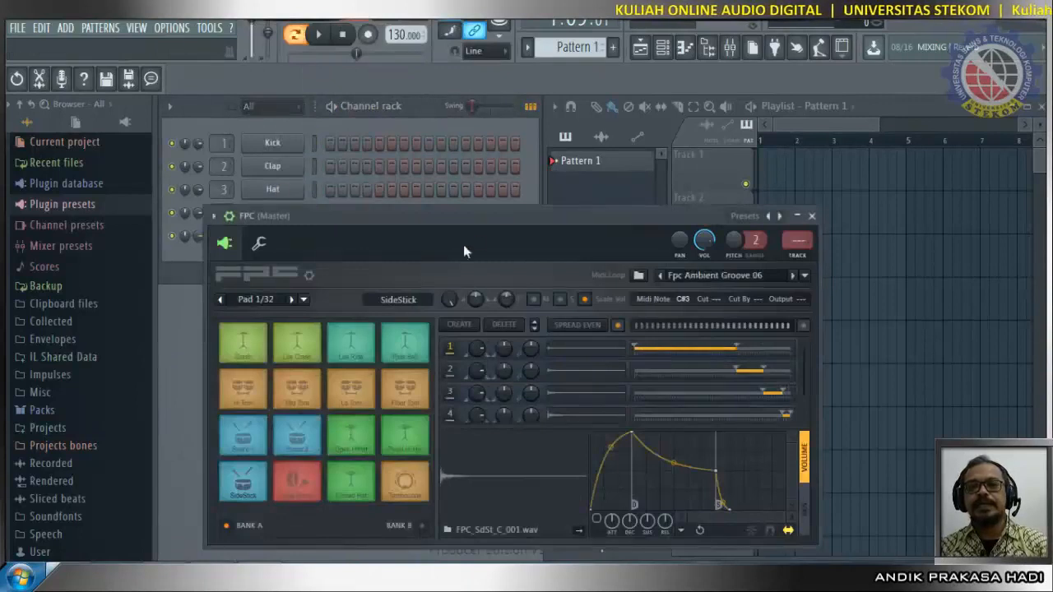
left_click_drag(486, 221, 499, 137)
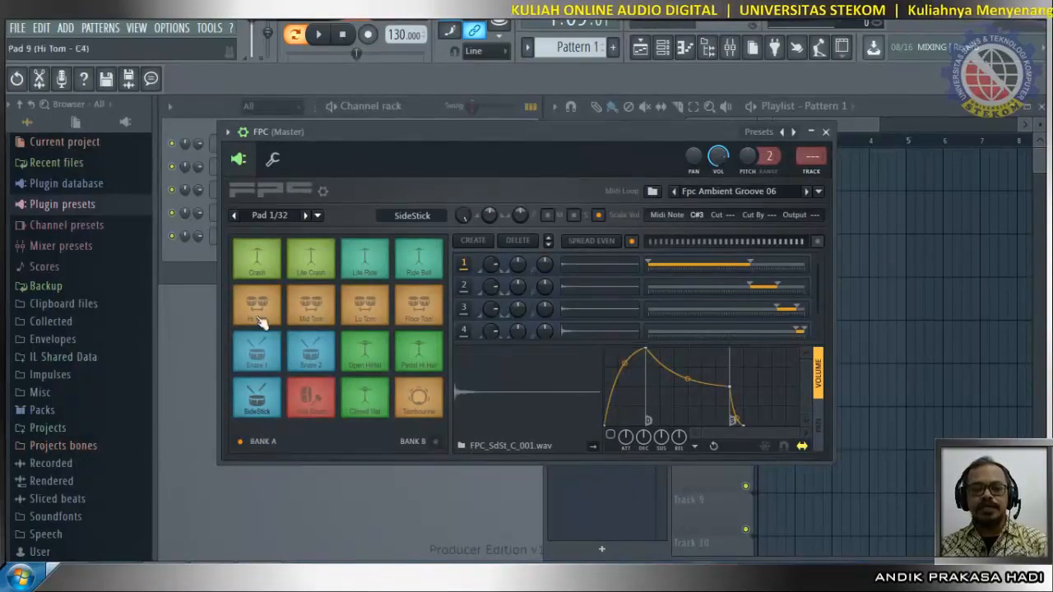
Step: Audition the crash, ride and tom pads of bank A in FPC and view the MIDI loop categories
left_click(255, 261)
left_click(324, 265)
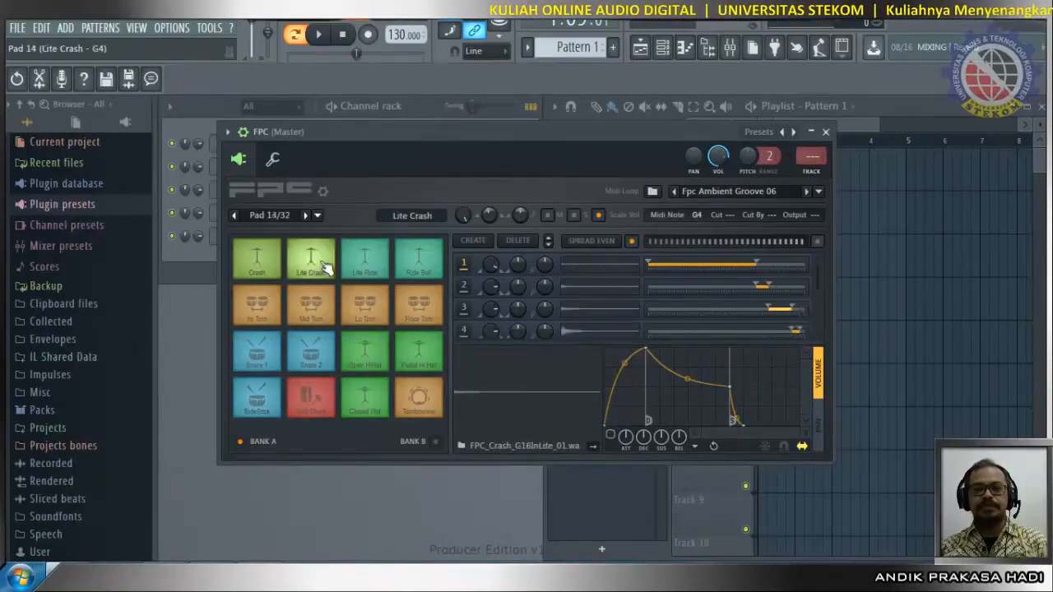
left_click(362, 275)
left_click(418, 278)
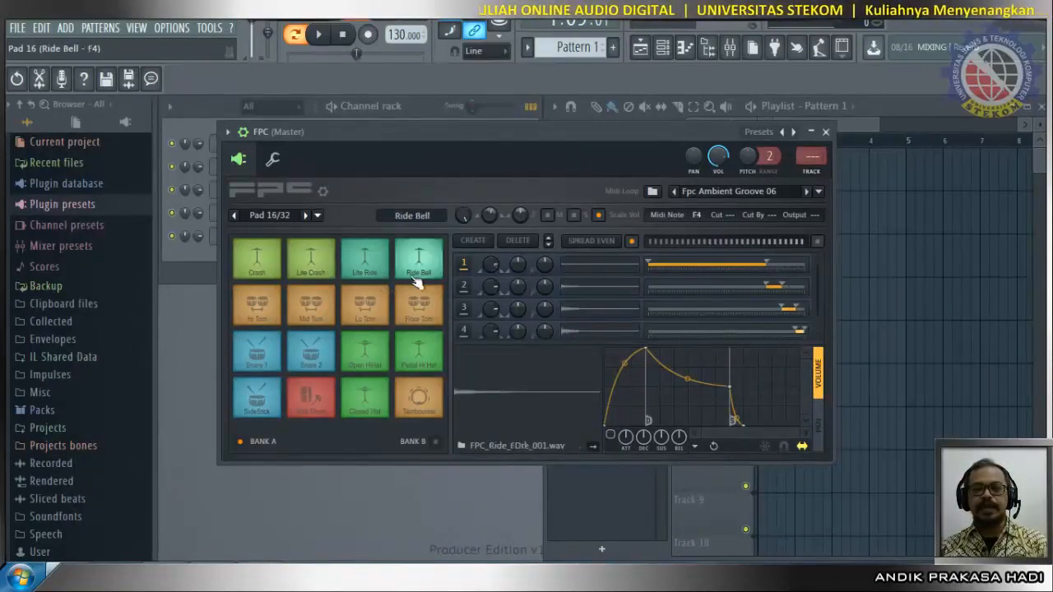
left_click(418, 313)
left_click(364, 306)
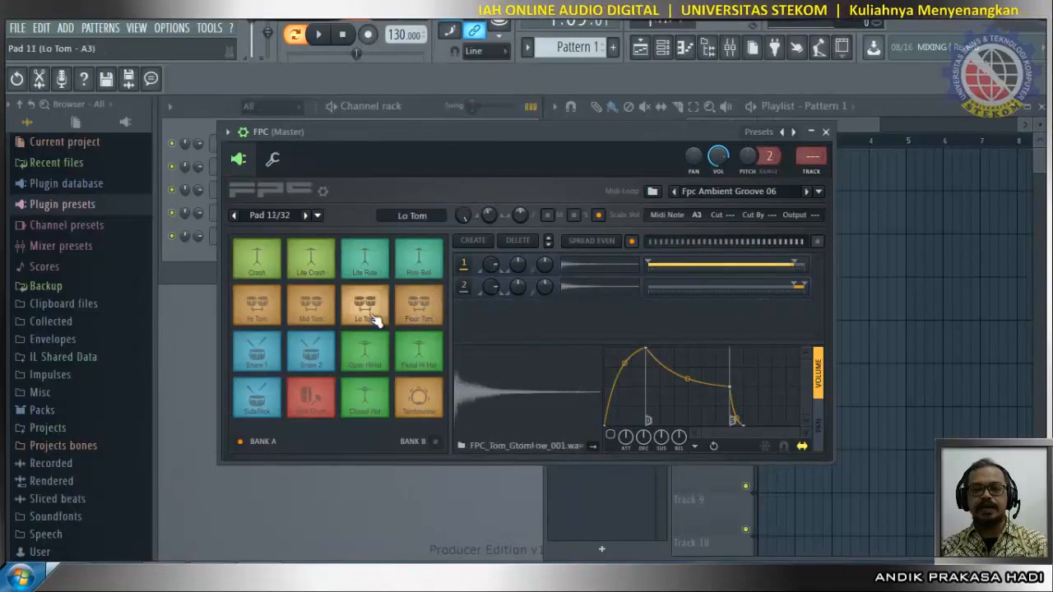
left_click(310, 306)
left_click(257, 306)
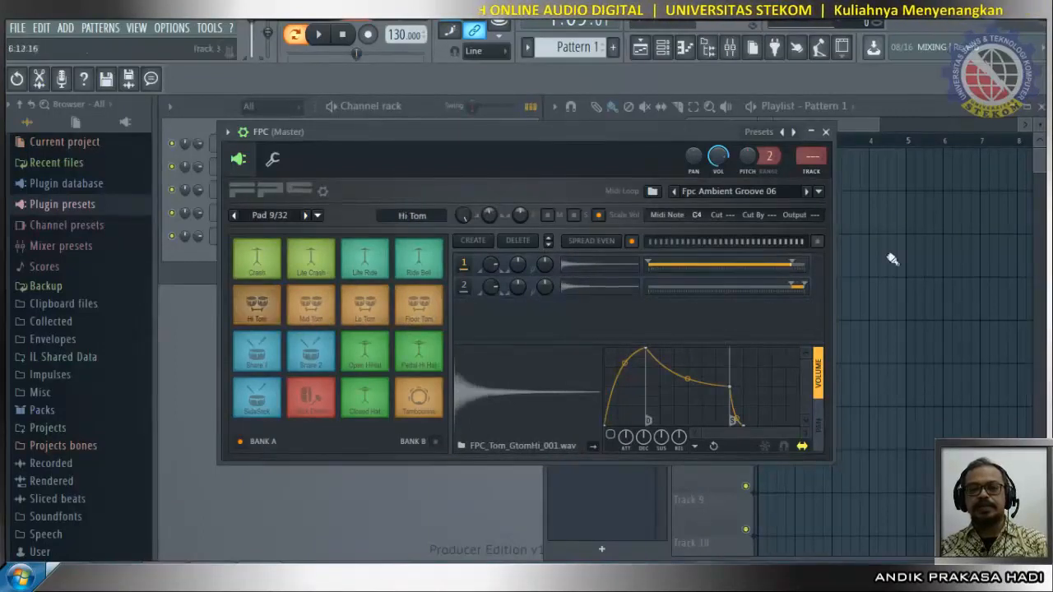
left_click(819, 192)
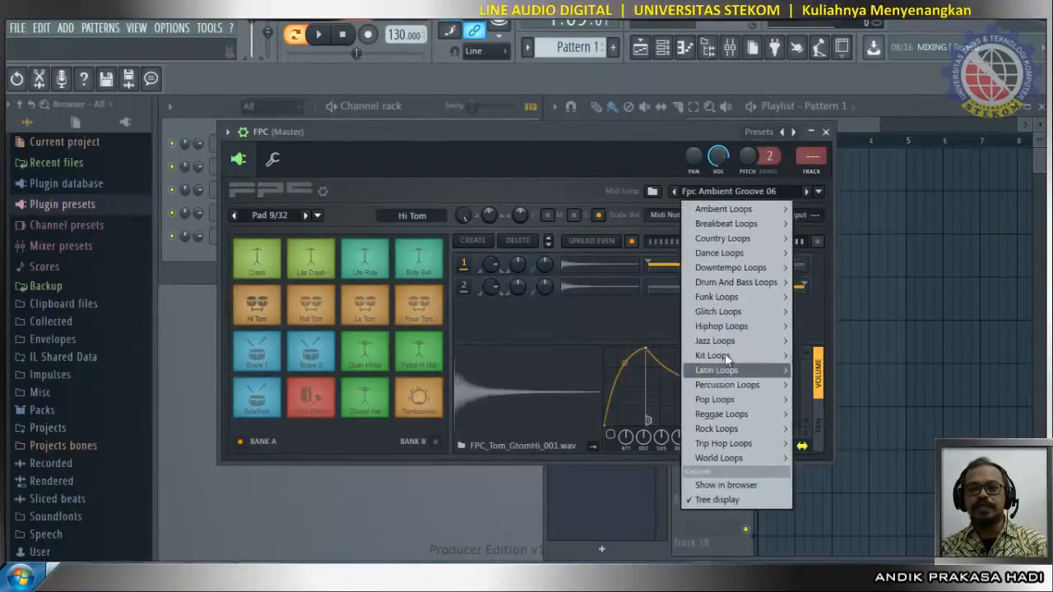
left_click(821, 193)
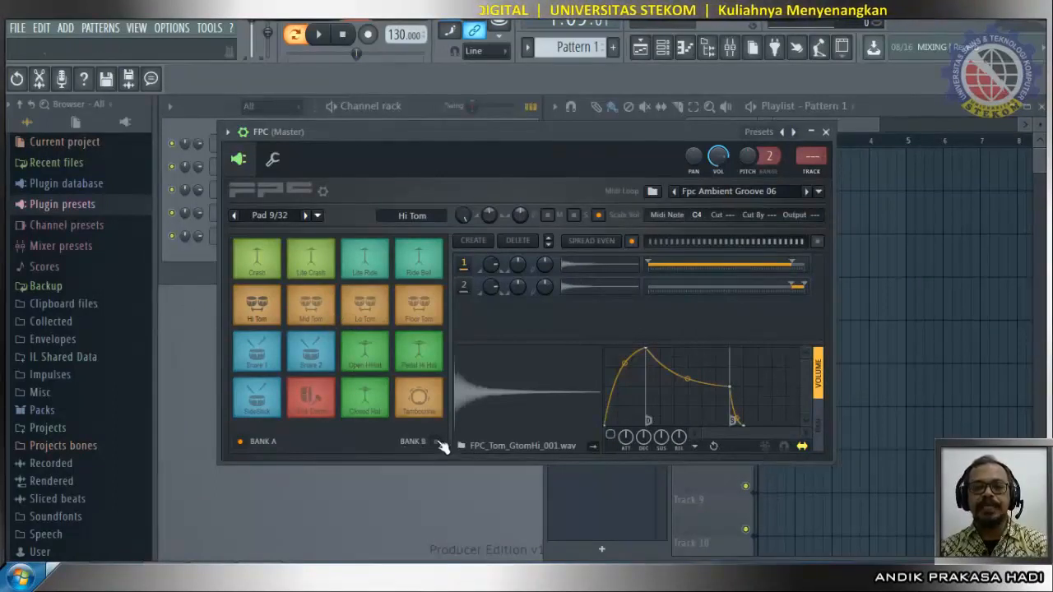
Step: Switch FPC to bank B and try several of the empty pads in its upper row
left_click(437, 442)
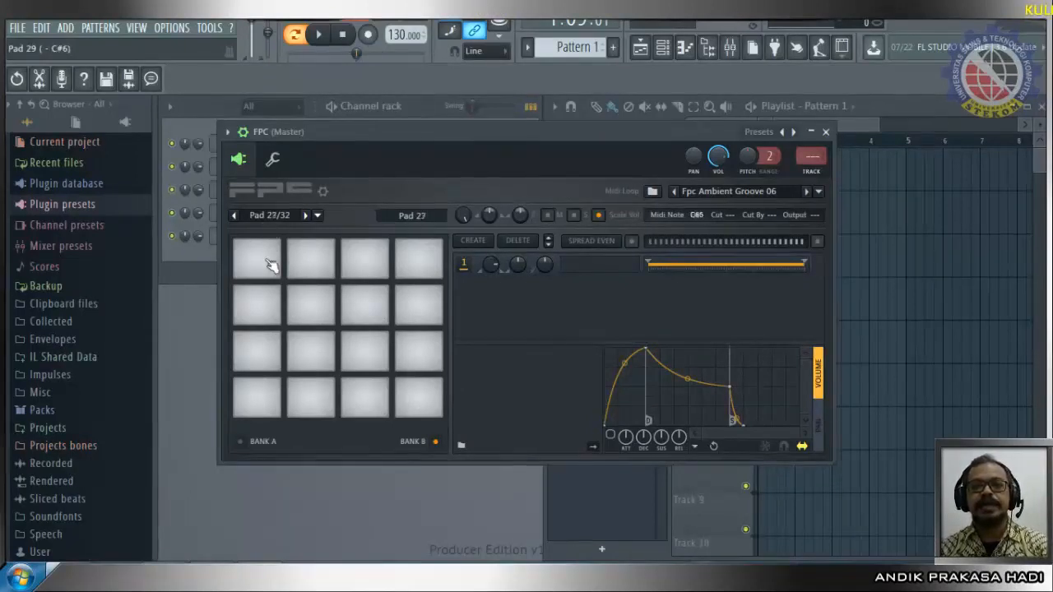
left_click(354, 267)
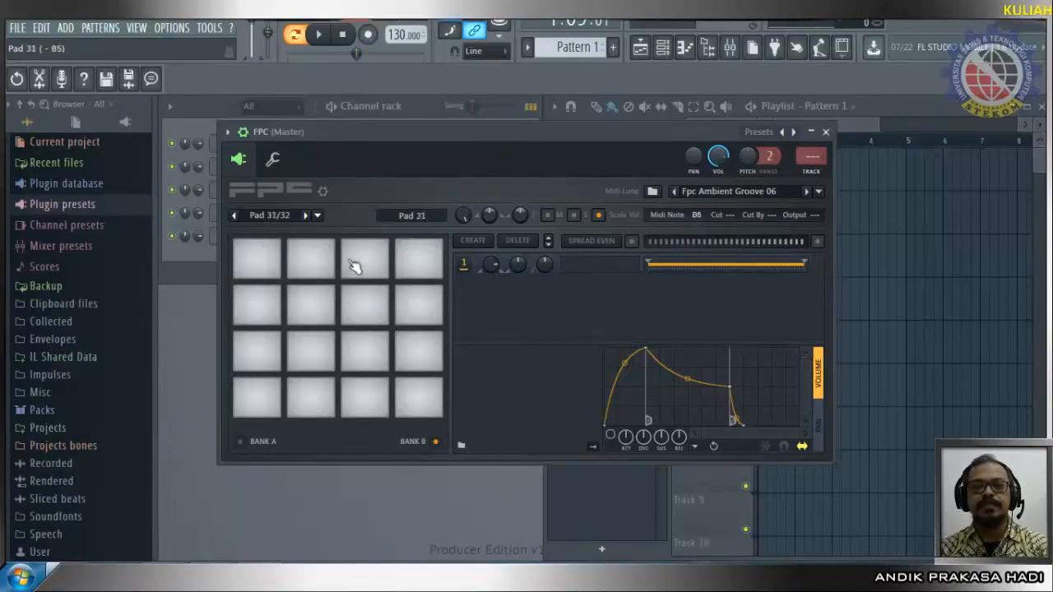
left_click(409, 265)
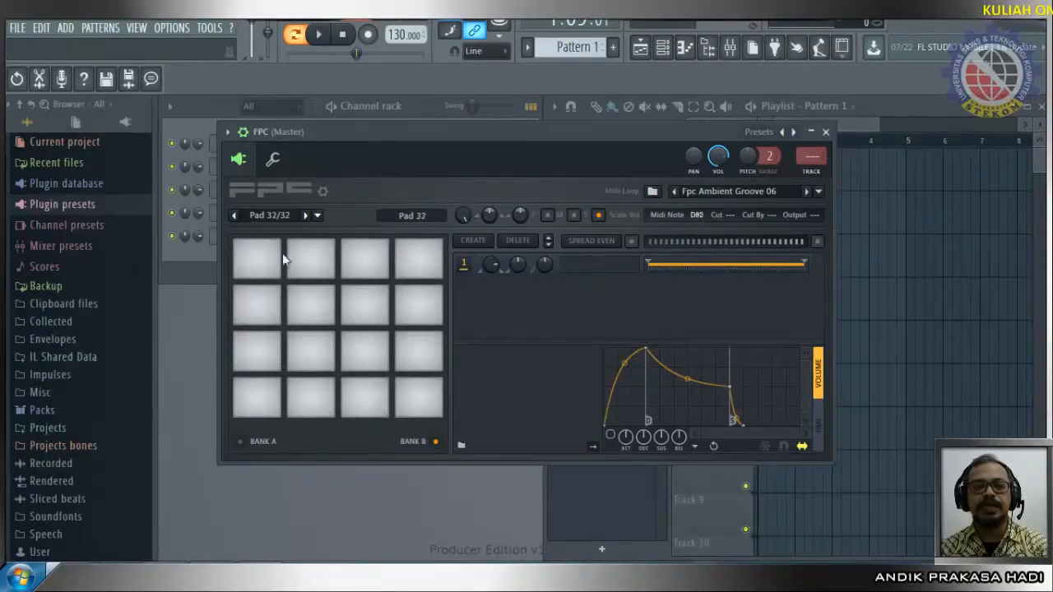
left_click(261, 266)
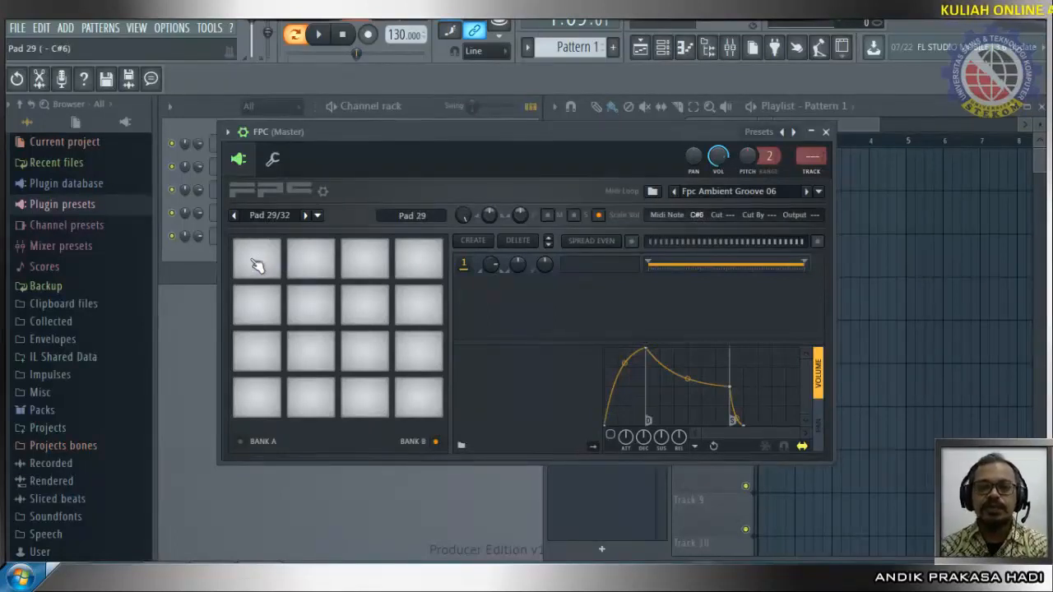
Step: Rename pad 32 of bank B as "Dung kendang"
left_click(423, 267)
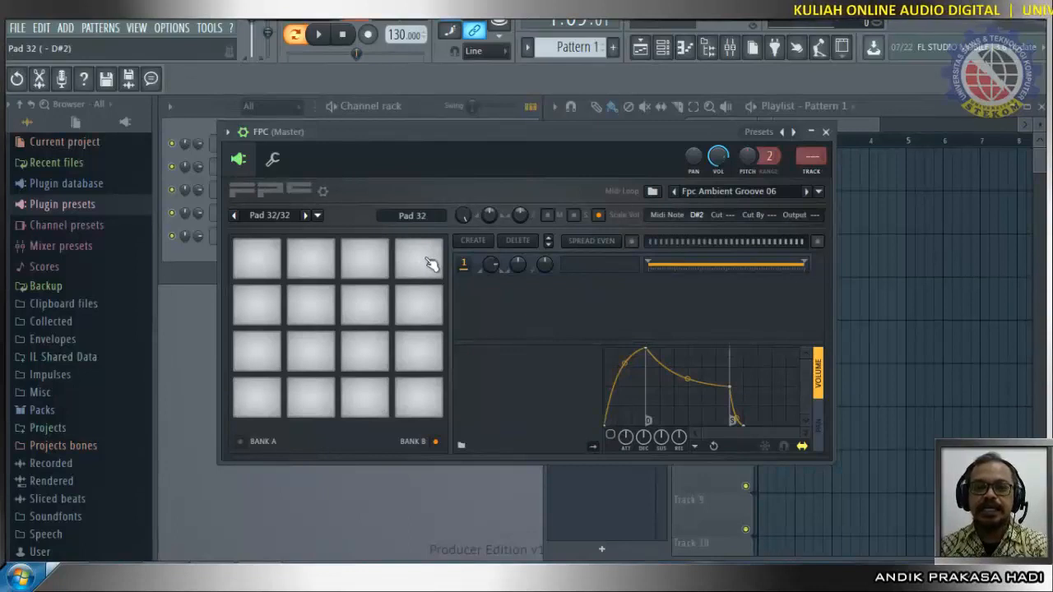
left_click(413, 218)
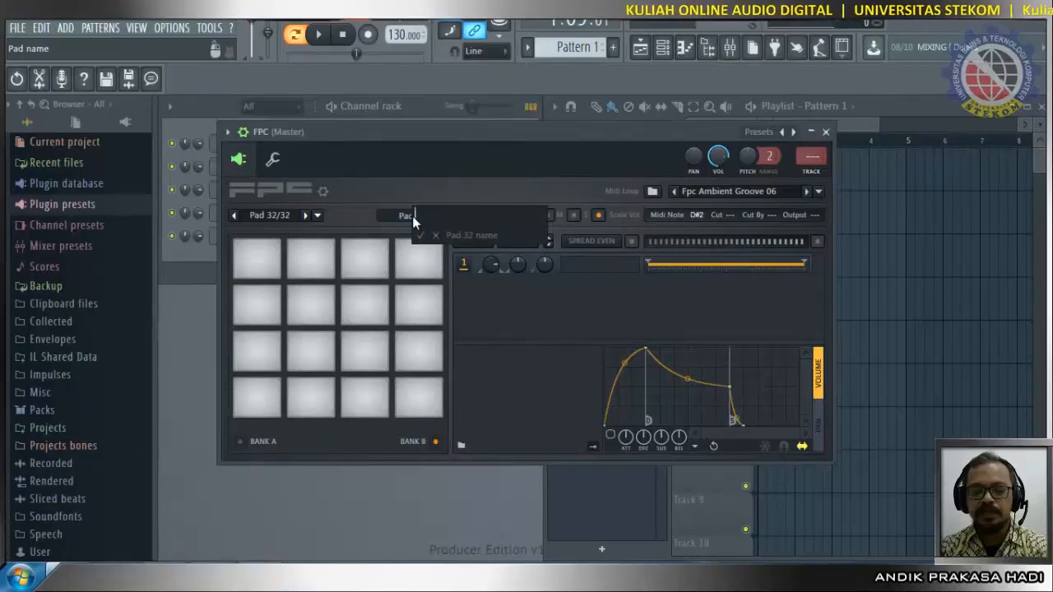
type("Dung")
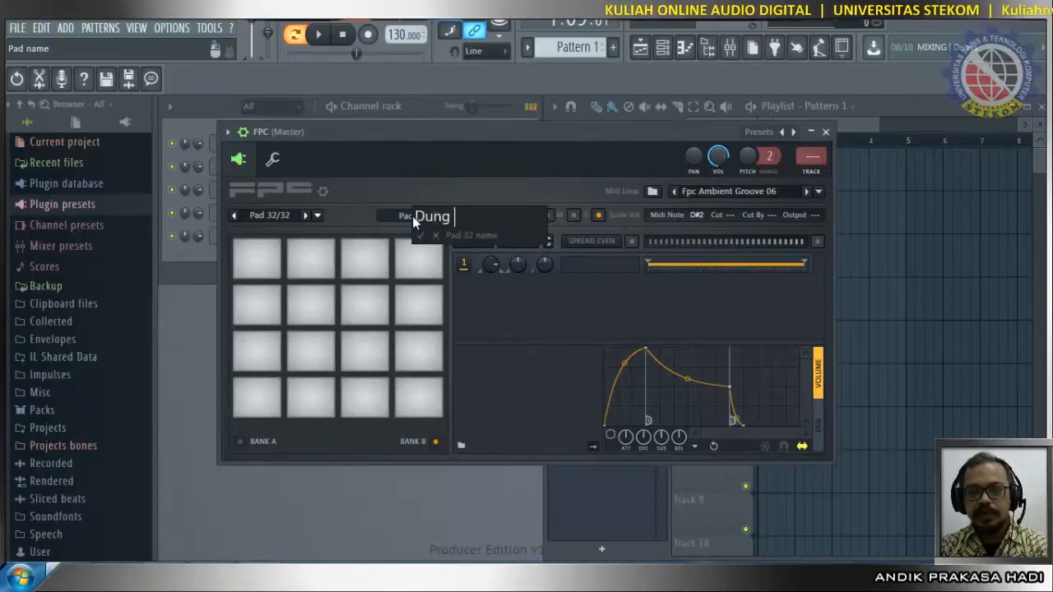
type(" ggg")
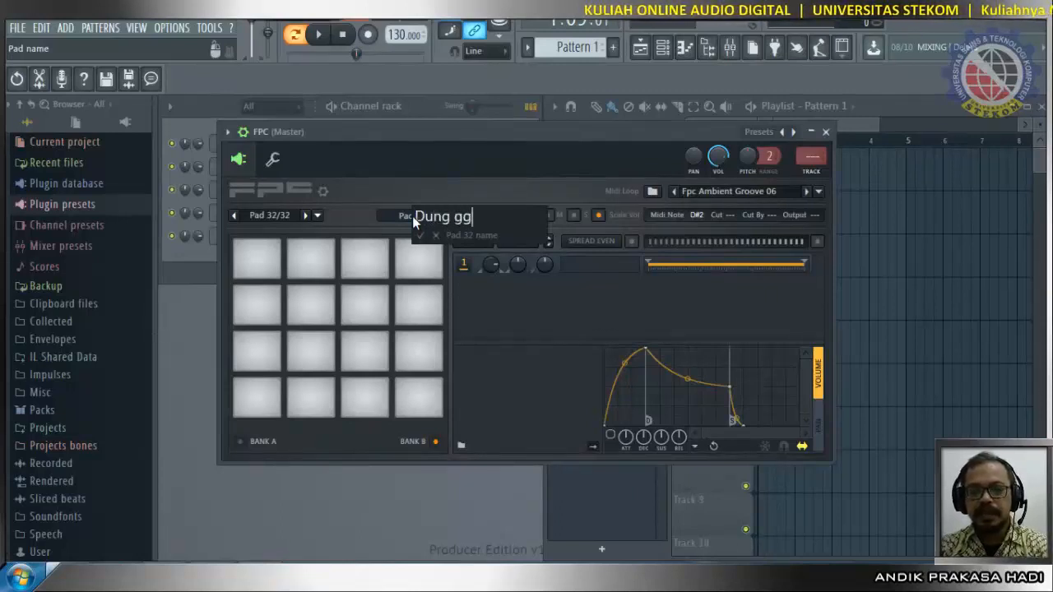
key("BackSpace")
key("BackSpace")
key("BackSpace")
key("BackSpace")
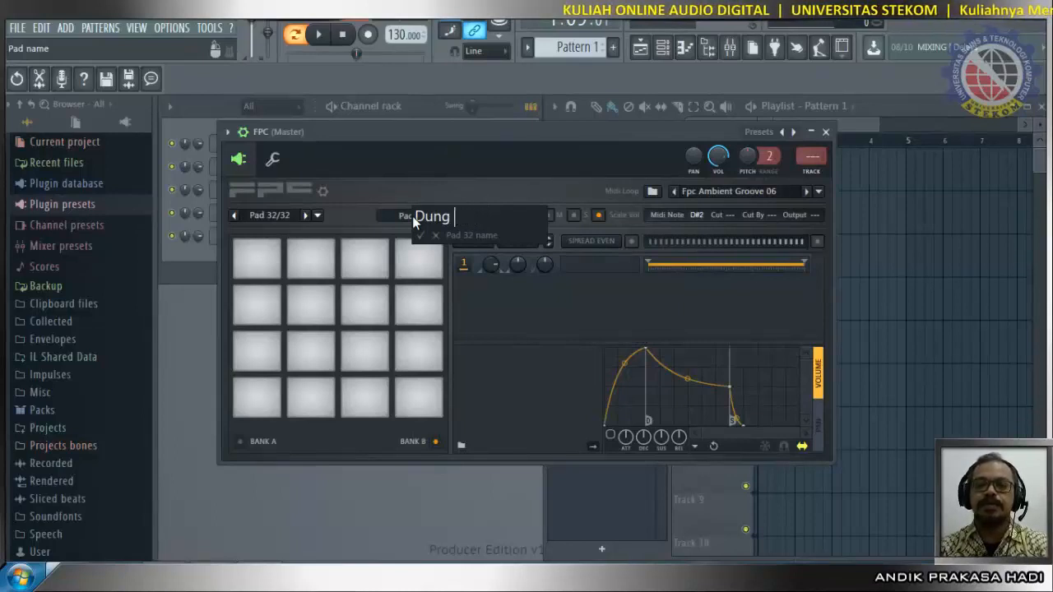
type("gggg")
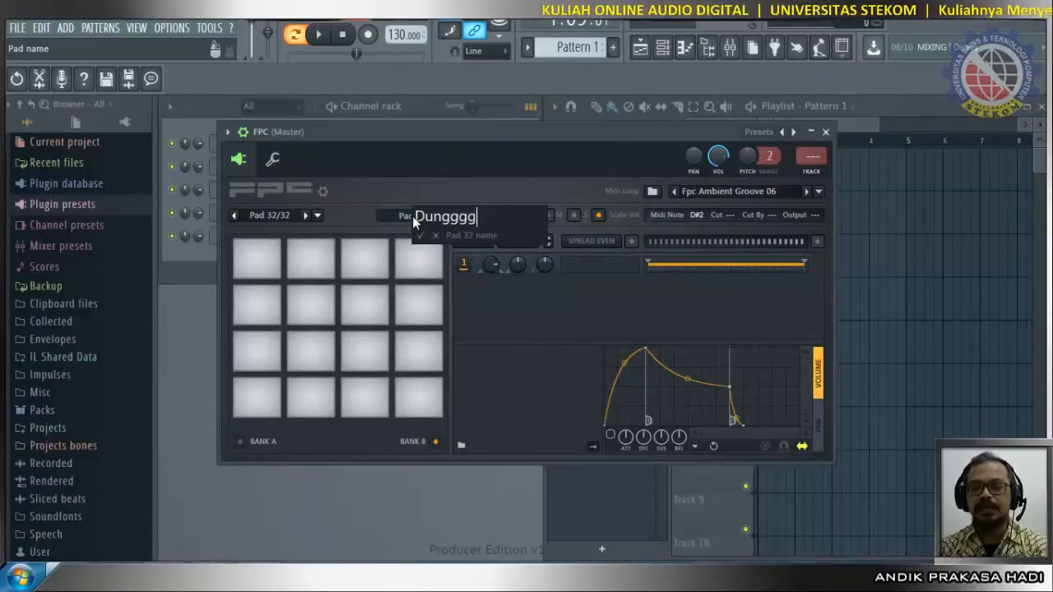
key("BackSpace")
key("BackSpace")
key("BackSpace")
type("k")
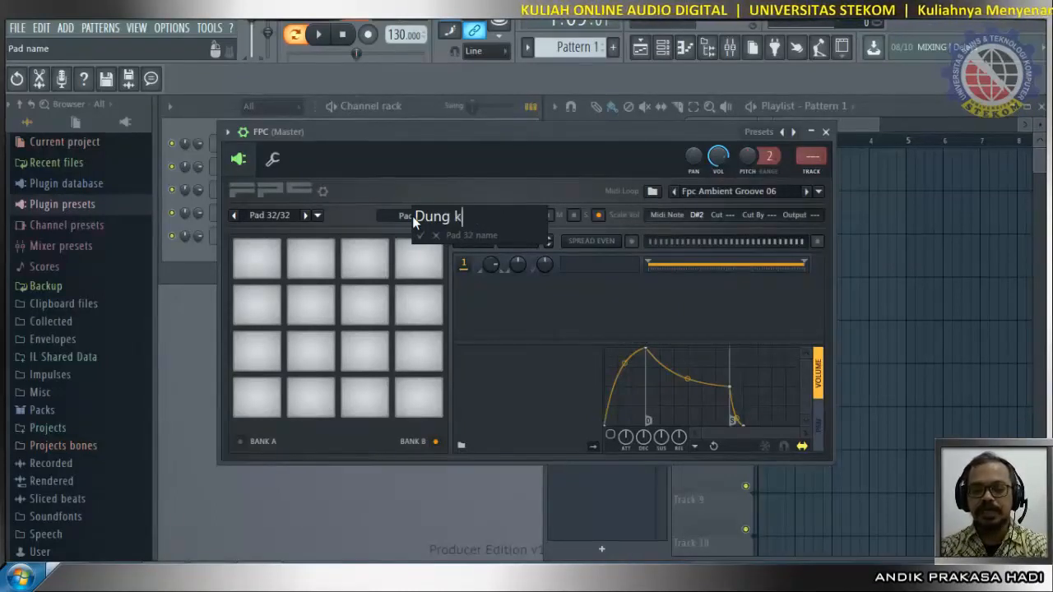
type("endang")
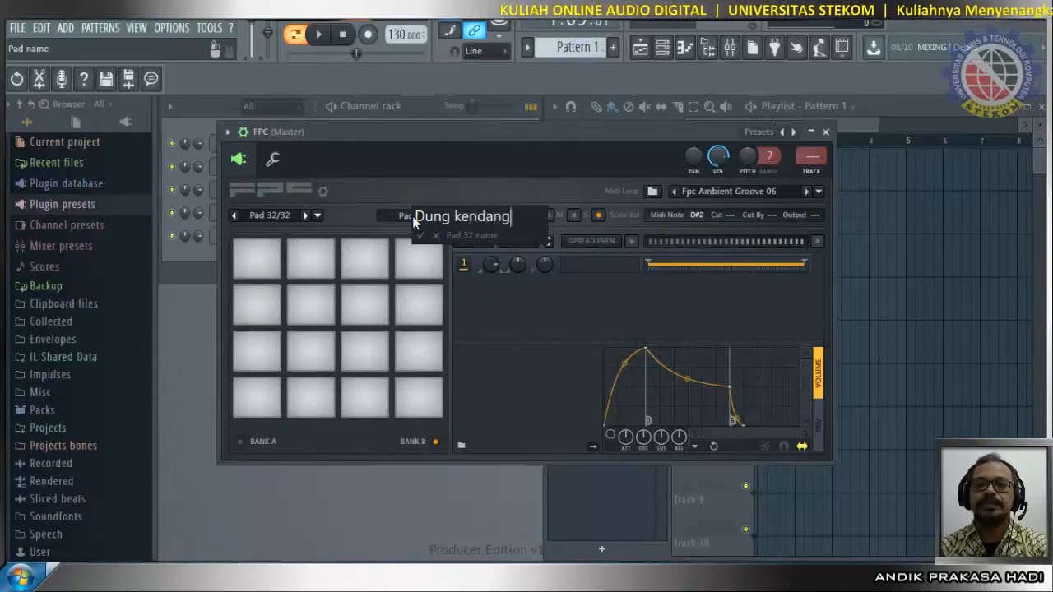
key("Return")
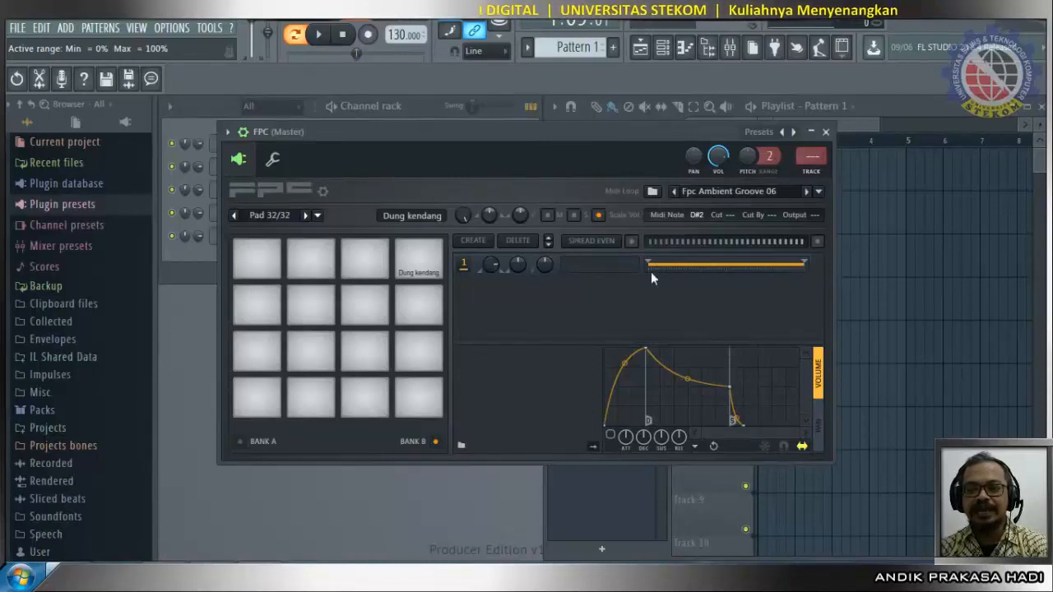
Step: Start loading a sample into the Dung kendang pad's first layer and browse to campus > kuliah > Kendang on Removable Disk (F:)
right_click(585, 269)
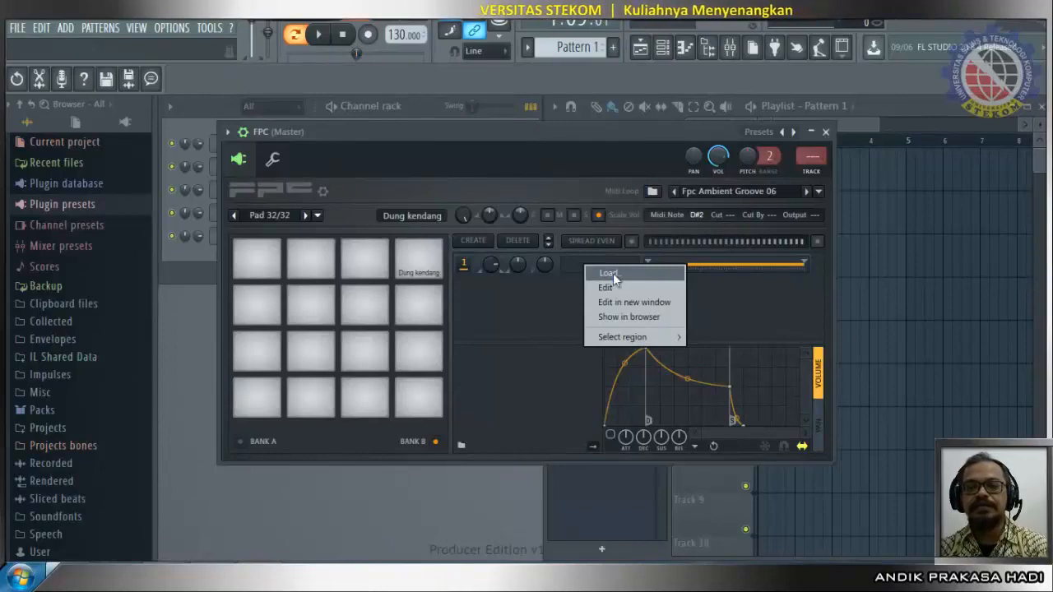
right_click(571, 268)
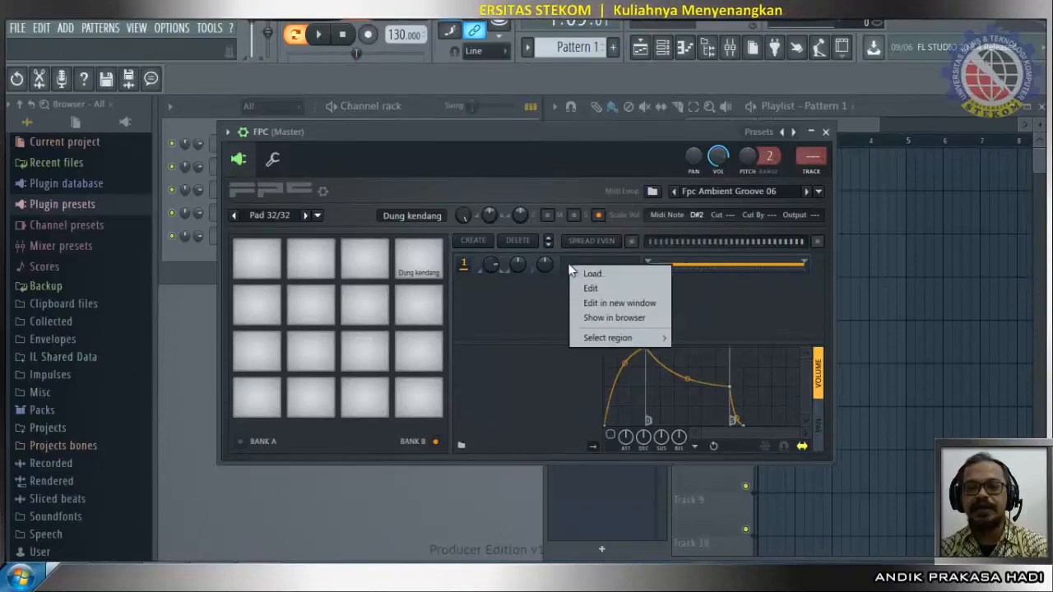
left_click(609, 274)
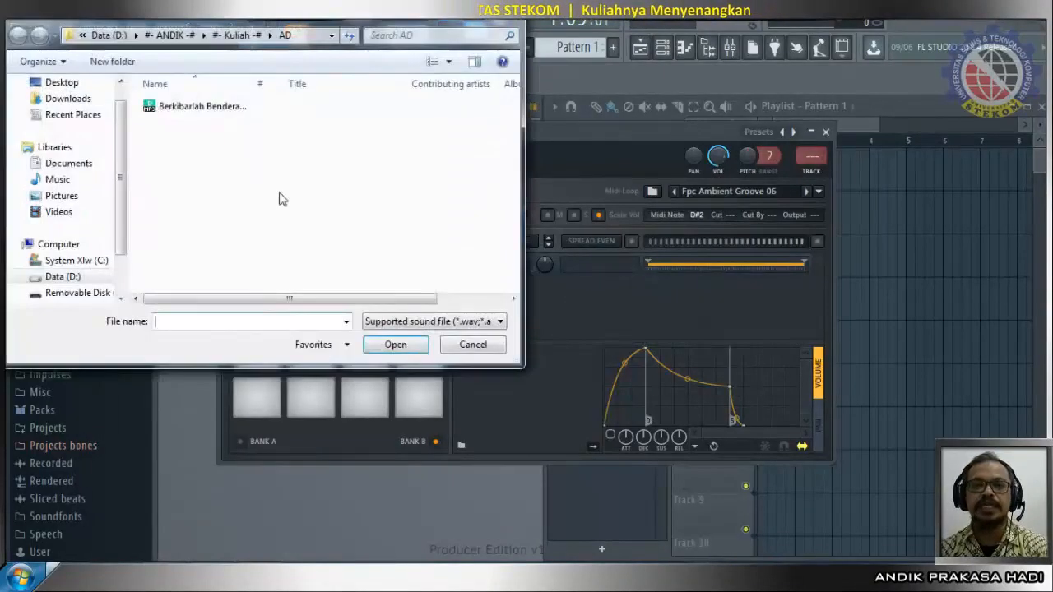
left_click(71, 278)
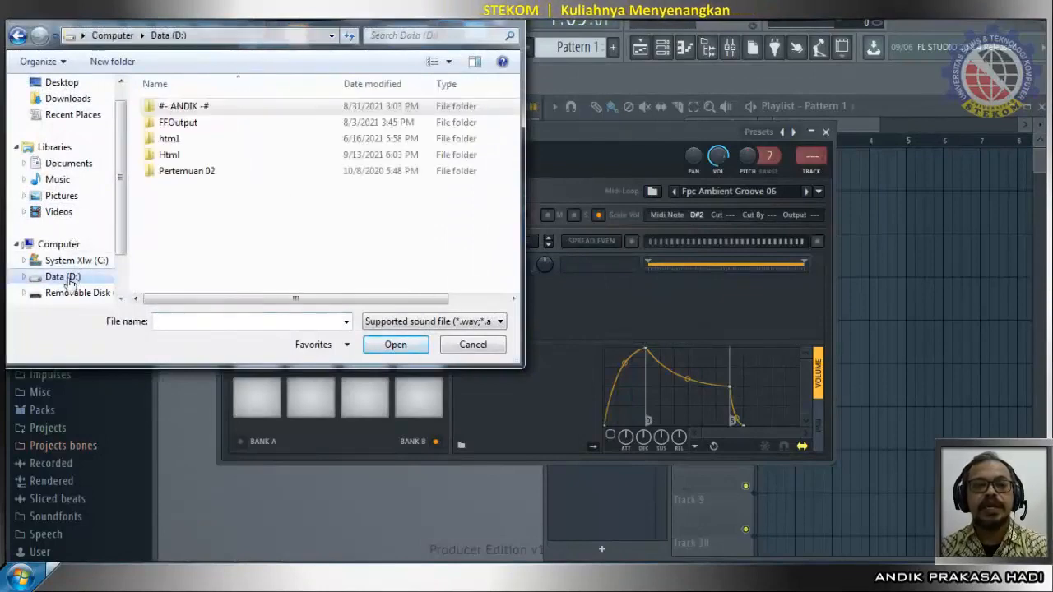
left_click(71, 295)
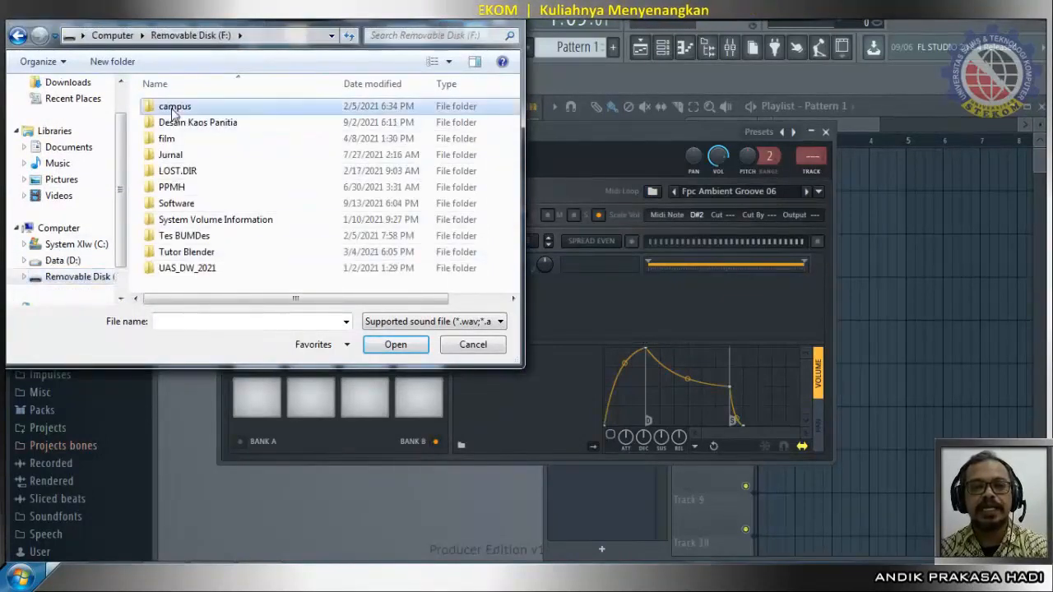
double_click(173, 105)
double_click(170, 138)
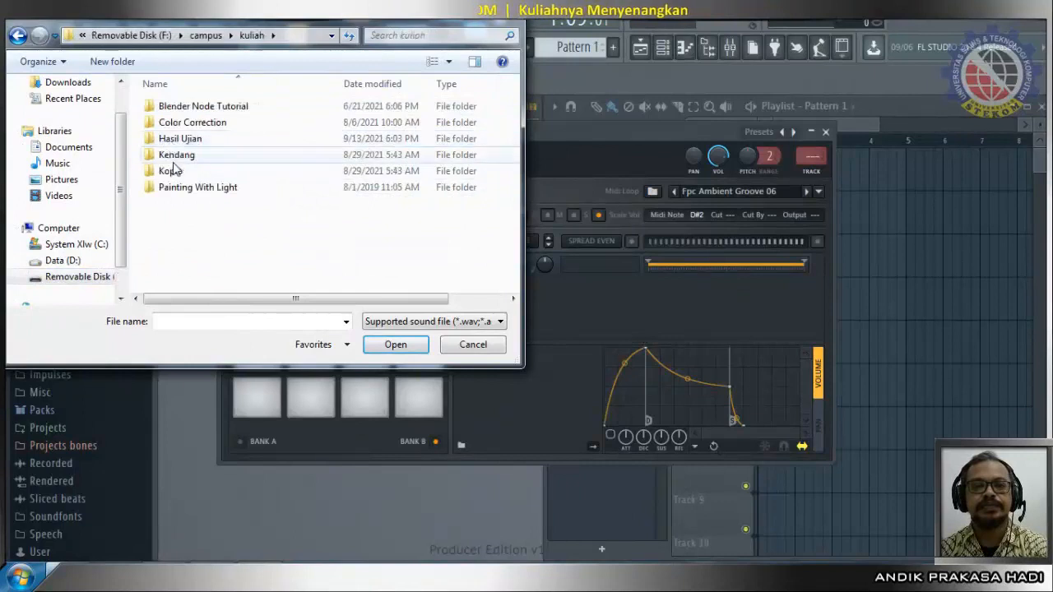
double_click(179, 157)
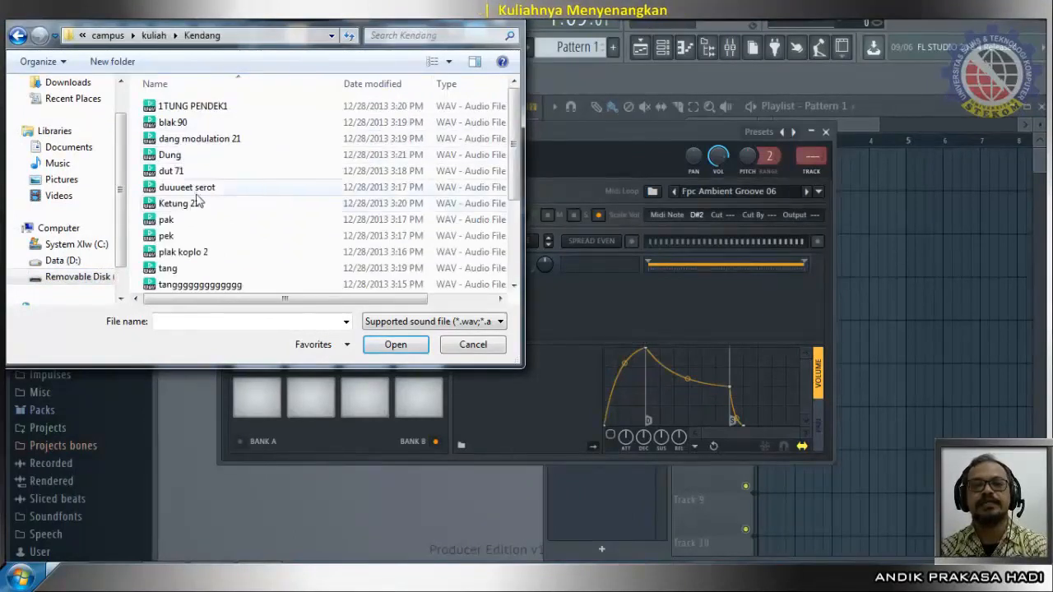
Step: Compare the Dung, dang modulation 21, dut 71 and duuueet serot samples, and load Dung into the pad
left_click(170, 157)
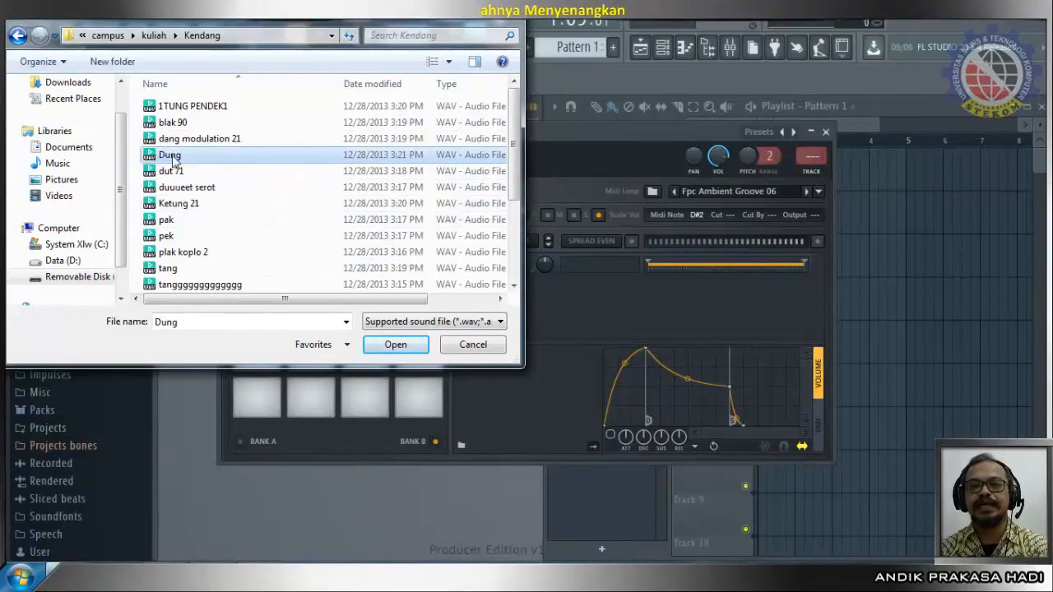
left_click(191, 140)
left_click(189, 156)
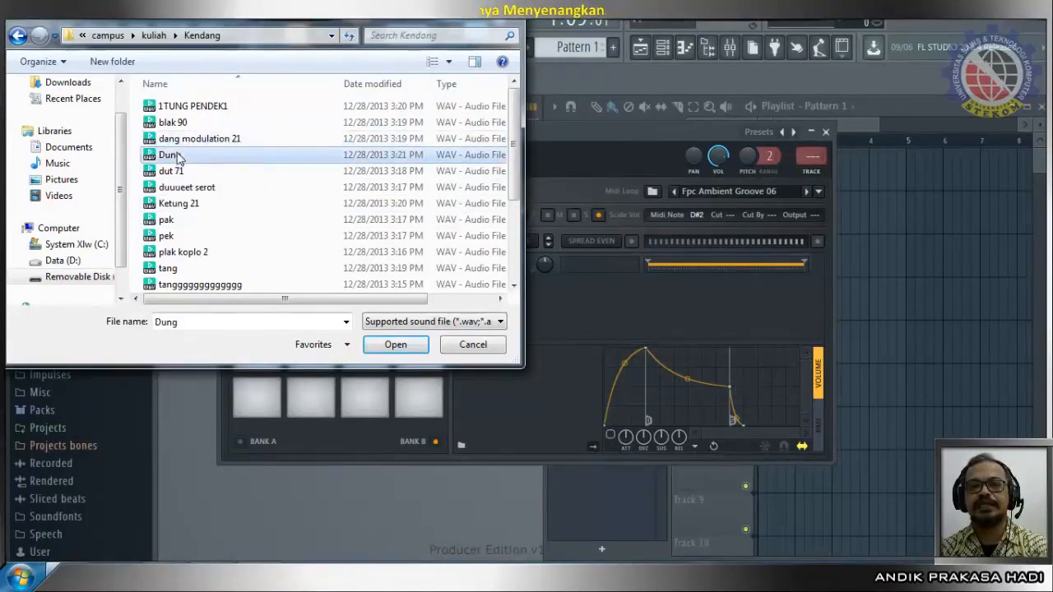
left_click(194, 140)
left_click(181, 171)
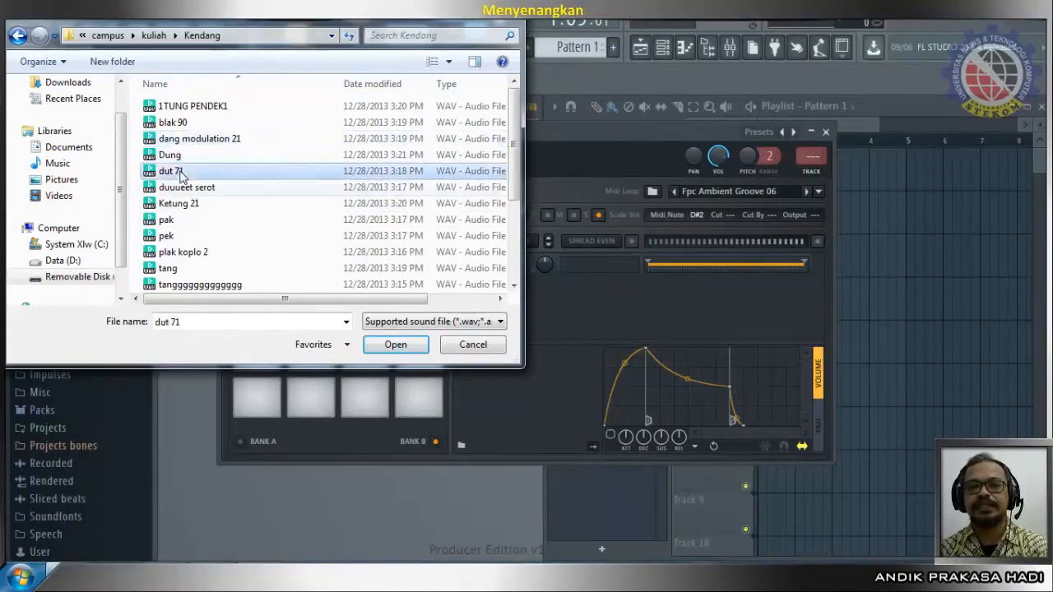
left_click(185, 188)
left_click(176, 157)
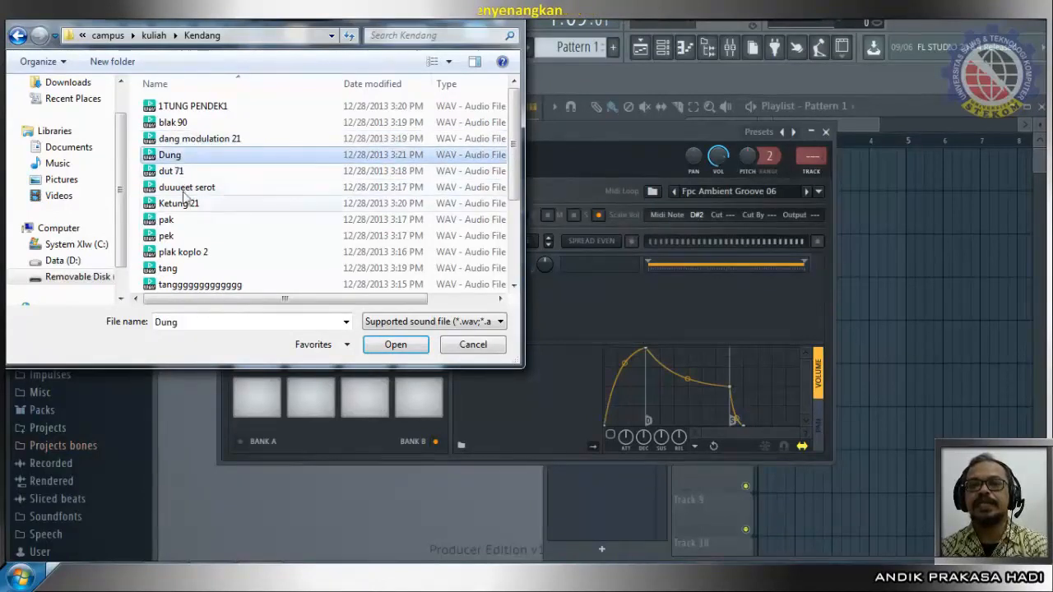
left_click(416, 348)
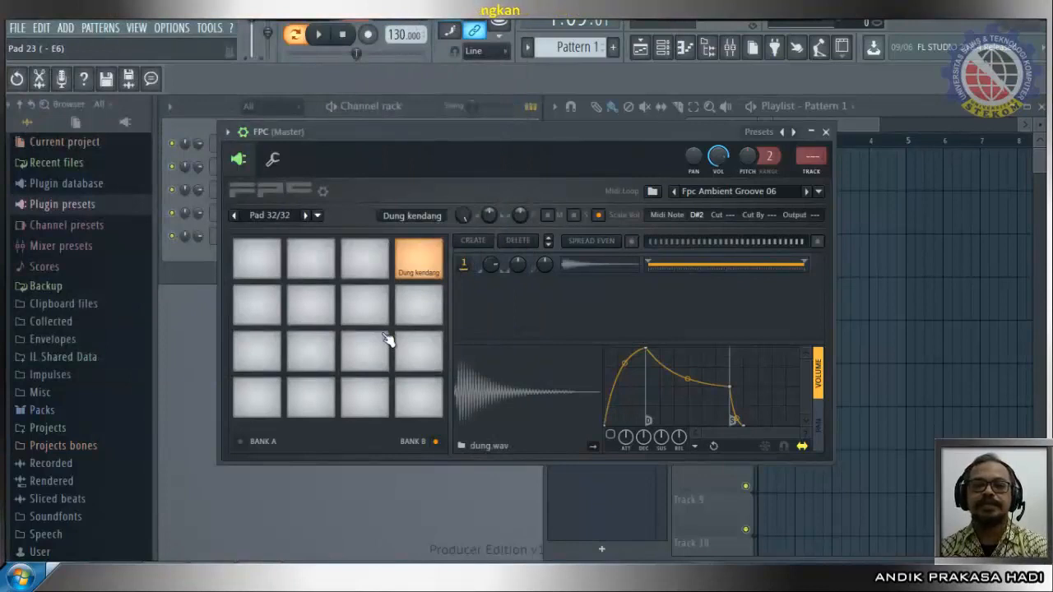
Step: Preview the Dung sample and reshape its volume envelope with a shorter attack, full sustain level and a downward-bent attack curve
left_click(536, 377)
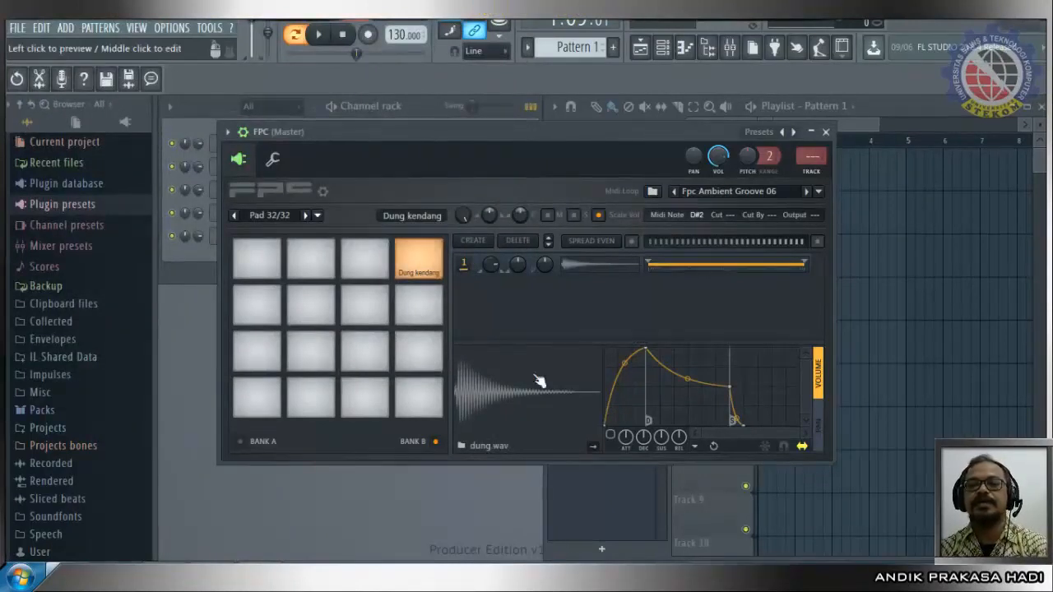
left_click_drag(734, 389, 618, 353)
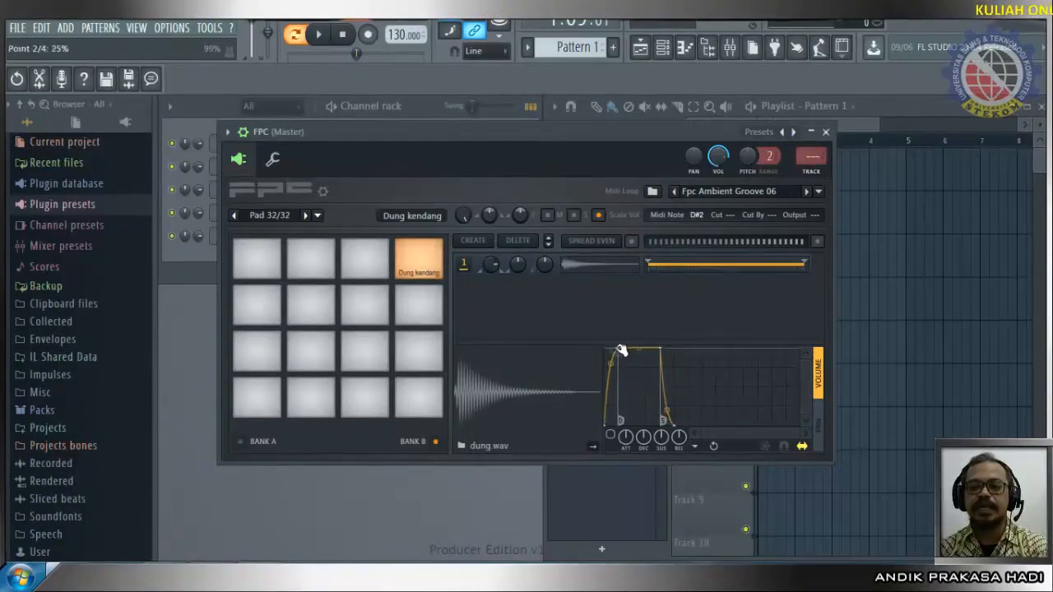
left_click(548, 403)
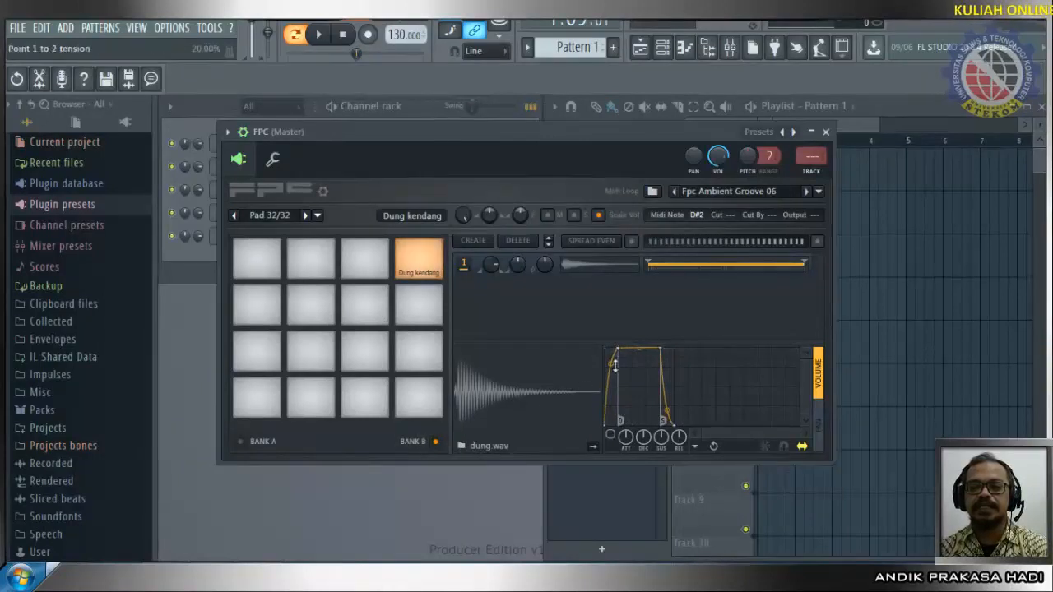
left_click_drag(612, 364, 611, 408)
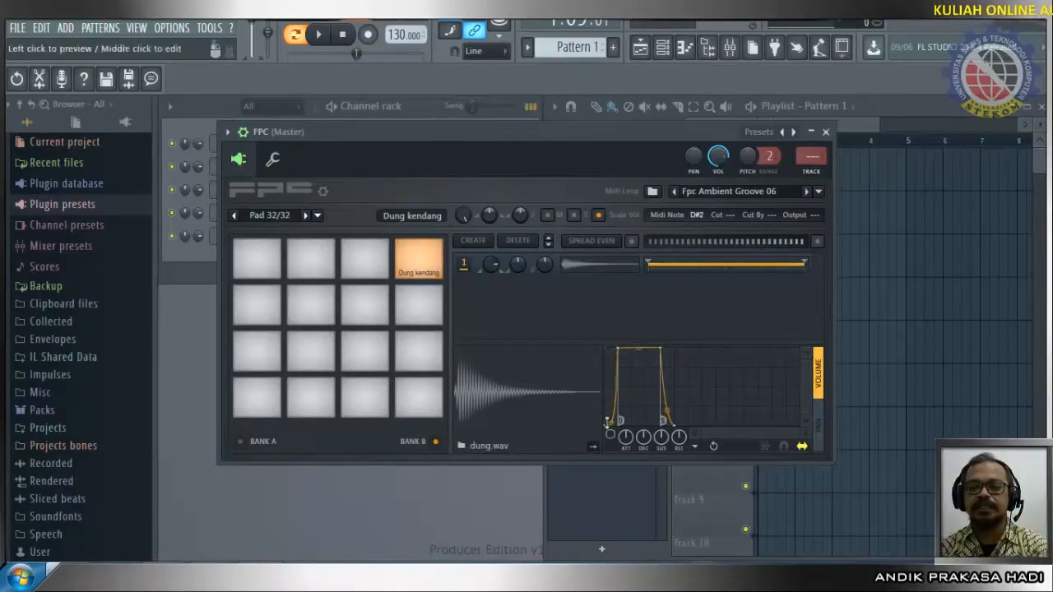
Step: Try a shorter decay in the Dung sample's volume envelope, previewing the sound before and after
left_click(545, 404)
left_click(544, 405)
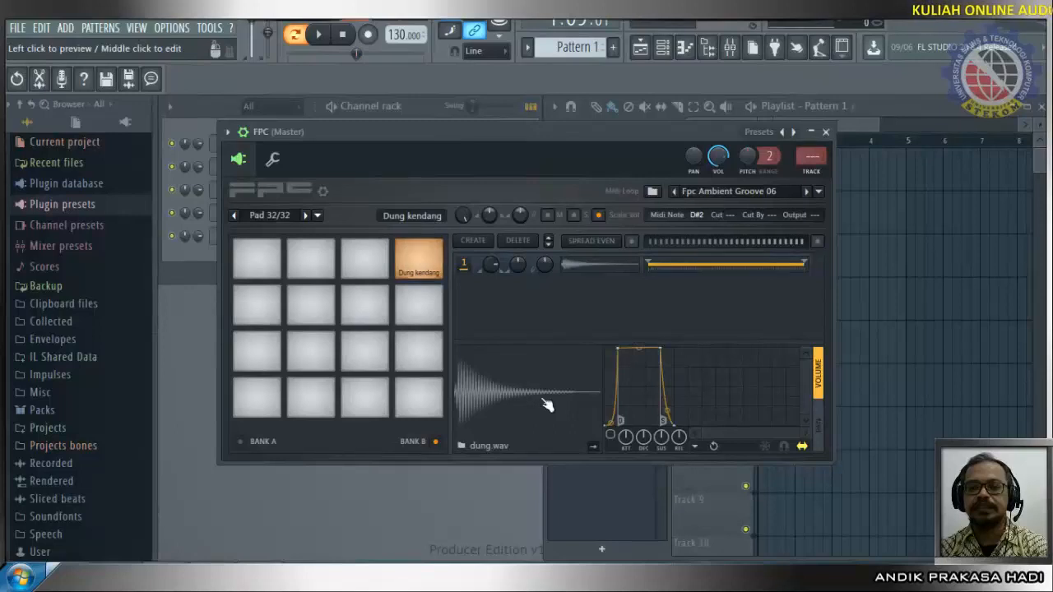
left_click_drag(660, 348, 647, 350)
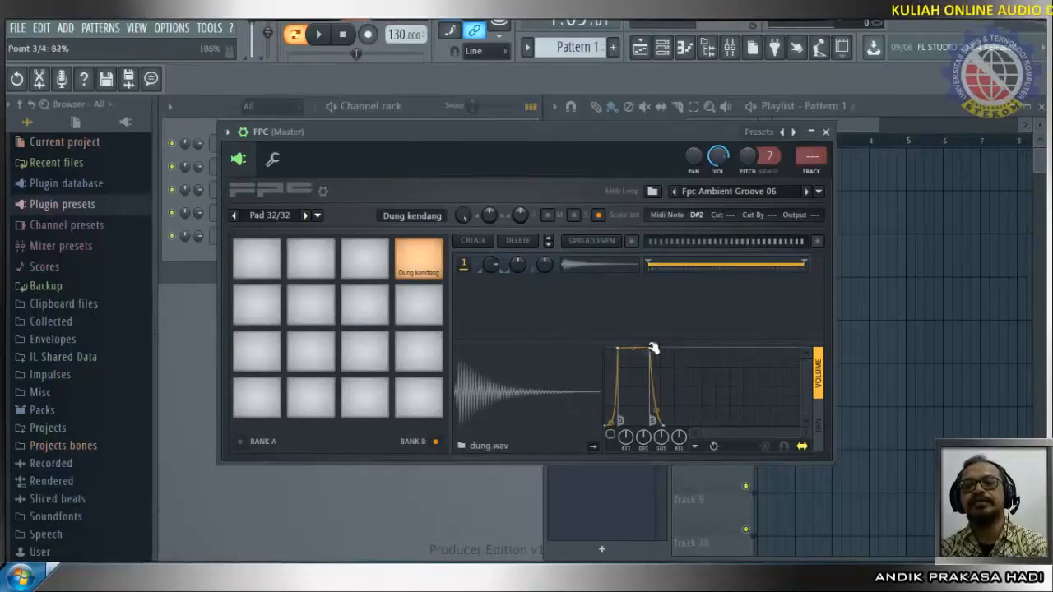
left_click(568, 412)
left_click(568, 411)
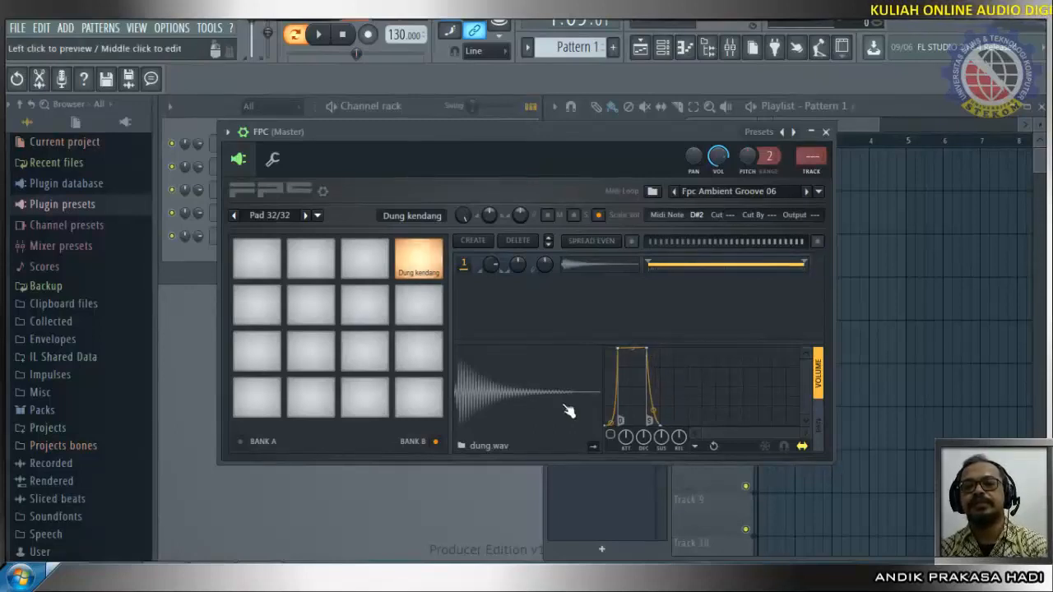
Step: Lengthen the decay of the Dung sample's volume envelope to about 106% and preview the result several times
left_click_drag(650, 352, 664, 348)
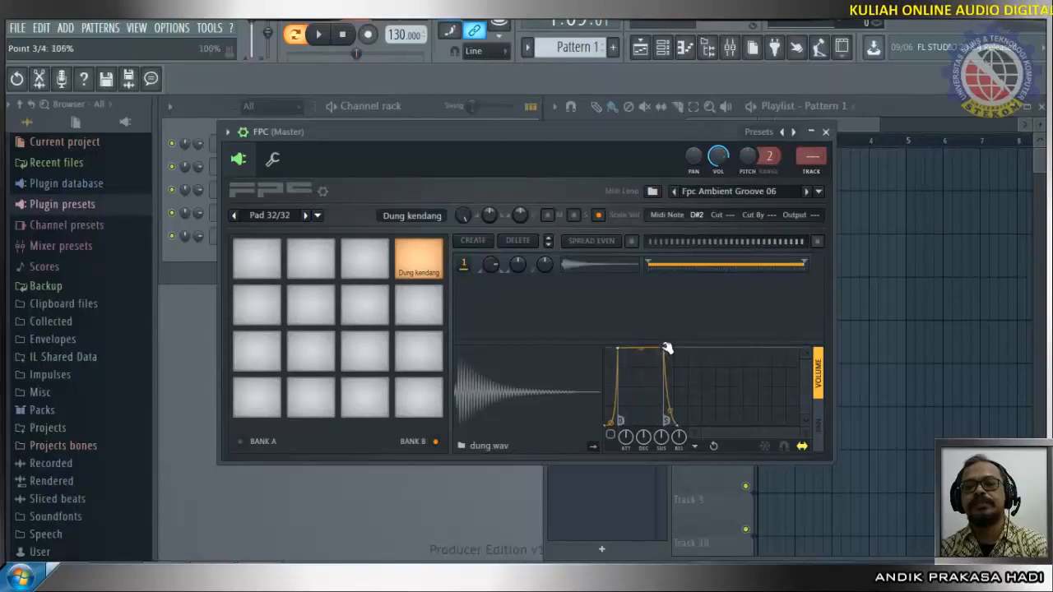
left_click(535, 409)
left_click(565, 414)
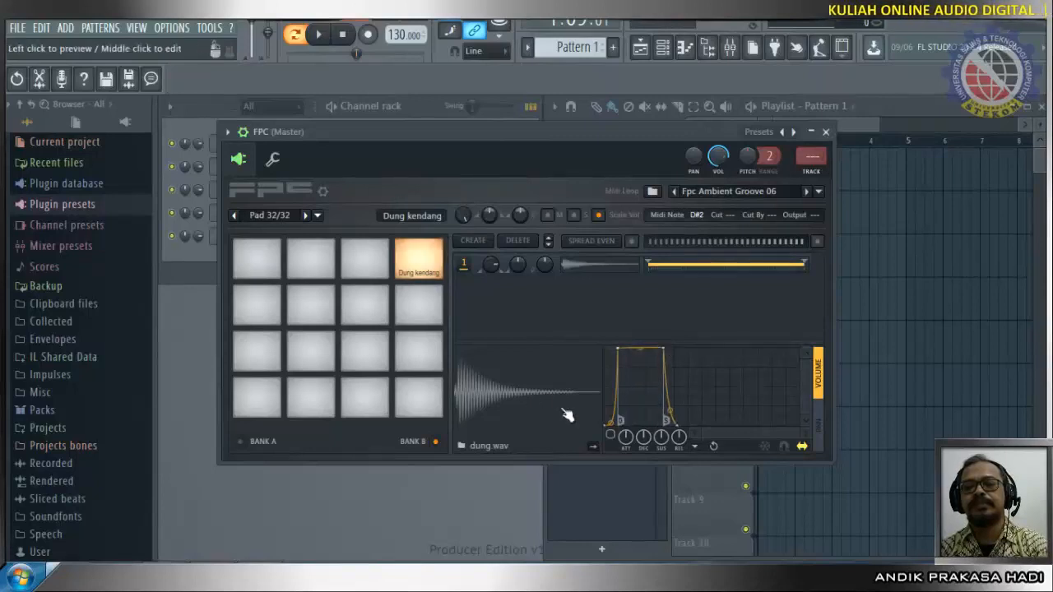
left_click(564, 388)
left_click(557, 424)
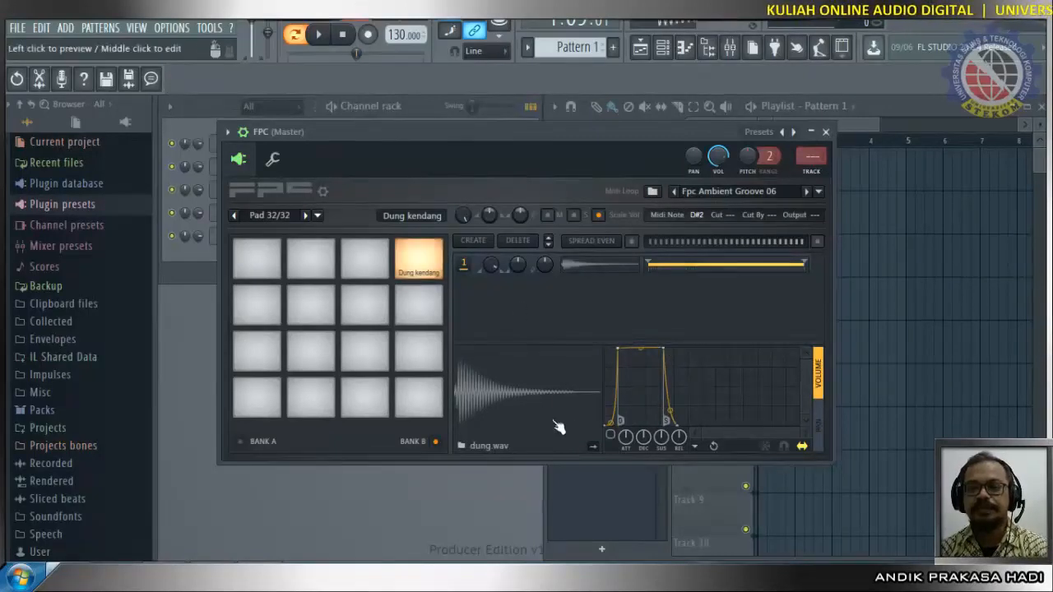
left_click(552, 412)
left_click(549, 405)
left_click(543, 390)
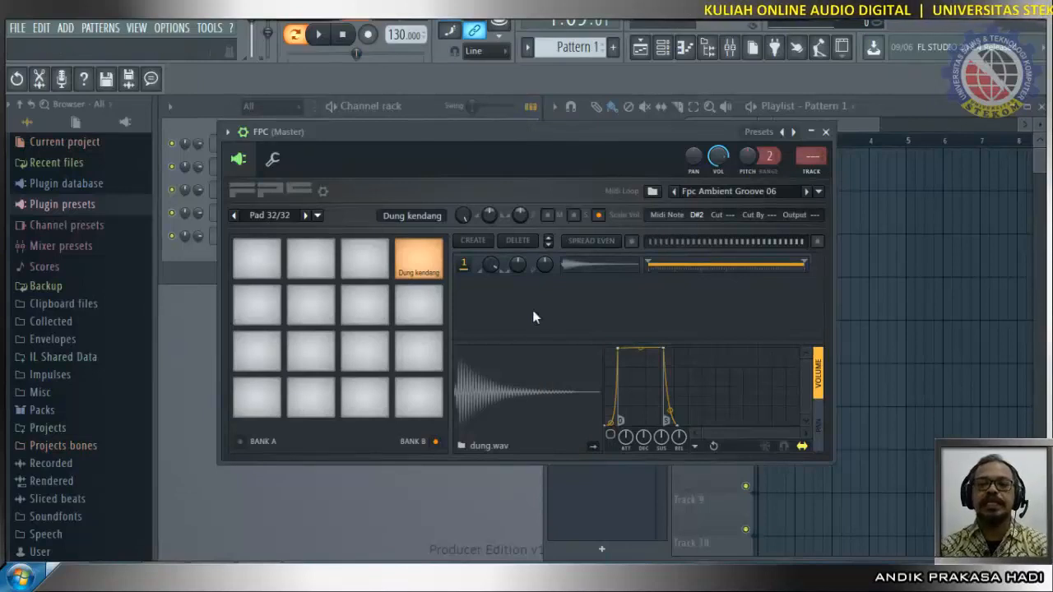
Step: Rename pad 31 of bank B as "Duk kendang"
left_click(374, 259)
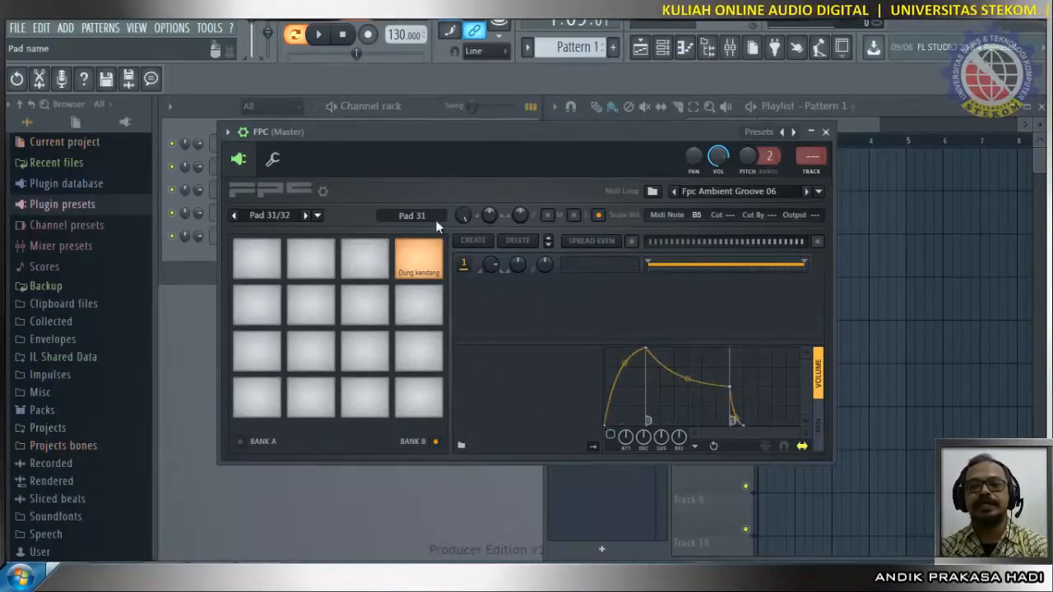
left_click(414, 212)
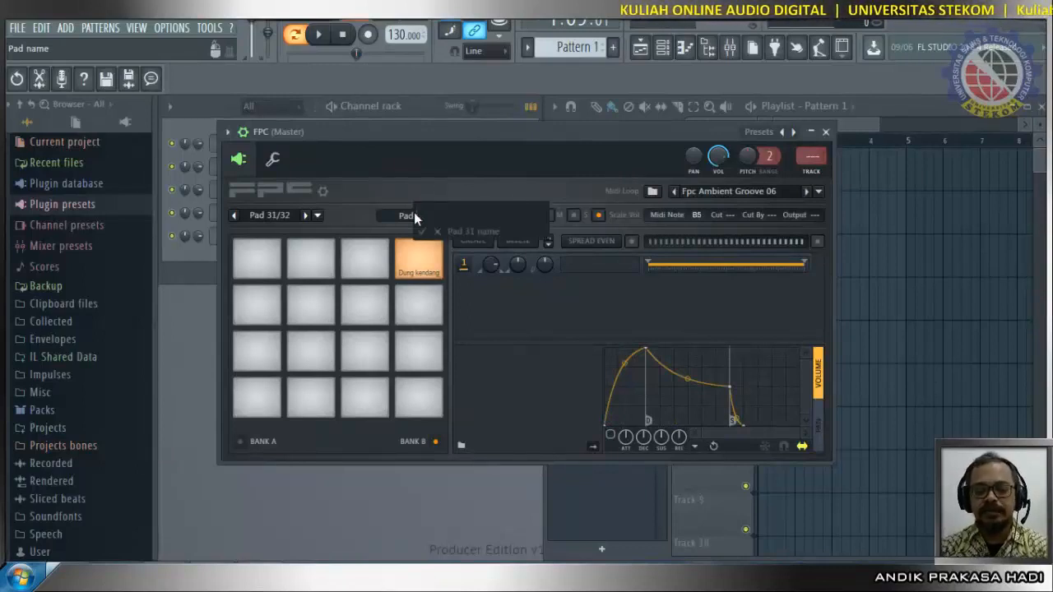
type("Duk kendang")
key("Return")
Step: Load the dut 71 sample from the Kendang folder into the first layer of the Duk kendang pad
right_click(607, 266)
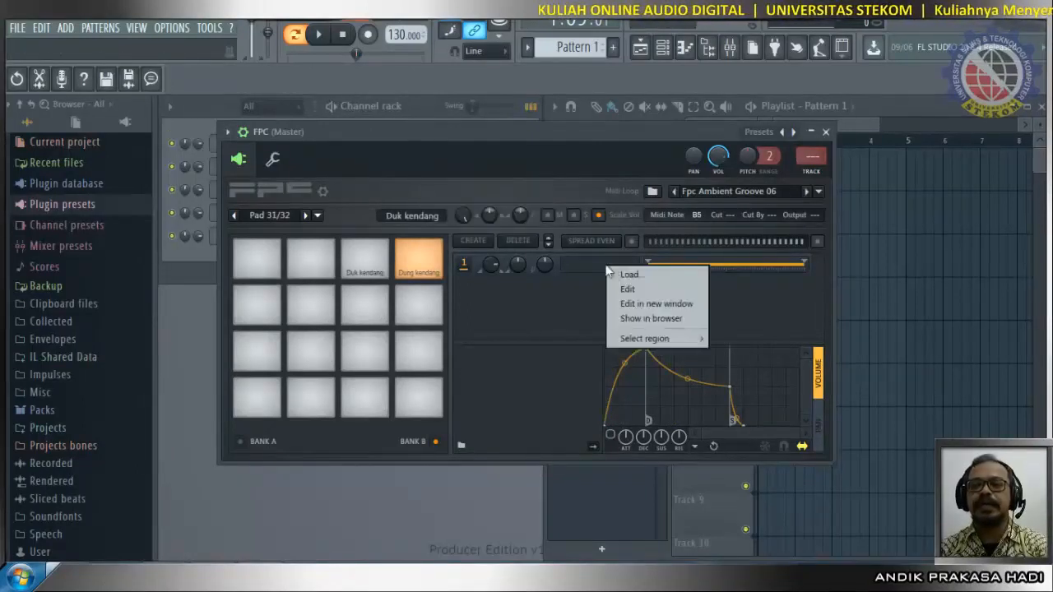
left_click(649, 276)
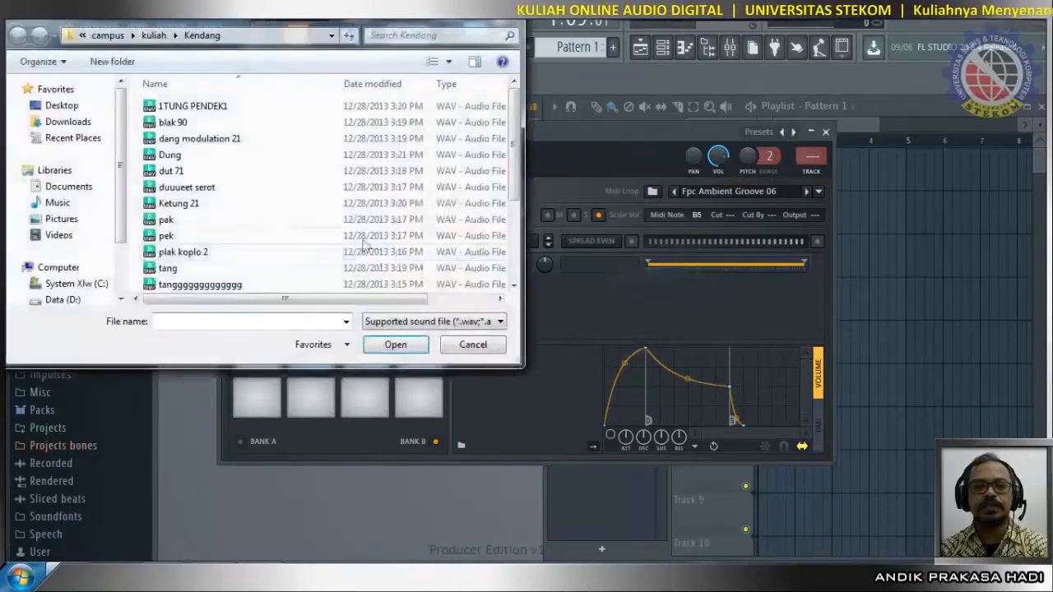
left_click(177, 172)
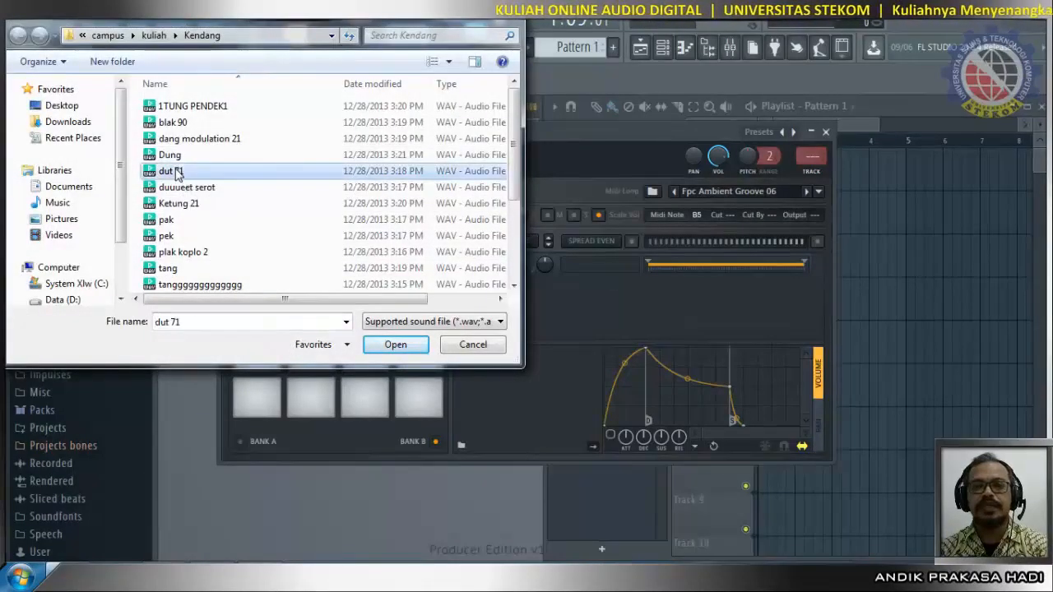
left_click(395, 345)
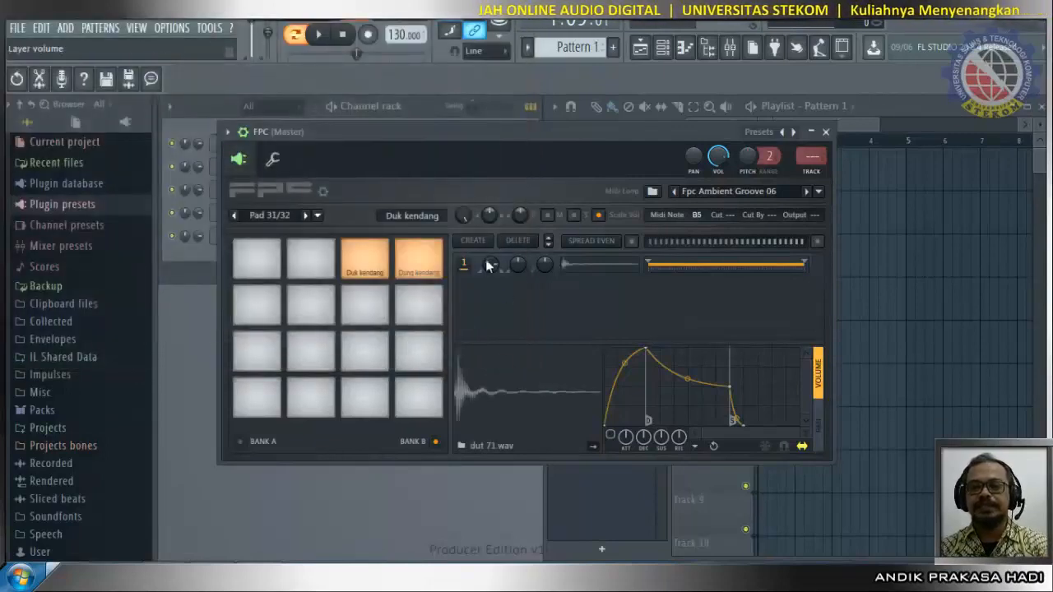
Step: Adjust the layer volume of the Duk kendang pad's sample and reset it to the default
left_click_drag(491, 263, 491, 257)
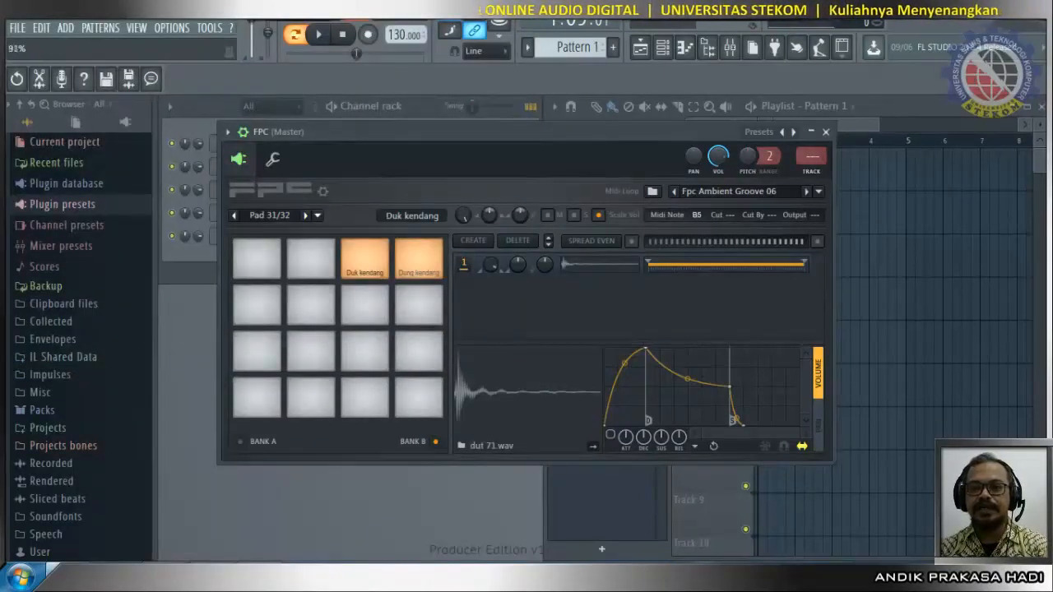
right_click(494, 263)
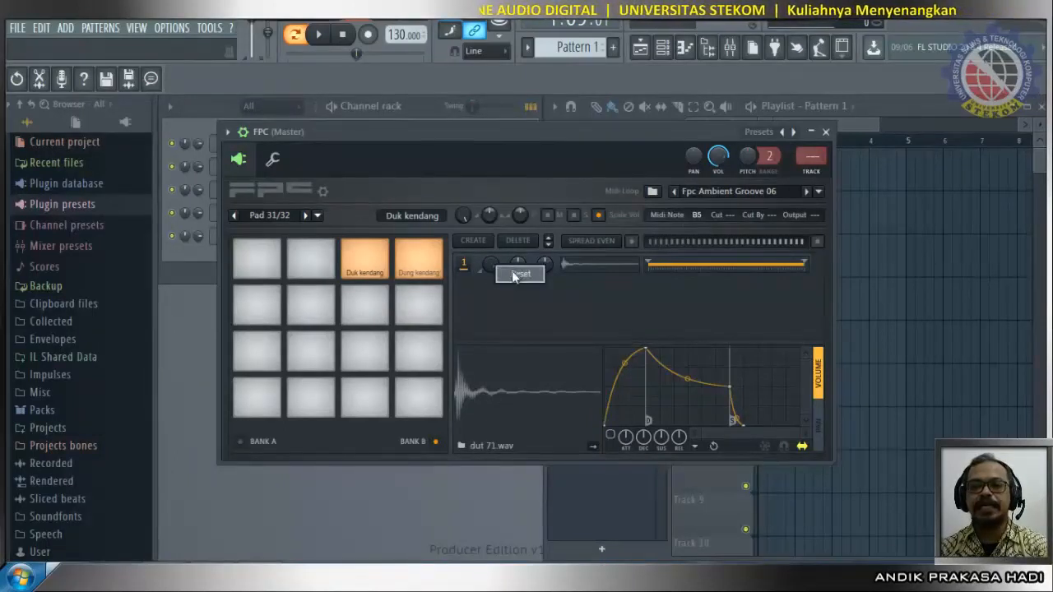
left_click(516, 275)
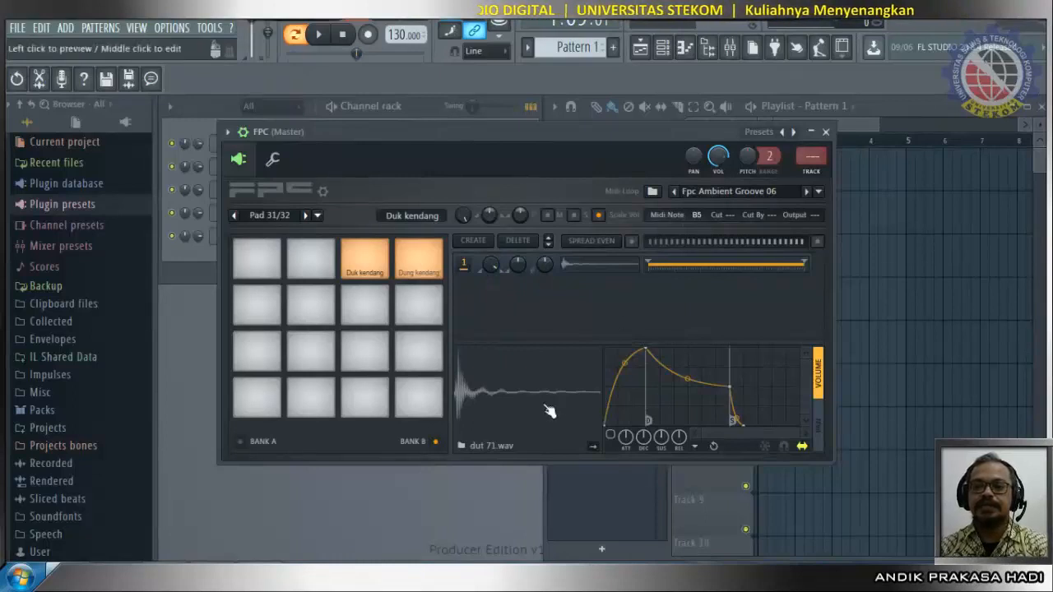
Step: Rename pad 30 of bank B as "Dut kendang"
left_click(311, 258)
left_click(427, 217)
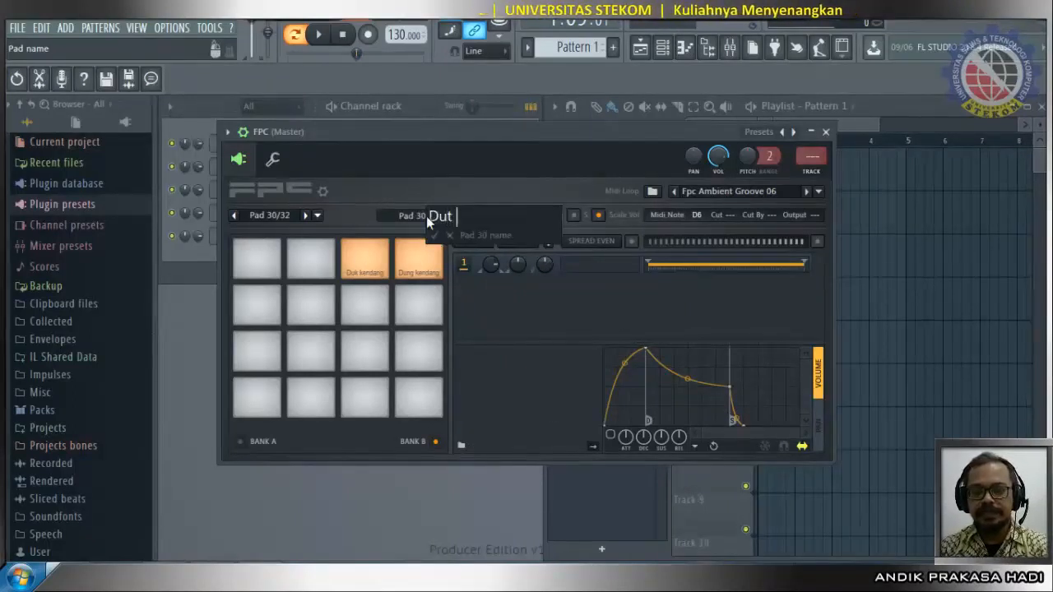
type("Dut kendang")
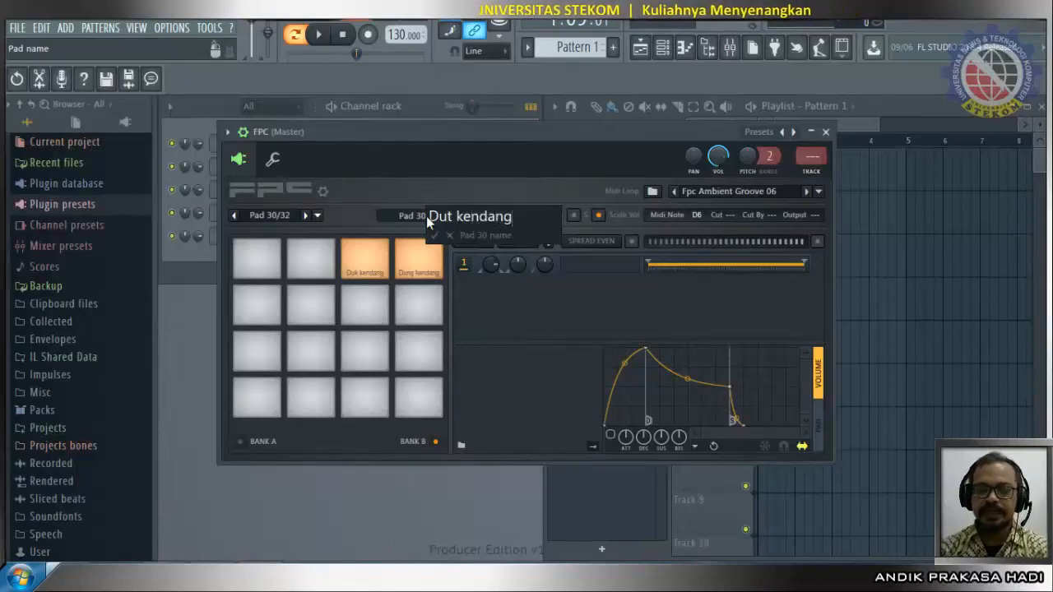
key("Return")
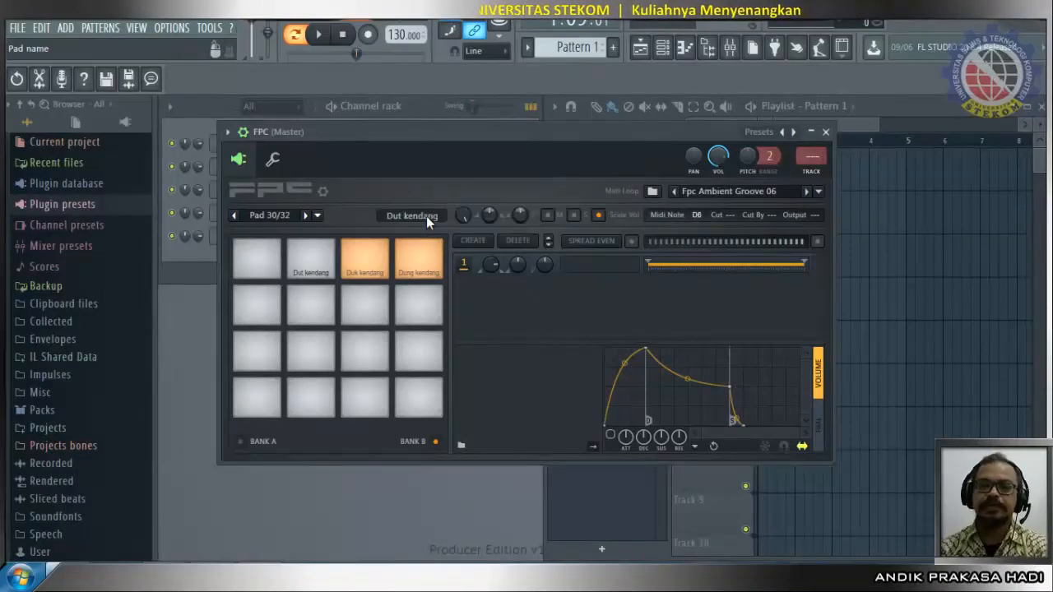
Step: Load the duuueet serot sample from the Kendang folder into the first layer of the Dut kendang pad
right_click(586, 267)
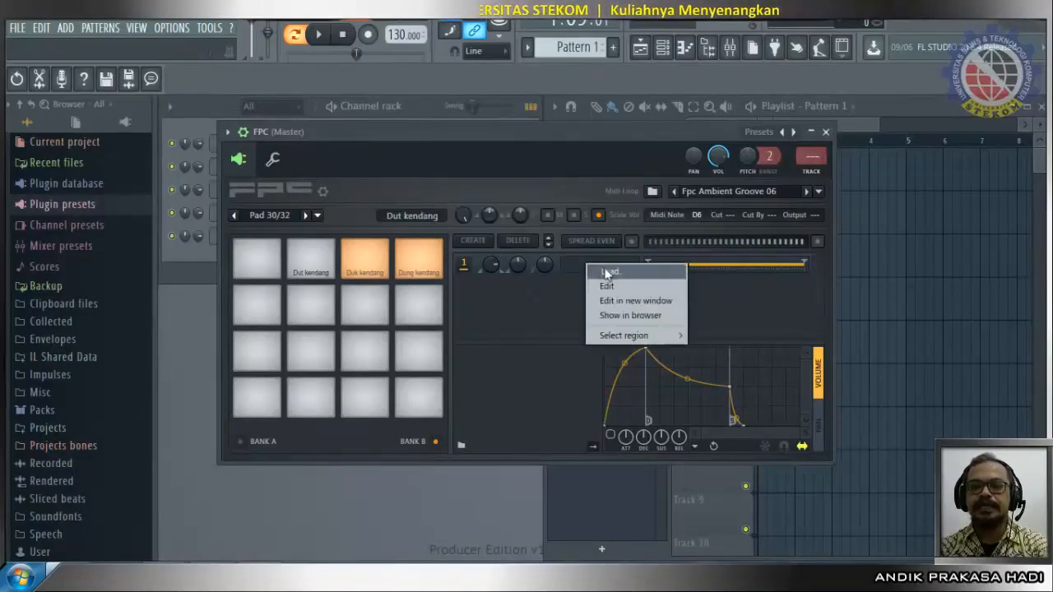
left_click(608, 273)
left_click(188, 188)
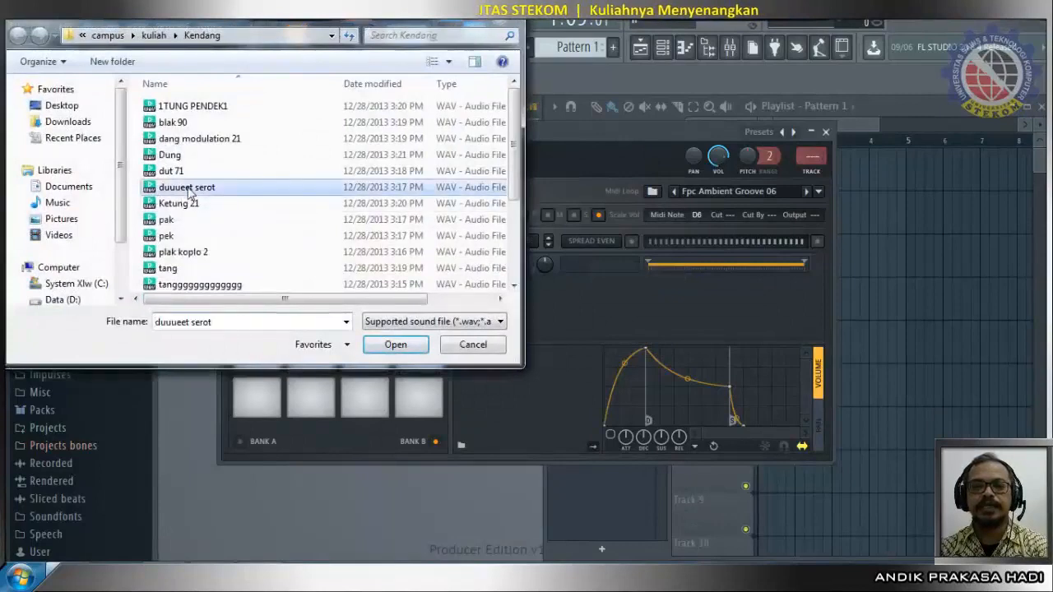
left_click(396, 345)
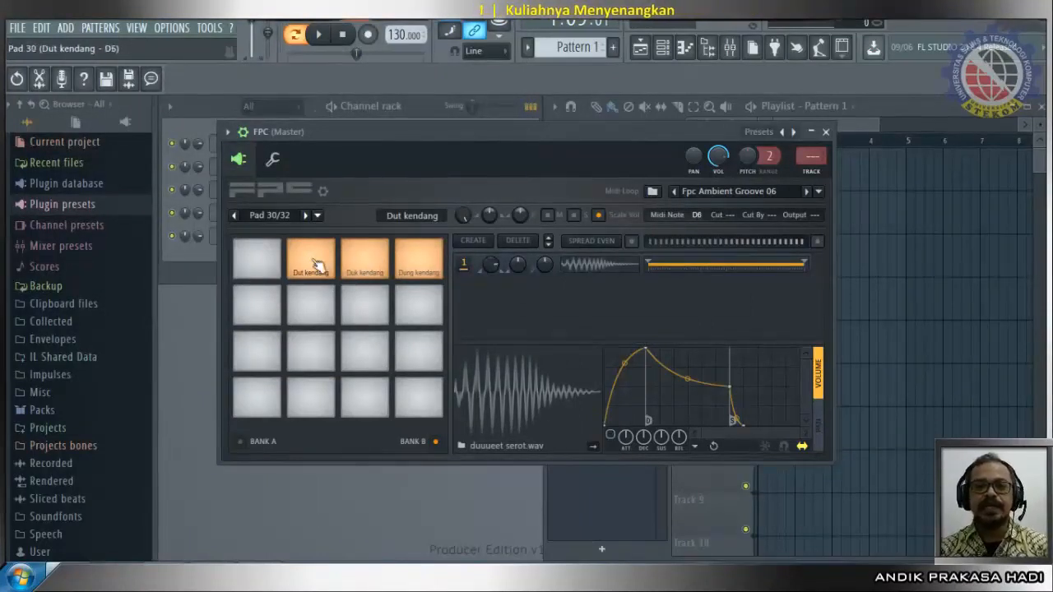
Step: Open the FPC channel's piano roll, locate the Dut kendang and Duk kendang keys and audition them
left_click(228, 134)
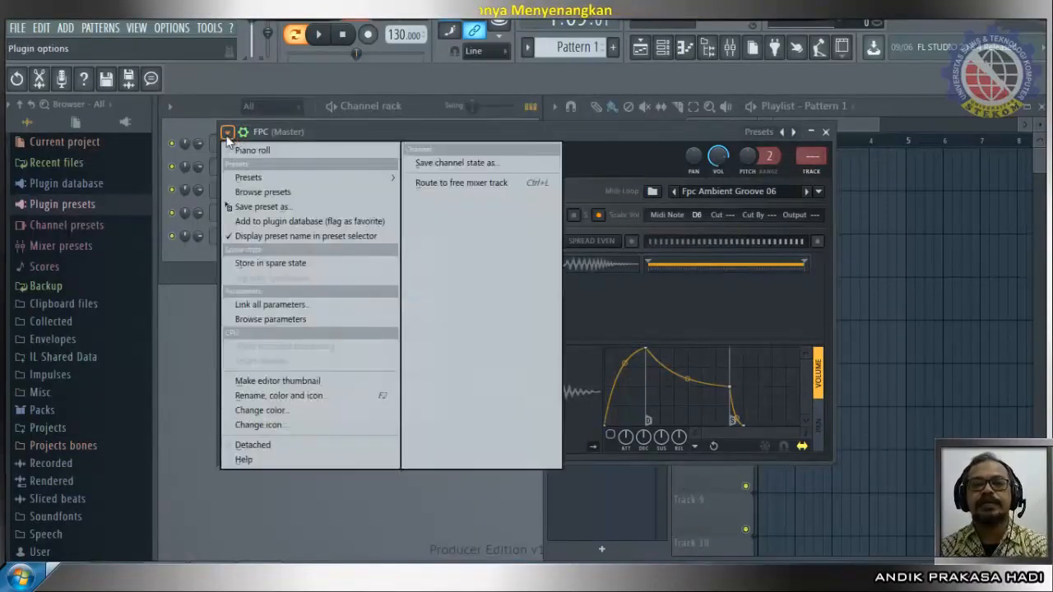
left_click(247, 150)
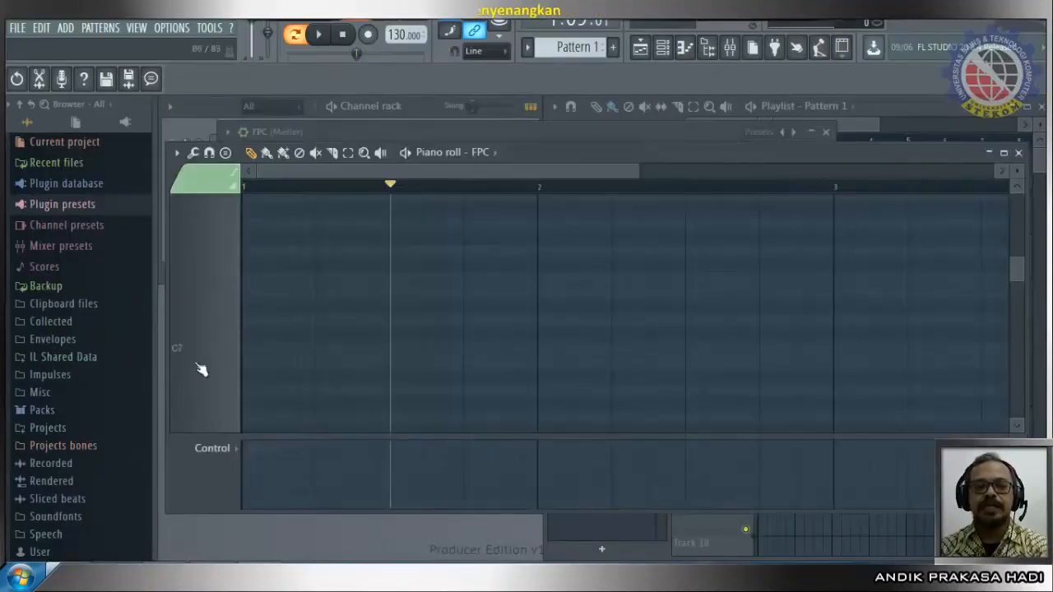
scroll(225, 275, "up", 10)
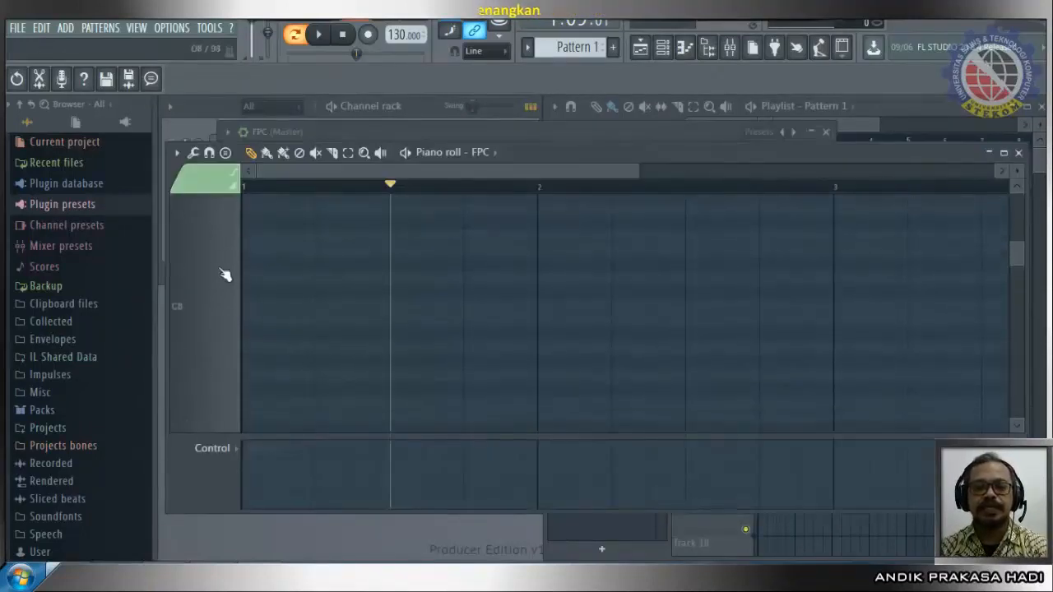
scroll(227, 285, "down", 10)
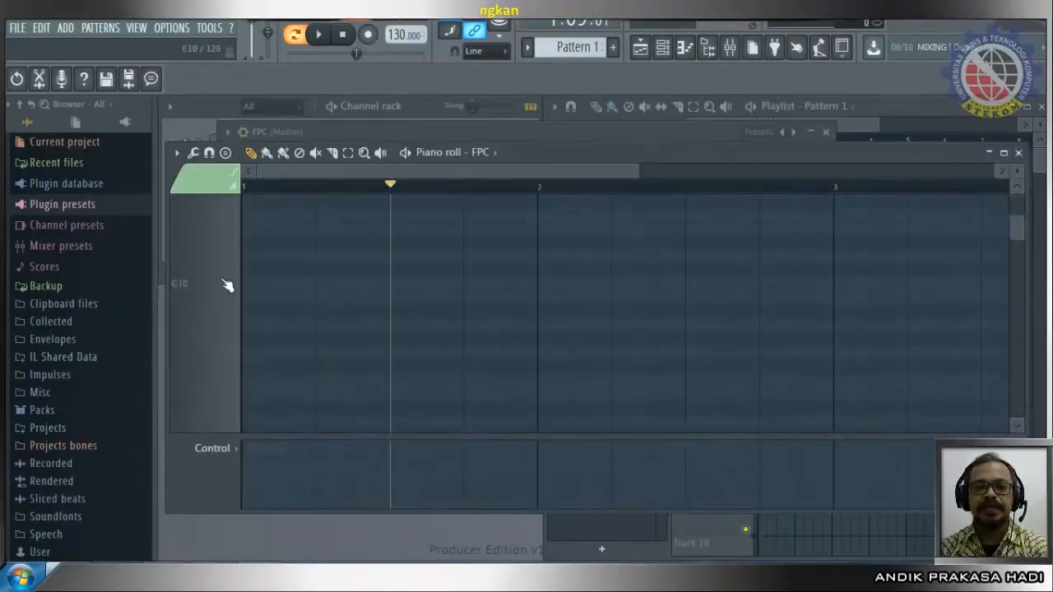
scroll(228, 285, "down", 7)
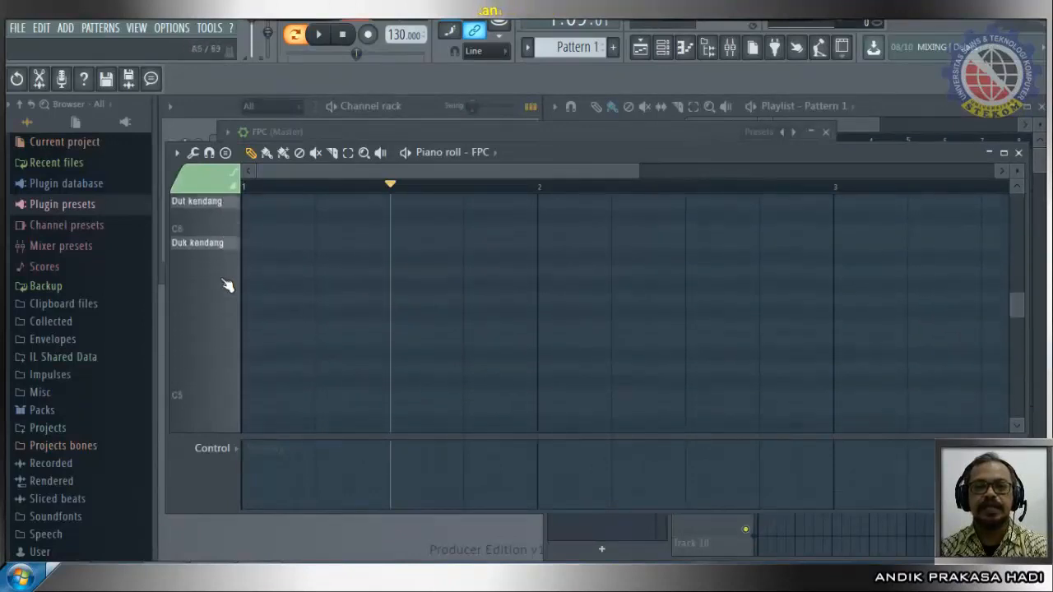
scroll(228, 284, "up", 1)
left_click(238, 247)
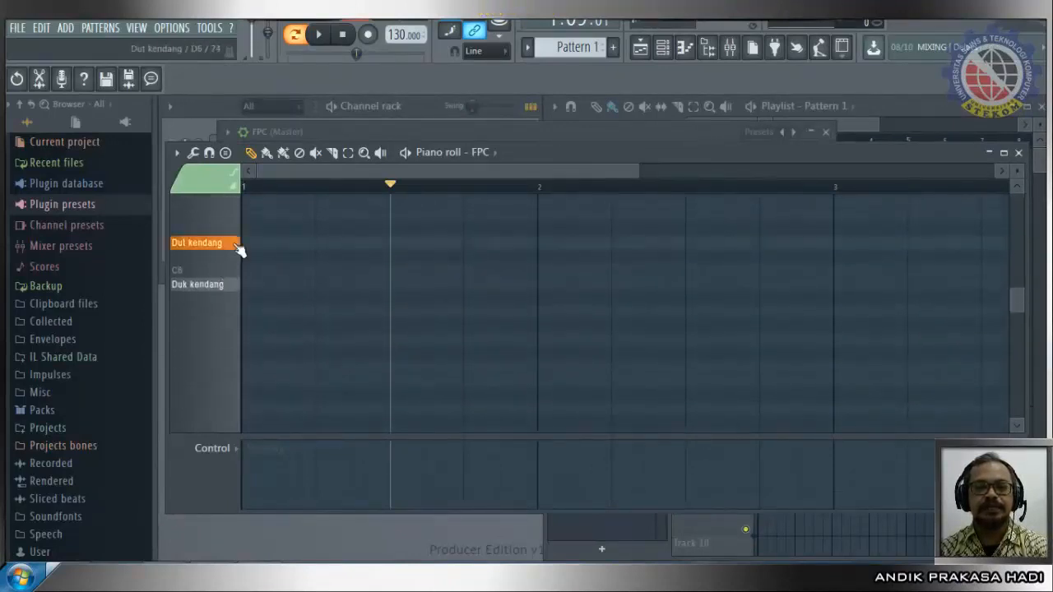
left_click(238, 284)
Step: Find the Dung kendang key in the lower octaves of the piano roll, audition it and close the piano roll
scroll(227, 296, "down", 3)
scroll(227, 296, "down", 2)
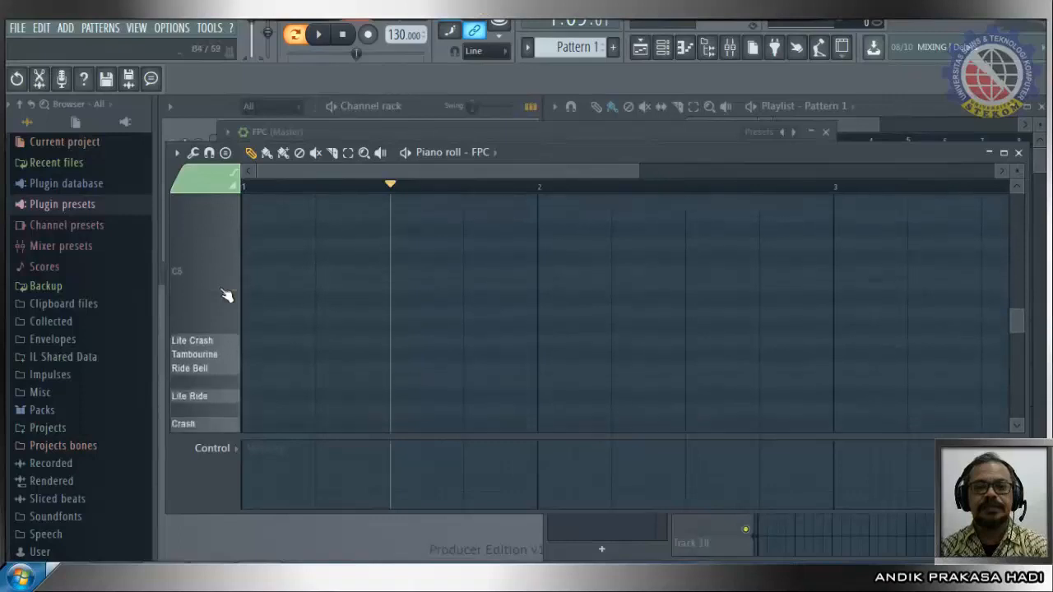
scroll(227, 296, "up", 8)
scroll(227, 296, "down", 8)
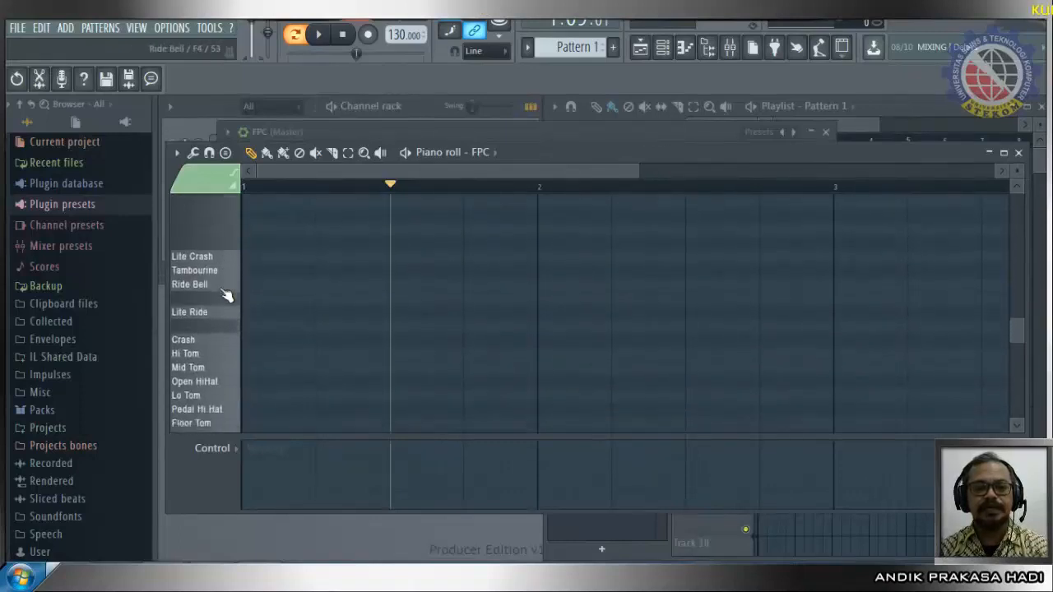
scroll(227, 296, "down", 3)
scroll(227, 296, "down", 5)
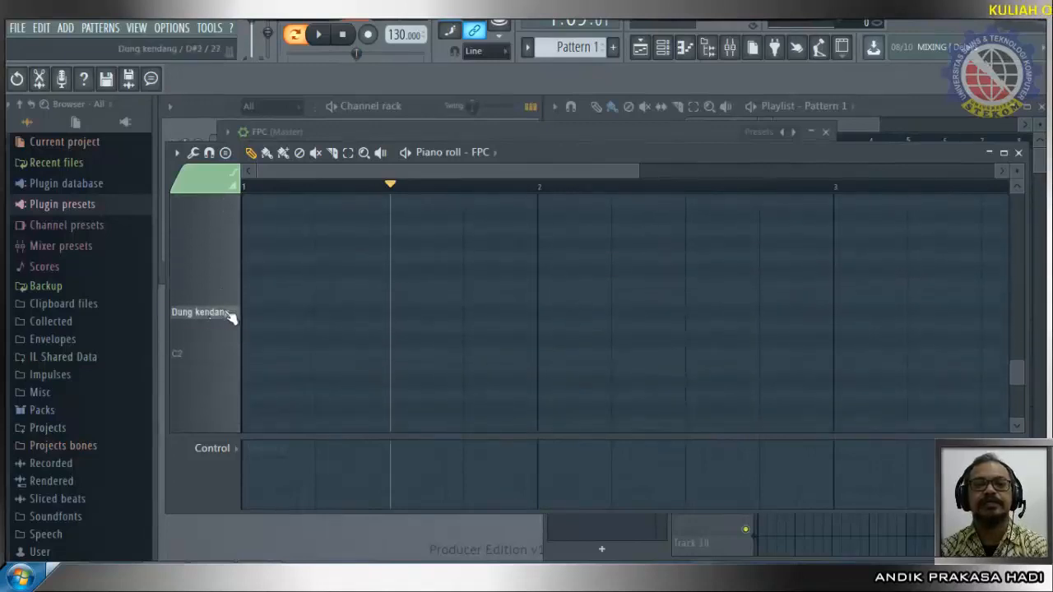
left_click(229, 315)
left_click(229, 314)
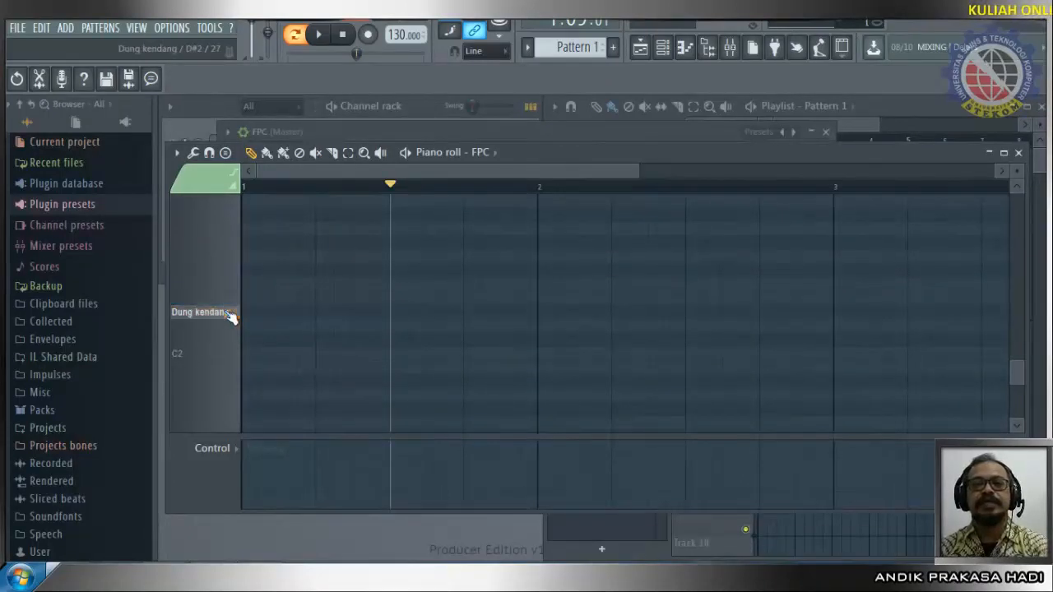
left_click(1018, 153)
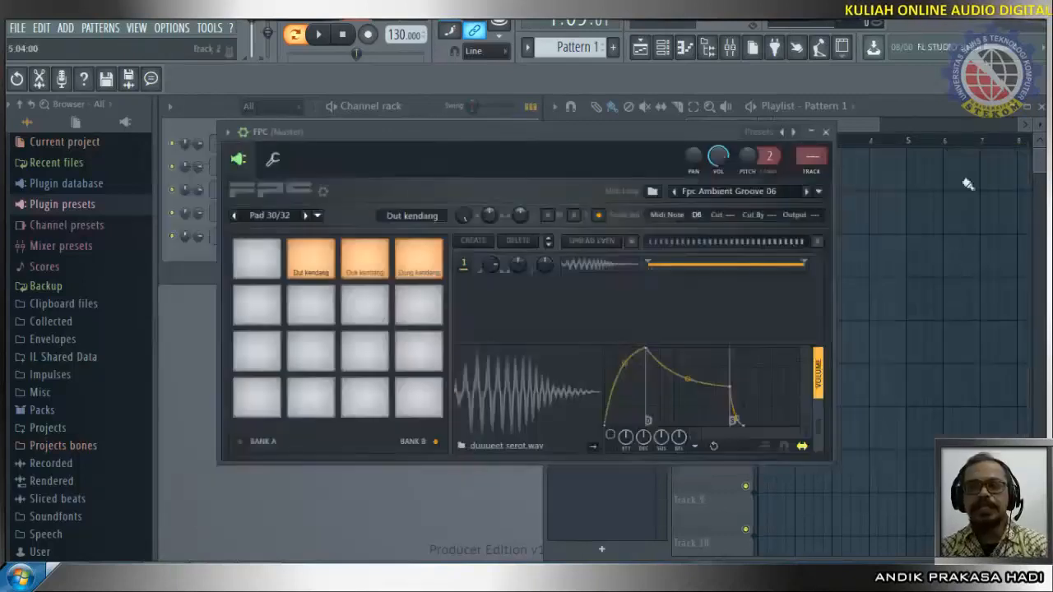
Step: Clear pad 32 of bank B and rename pad 29 as "Dung kendang"
left_click(431, 274)
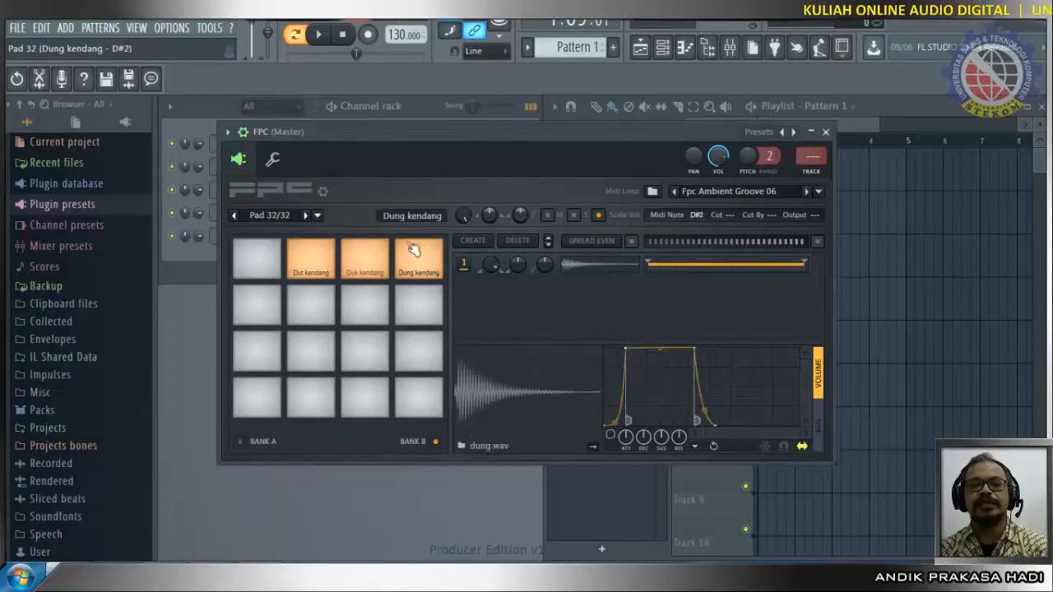
left_click(255, 271)
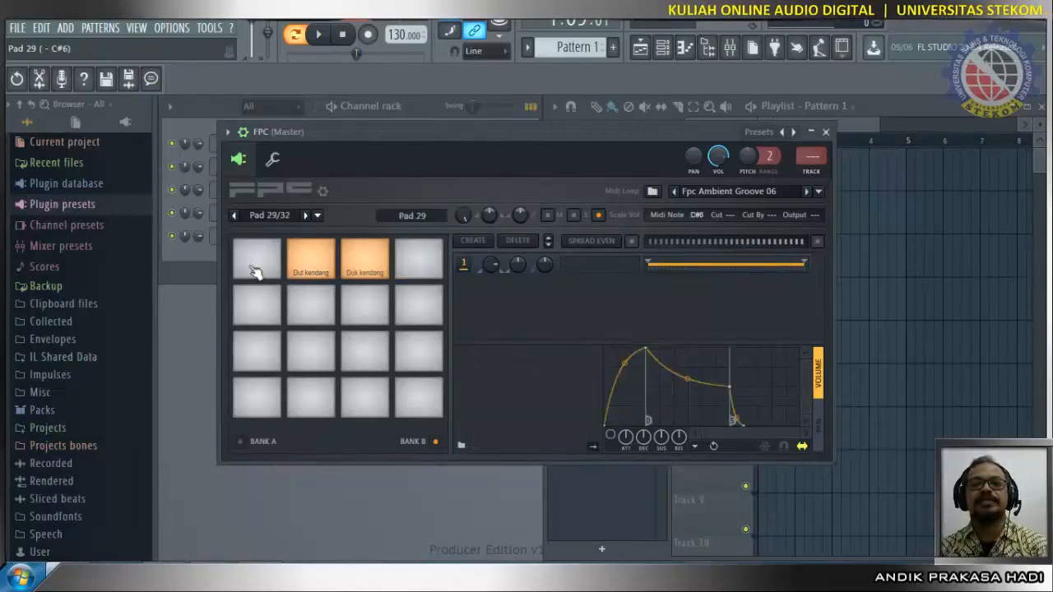
left_click(415, 216)
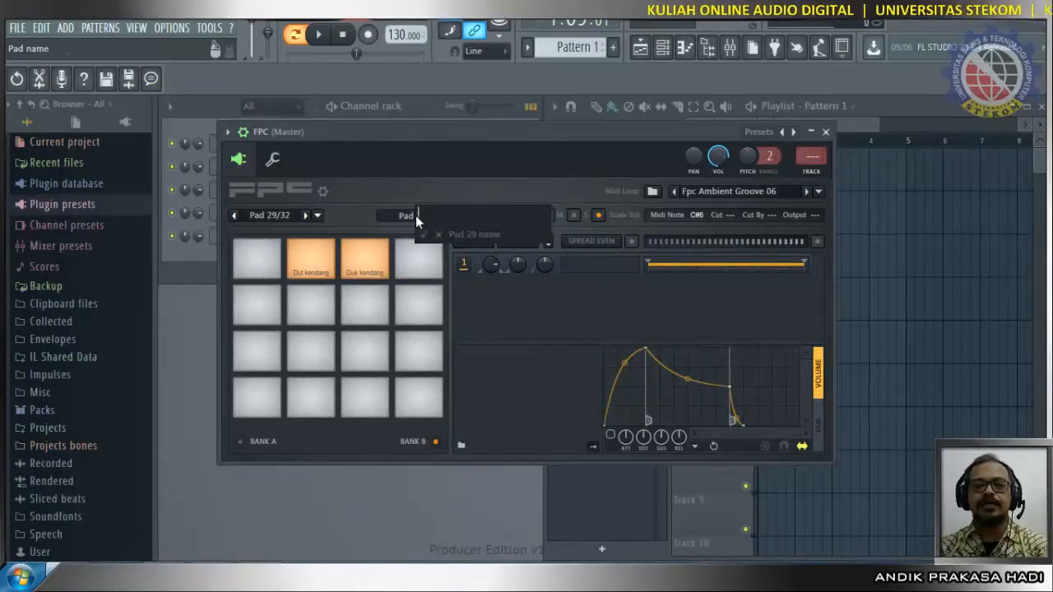
type("Dung kendang")
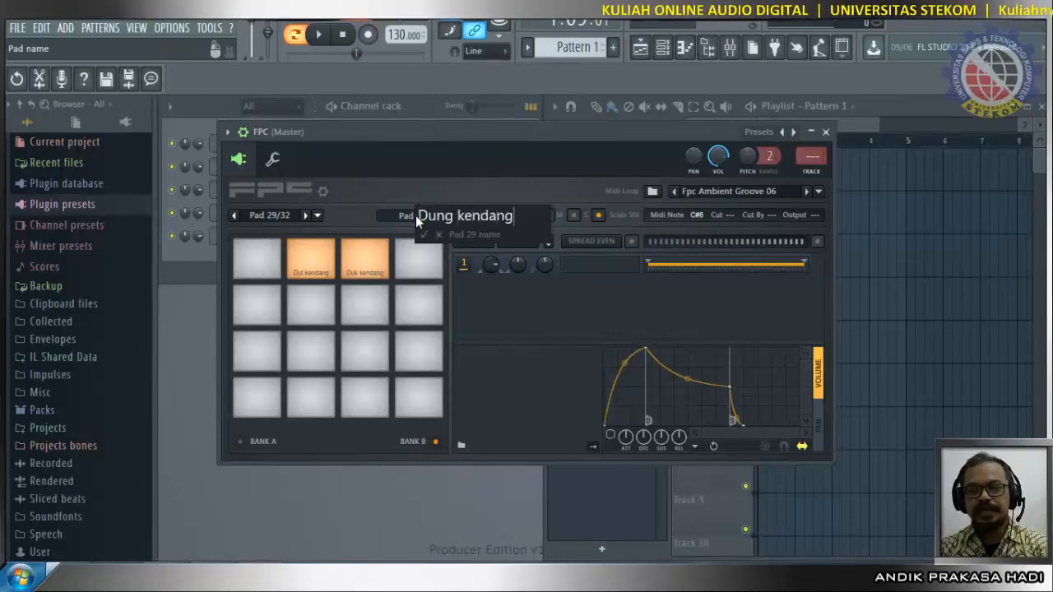
key("Return")
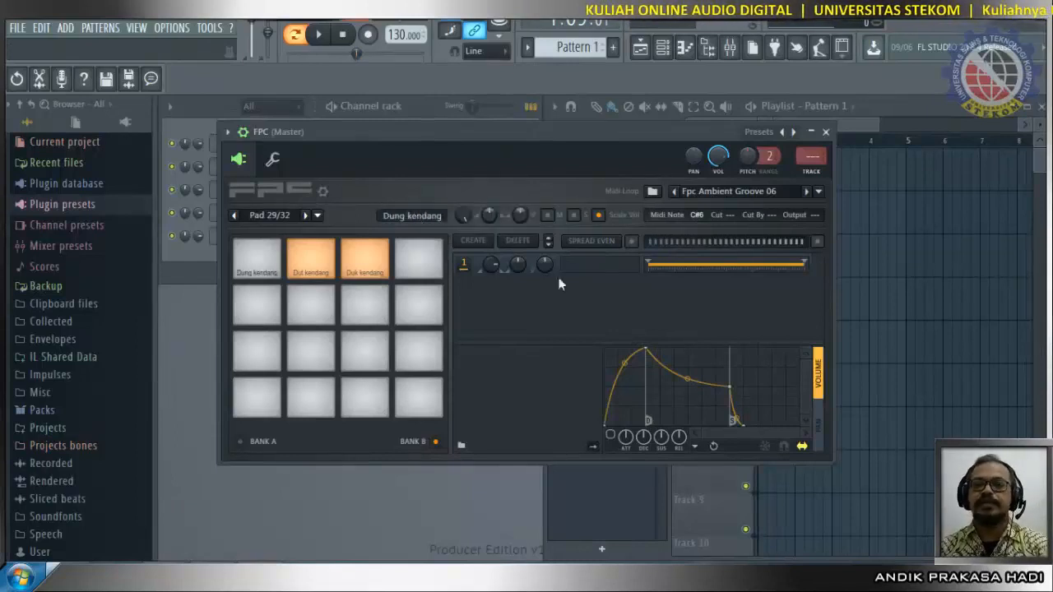
Step: Load the Dung sample into the Dung kendang pad 29 and reshape its volume envelope with a shorter attack and a flat full-level sustain
left_click(606, 265)
left_click(641, 274)
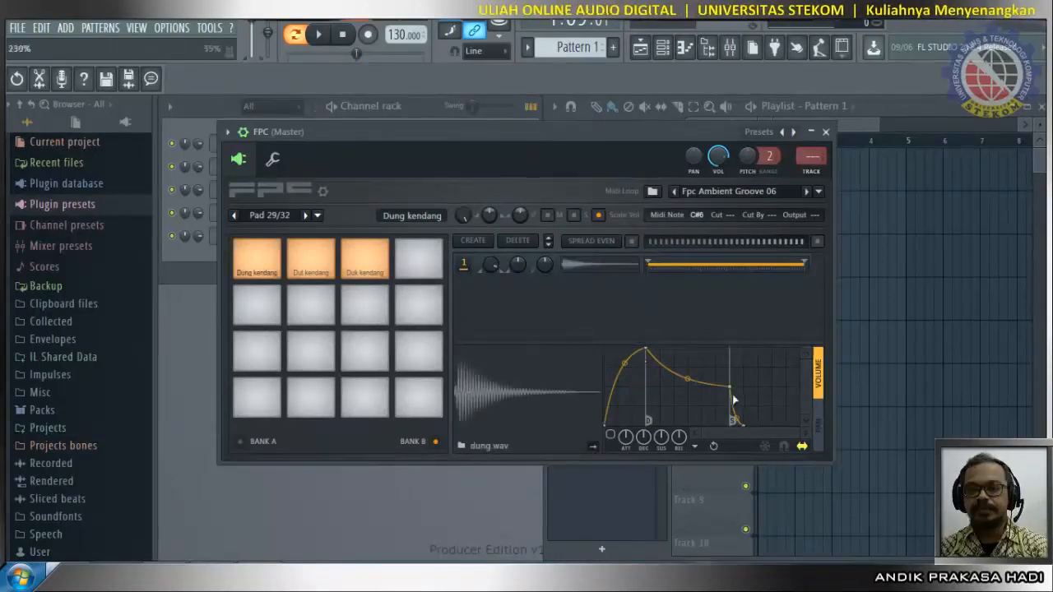
left_click_drag(728, 385, 705, 348)
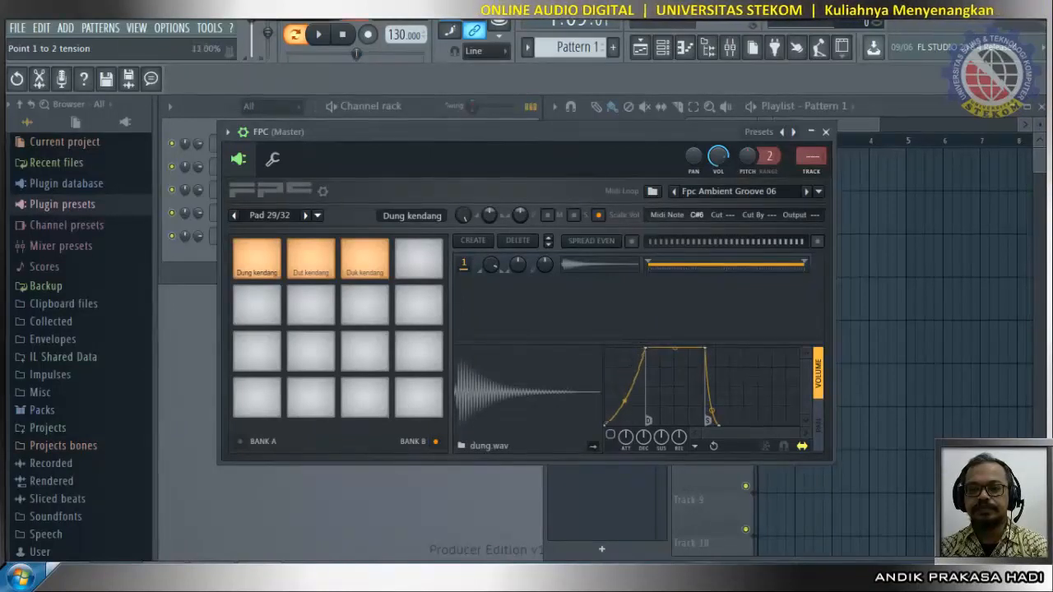
left_click_drag(645, 348, 627, 350)
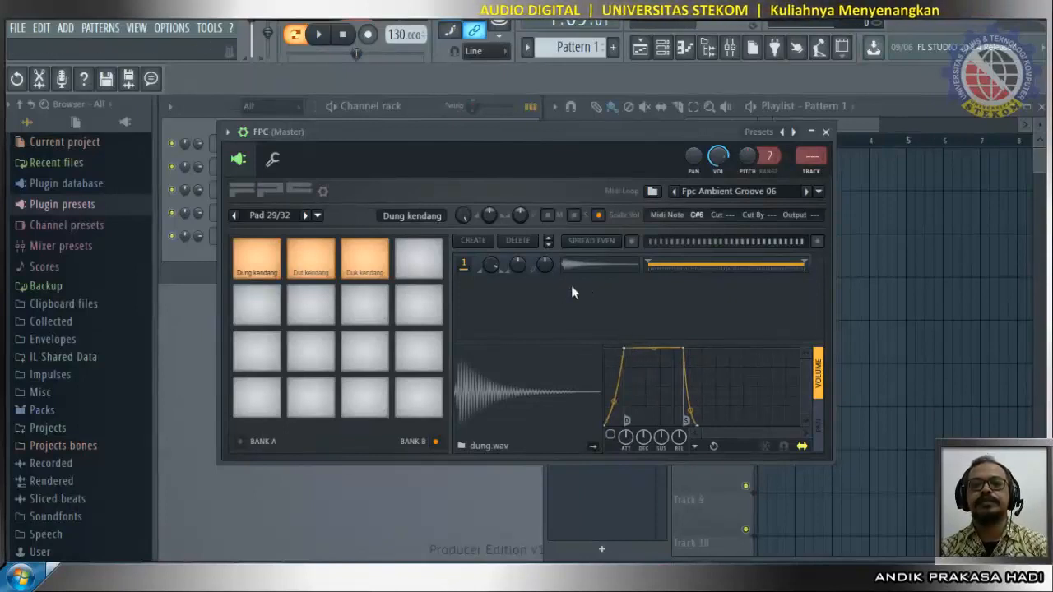
Step: Rename pad 28 of bank B as "Plak kendang"
left_click(427, 316)
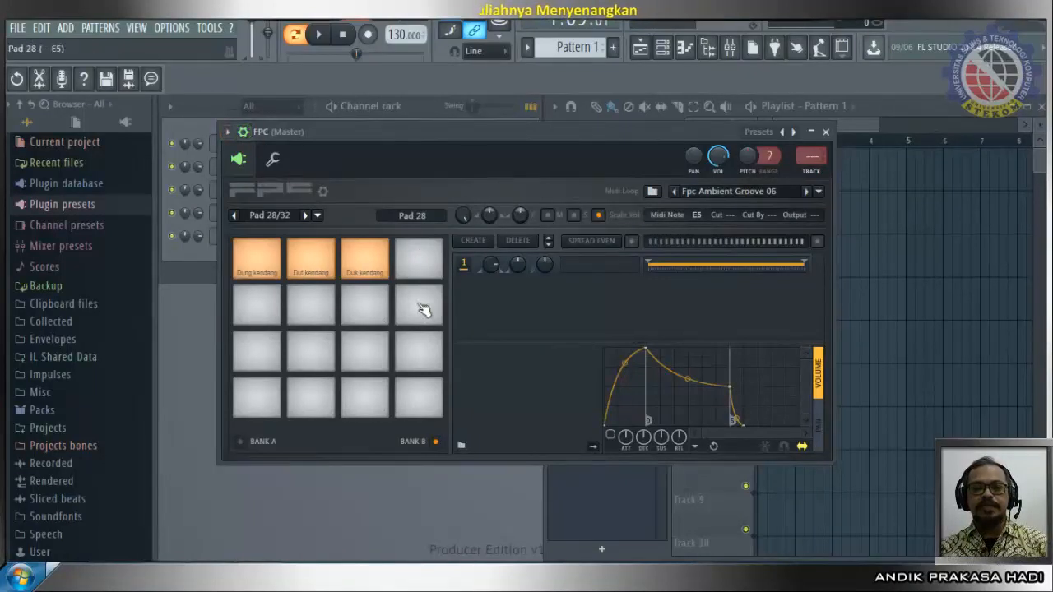
left_click(411, 216)
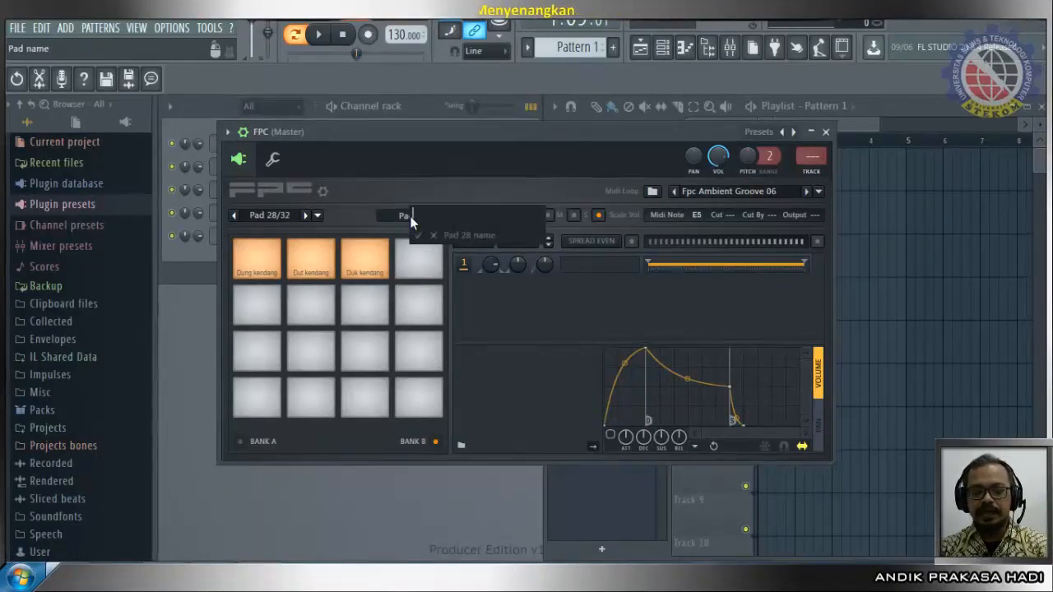
type("Plak kendang")
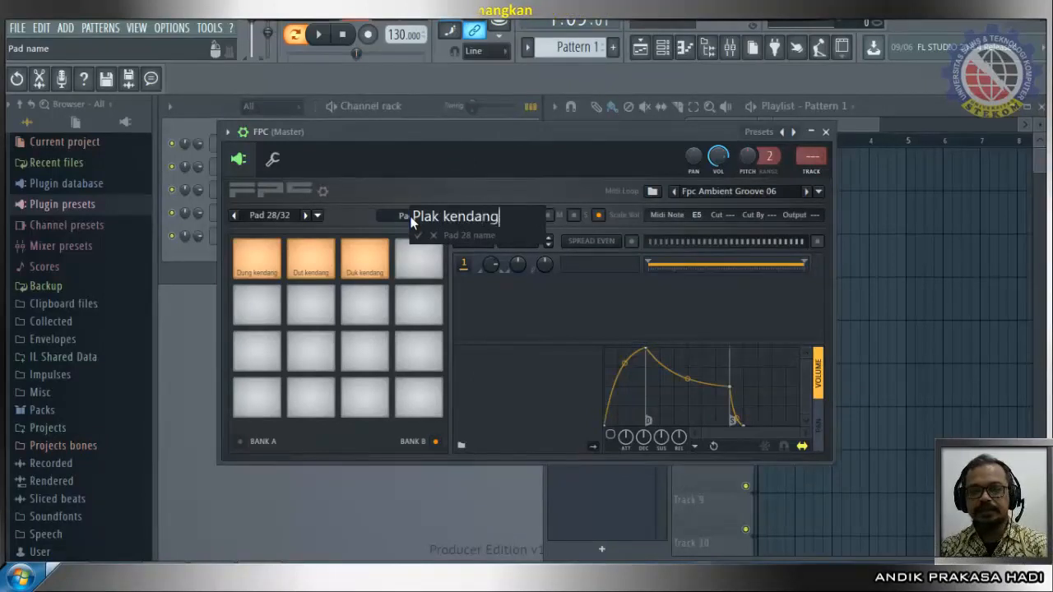
key("Return")
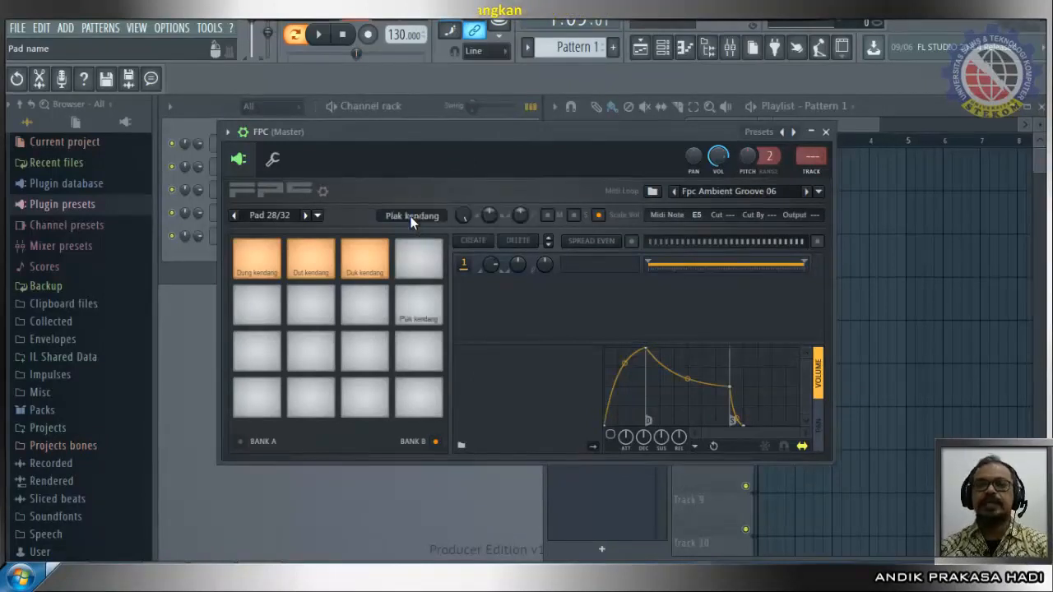
Step: Load the plak koplo 2 sample from the Kendang folder into the first layer of the Plak kendang pad
right_click(607, 268)
left_click(623, 275)
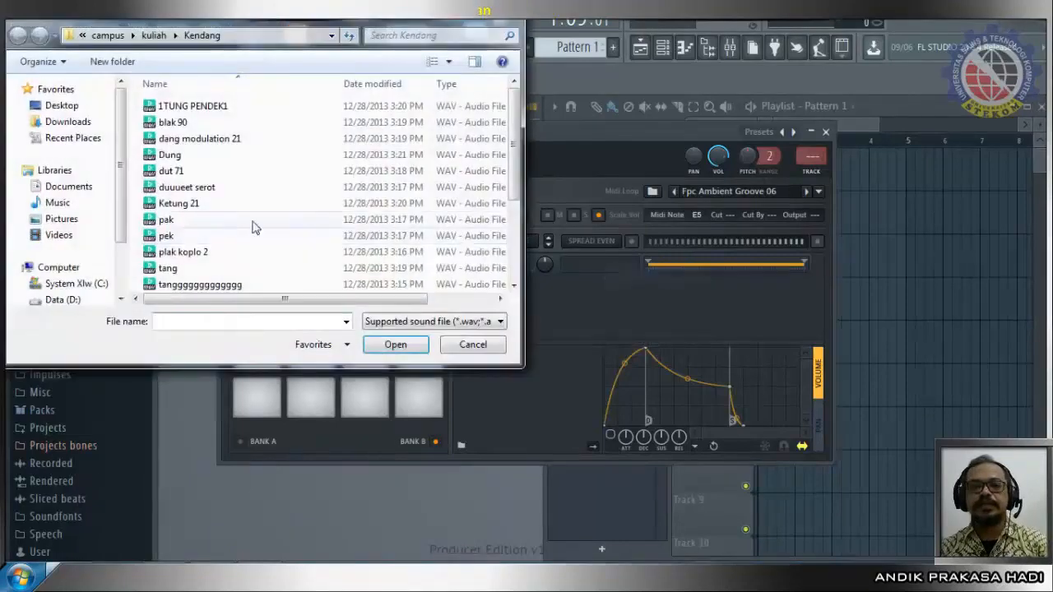
double_click(168, 268)
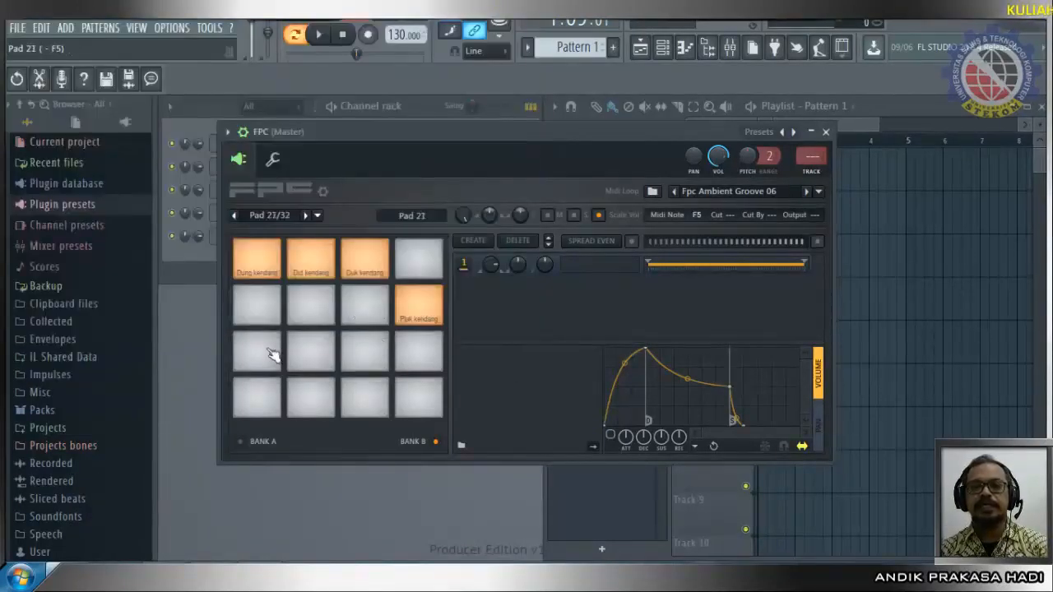
Step: Rename pad 21 of bank B as "Tung kendang"
left_click(417, 213)
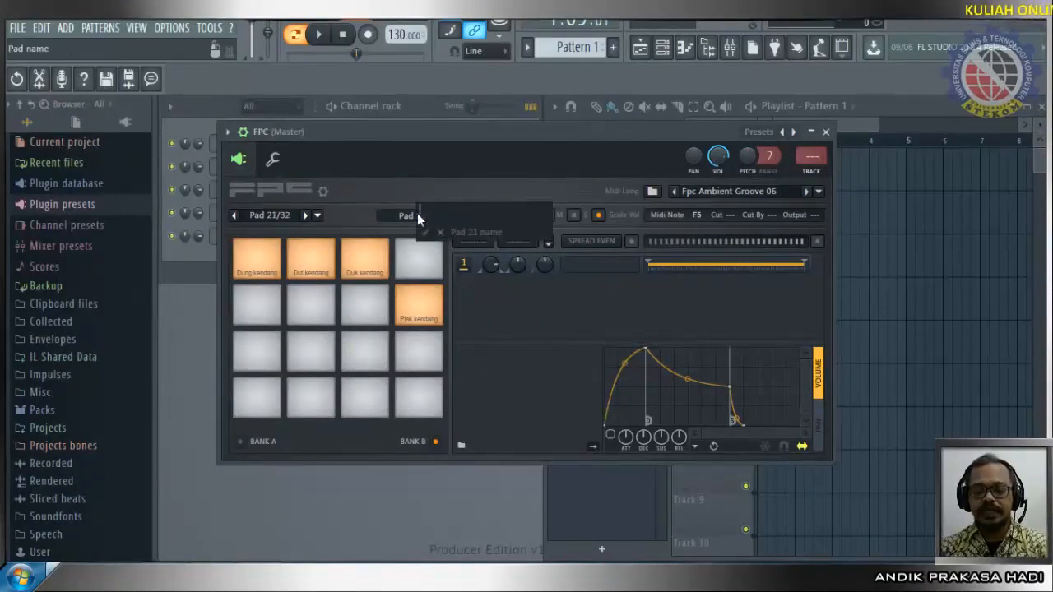
type("Tung")
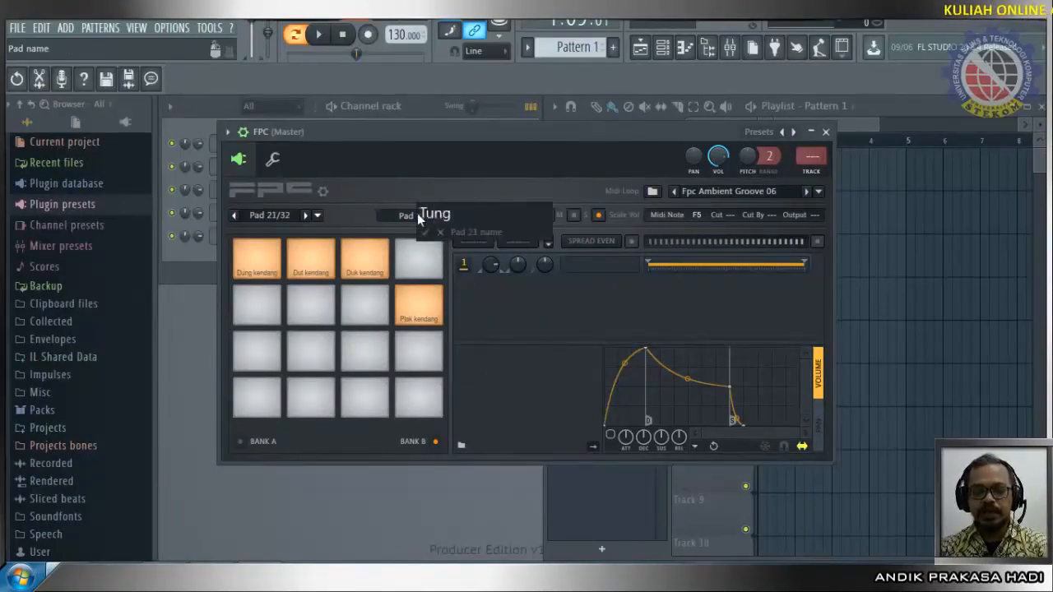
type(" kendang")
key("Return")
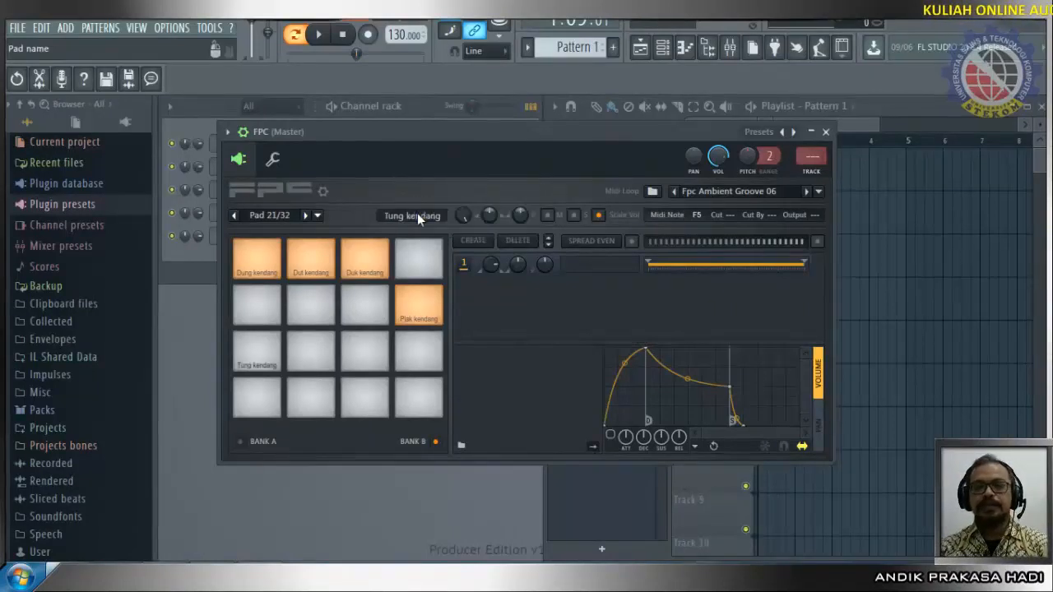
Step: Compare the tung samples in the Kendang folder and load one into the first layer of the Tung kendang pad
right_click(620, 265)
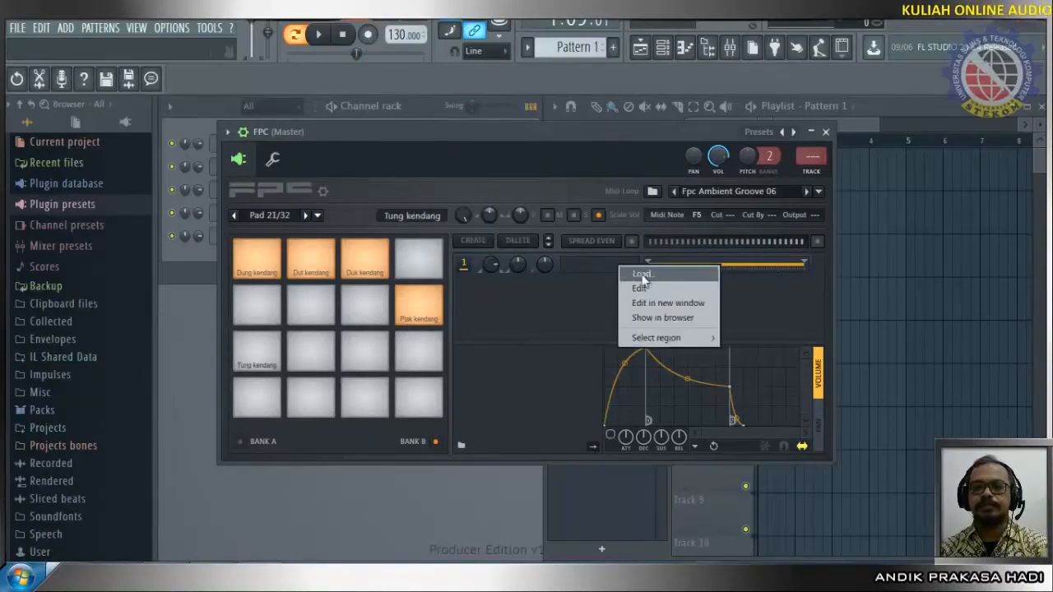
left_click(642, 275)
left_click(168, 269)
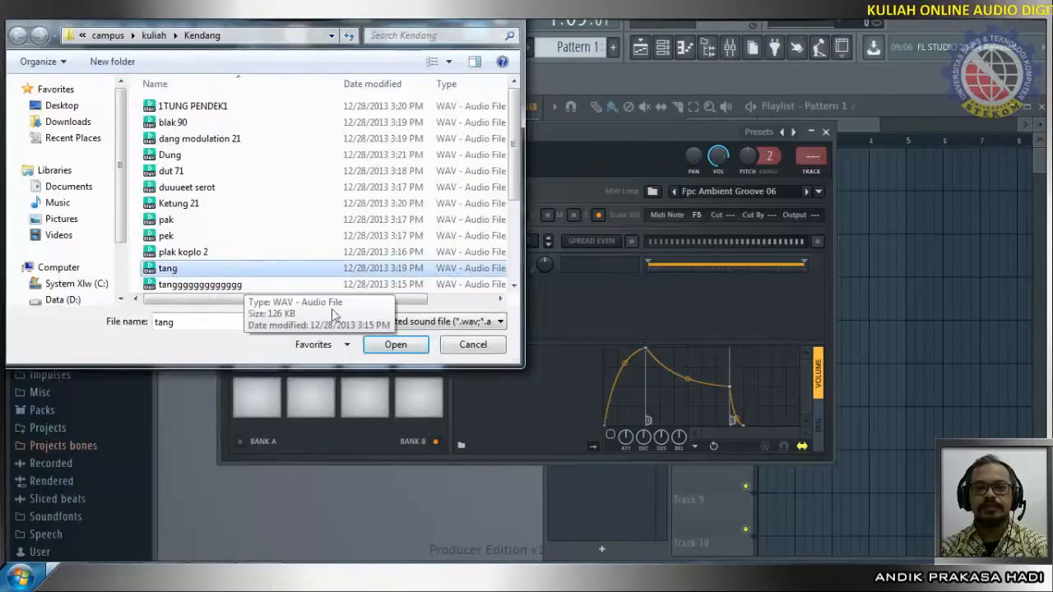
mouse_move(515, 171)
left_mouse_down()
mouse_move(515, 192)
mouse_move(515, 167)
left_mouse_up()
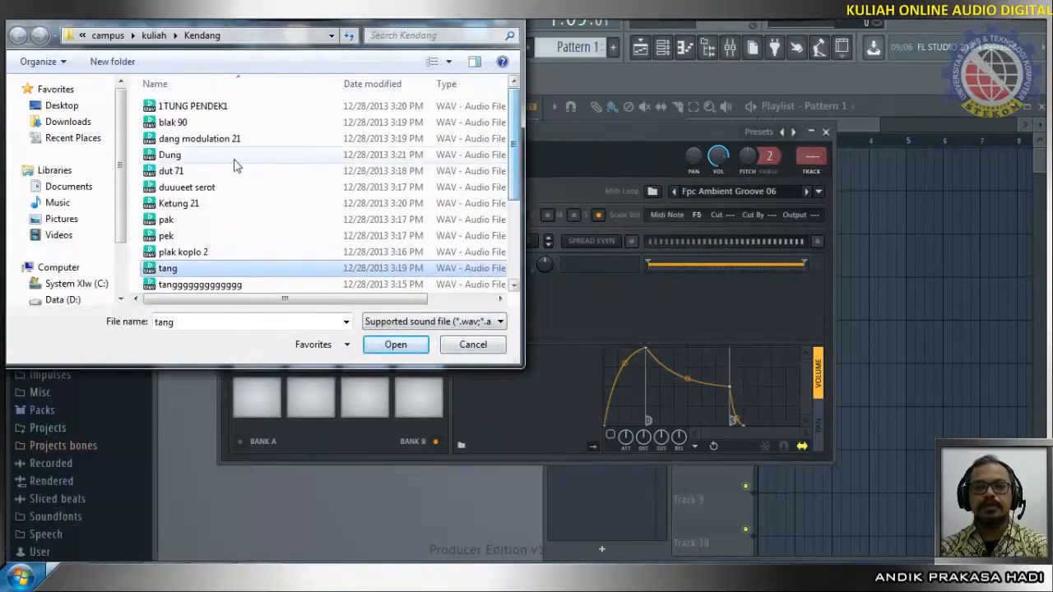
left_click(191, 210)
left_click(214, 107)
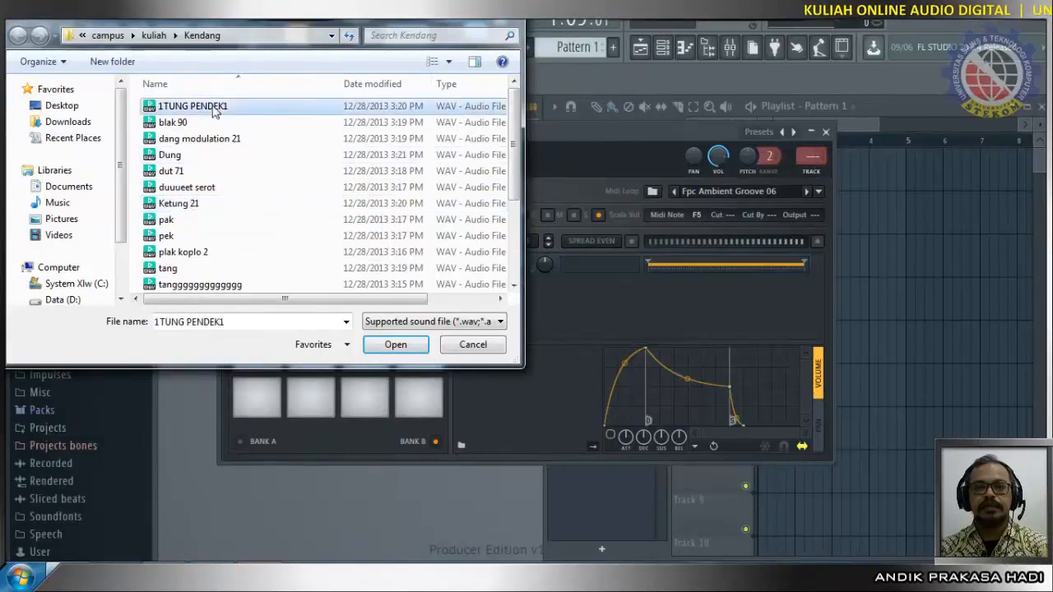
left_click_drag(516, 193, 520, 236)
left_click(172, 261)
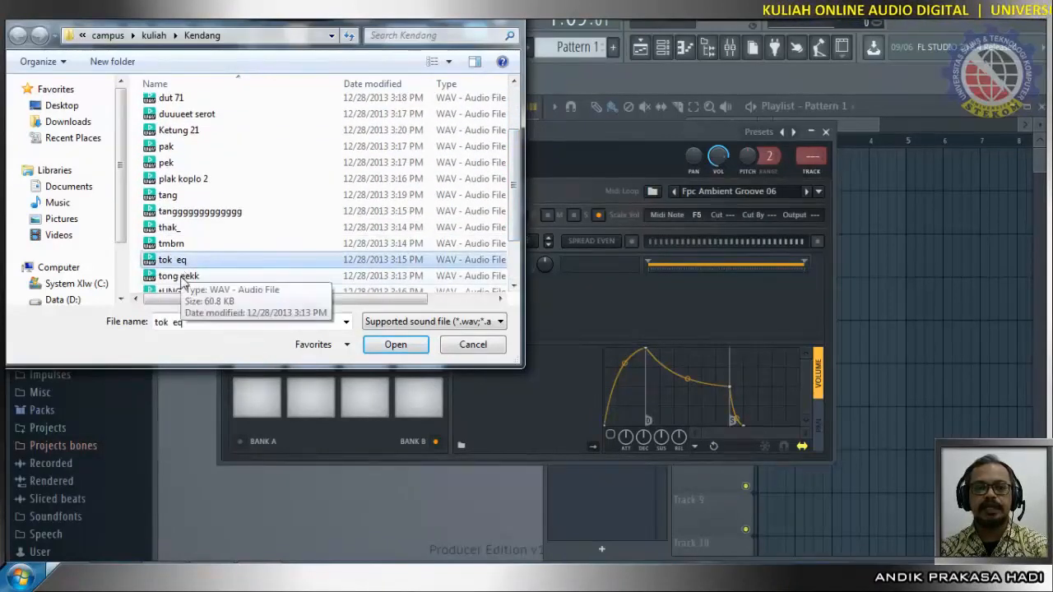
left_click(181, 277)
left_click(183, 290)
scroll(186, 255, "down", 1)
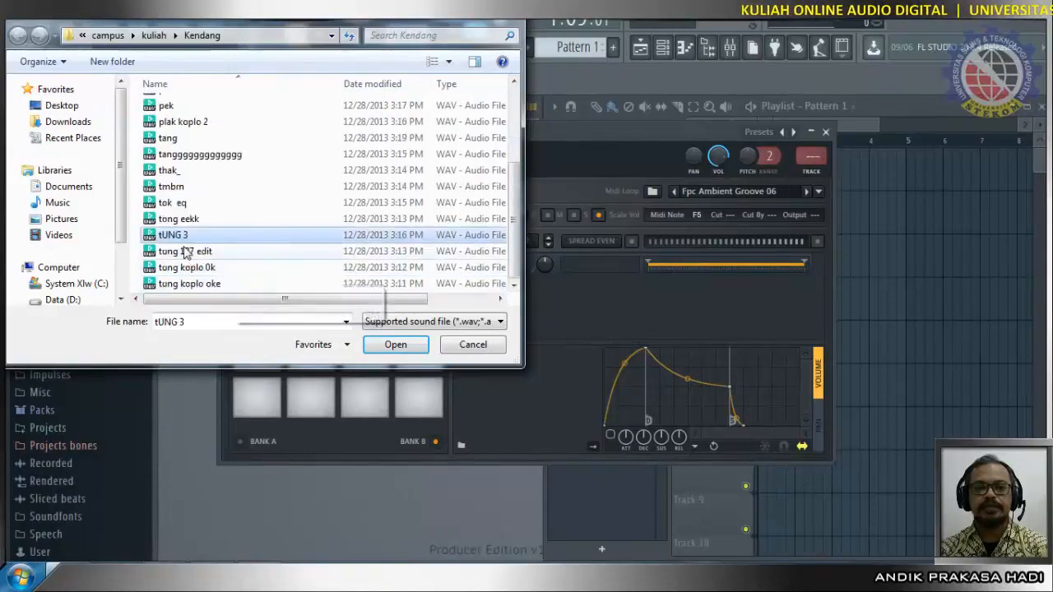
left_click(185, 252)
left_click(186, 268)
left_click(185, 252)
left_click(187, 269)
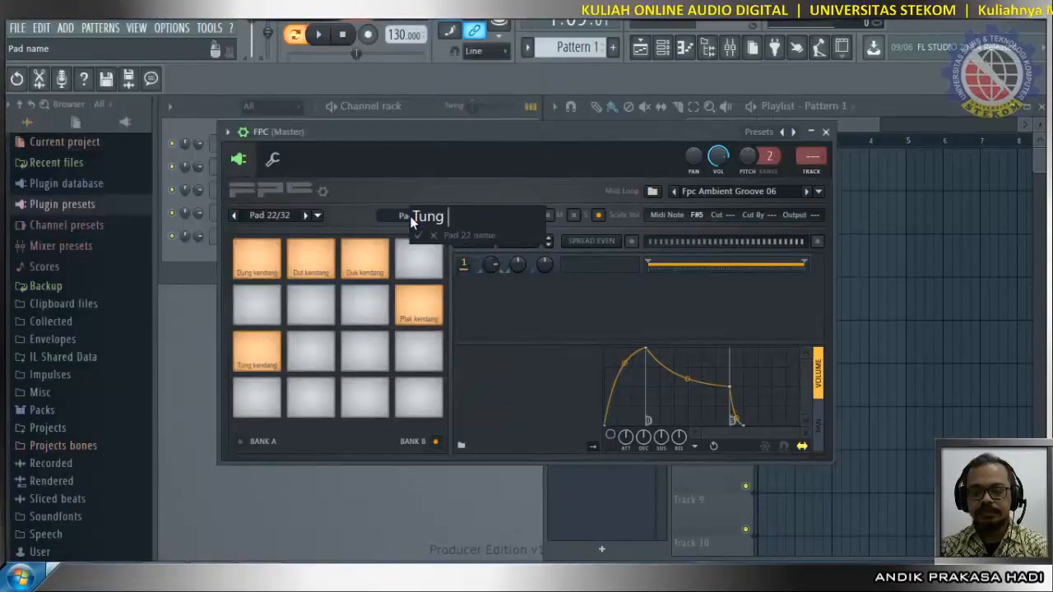
Step: Set up pad 22 as "Tung panjang" with the tanggggggggggggg sample and name pad 23 "icikicik kenfdng"
type("pan")
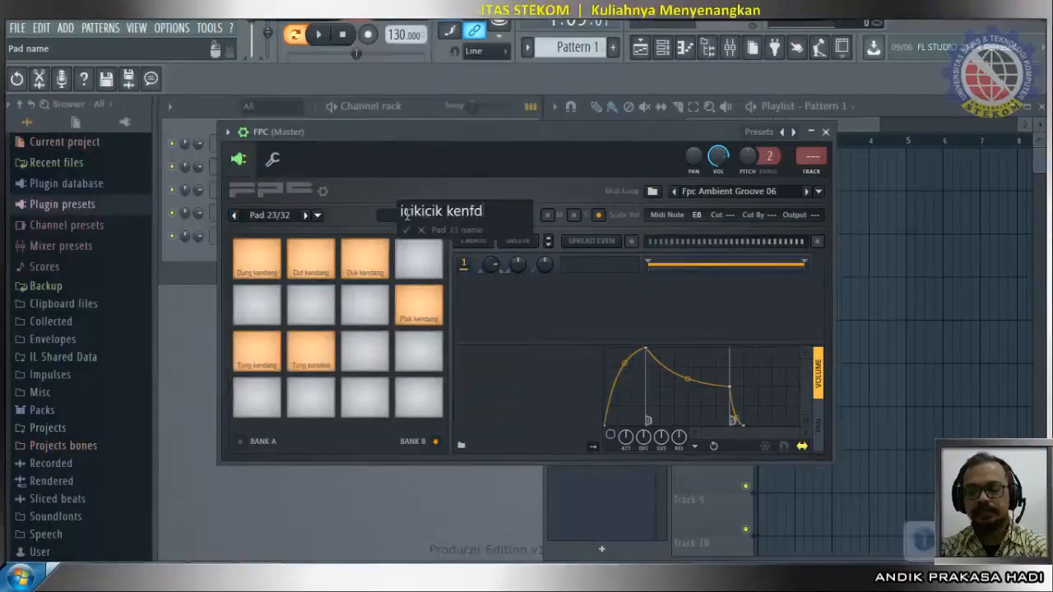
type("ng")
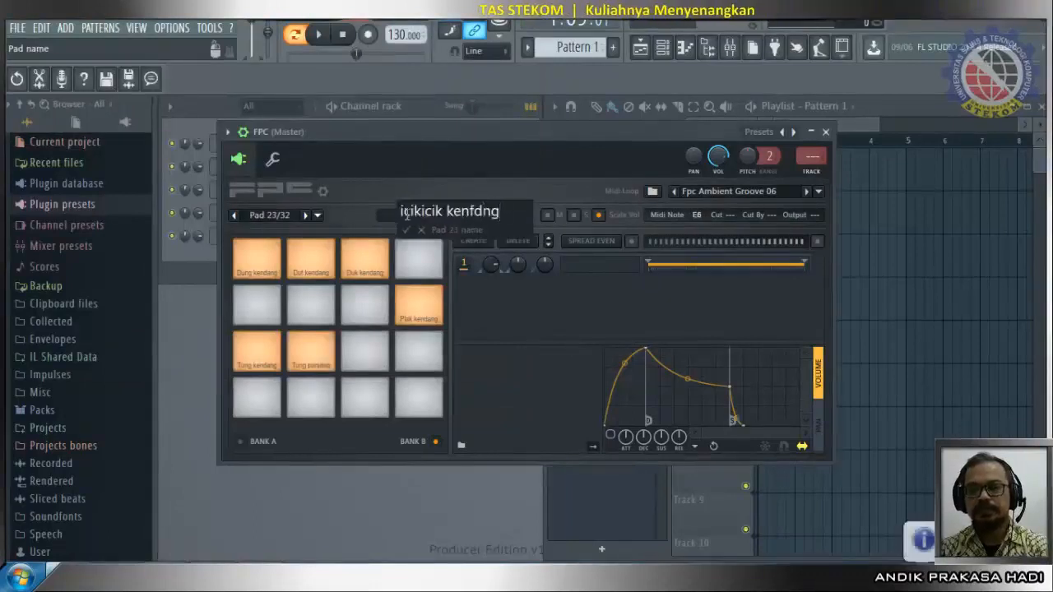
key("Return")
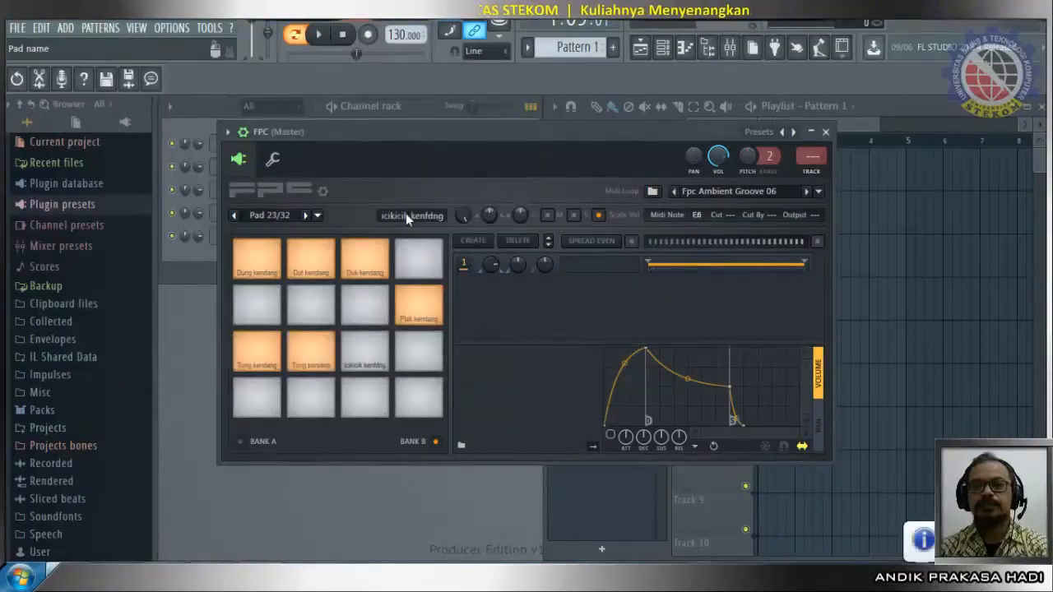
Step: Load the tmbrn sample from the Kendang folder into the first layer of pad 23
right_click(598, 270)
left_click(636, 276)
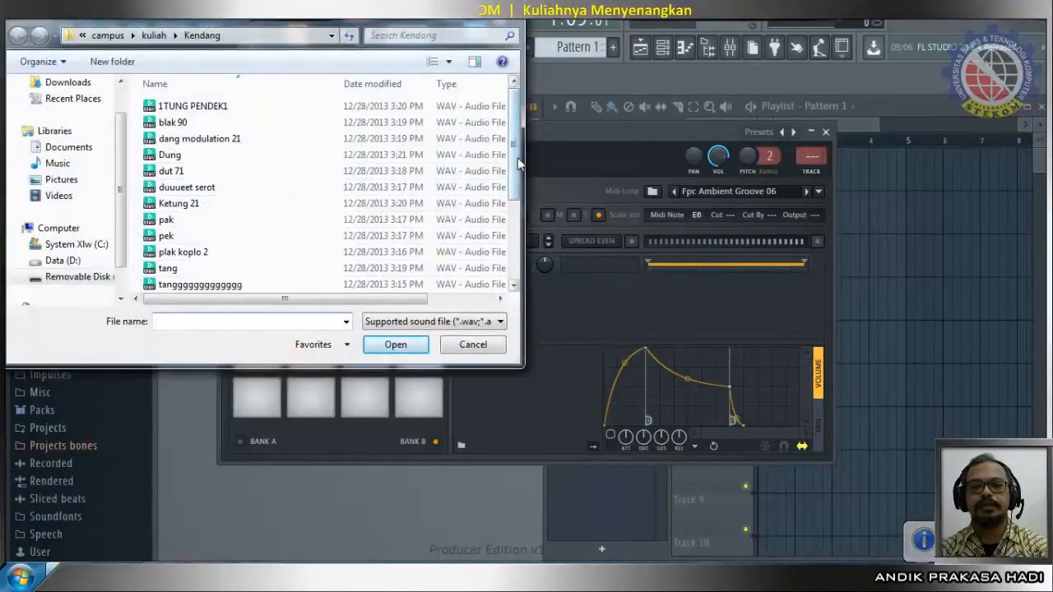
left_click_drag(516, 167, 517, 212)
left_click(191, 240)
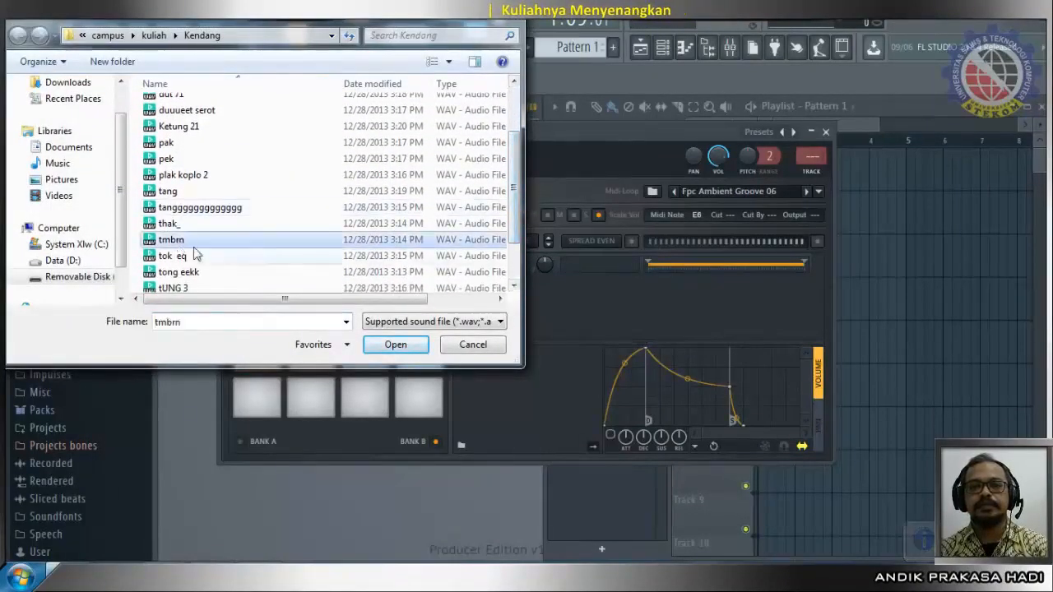
left_click(393, 345)
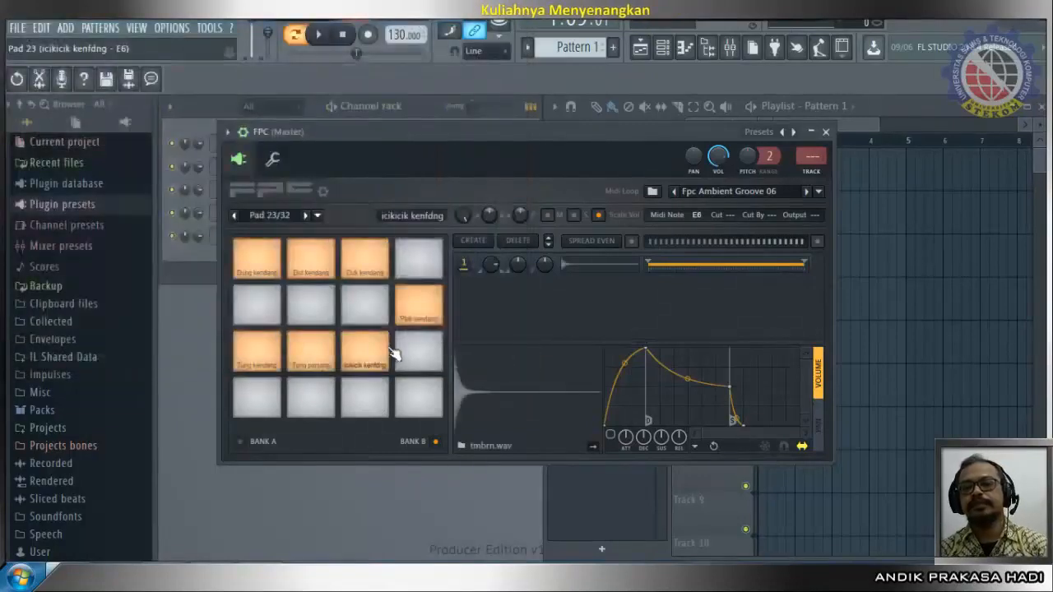
Step: Audition all the named kendang pads of bank B in turn, ending on the Dung kendang pad
left_click(249, 259)
left_click(308, 265)
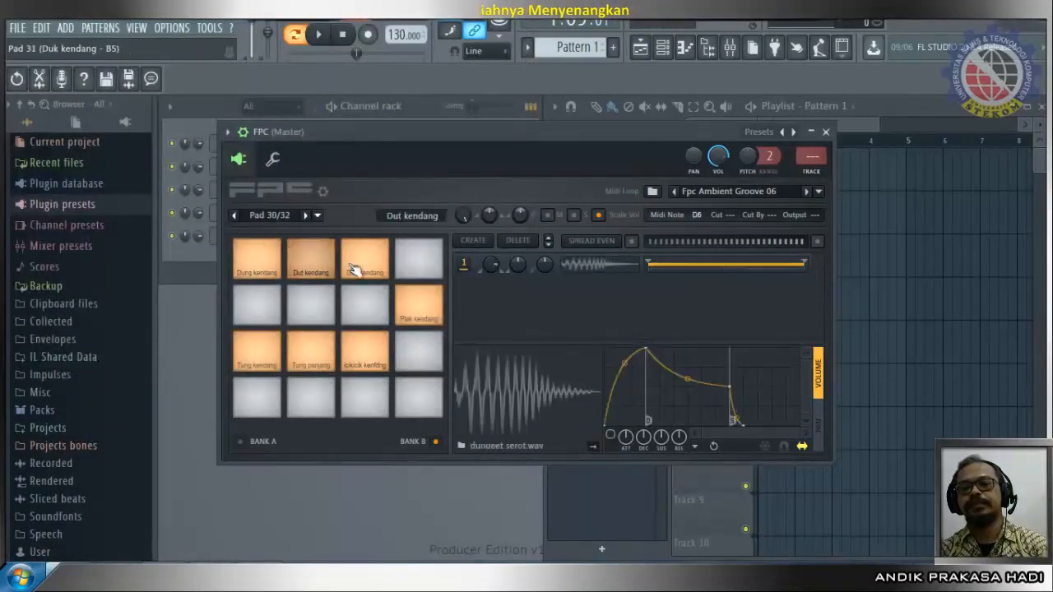
left_click(352, 270)
left_click(419, 305)
left_click(361, 354)
left_click(311, 352)
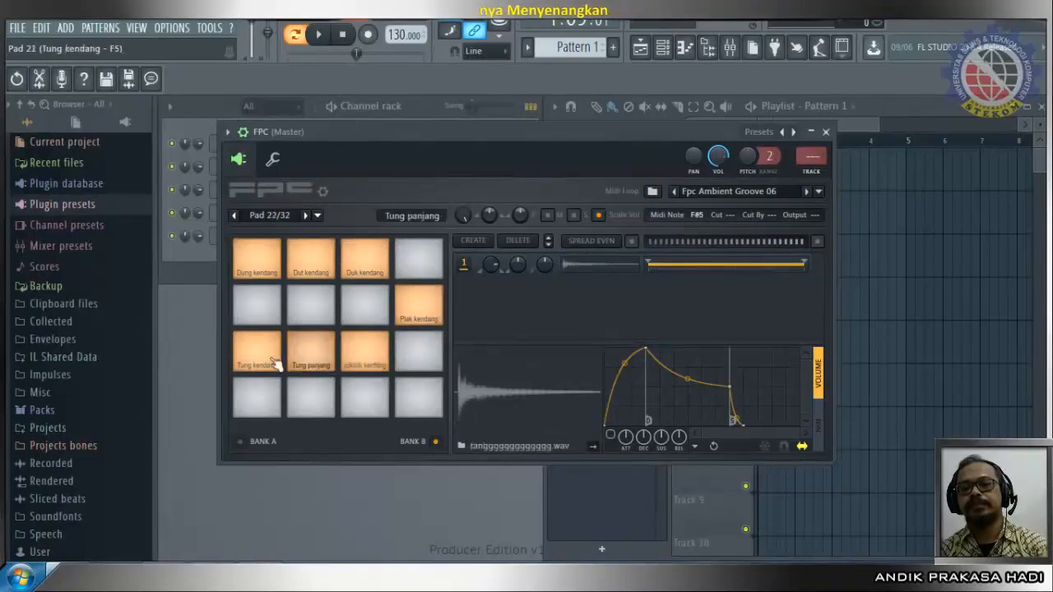
left_click(274, 362)
left_click(317, 363)
left_click(264, 360)
left_click(354, 354)
left_click(421, 309)
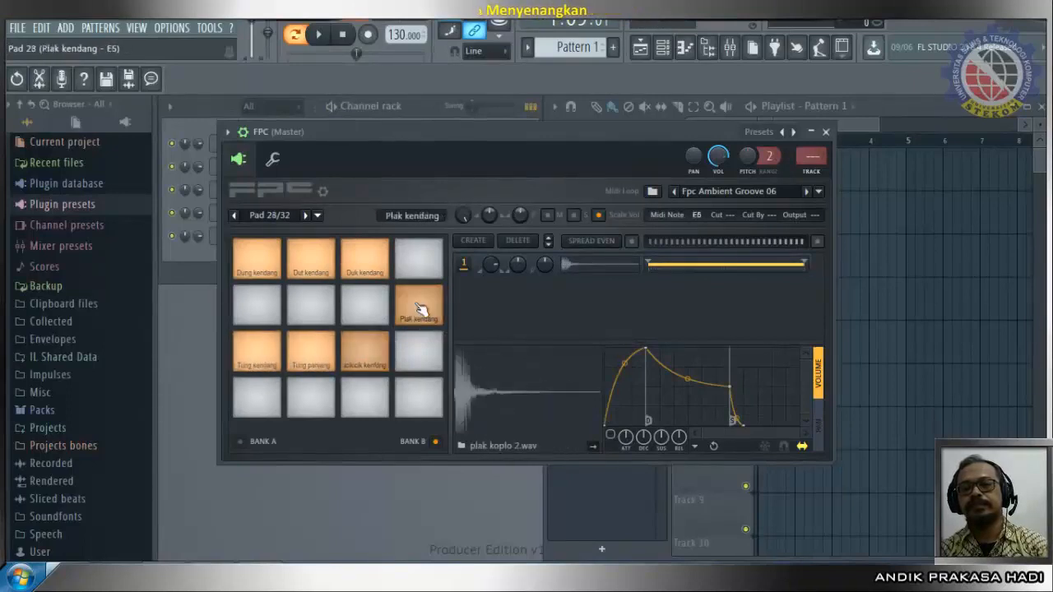
left_click(354, 274)
left_click(312, 274)
left_click(254, 267)
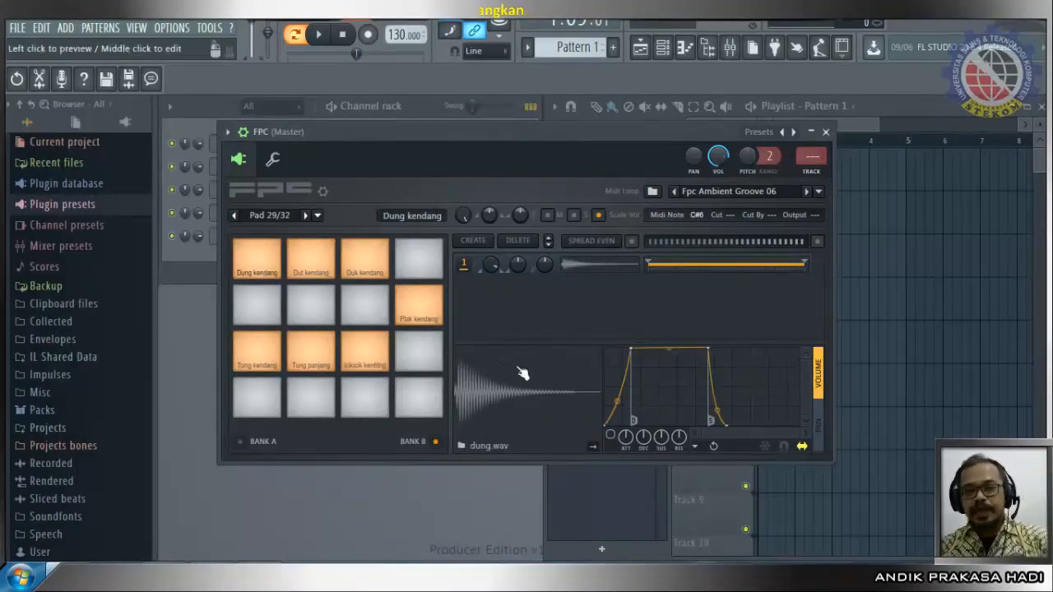
Step: Open the piano roll of the FPC channel and audition several kendang keys, ending on the icikicik kenfdng key
left_click(241, 156)
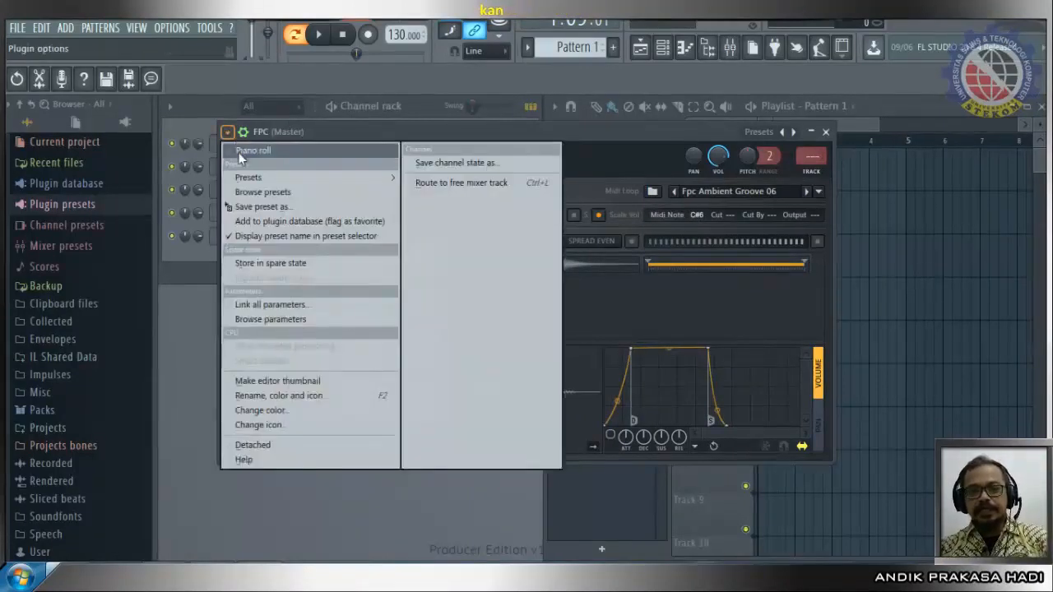
left_click(255, 145)
scroll(224, 320, "down", 4)
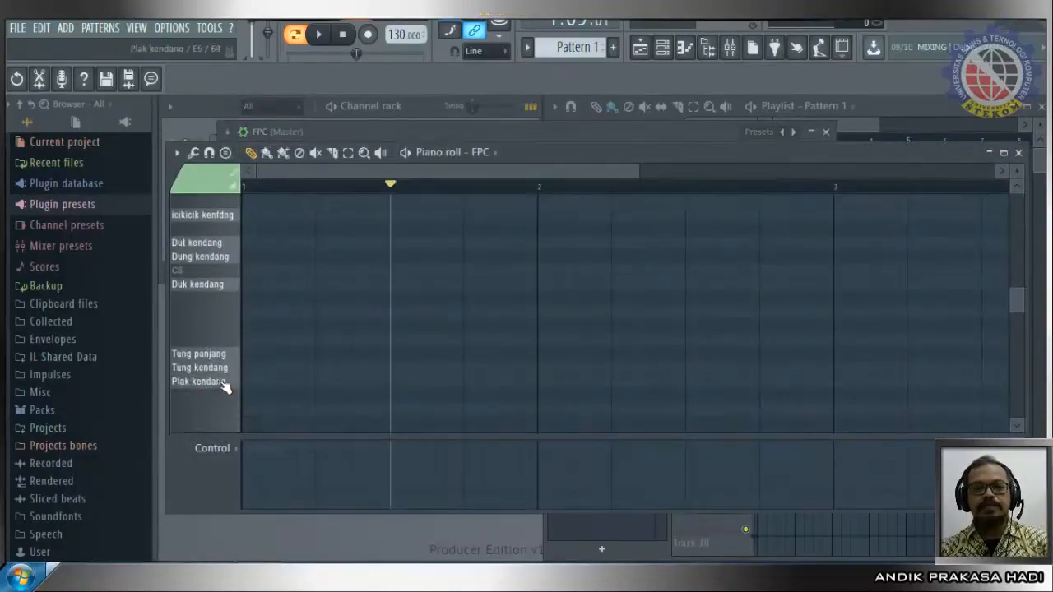
left_click(231, 362)
left_click(231, 284)
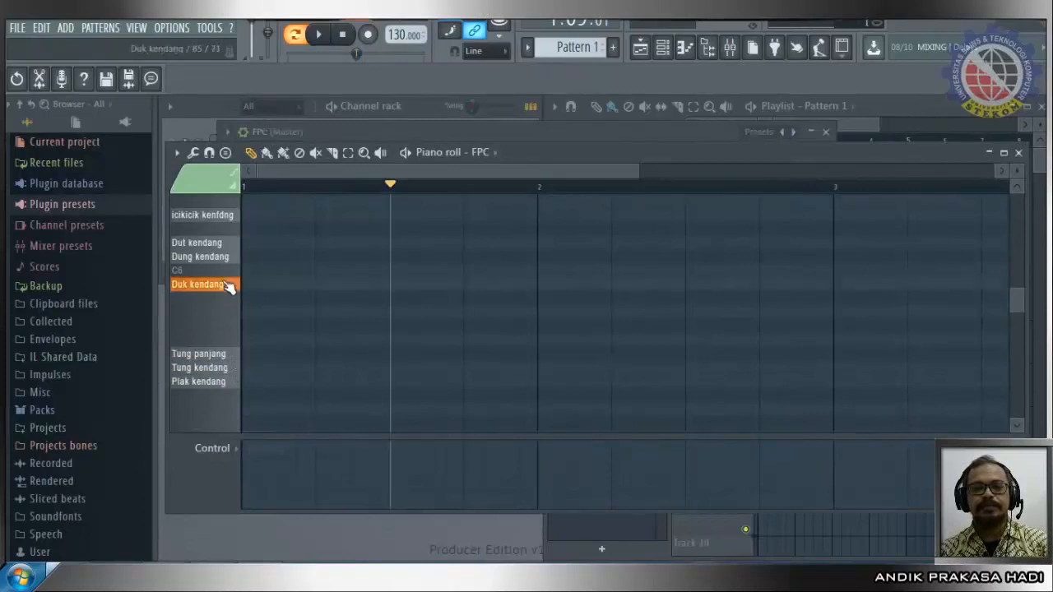
left_click(228, 247)
left_click(228, 216)
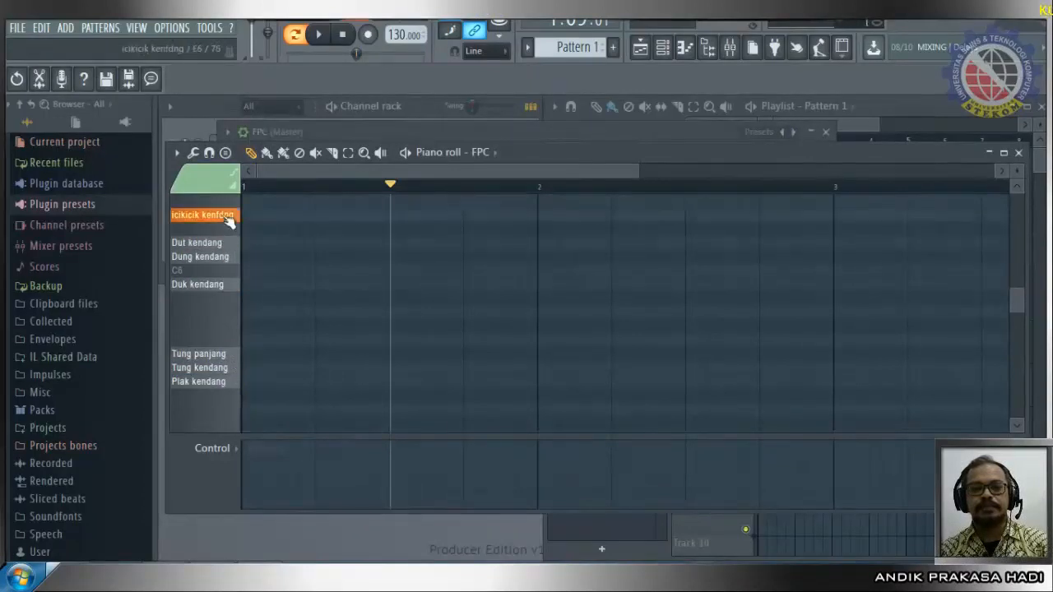
Step: Examine the named FPC keys across the piano roll, from the kendang keys down to Kick Drum and back
scroll(227, 351, "down", 10)
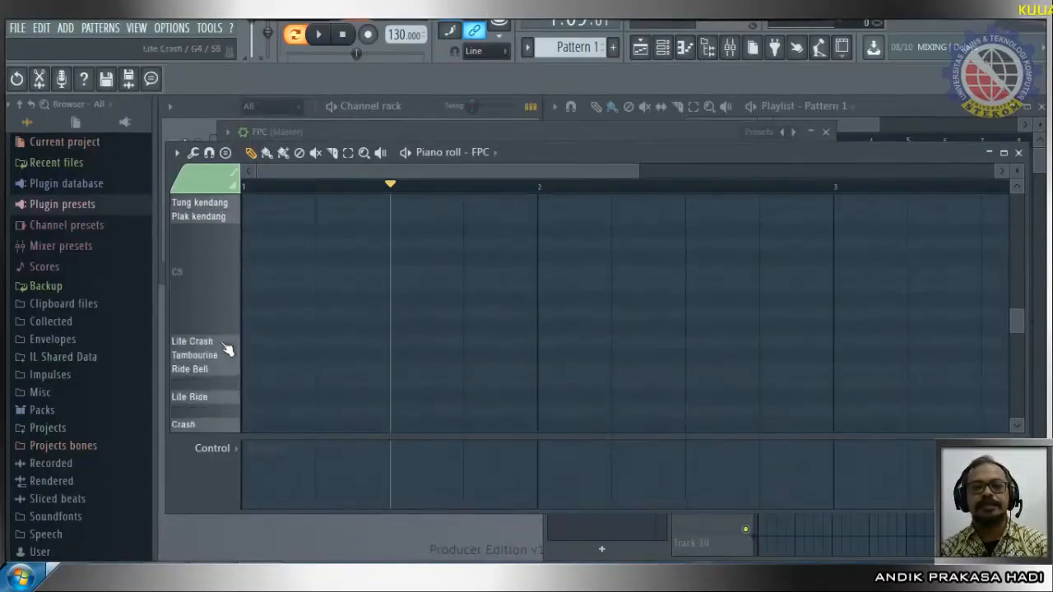
scroll(227, 350, "down", 10)
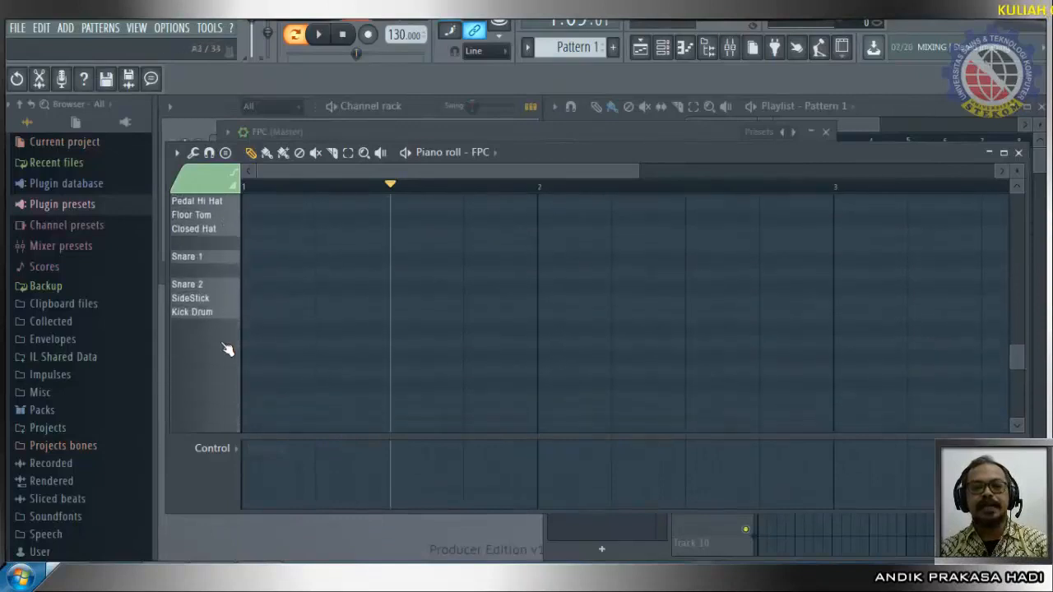
scroll(227, 350, "up", 12)
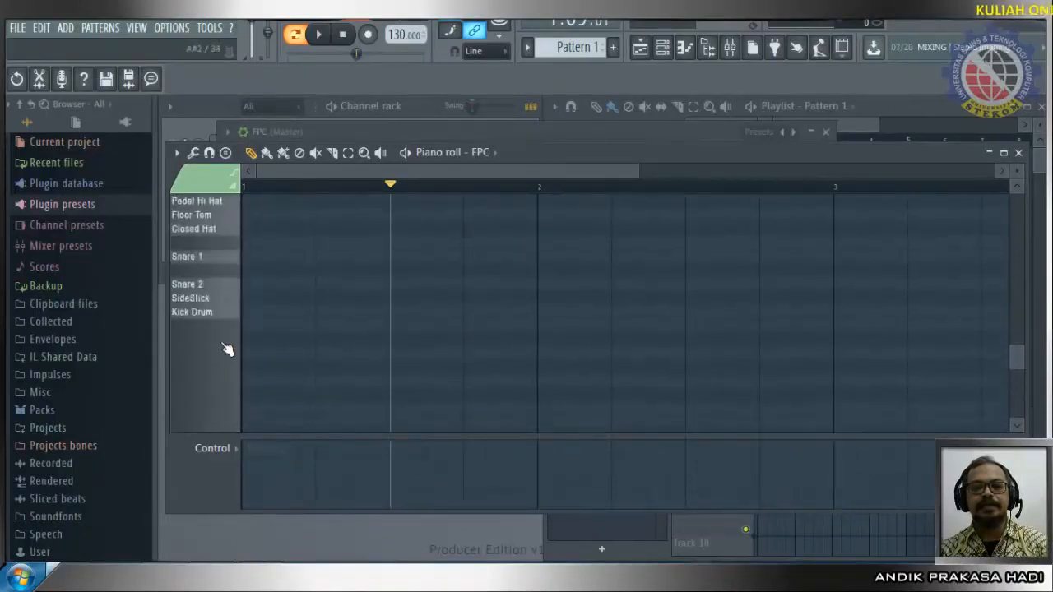
scroll(227, 350, "up", 5)
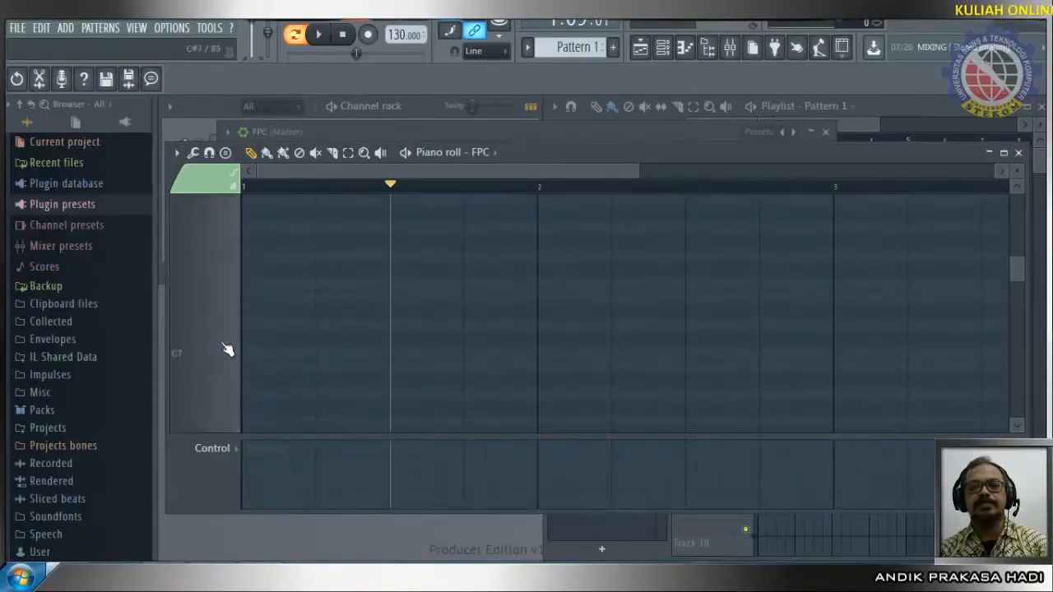
scroll(227, 349, "down", 4)
scroll(227, 350, "down", 3)
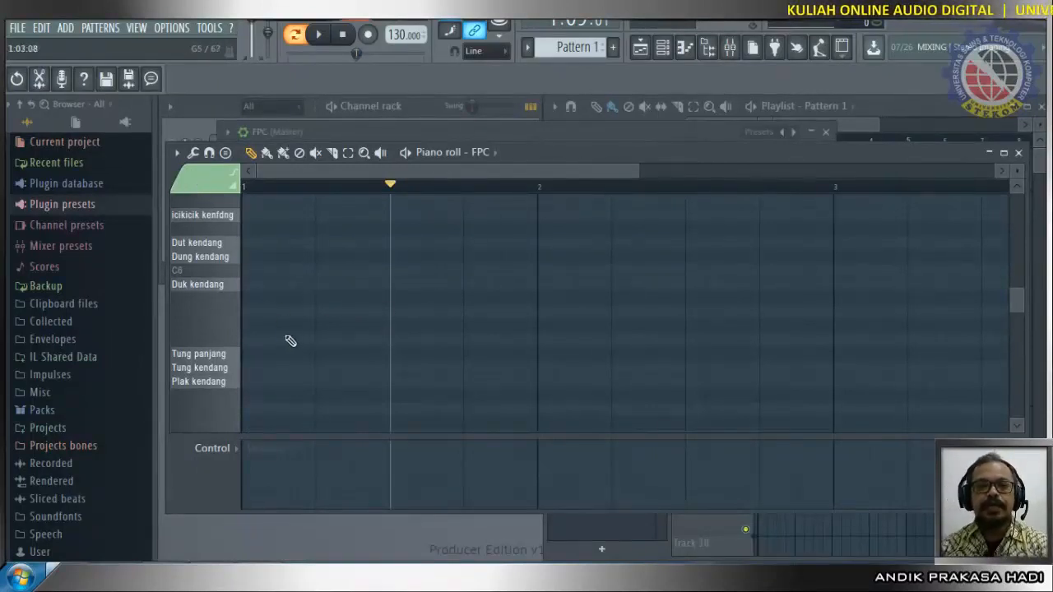
Step: Enter Dung kendang and Plak kendang notes at the start of bar 1 and Tung kendang notes at steps 3, 7, 11 and 15
left_click(247, 257)
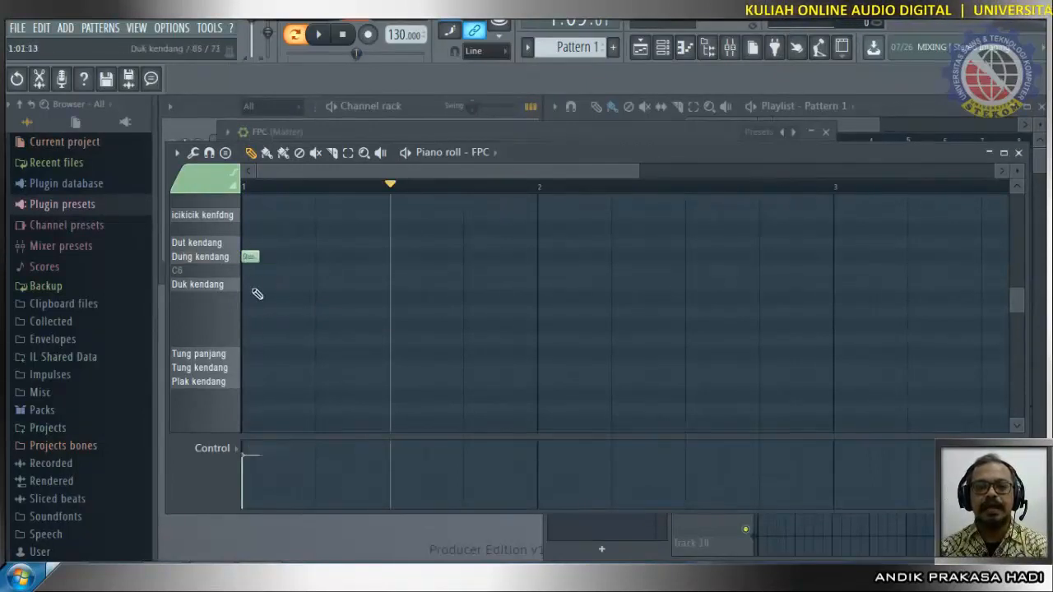
left_click(247, 381)
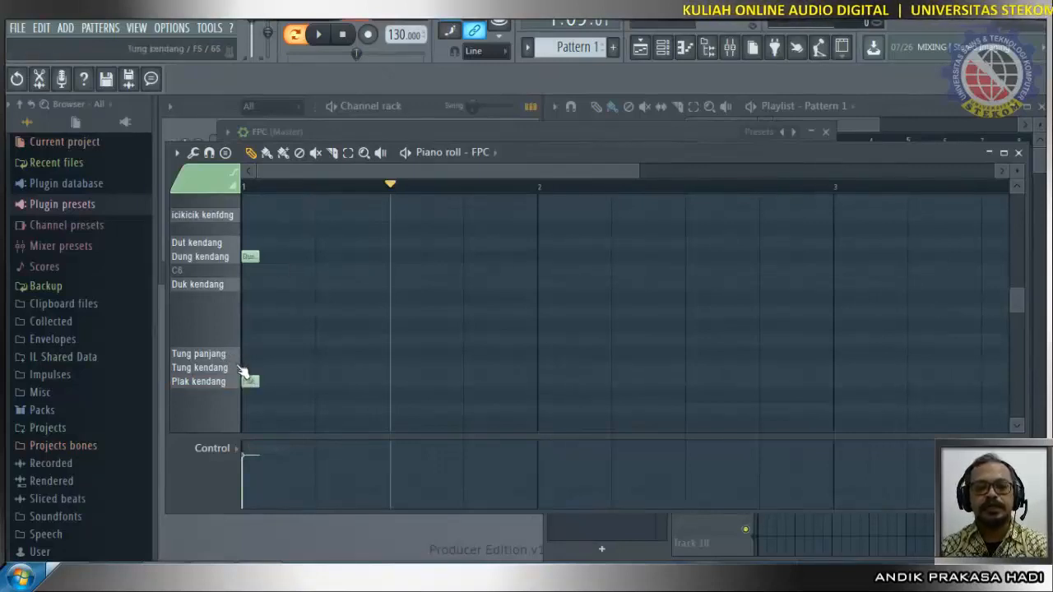
left_click(282, 367)
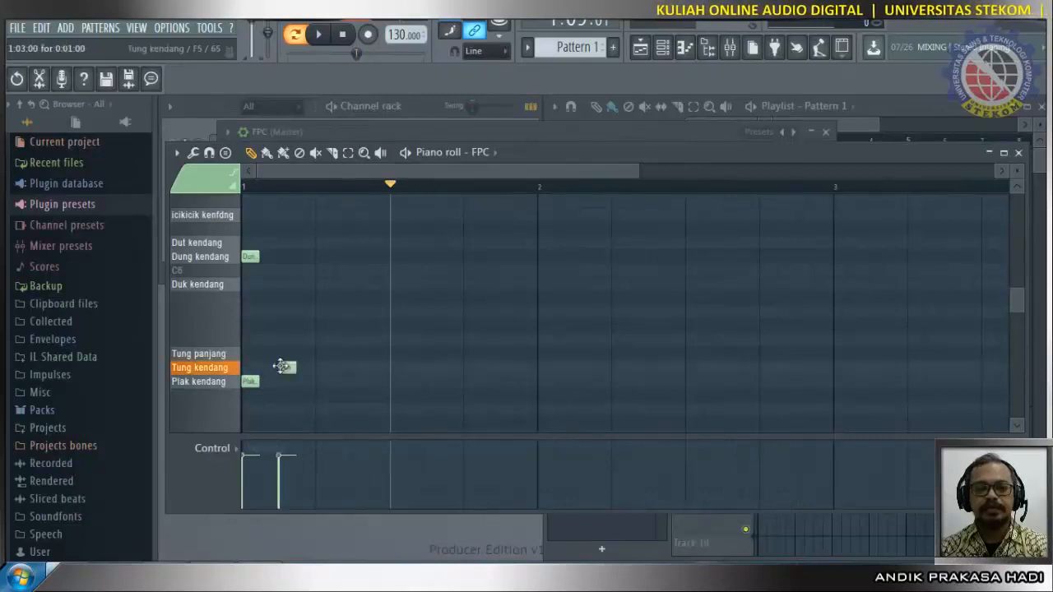
left_click(367, 369)
left_click(362, 367)
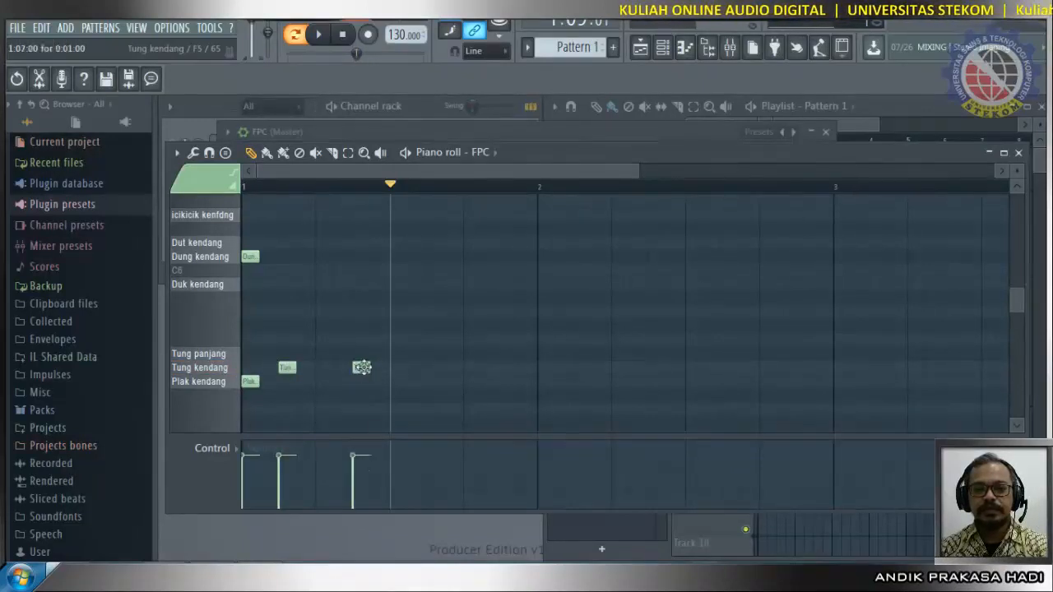
left_click(431, 367)
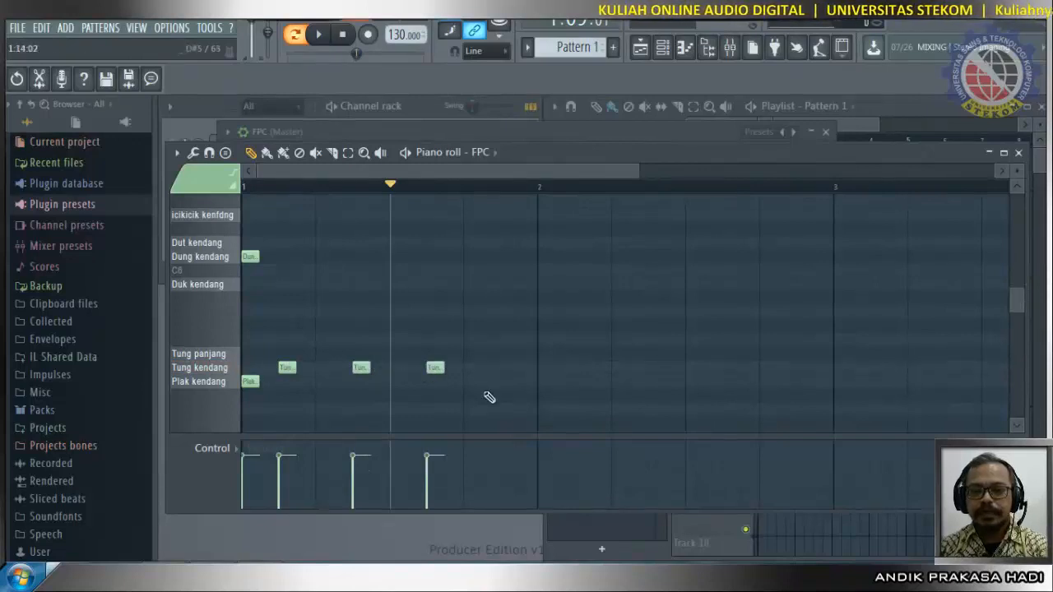
left_click(506, 368)
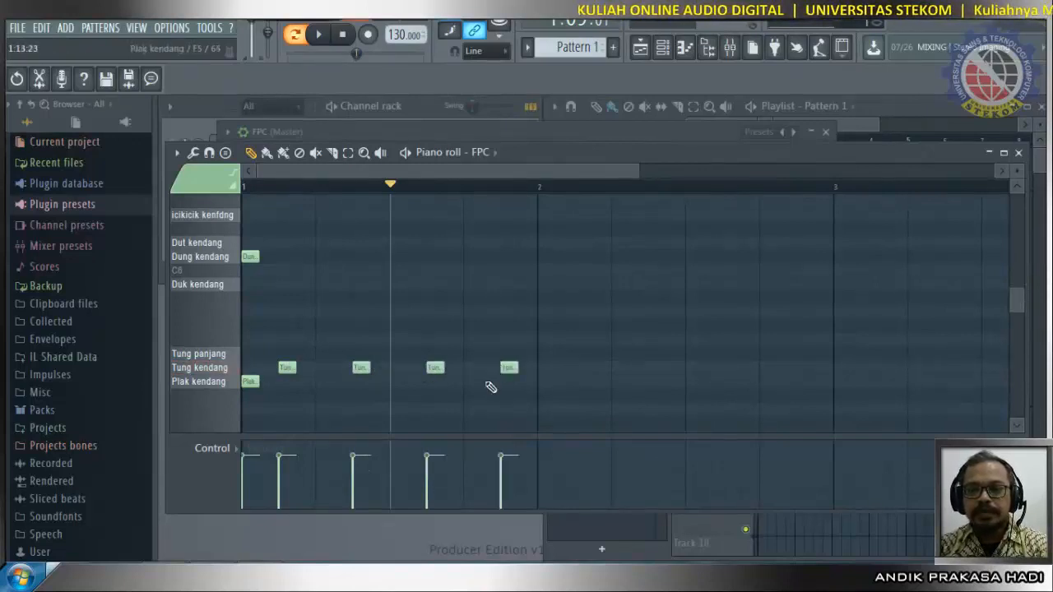
Step: Play the pattern from its start while adding Duk kendang at step 5 and Plak kendang at step 9, and save the project
left_click_drag(390, 186, 237, 191)
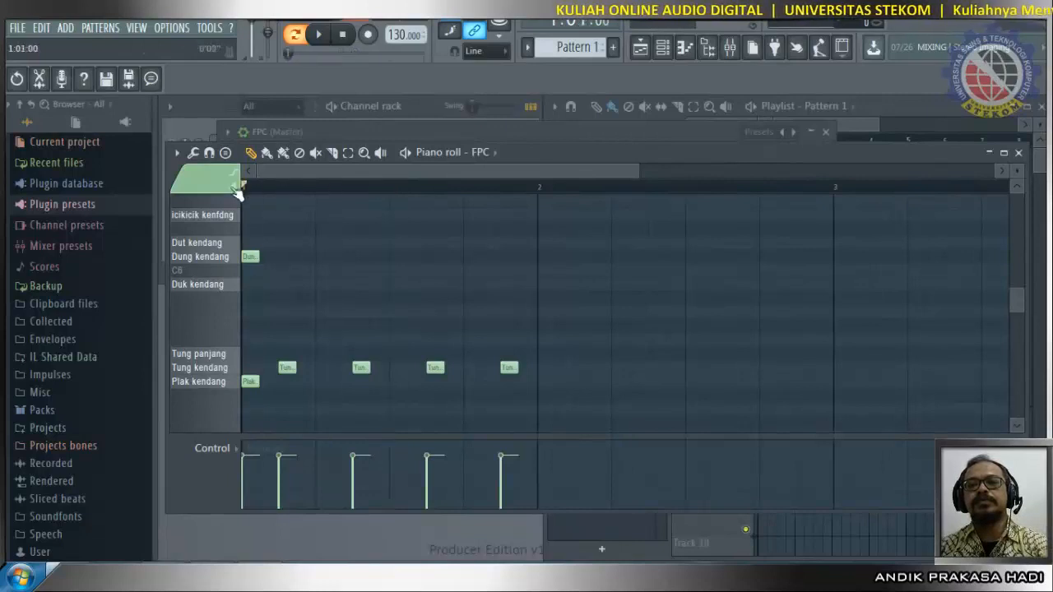
left_click(321, 37)
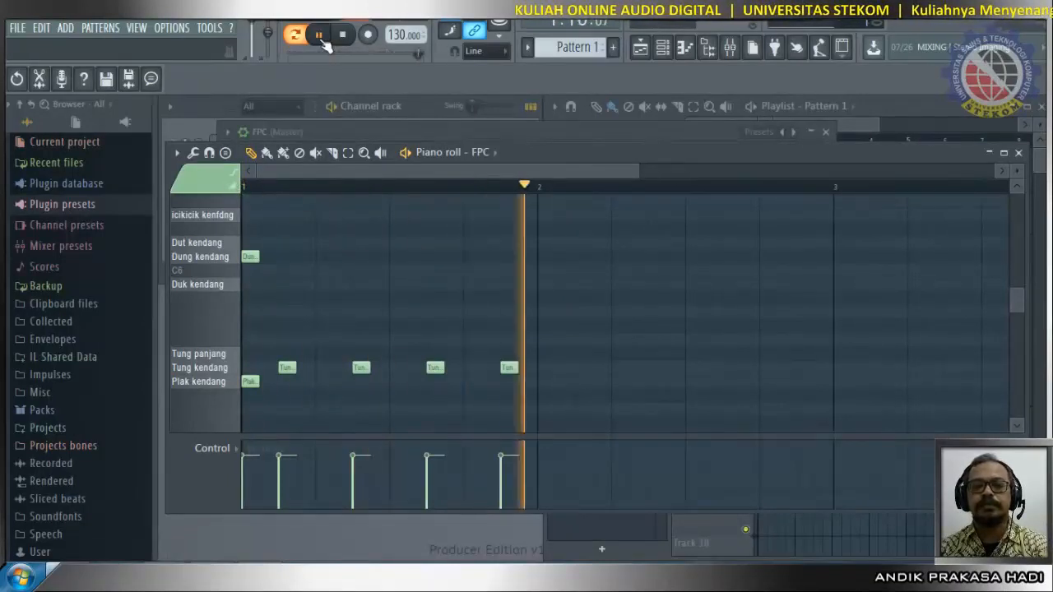
left_click(324, 285)
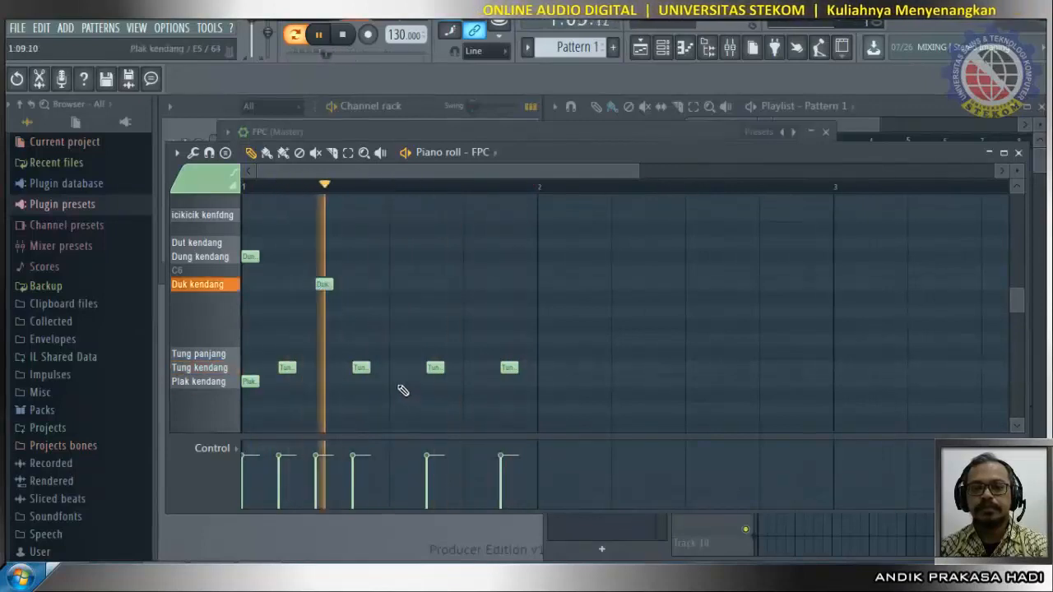
left_click(399, 382)
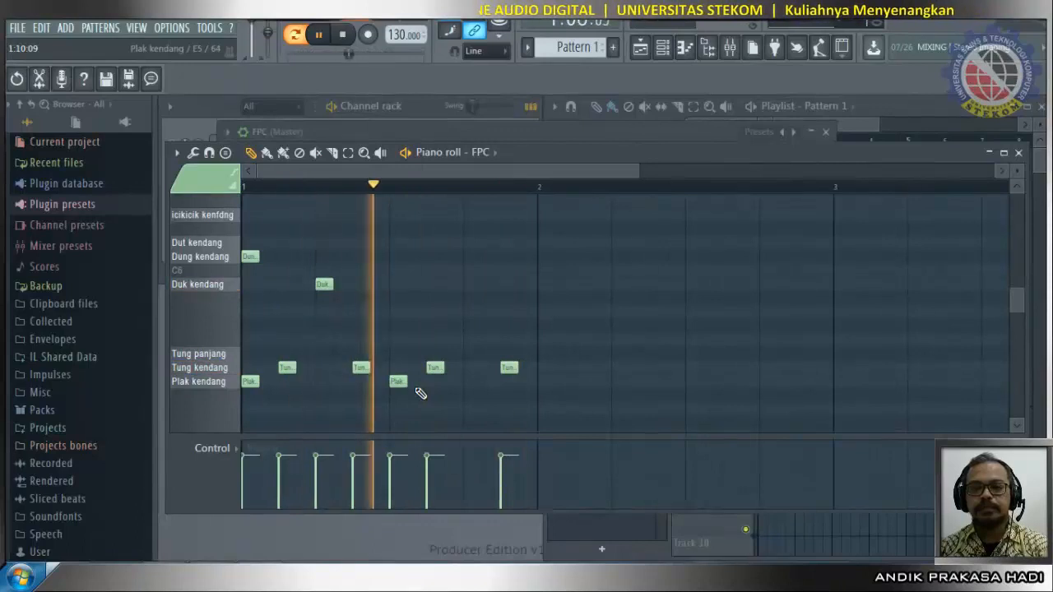
left_click(470, 382)
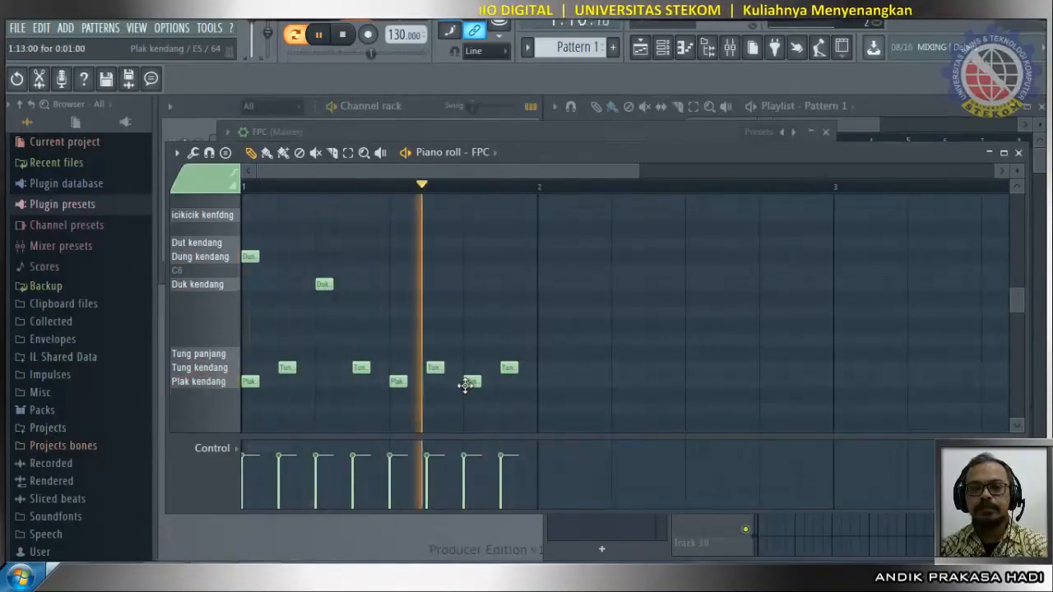
right_click(466, 383)
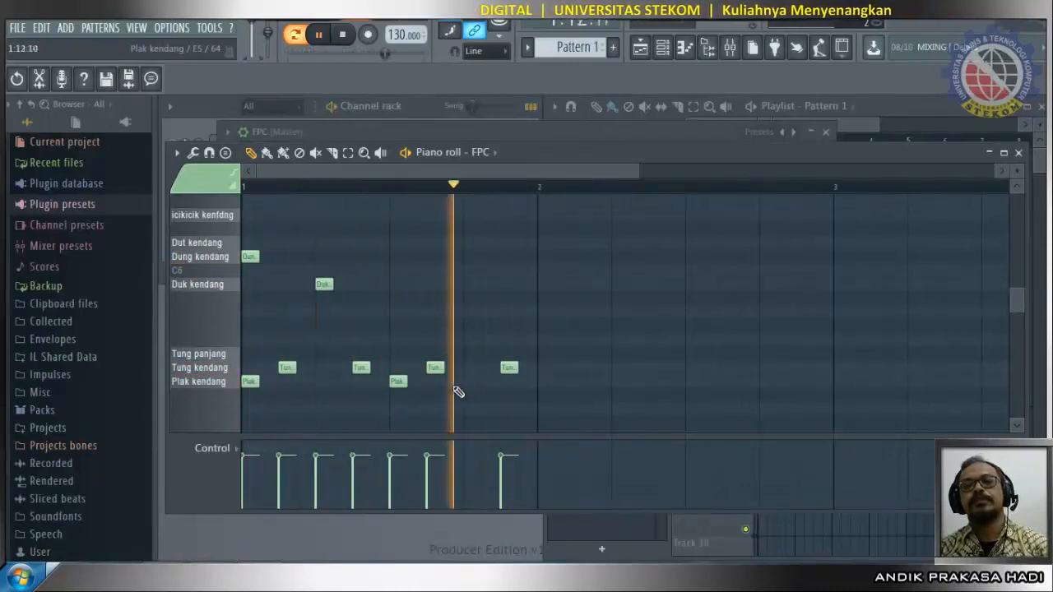
left_click(343, 37)
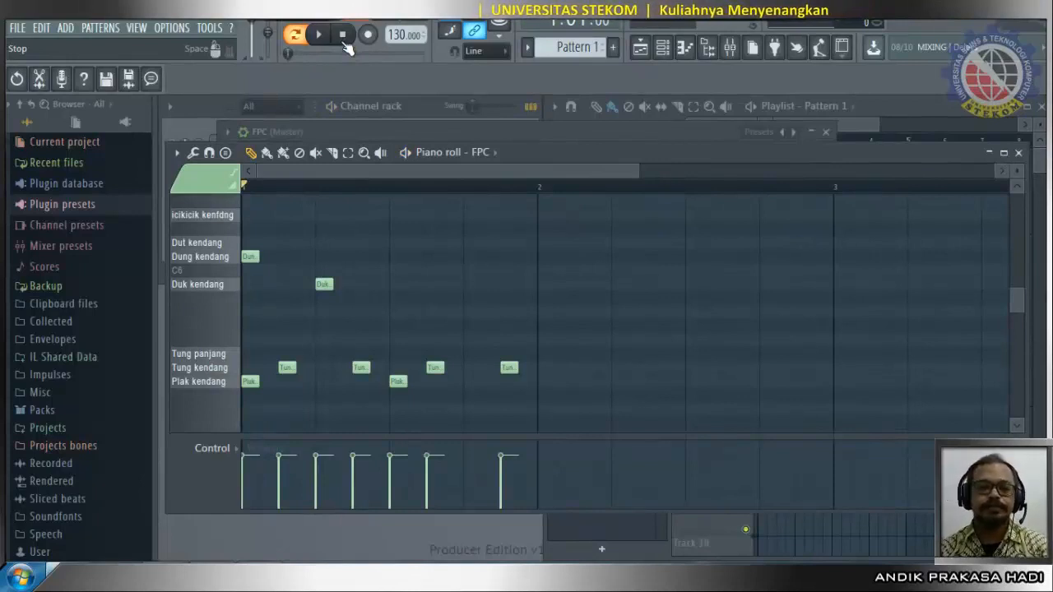
key("ctrl+s")
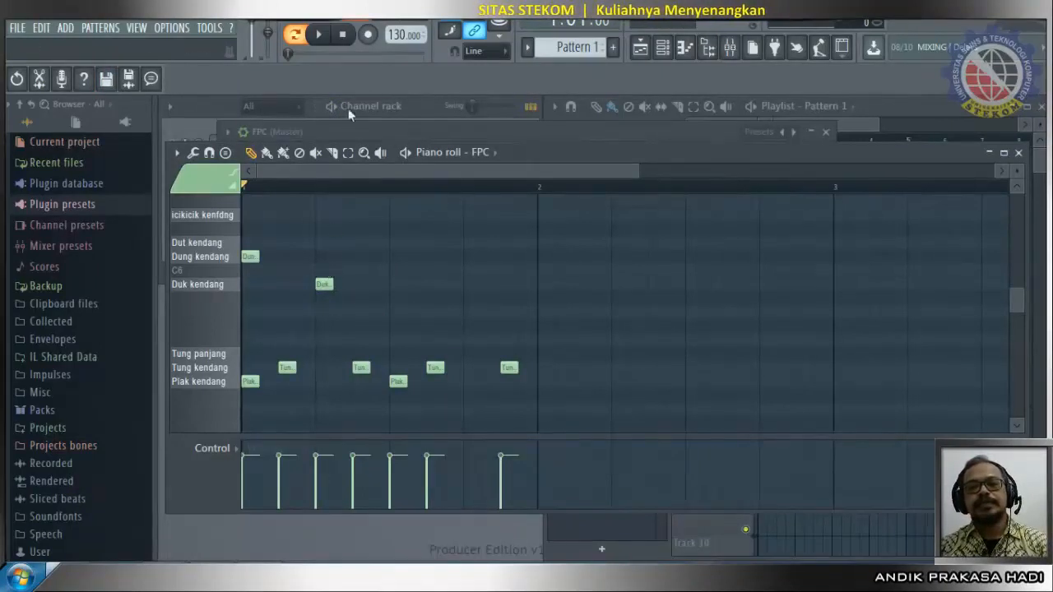
Step: Play the pattern and try a Dut kendang note two steps long at step 9 of bar 1
left_click(323, 34)
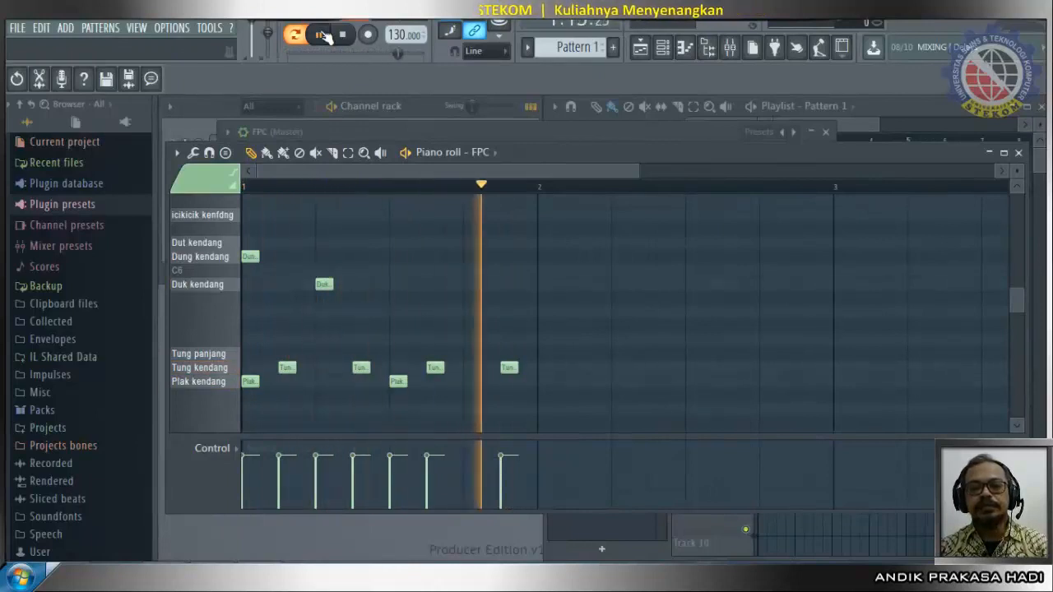
left_click(398, 243)
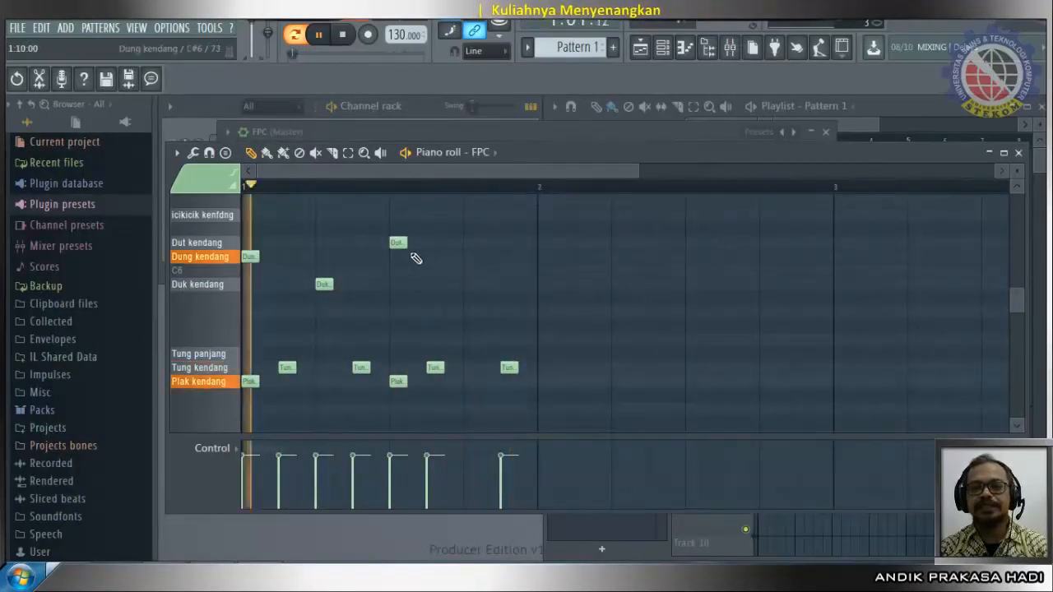
left_click_drag(405, 243, 417, 243)
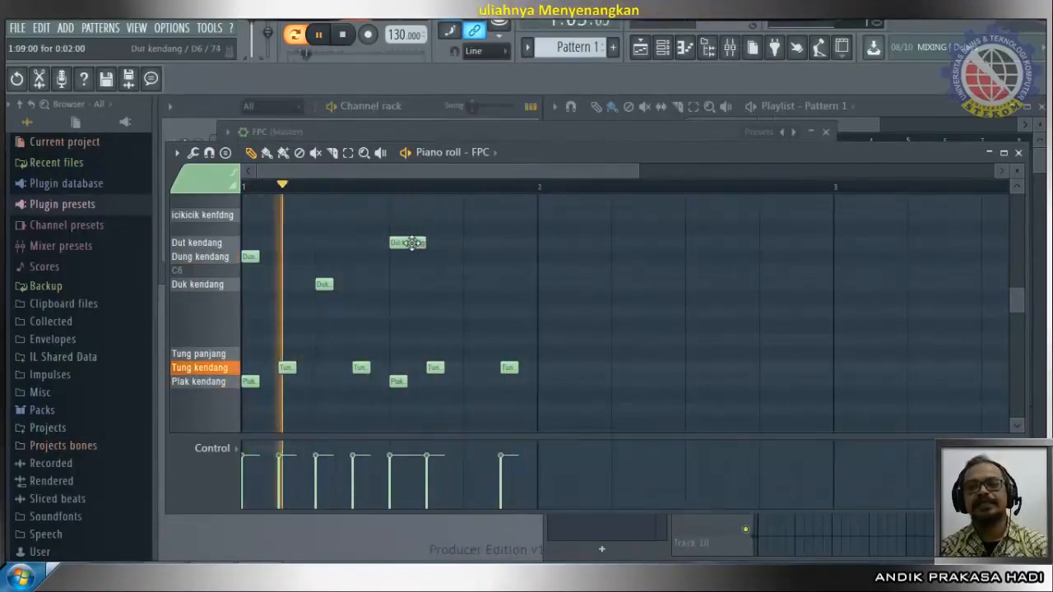
right_click(408, 243)
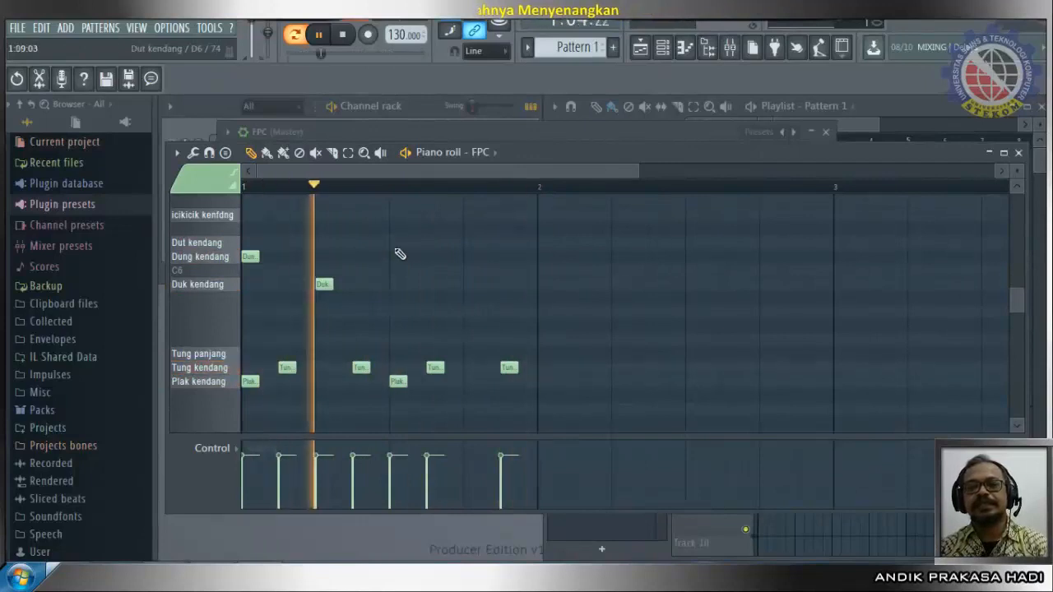
Step: Try Duk kendang notes at steps 9 and 11 and a two-step Dut kendang note at step 15 during playback
left_click(394, 283)
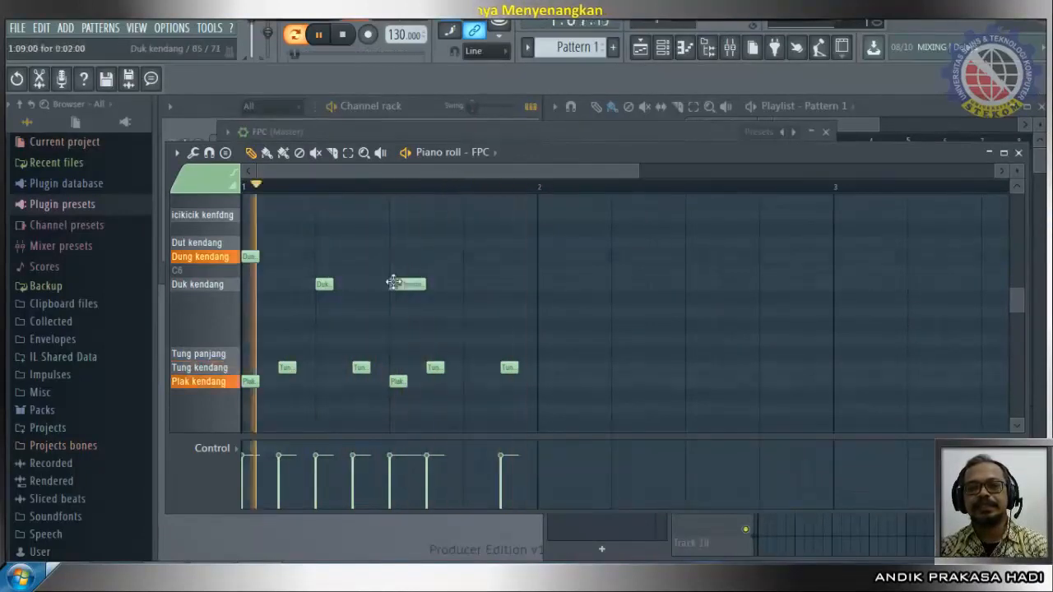
left_click_drag(416, 284, 412, 284)
left_click(435, 284)
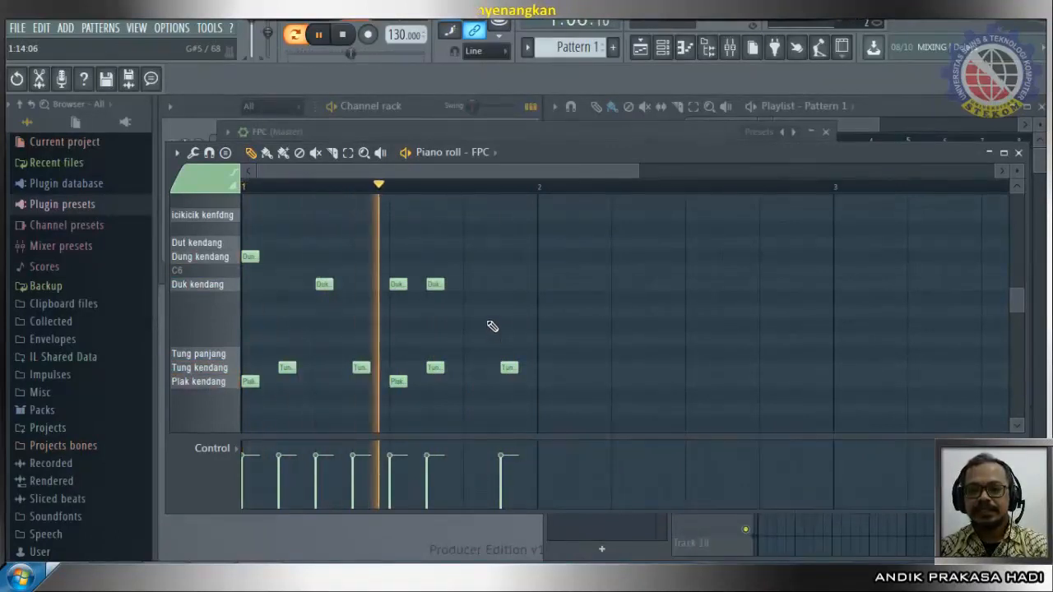
left_click(489, 257)
mouse_move(488, 258)
left_mouse_down()
mouse_move(484, 243)
mouse_move(504, 248)
left_mouse_up()
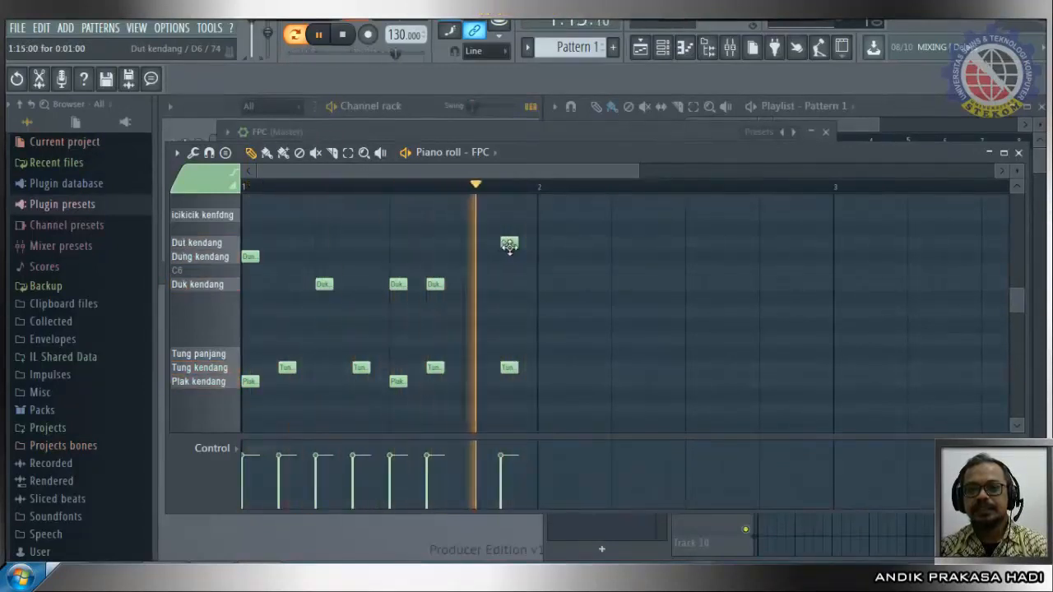
left_click_drag(518, 245, 536, 244)
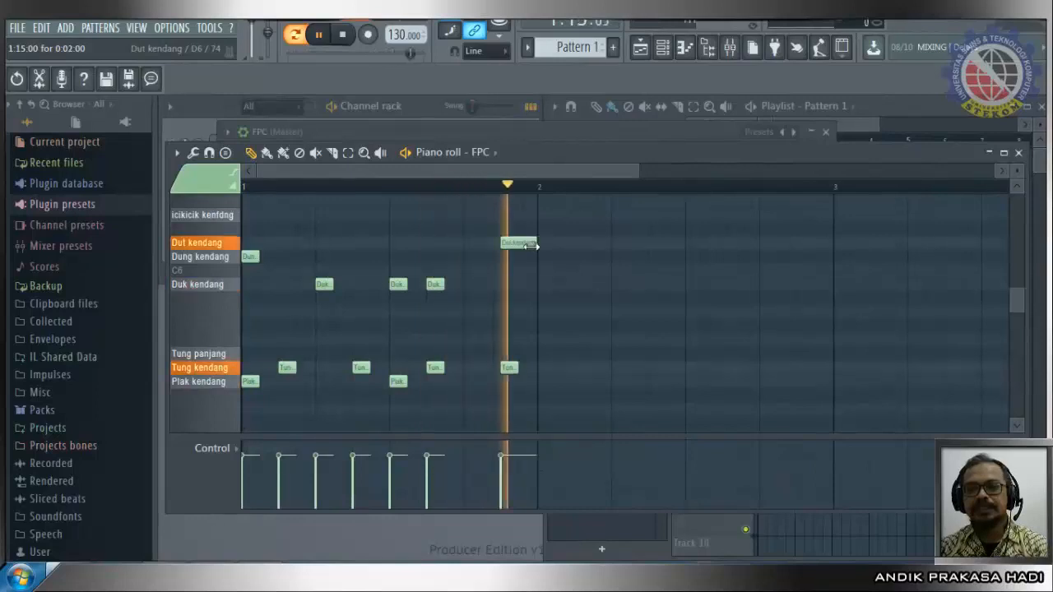
left_click(344, 37)
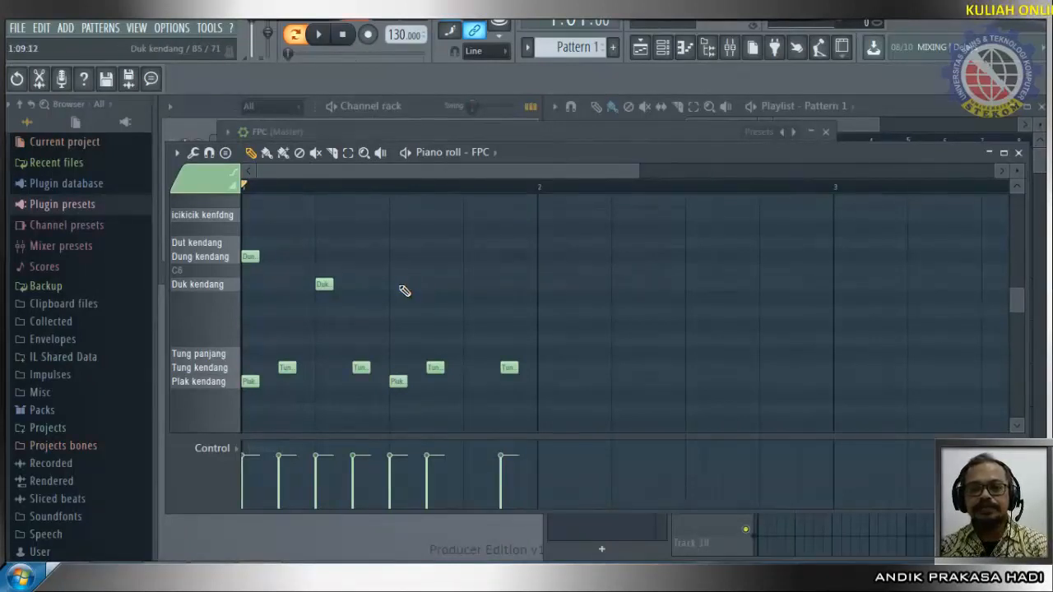
Step: Add a Duk kendang note at step 9 and a two-step Dut kendang note at step 11, and play the pattern
left_click(400, 286)
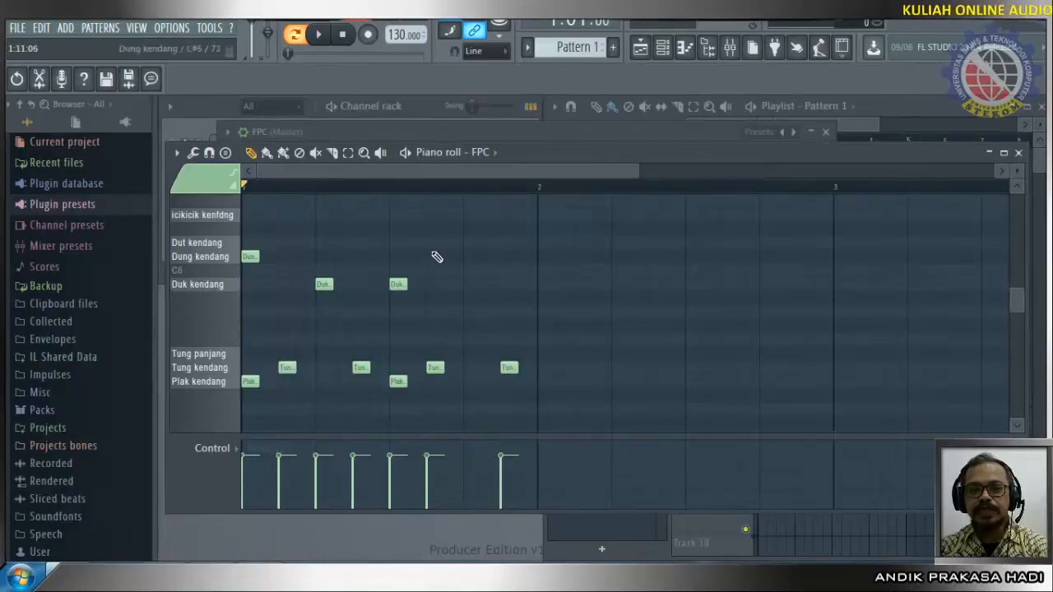
left_click(431, 244)
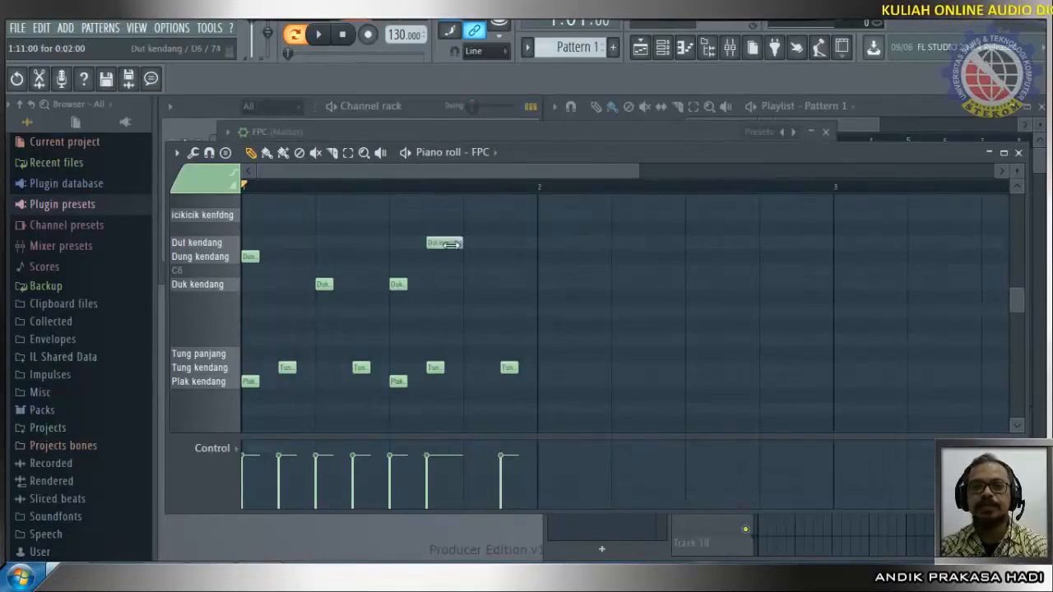
left_click(316, 37)
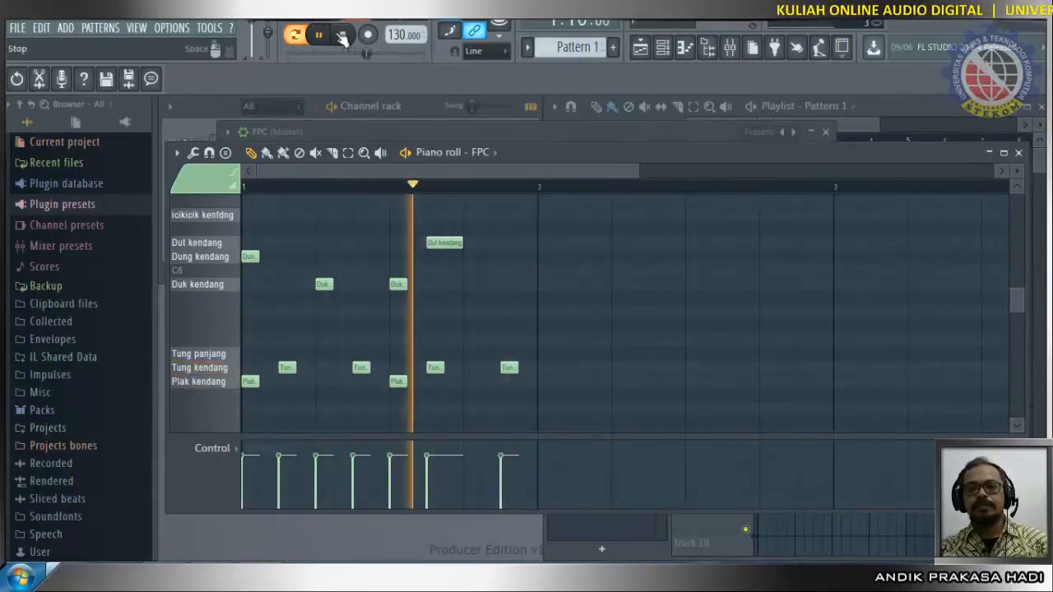
Step: Move the second Duk kendang note to step 11 and the Dut kendang note to step 13, and play the pattern
left_click(343, 34)
left_click(417, 285)
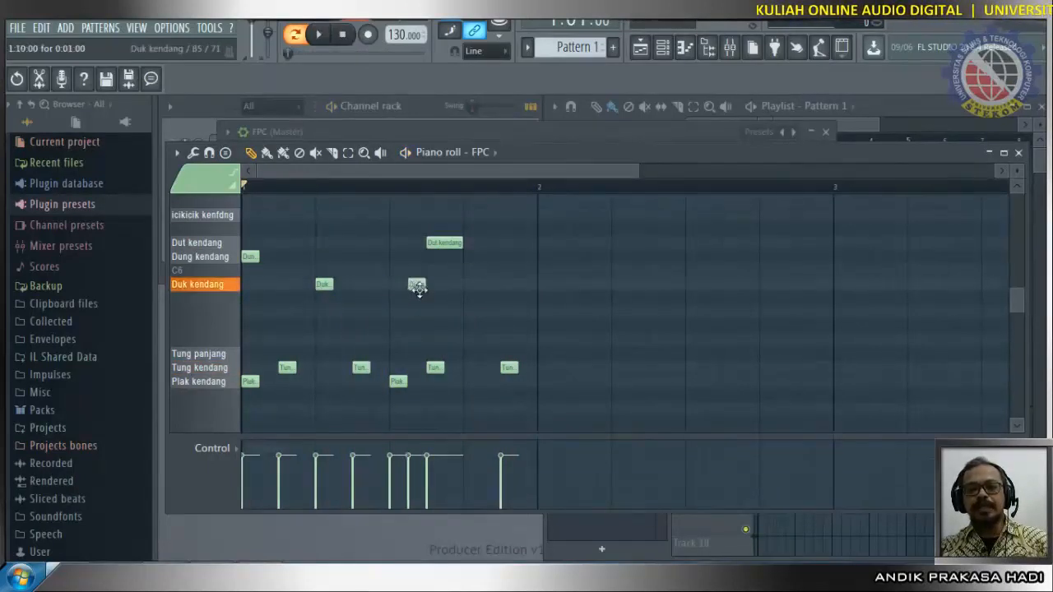
left_click_drag(441, 241, 472, 251)
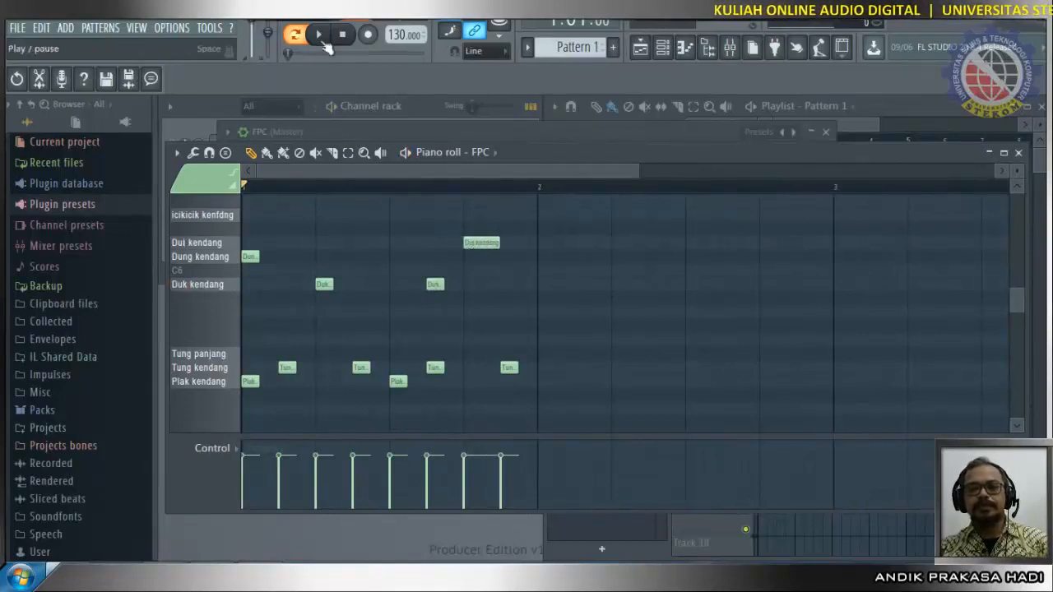
left_click(322, 36)
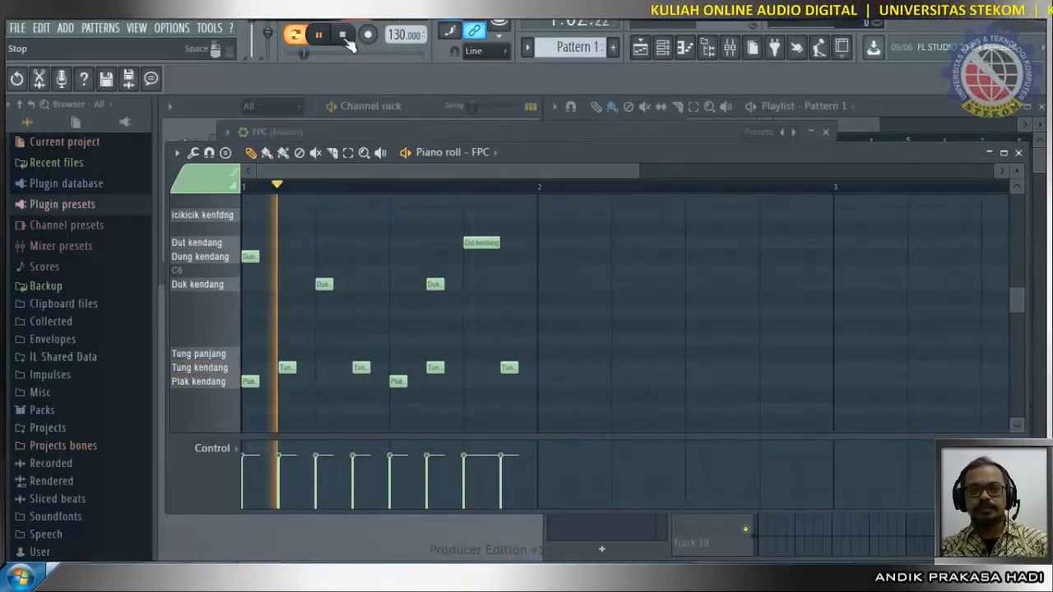
left_click(346, 38)
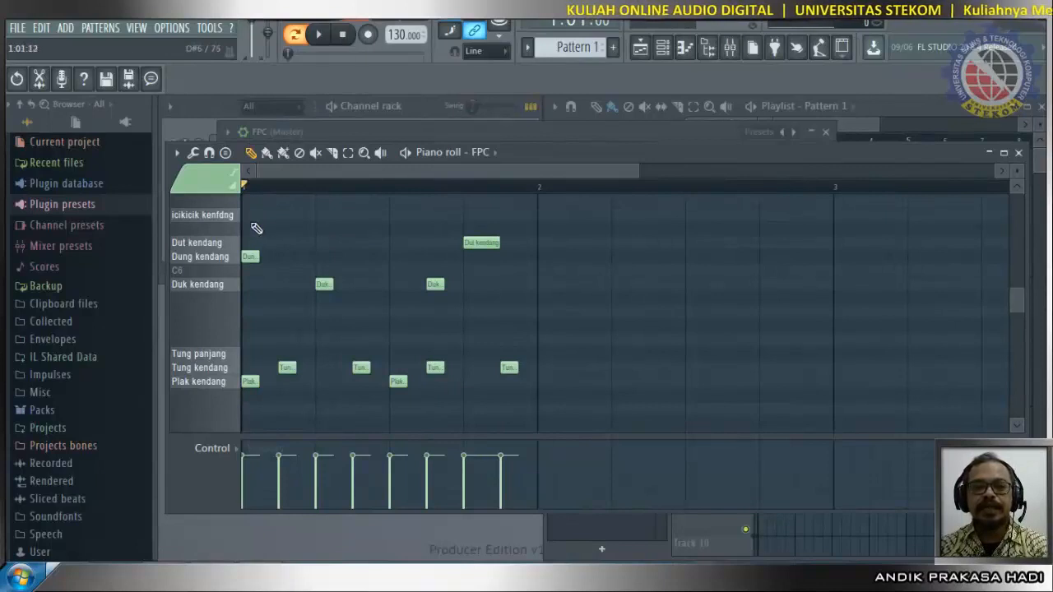
Step: Add one-step icikicik kenfdng notes at steps 1, 5, 9 and 13 of bar 1 and start playback
left_click(250, 216)
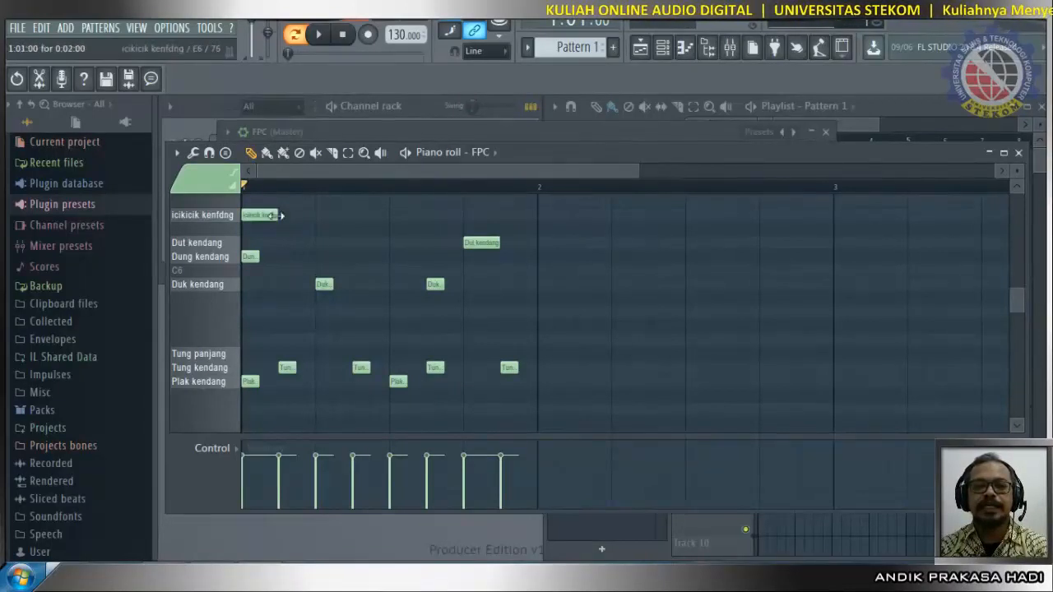
left_click(396, 215)
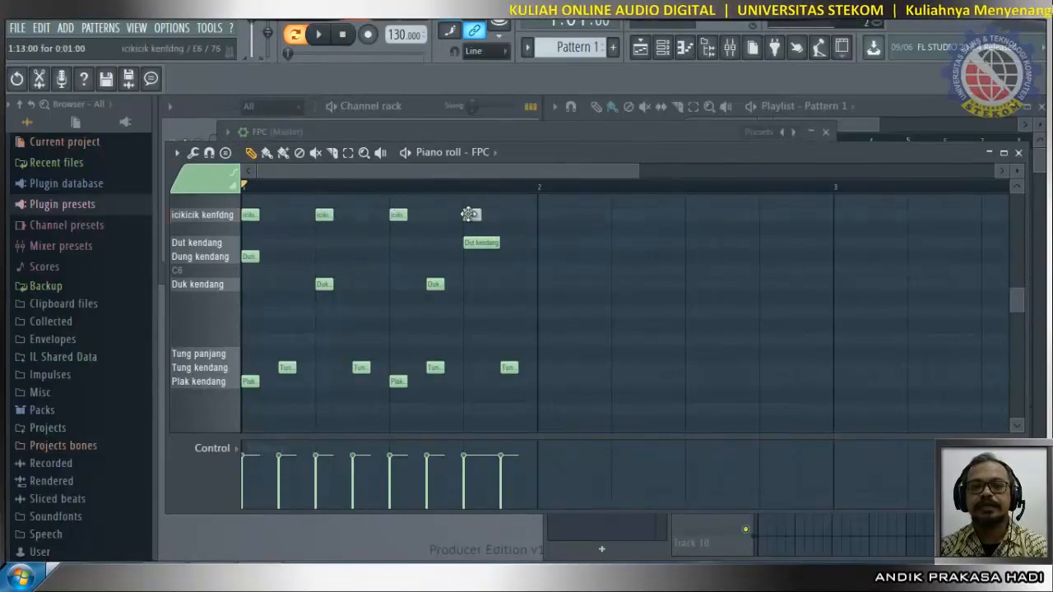
left_click(318, 34)
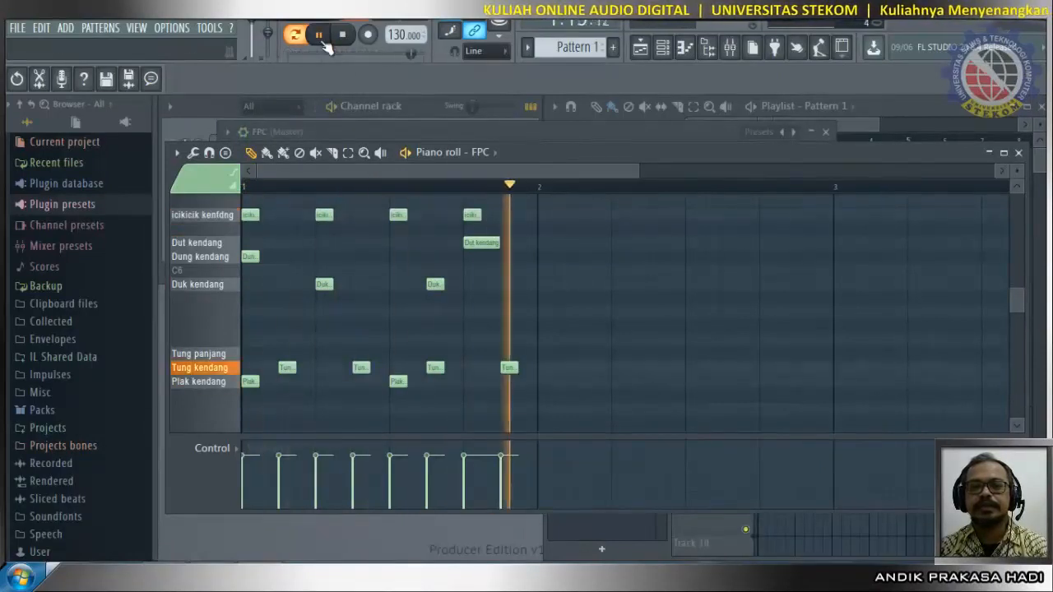
Step: Add an icikicik kenfdng note at step 11 during playback, try another at step 15 and remove it, and stop playback
left_click(435, 214)
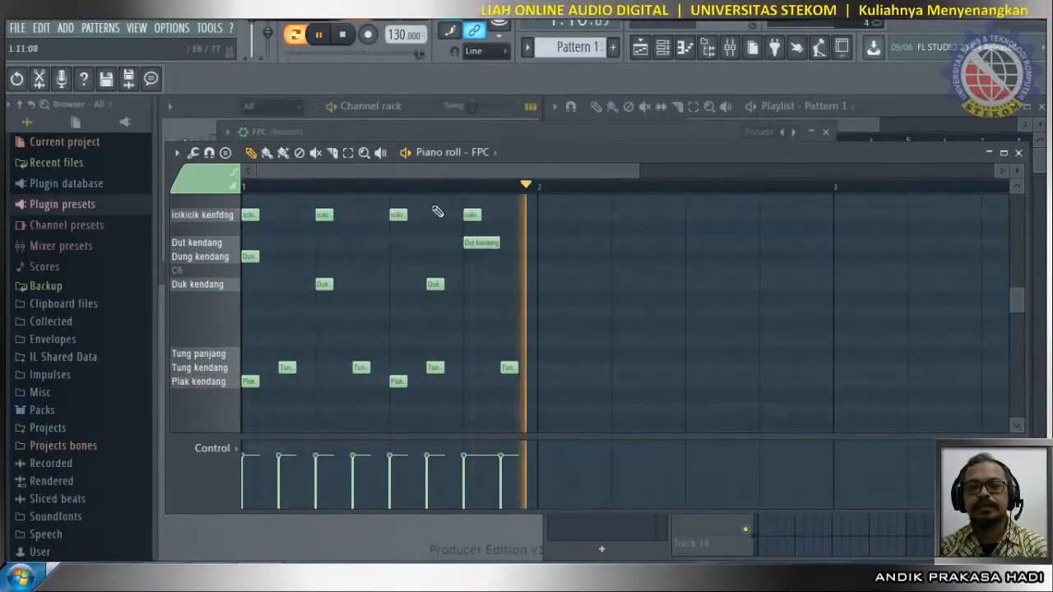
left_click(509, 215)
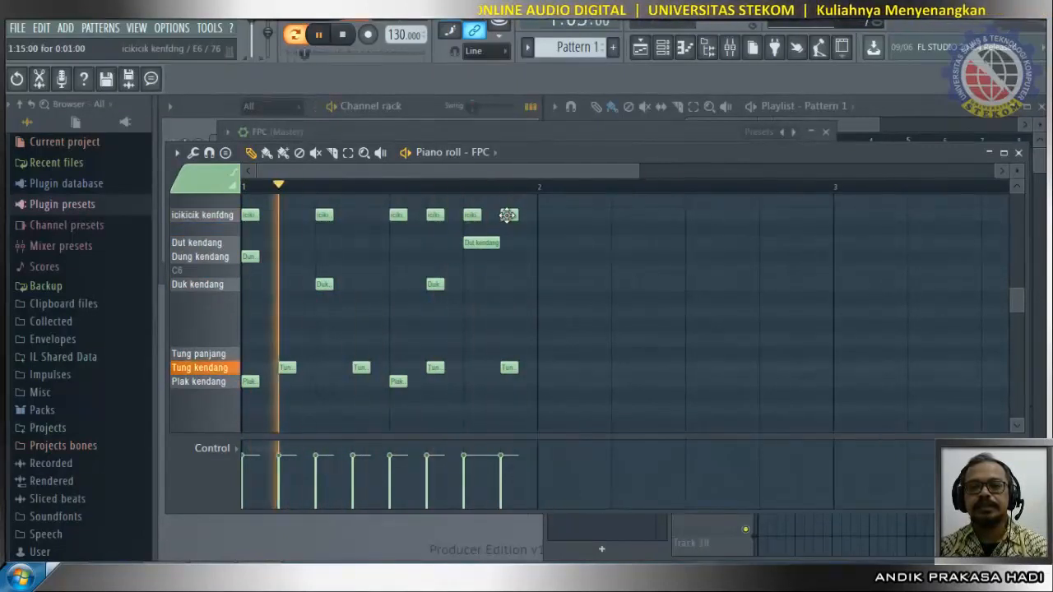
right_click(509, 215)
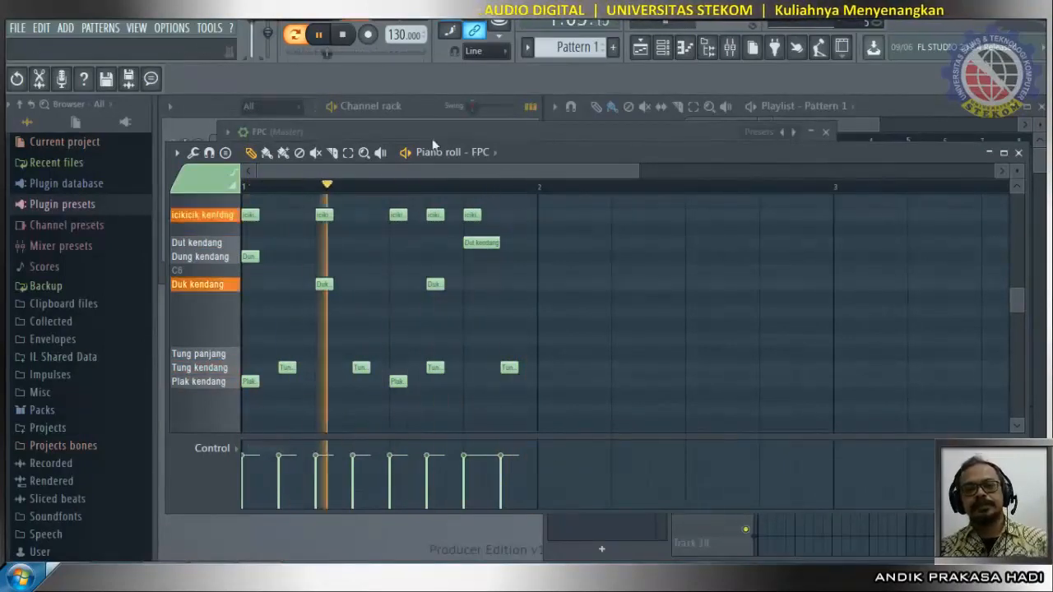
left_click(340, 37)
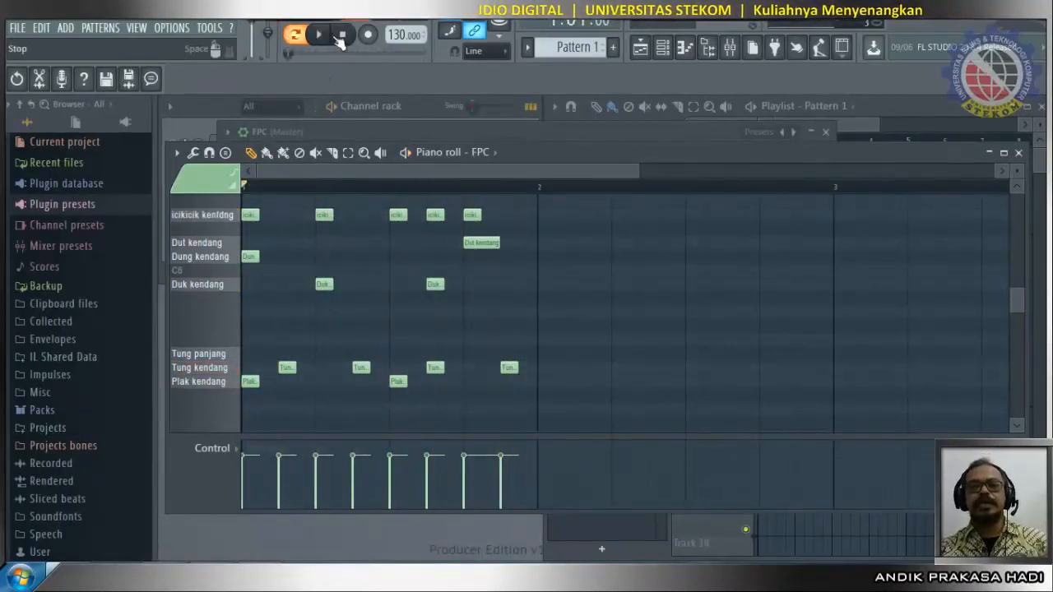
Step: Close the piano roll and FPC windows and rename Pattern 1 as Kendang 1
left_click(1019, 153)
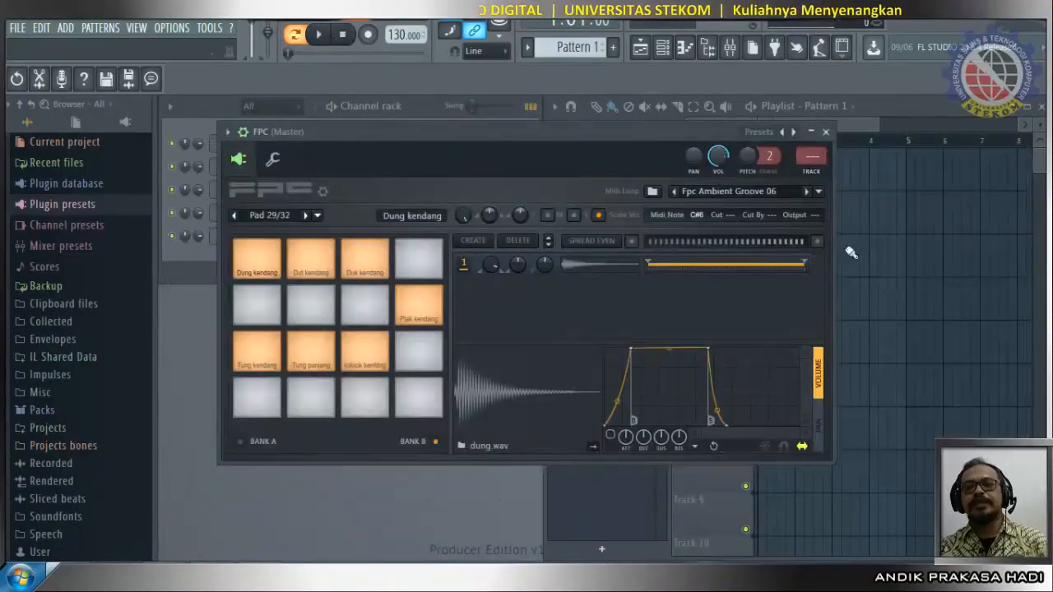
left_click(826, 133)
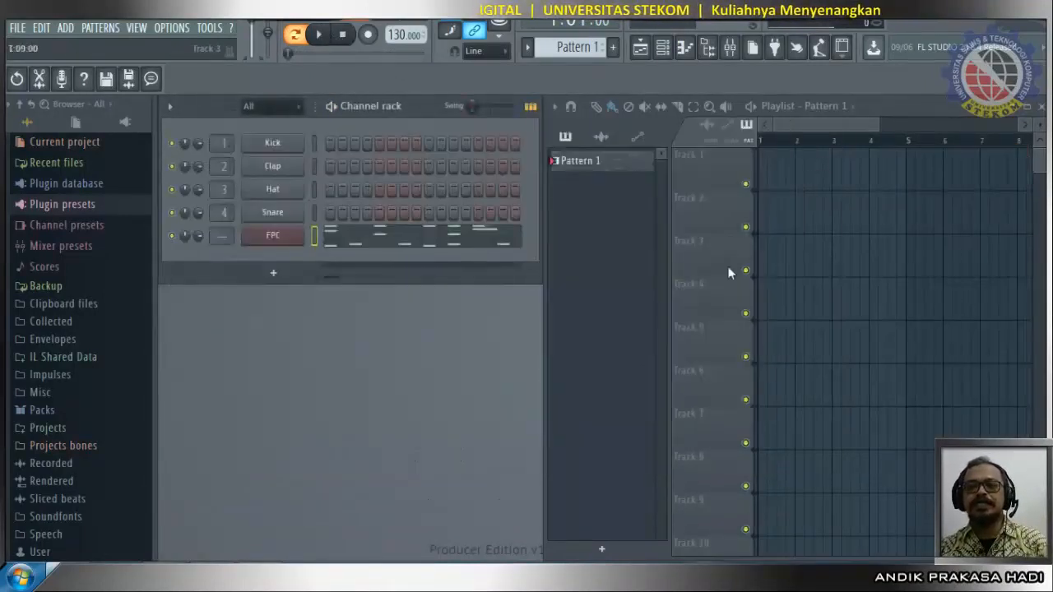
right_click(586, 165)
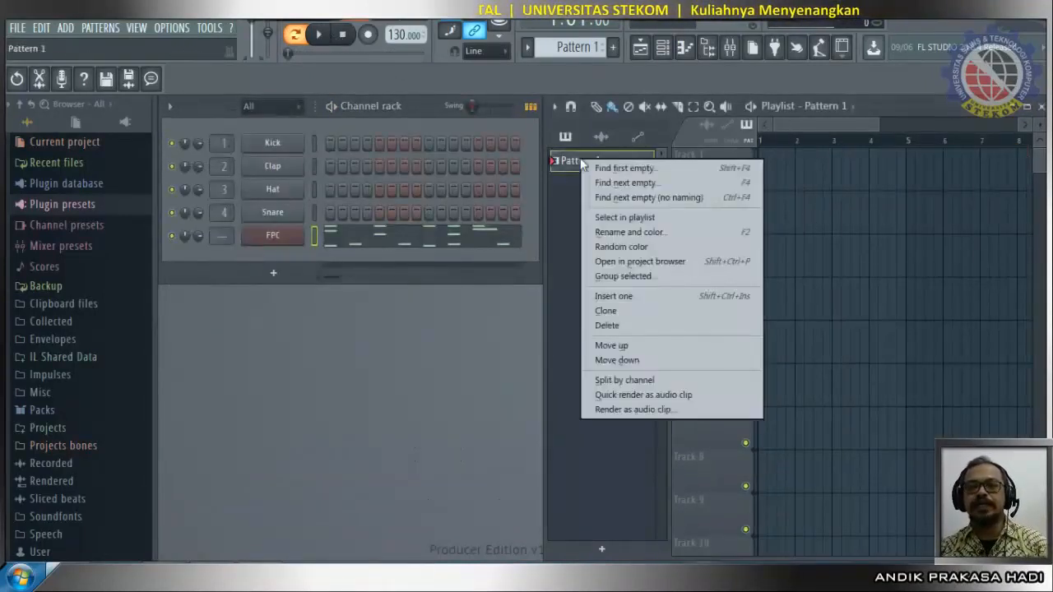
left_click(645, 234)
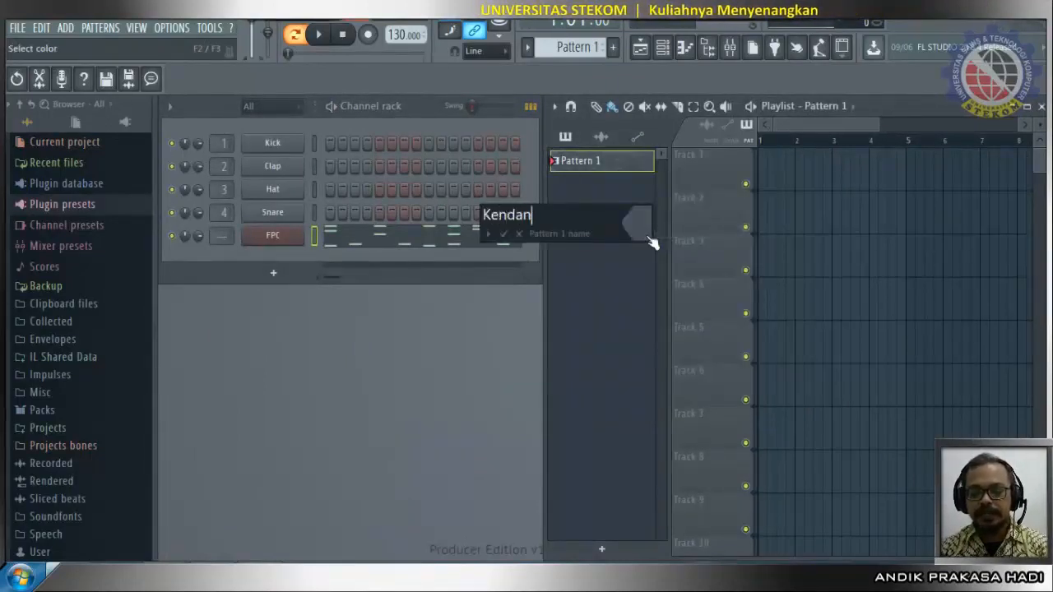
key("Return")
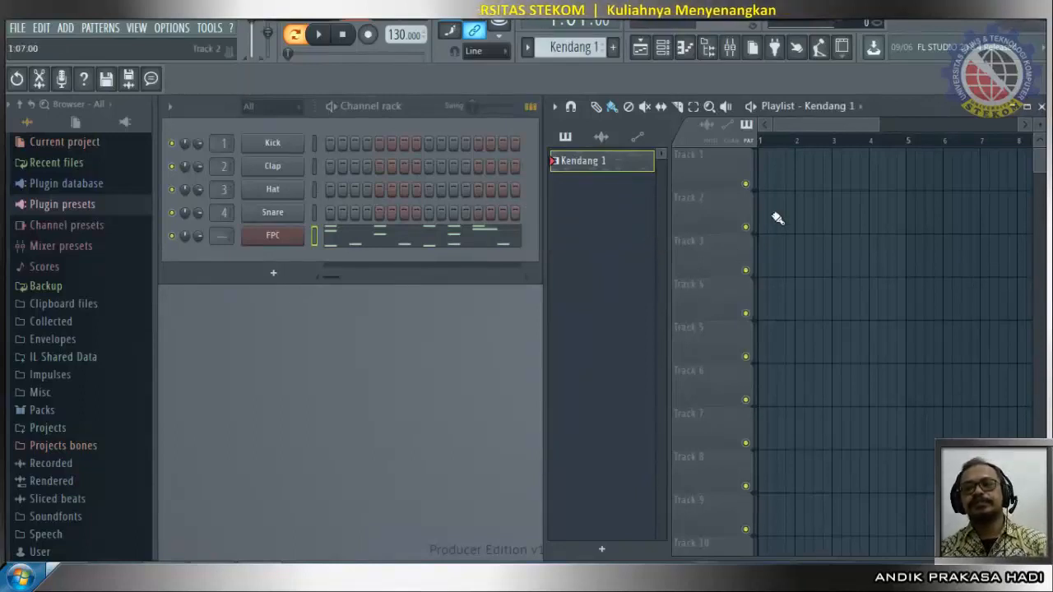
Step: Try Kendang 1 clips in bars 1 to 3 of playlist Track 1 and remove them all
left_click(766, 182)
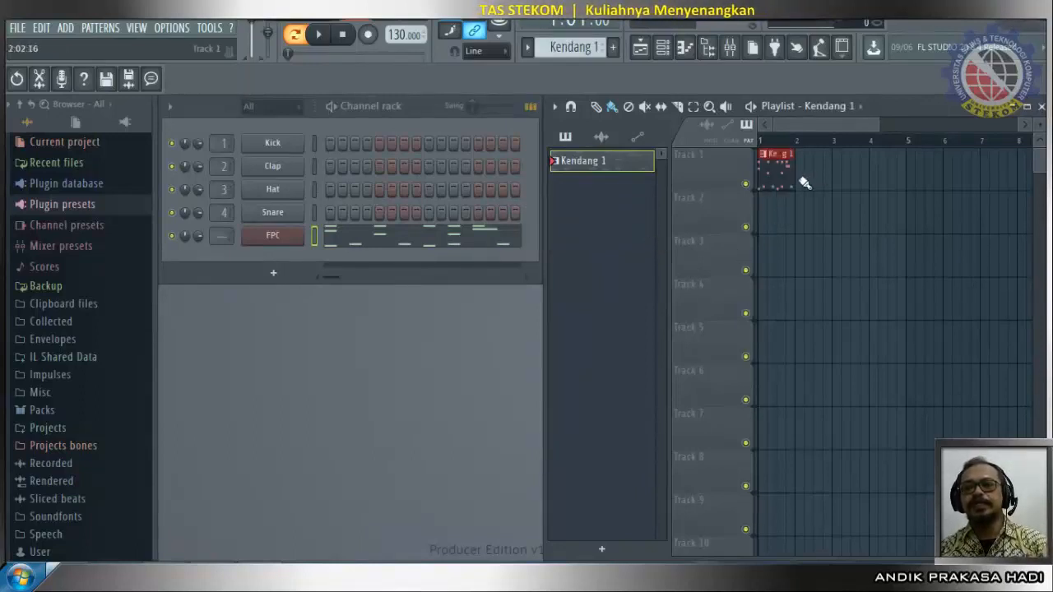
left_click(803, 182)
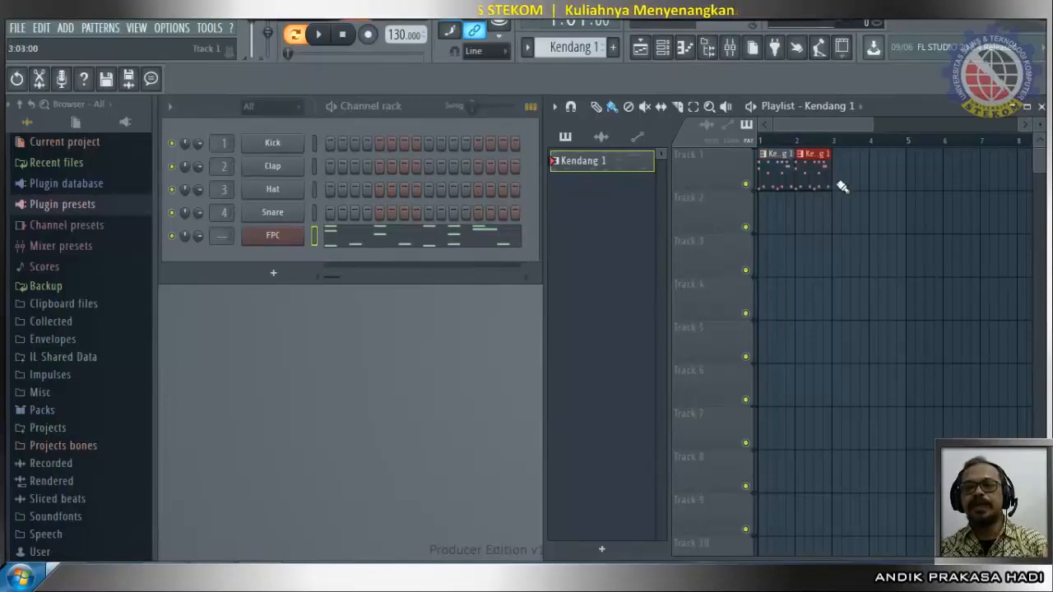
left_click(839, 185)
right_click(856, 158)
right_click(815, 165)
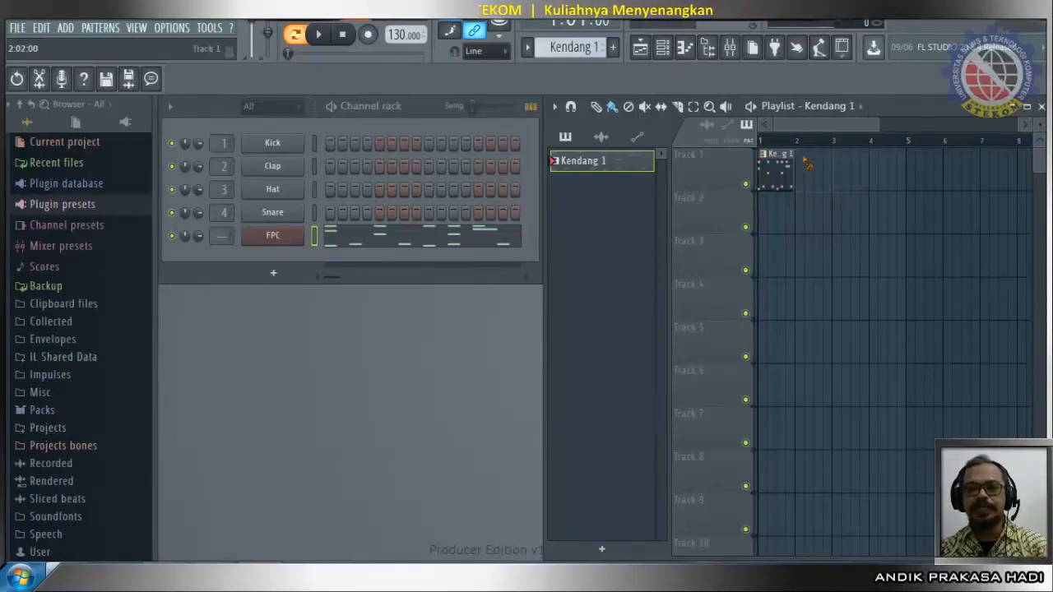
right_click(777, 173)
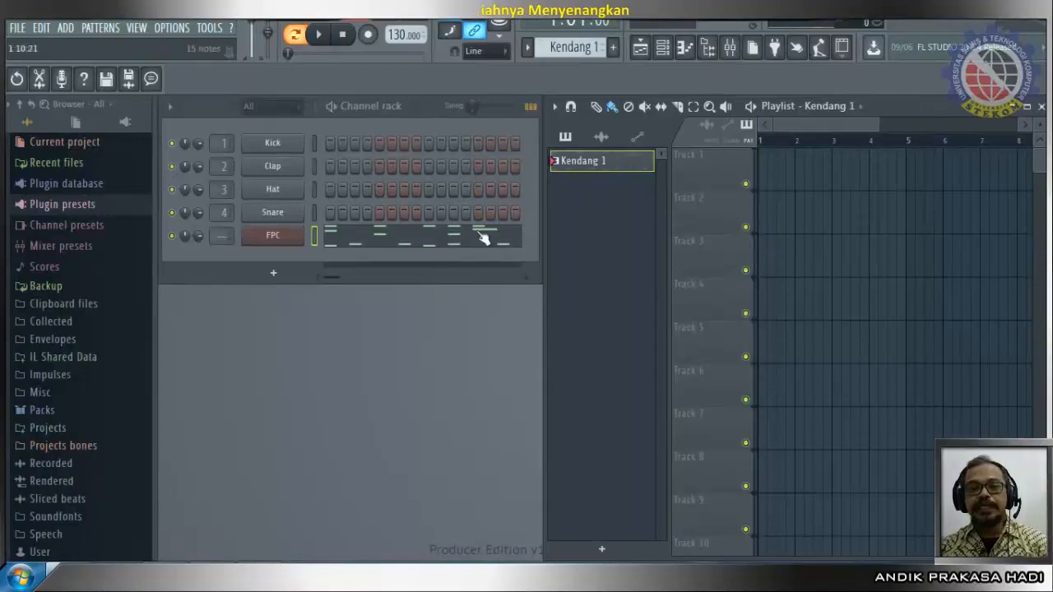
Step: Clone the Kendang 1 pattern and rename the copy as Kendang 2
right_click(575, 160)
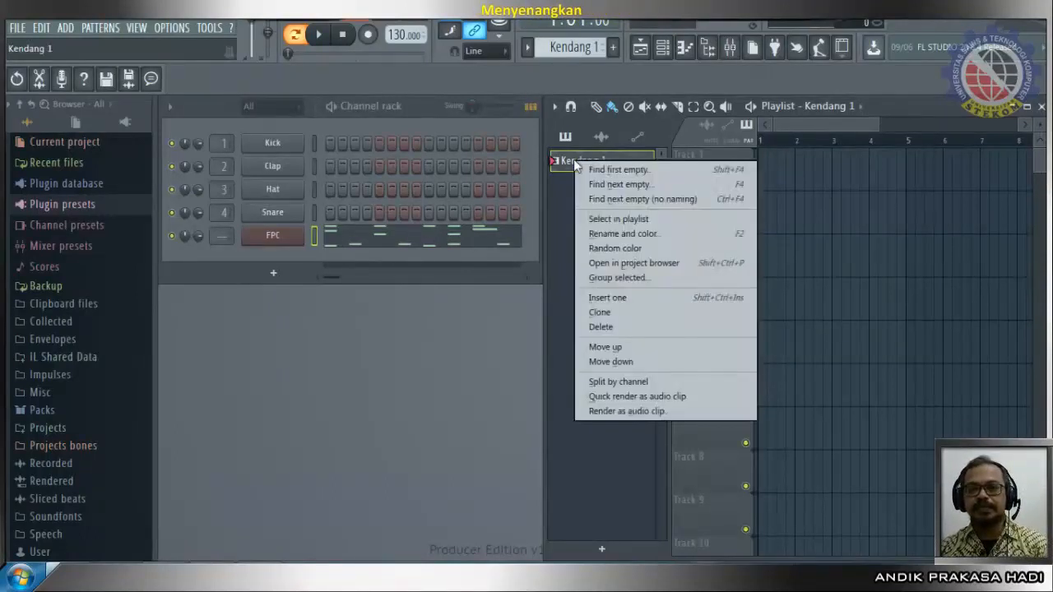
left_click(600, 313)
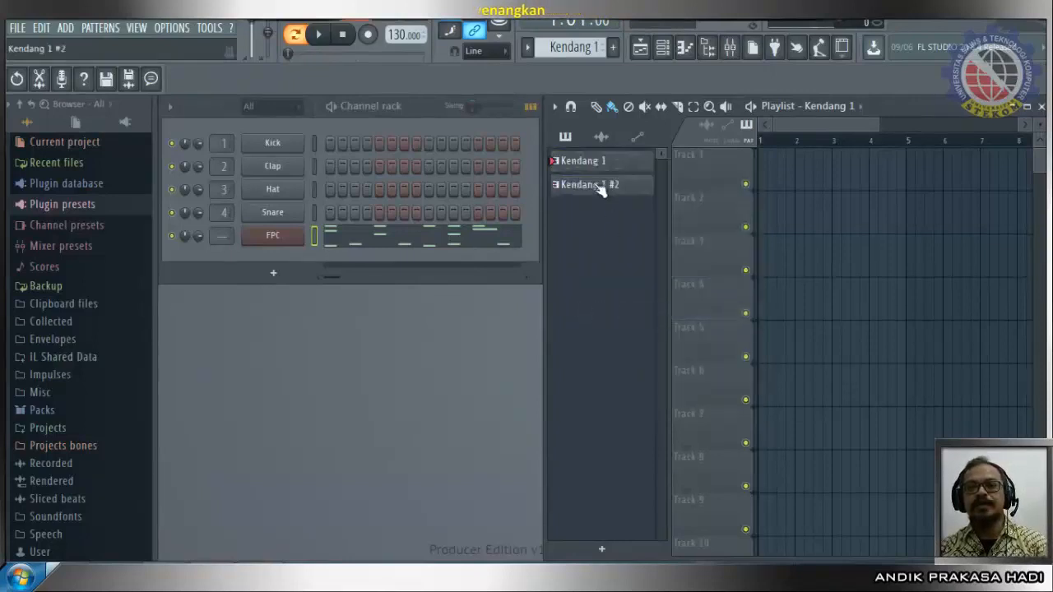
right_click(601, 187)
left_click(637, 254)
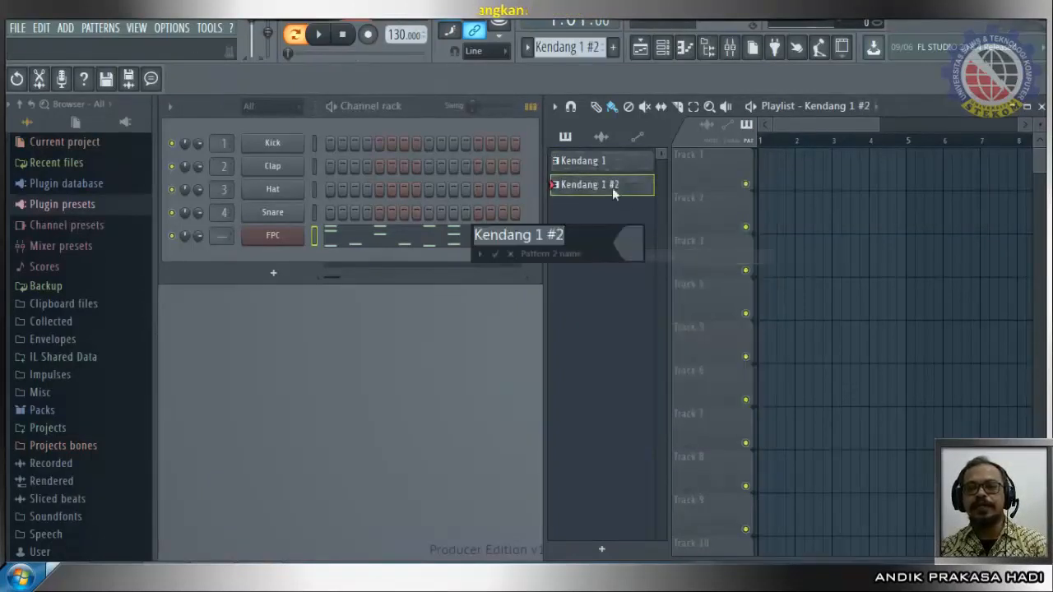
left_click_drag(536, 237, 571, 247)
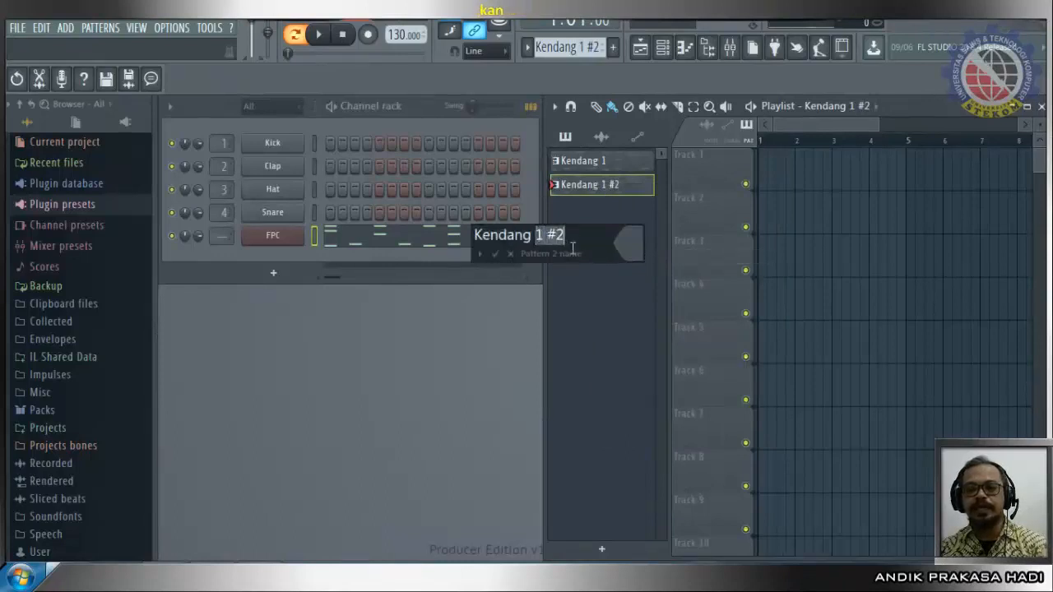
type("2")
key("Return")
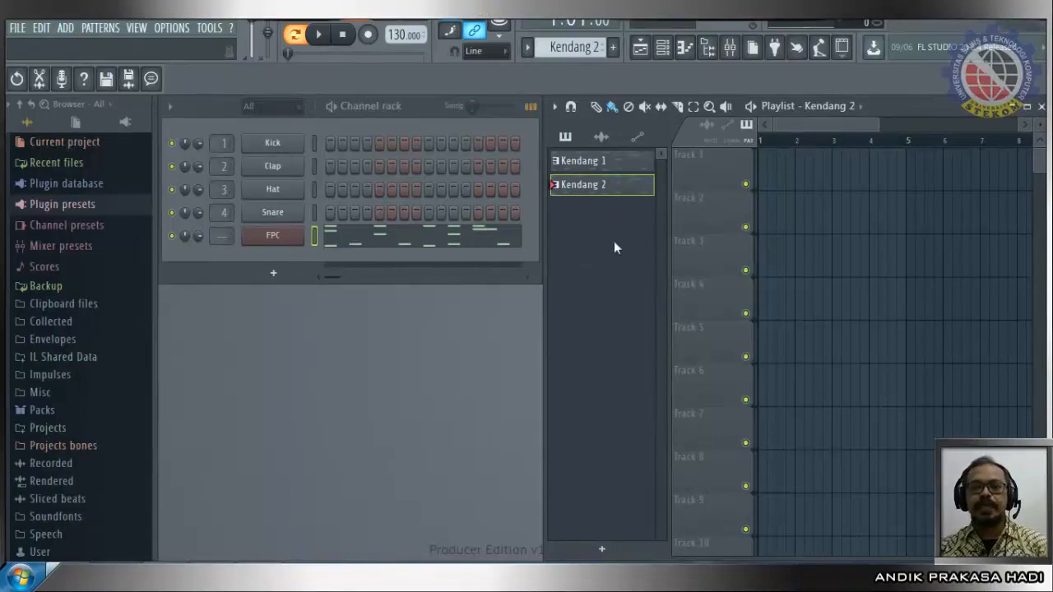
Step: In Kendang 2's FPC piano roll, add Plak kendang at step 13 and delete icikicik kenfdng at steps 5, 11, 13 and Dut kendang at 13
right_click(280, 239)
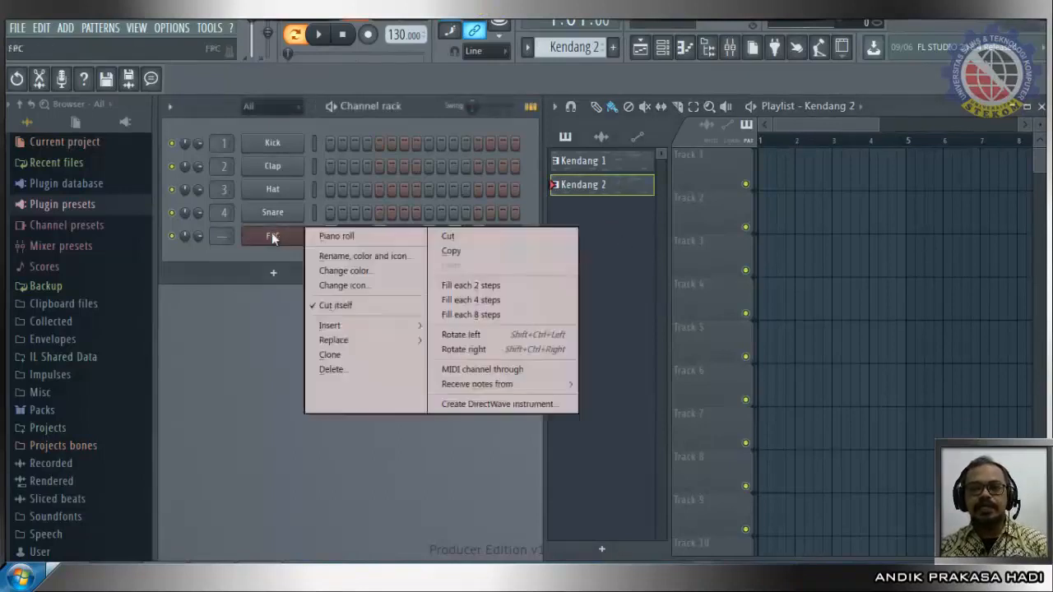
left_click(329, 239)
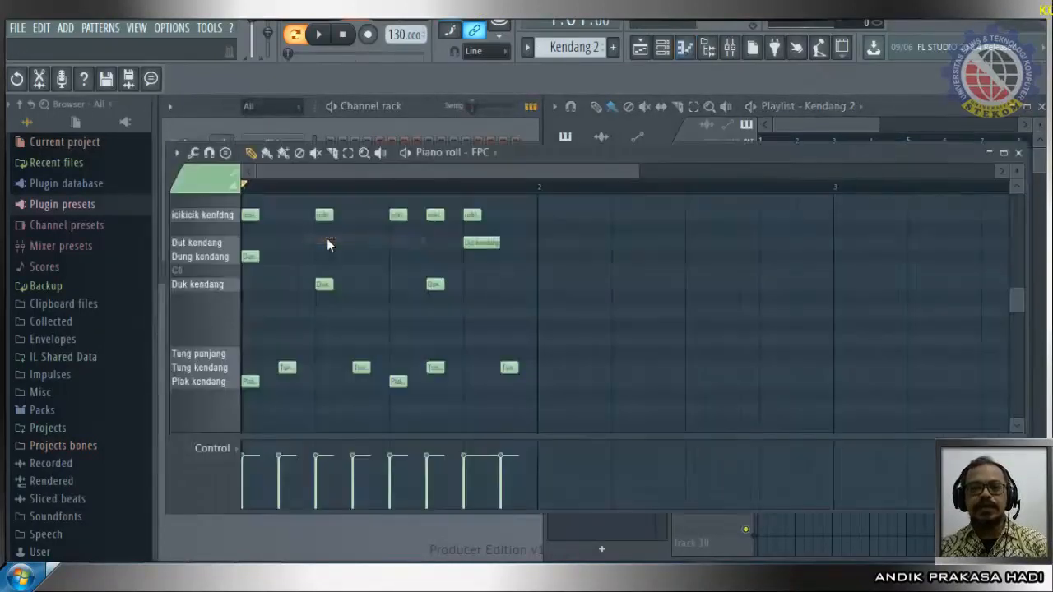
left_click(472, 381)
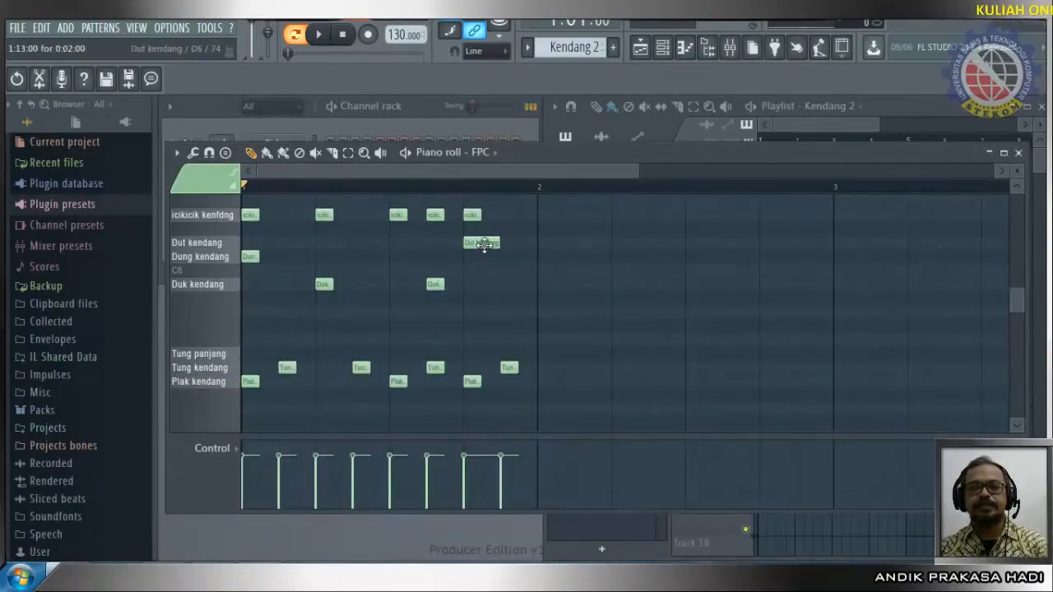
right_click(435, 214)
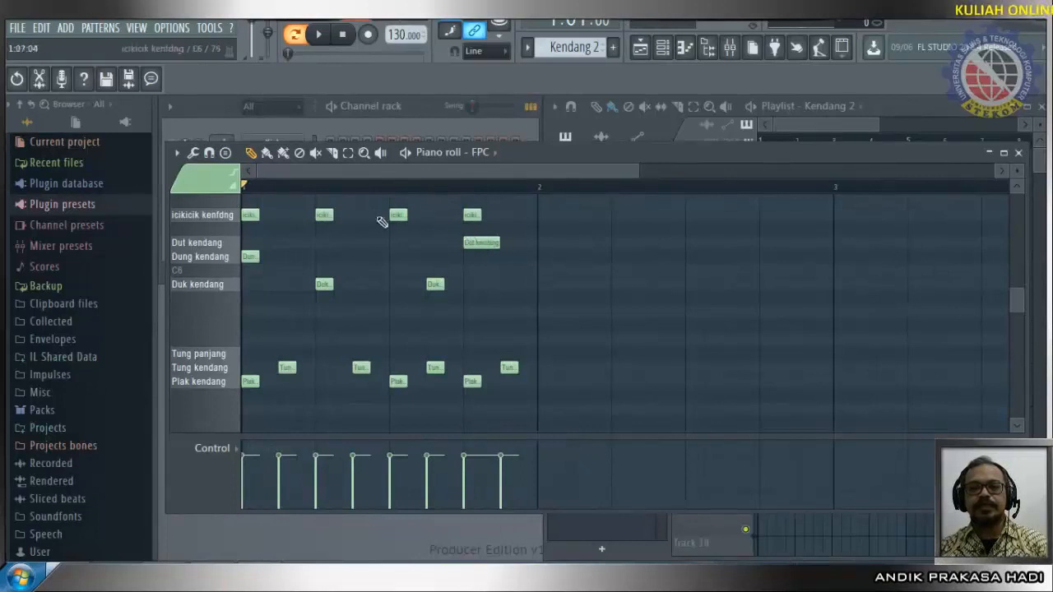
right_click(324, 215)
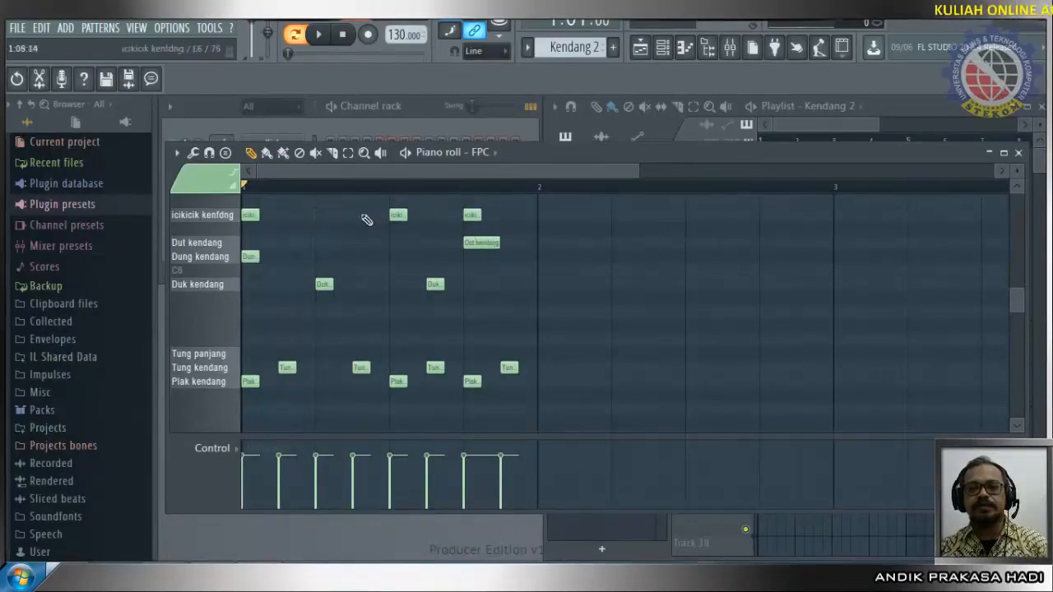
right_click(472, 214)
right_click(488, 244)
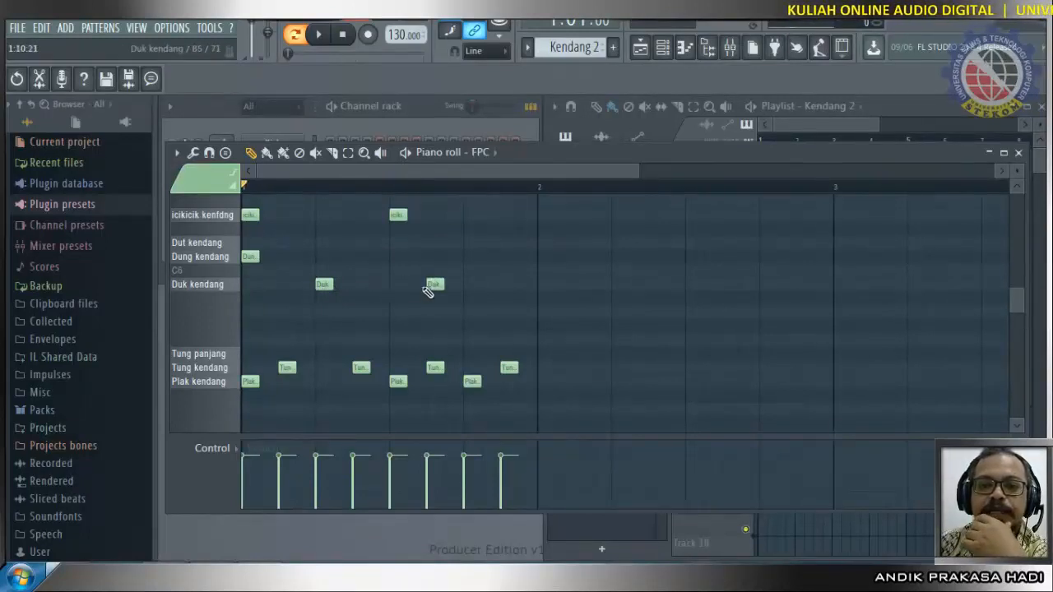
Step: Replace the Duk kendang note at step 11 with one at step 7, and add a two-step Dut kendang note at step 11
right_click(432, 284)
left_click(363, 287)
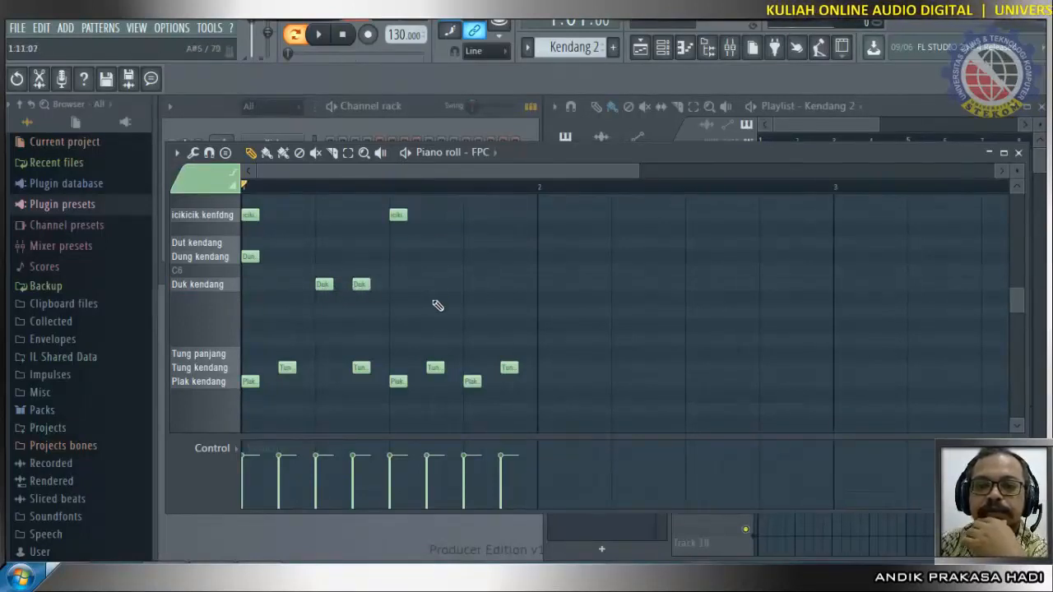
left_click(435, 243)
left_click_drag(445, 244, 464, 247)
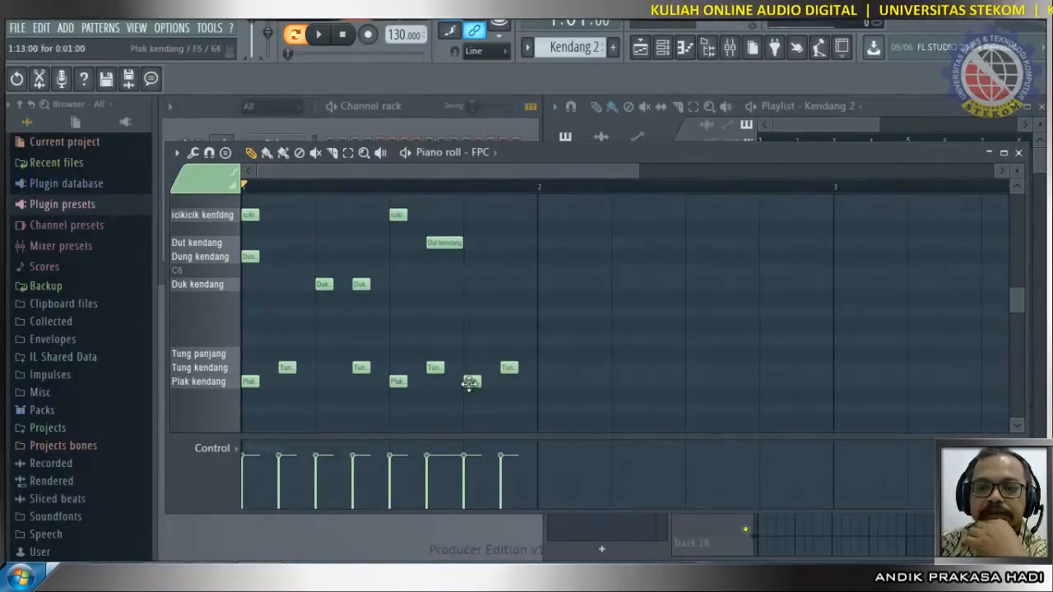
Step: Play Kendang 2 while shortening the Dut kendang note at step 11 to one step and adding a two-step one at step 13
left_click(320, 35)
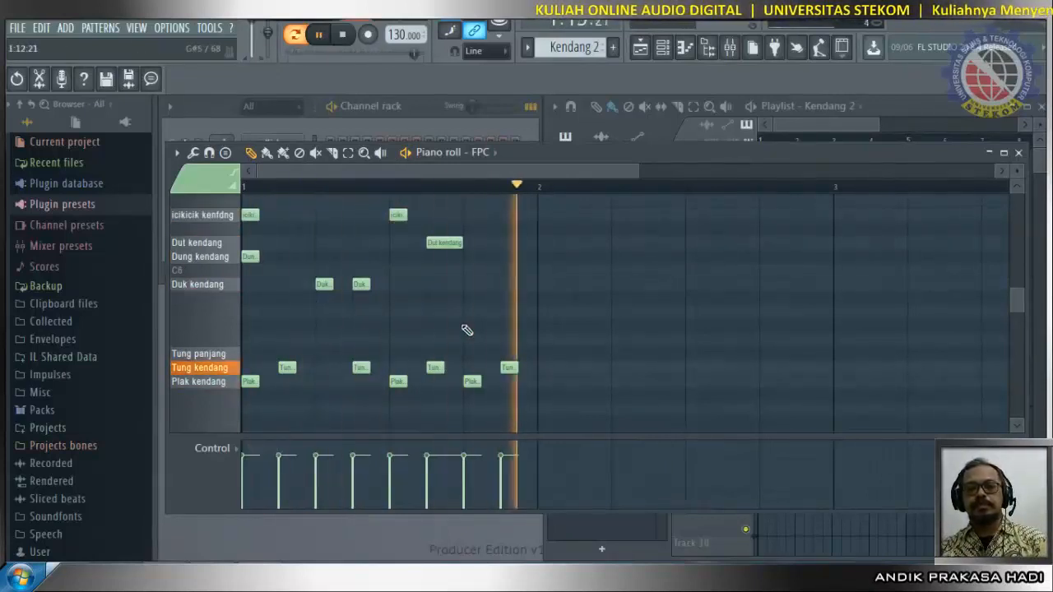
left_click_drag(463, 244, 497, 243)
left_click(469, 243)
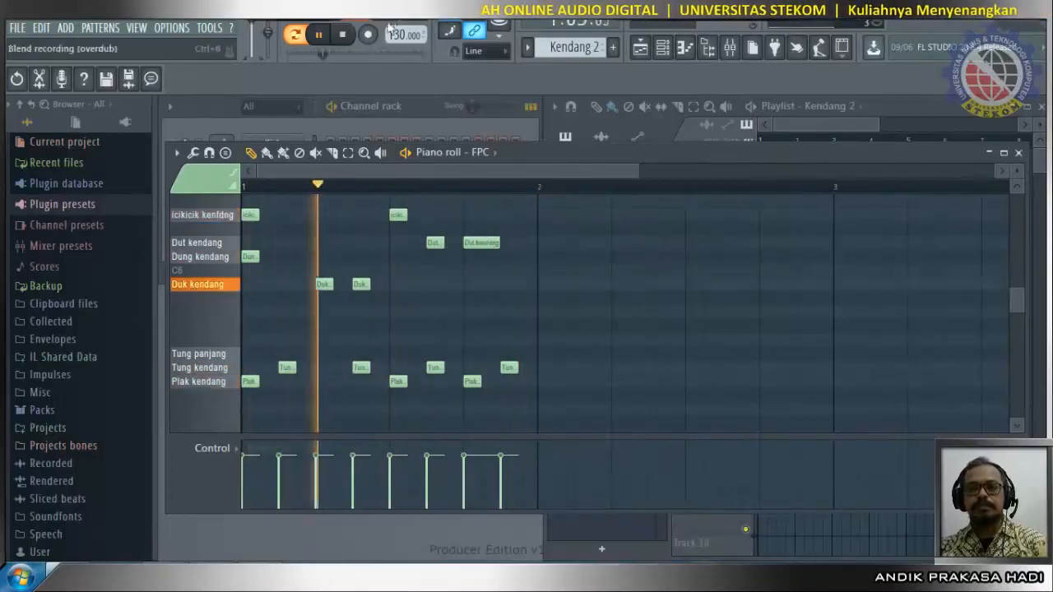
Step: Stop Kendang 2's playback and close the FPC piano roll
key("space")
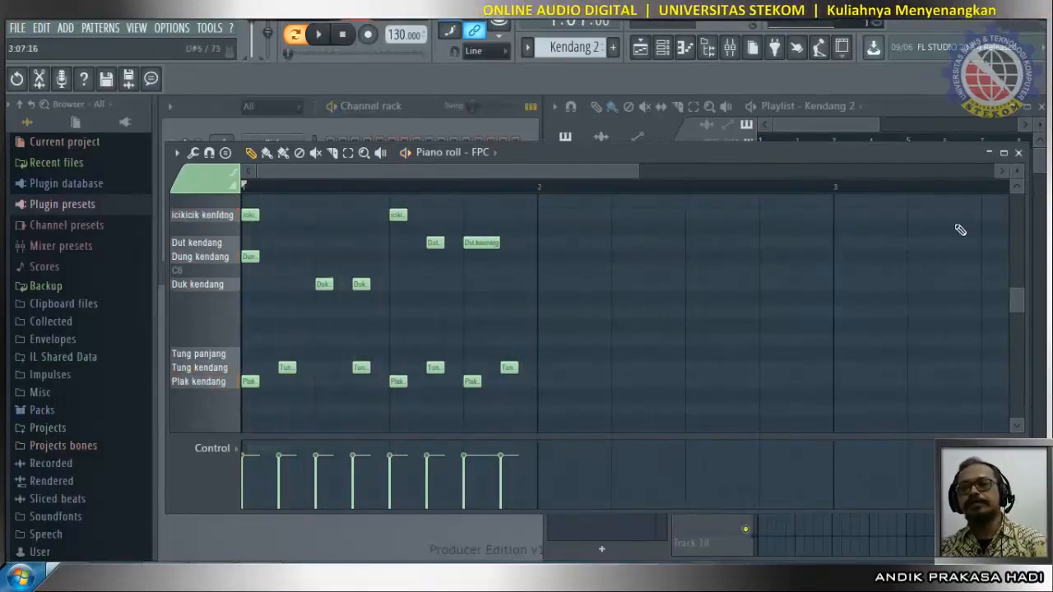
left_click(1020, 153)
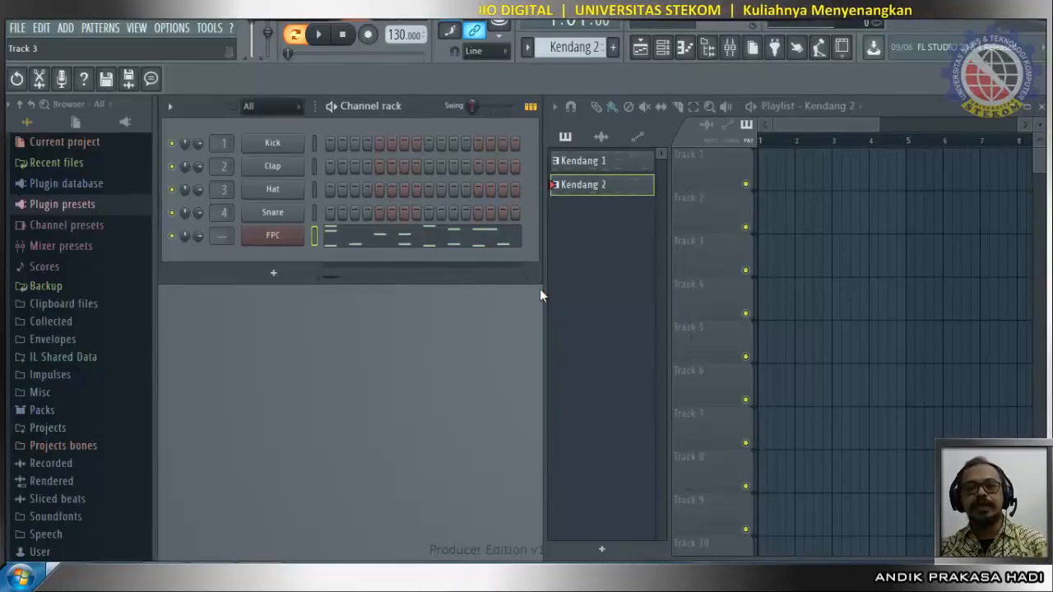
left_click(768, 177)
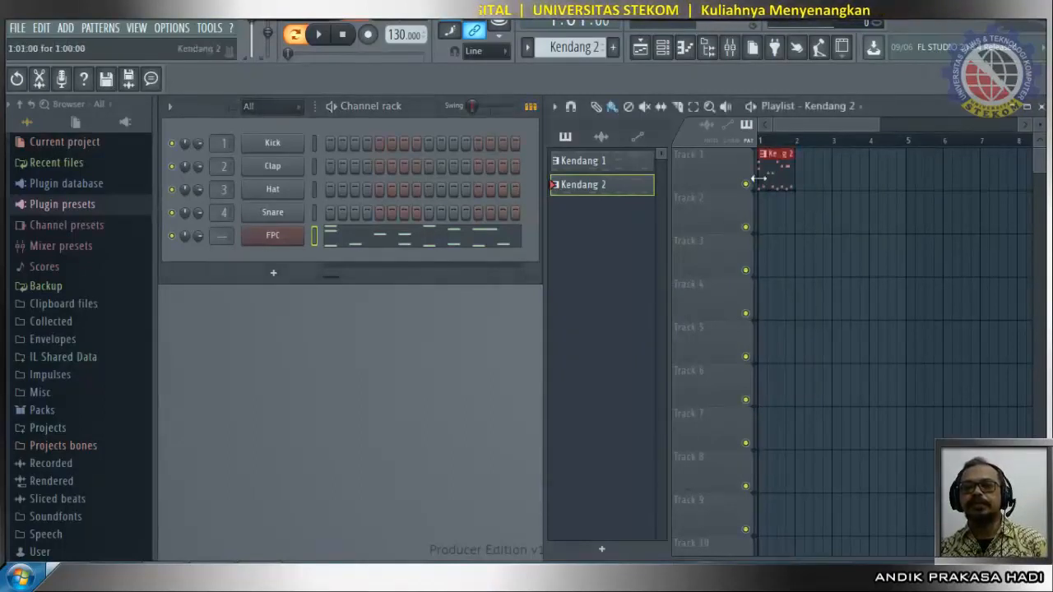
left_click(763, 155)
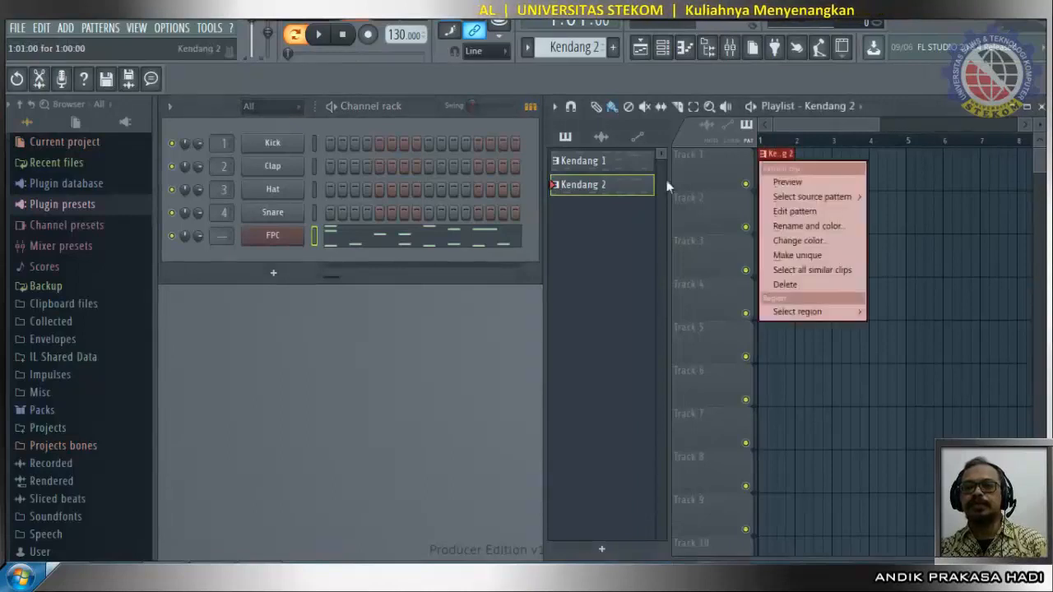
right_click(775, 155)
Step: Place Kendang 1 clips at bars 1 and 2 of Track 1 in the playlist
left_click(624, 167)
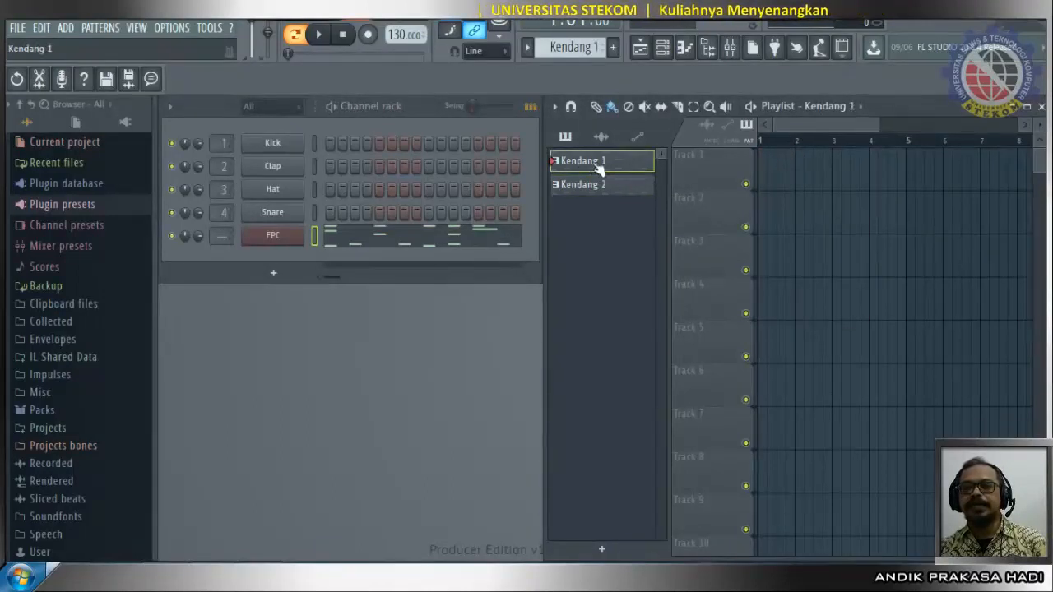
left_click(773, 176)
left_click(811, 176)
left_click(848, 179)
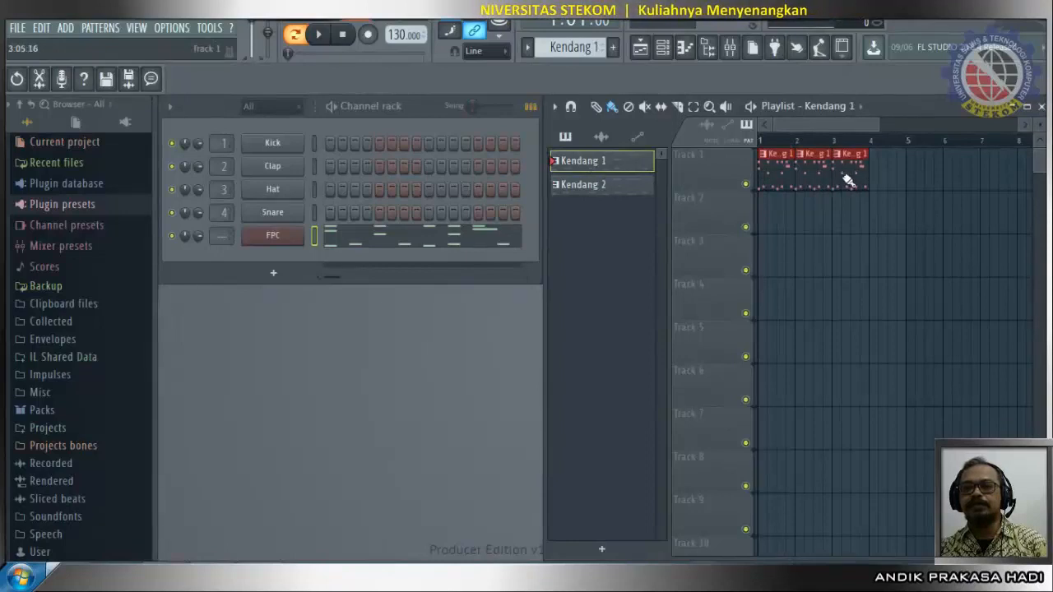
right_click(848, 179)
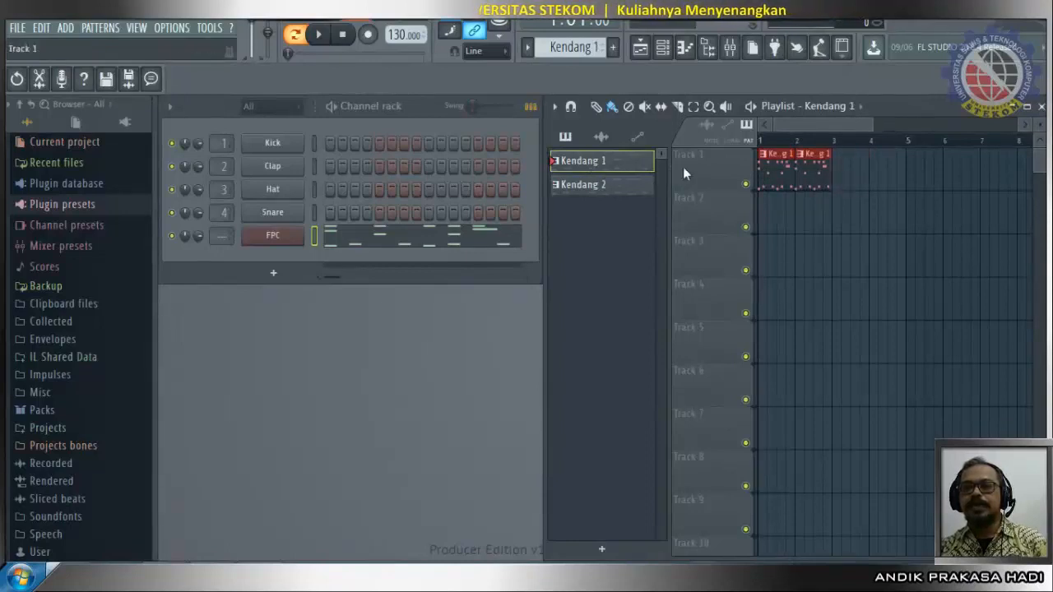
Step: Add a Kendang 2 clip at bar 3 of Track 2 and Kendang 1 clips at bars 4 and 5 of Track 1
left_click(616, 187)
left_click(837, 207)
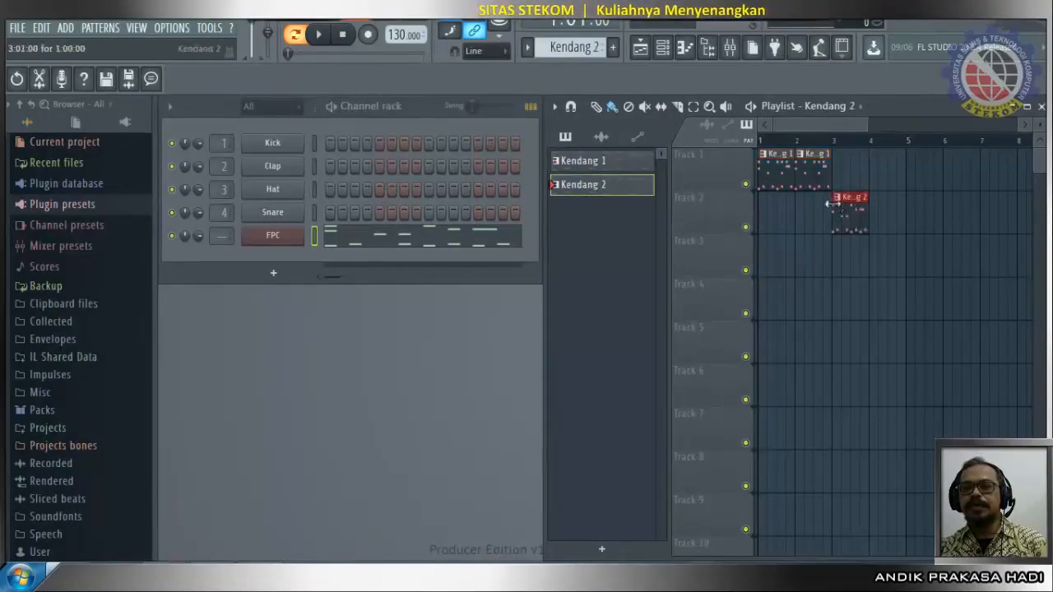
left_click(645, 163)
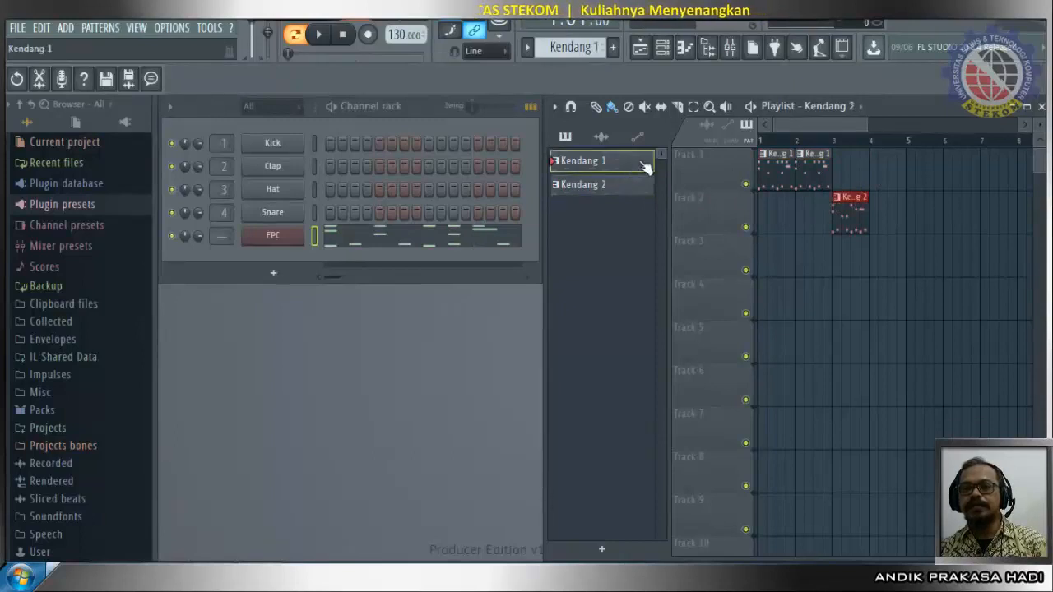
left_click(872, 169)
left_click(910, 170)
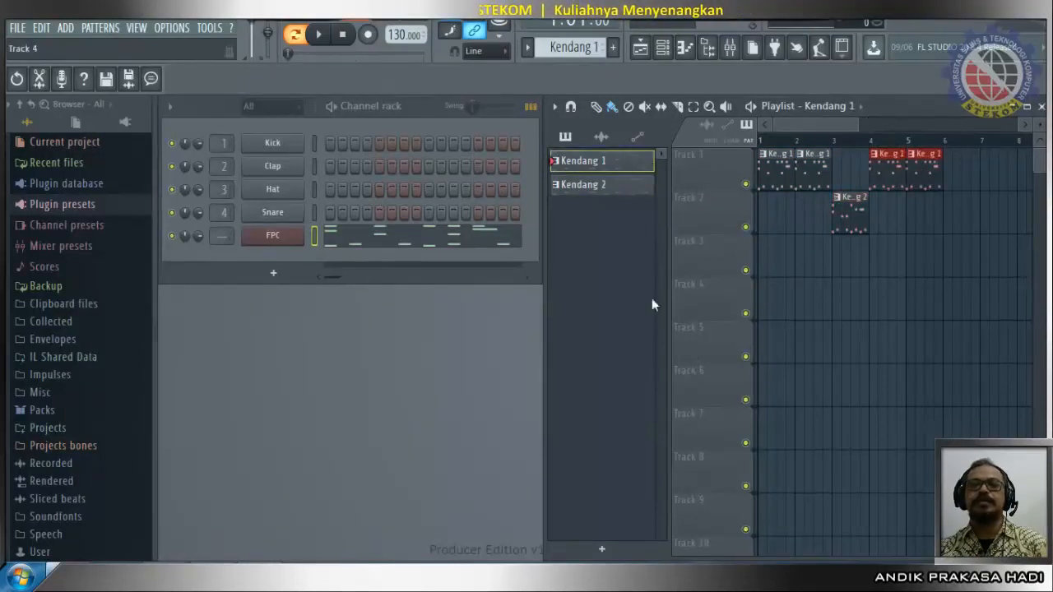
Step: Switch playback to song mode, listen to the kendang arrangement and stop it
left_click(294, 34)
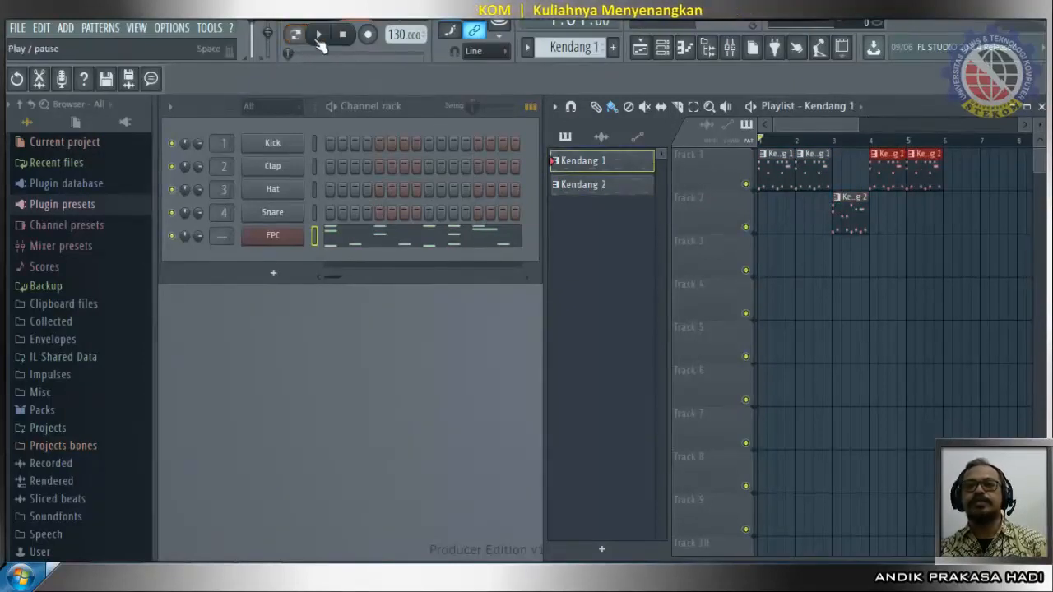
left_click(320, 36)
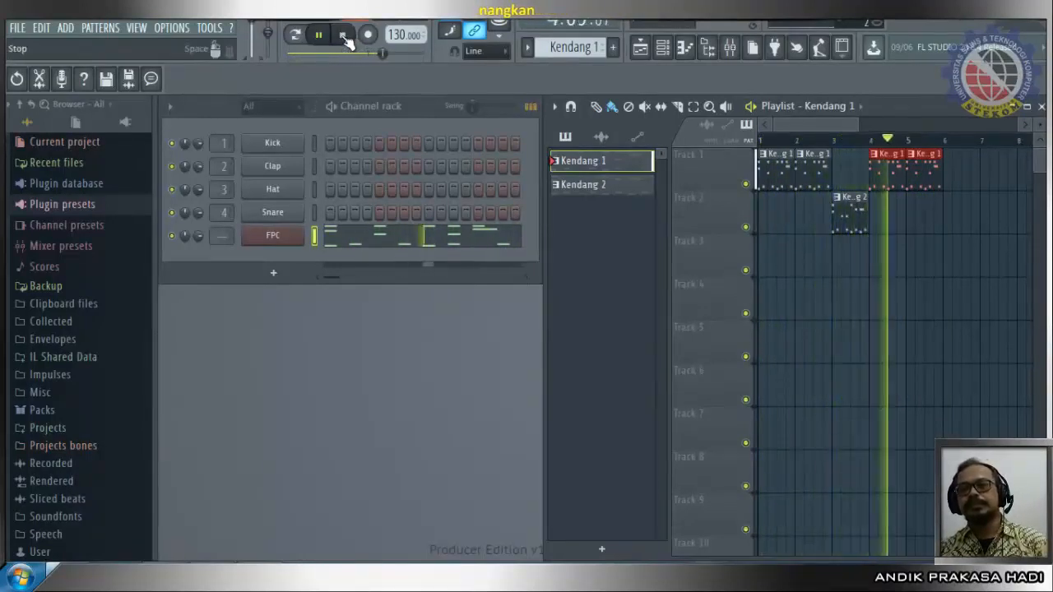
left_click(343, 36)
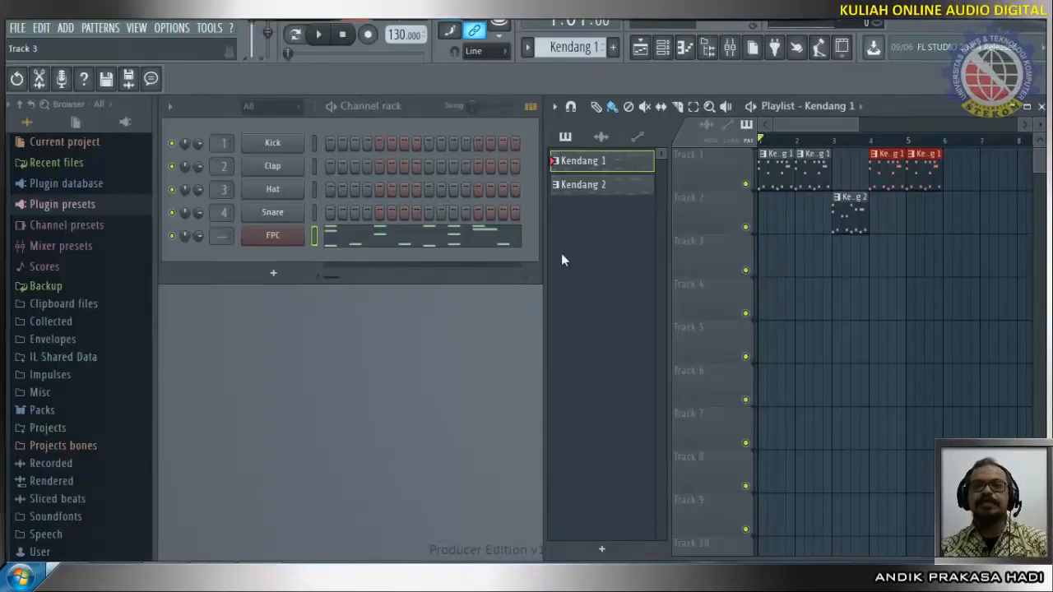
Step: Insert a new pattern named Rhythm 1 and move it below Kendang 2 in the pattern list
left_click(599, 190)
right_click(598, 191)
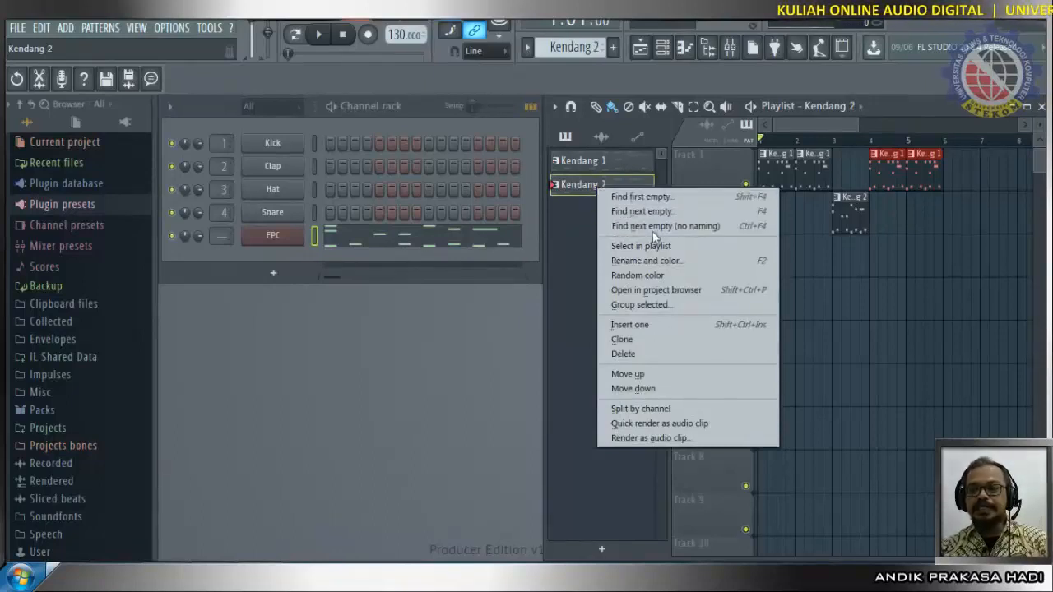
left_click(634, 326)
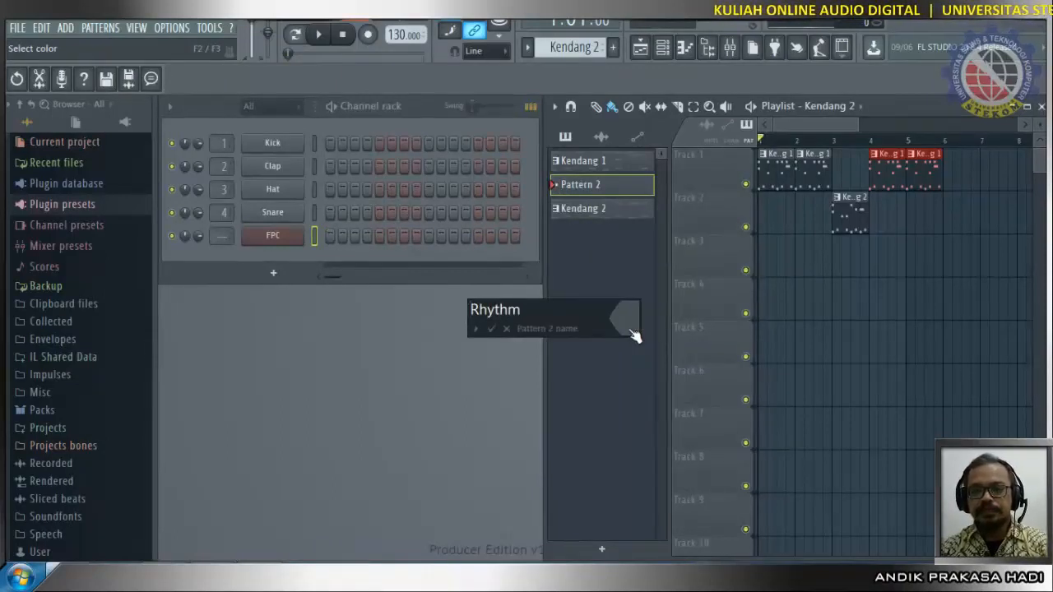
key("Return")
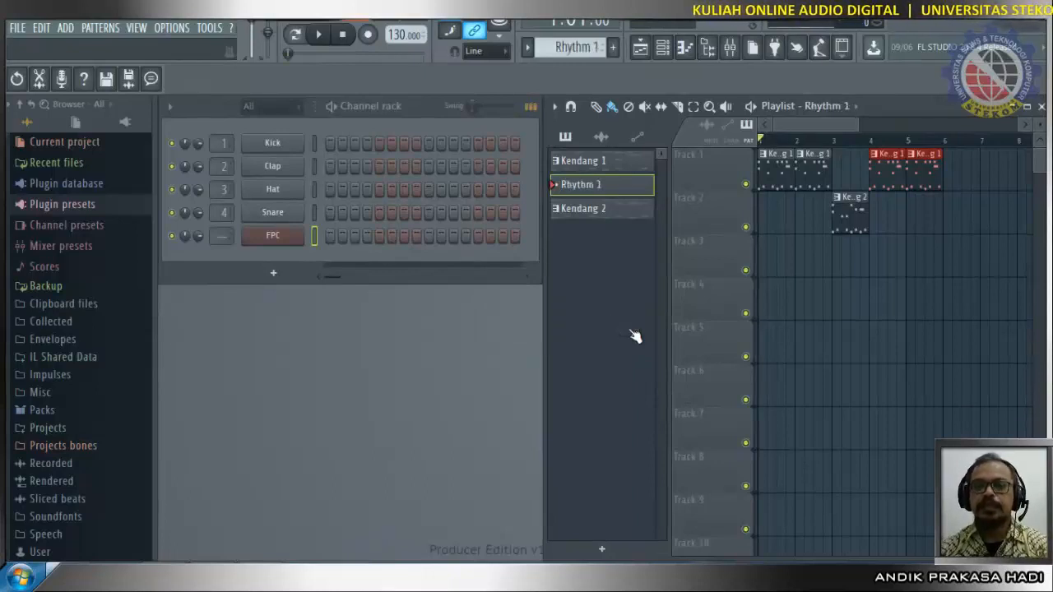
left_click_drag(604, 188, 589, 224)
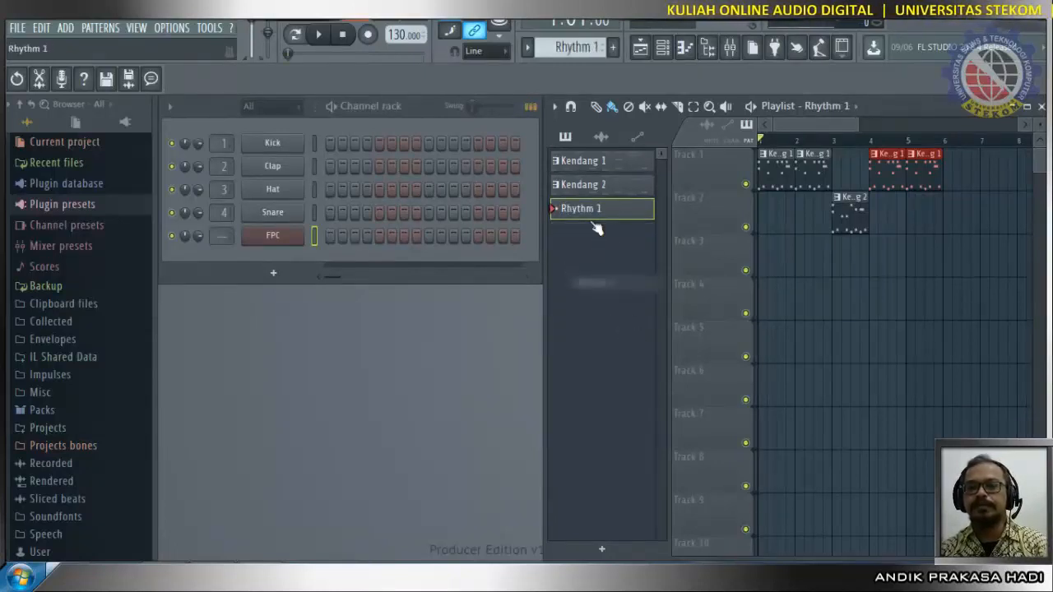
Step: Add an FL Keys channel, audition several notes on its keyboard and close the plugin window
left_click(273, 272)
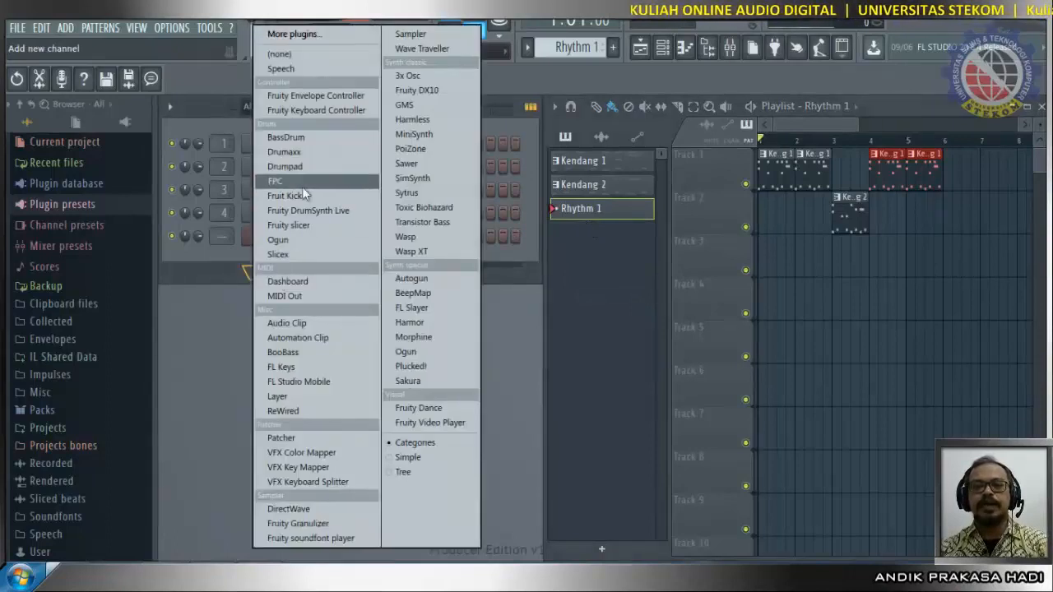
left_click(308, 364)
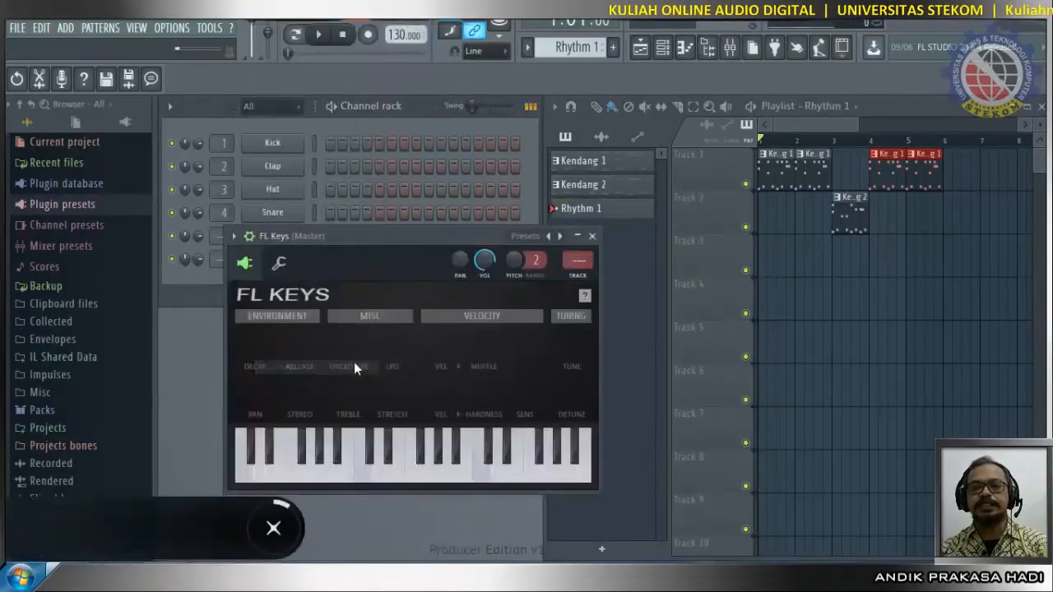
left_click(396, 461)
left_click(438, 461)
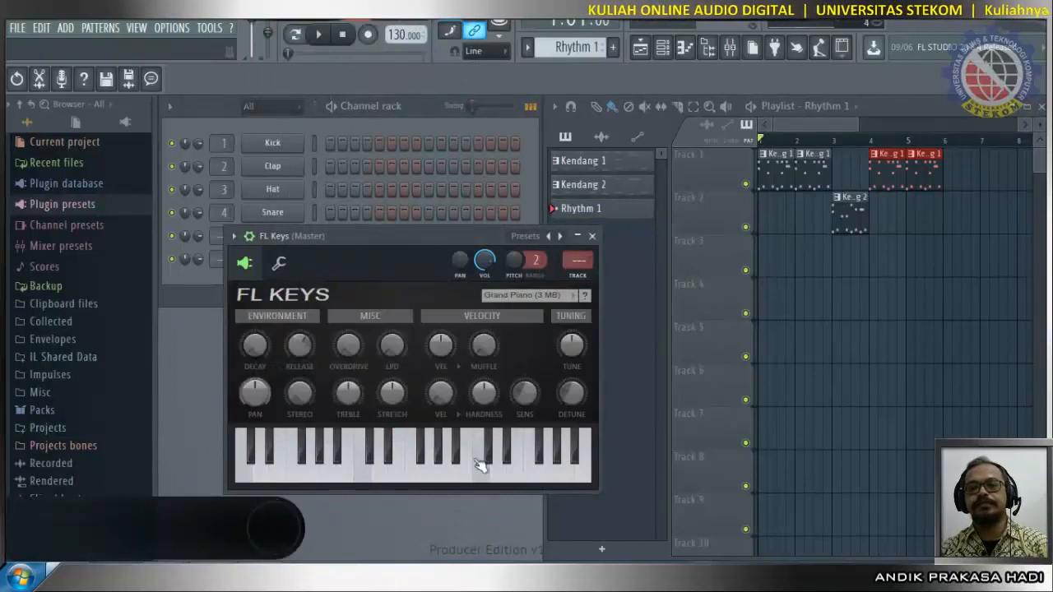
left_click(380, 469)
left_click(432, 473)
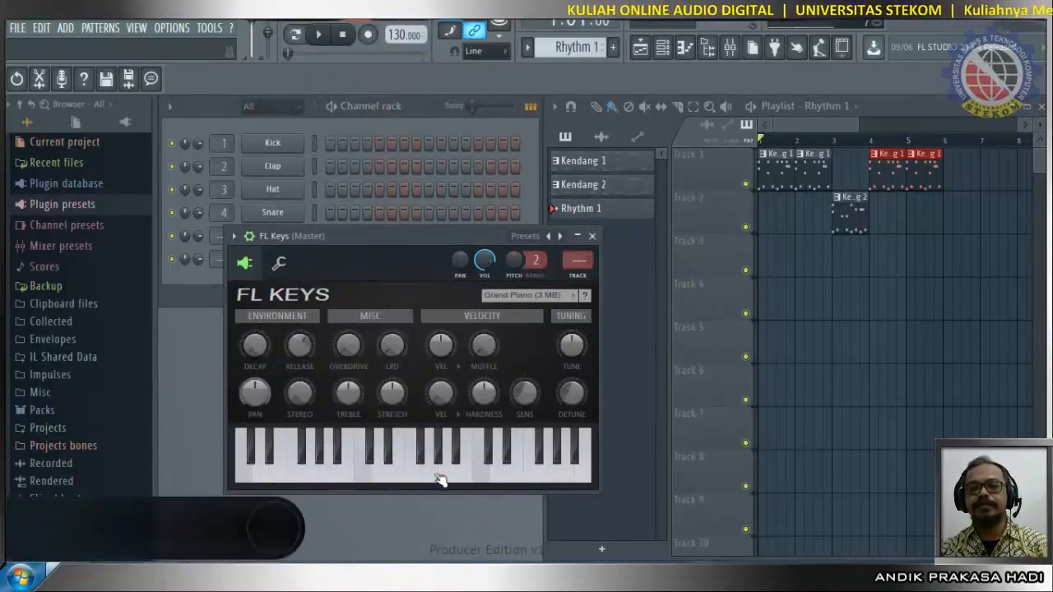
left_click(434, 469)
left_click(380, 469)
left_click(413, 469)
left_click(448, 469)
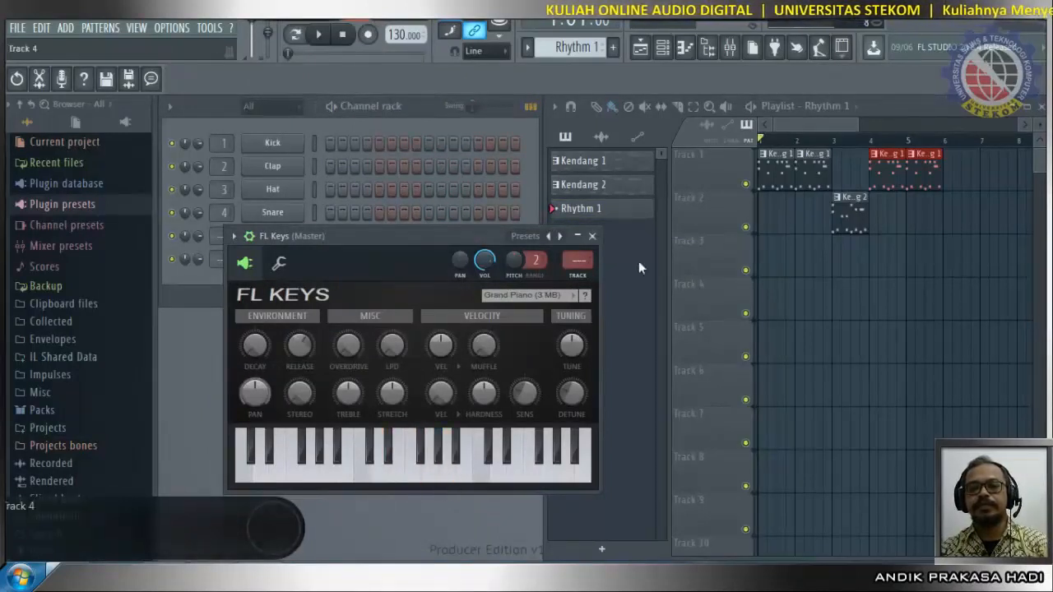
left_click(592, 236)
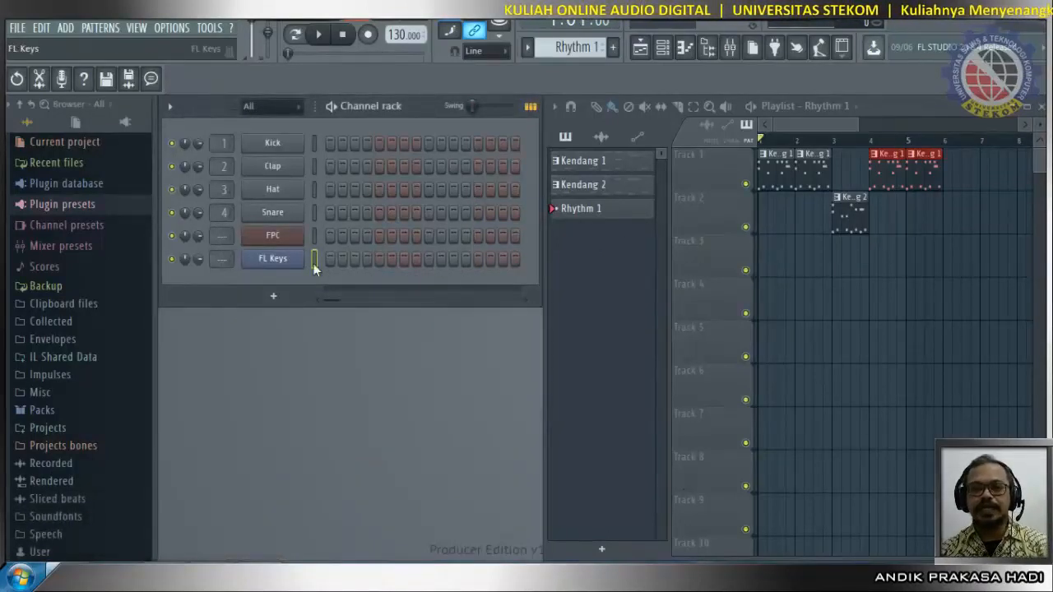
Step: Open the FL Keys piano roll for Rhythm 1 and move its window up over the channel rack and playlist headers
right_click(277, 259)
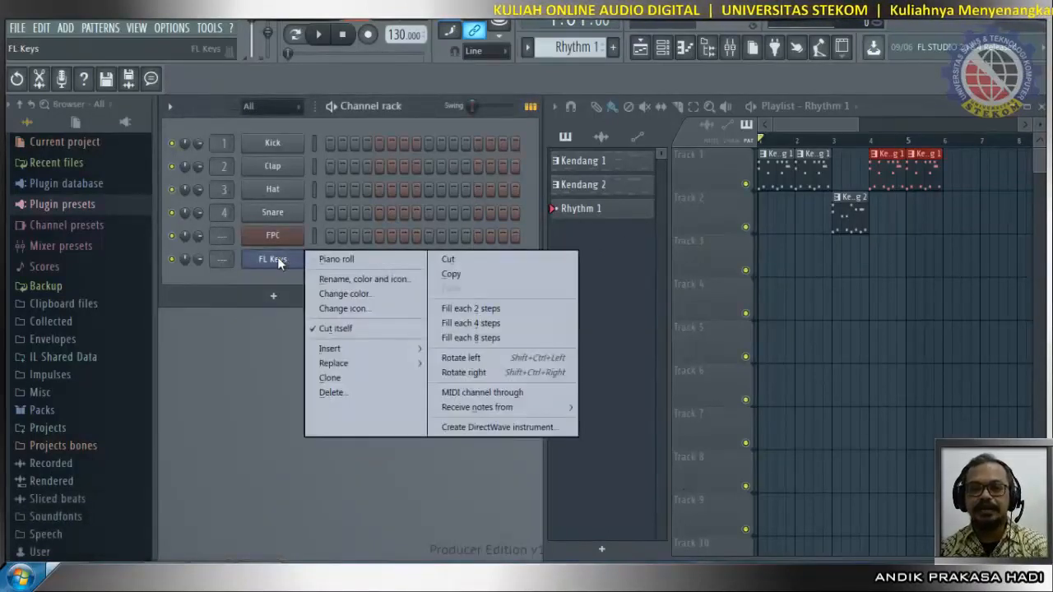
left_click(331, 259)
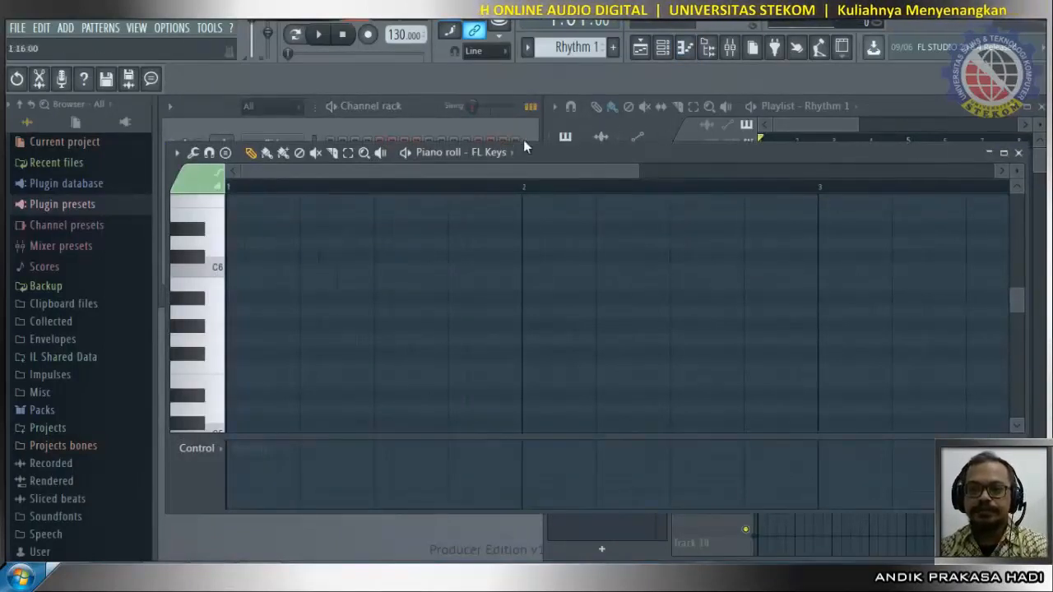
left_click_drag(523, 146, 538, 94)
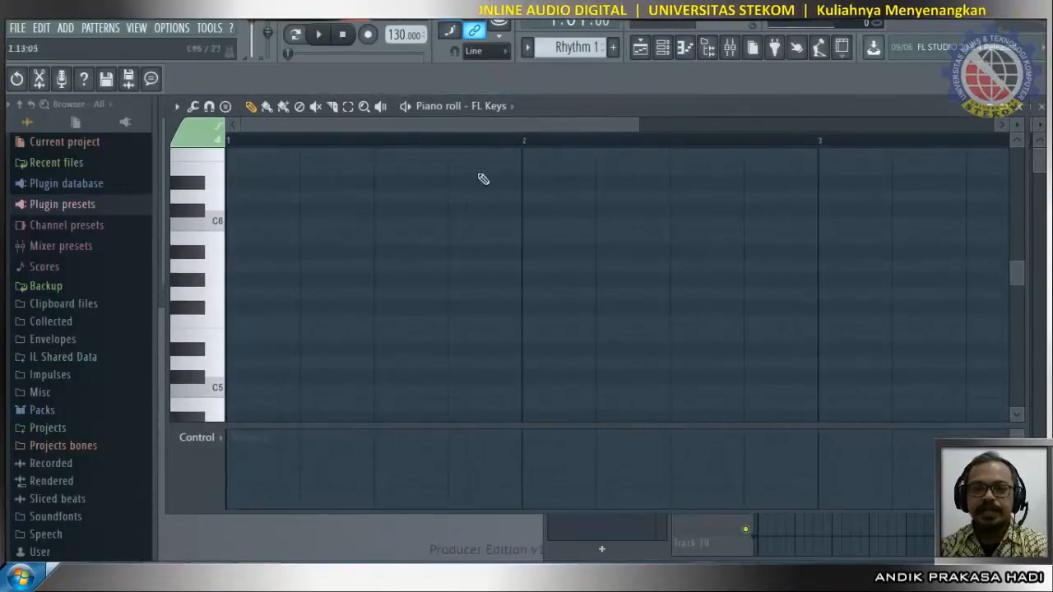
Step: Draw a bass line in bar 1 of the FL Keys piano roll: C4 for two beats, then E4 and G4 for one beat each
scroll(324, 369, "down", 4)
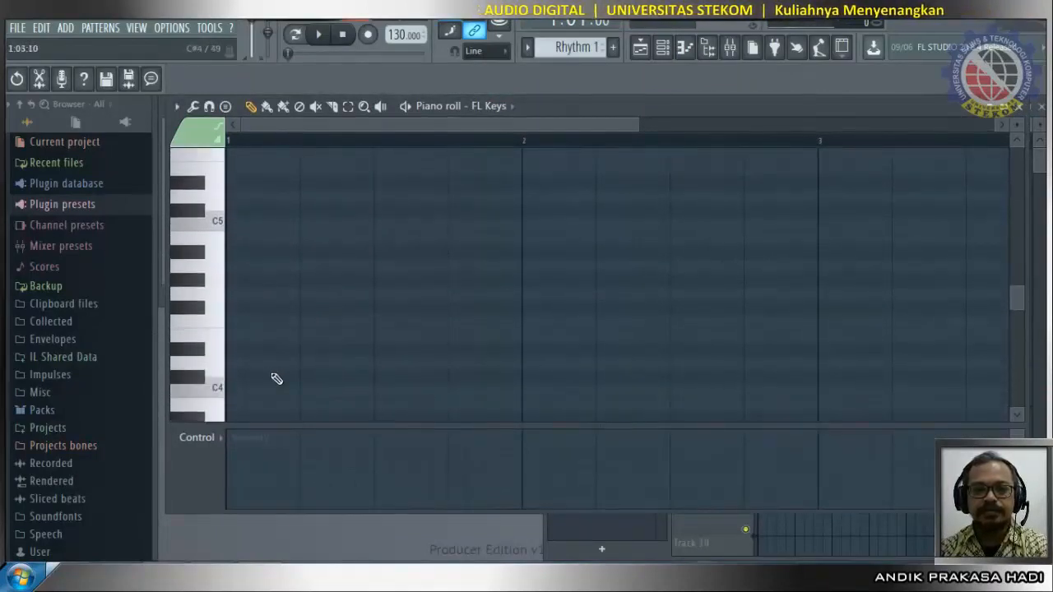
left_click(233, 390)
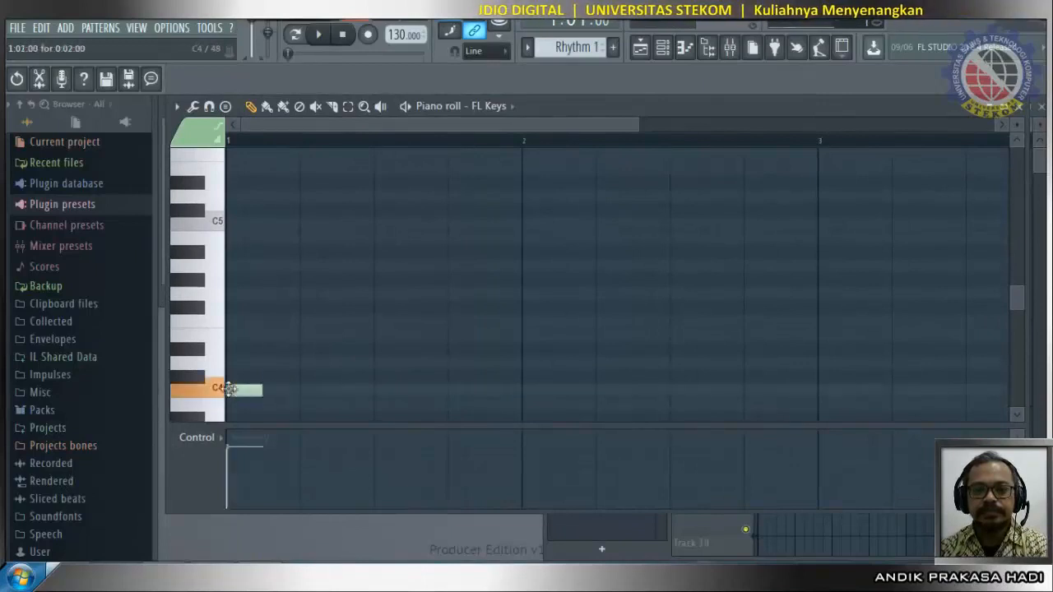
left_click_drag(260, 390, 372, 390)
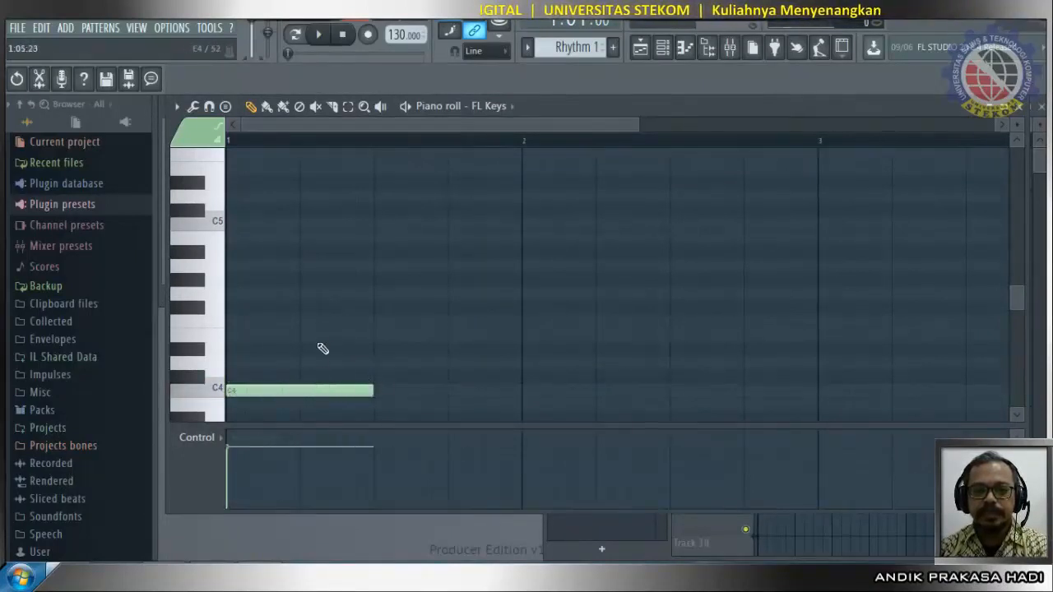
left_click(375, 335)
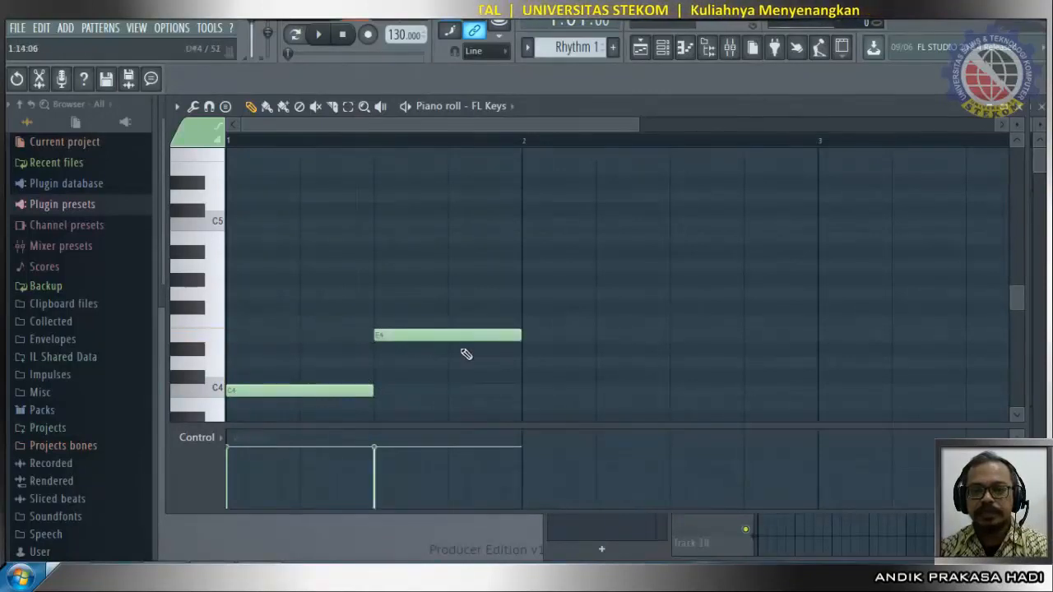
left_click_drag(522, 336, 448, 337)
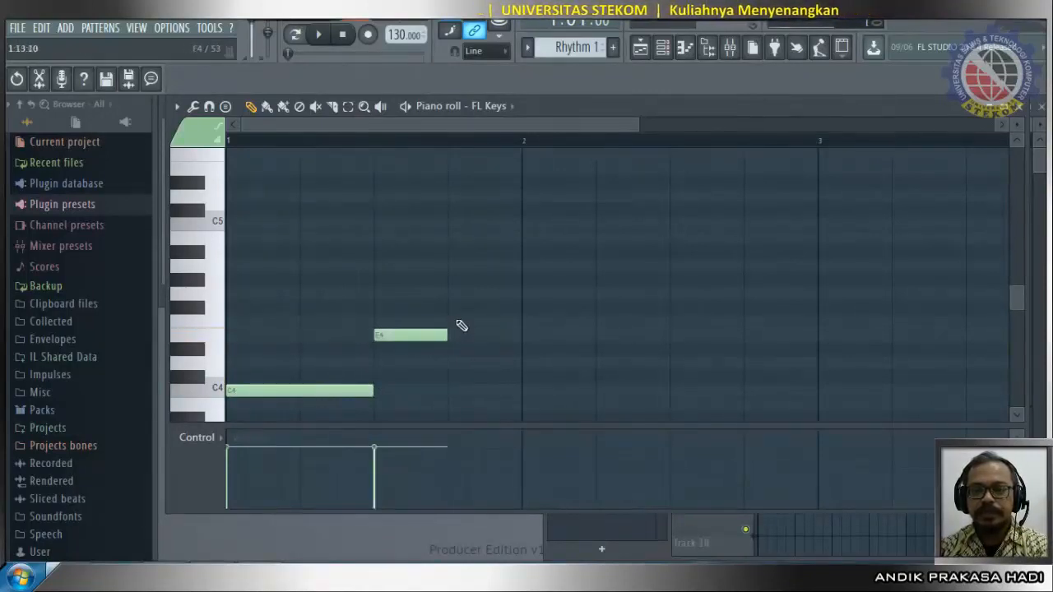
left_click(452, 294)
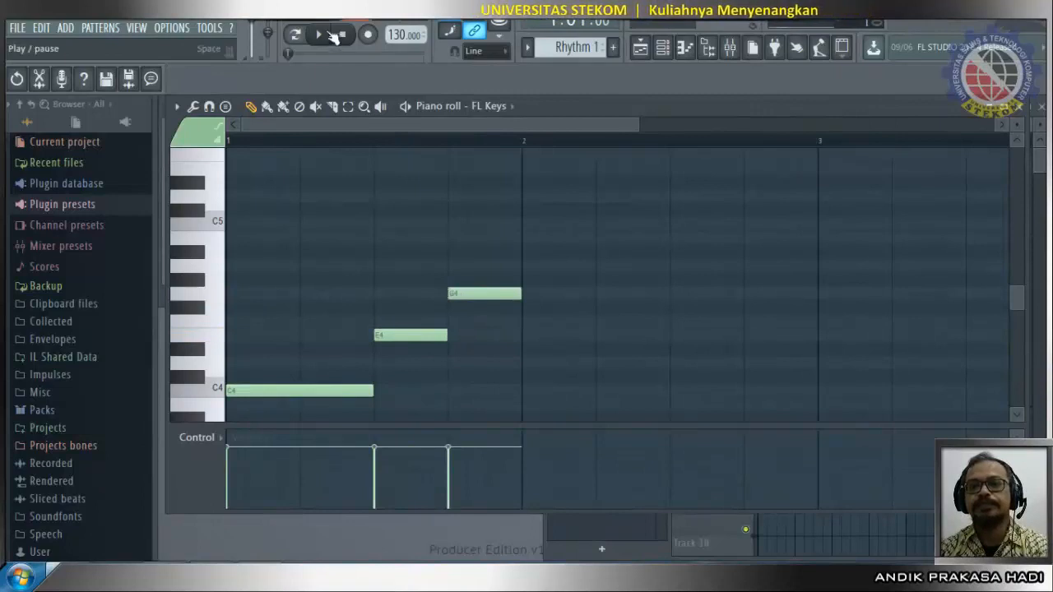
Step: Play the bass line, raise the tempo to 141 BPM and play it again at the new speed
left_click(321, 35)
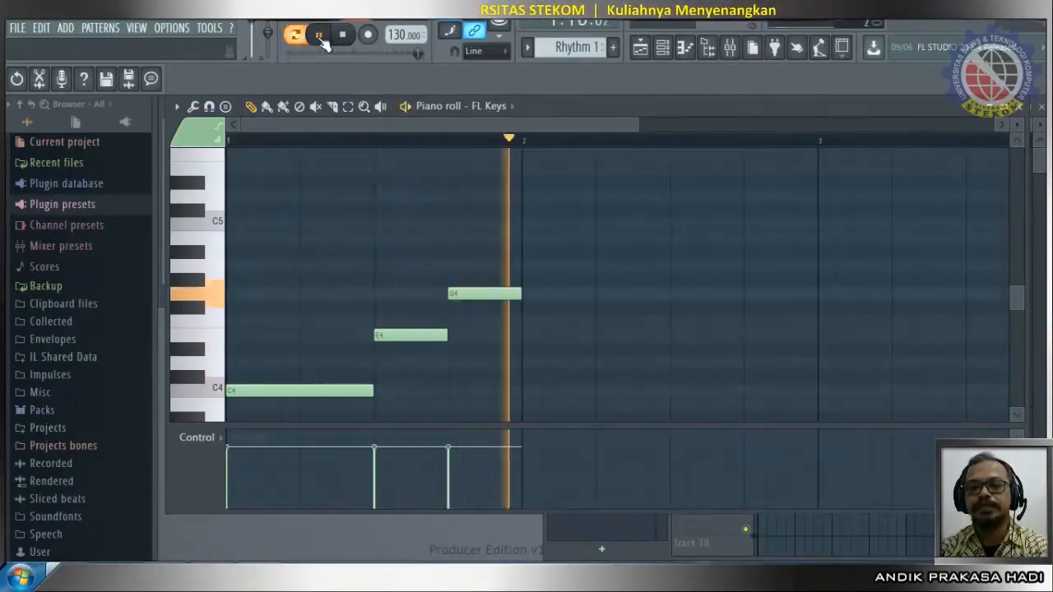
left_click(342, 34)
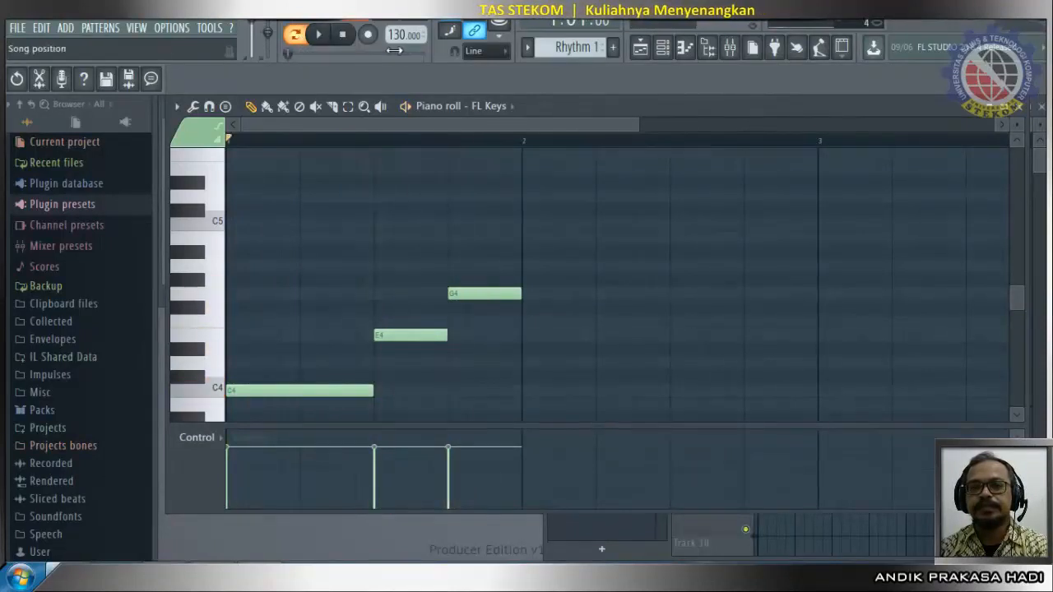
left_click_drag(394, 39, 395, 29)
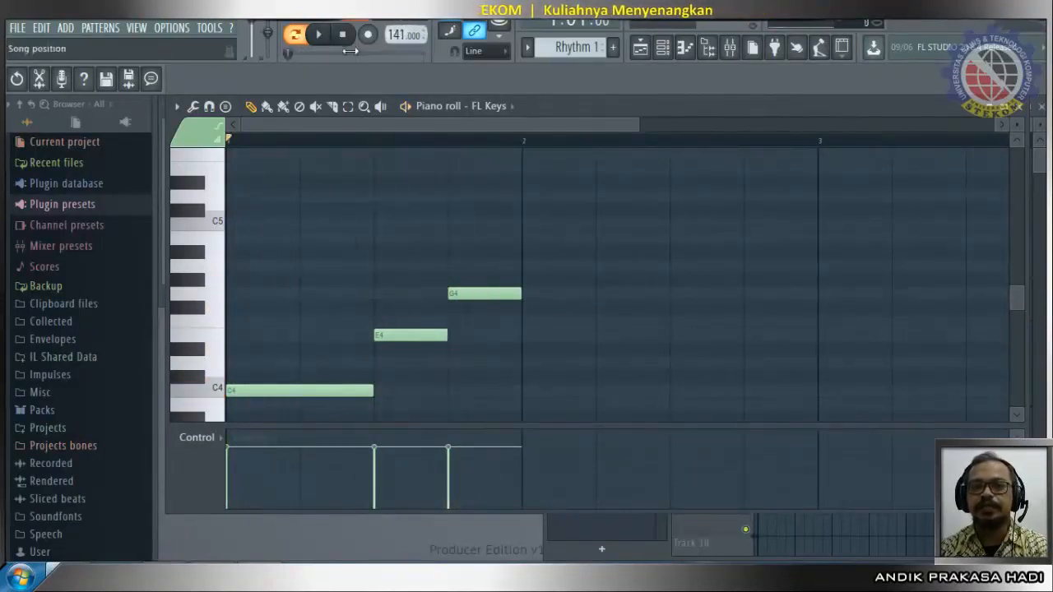
left_click(318, 35)
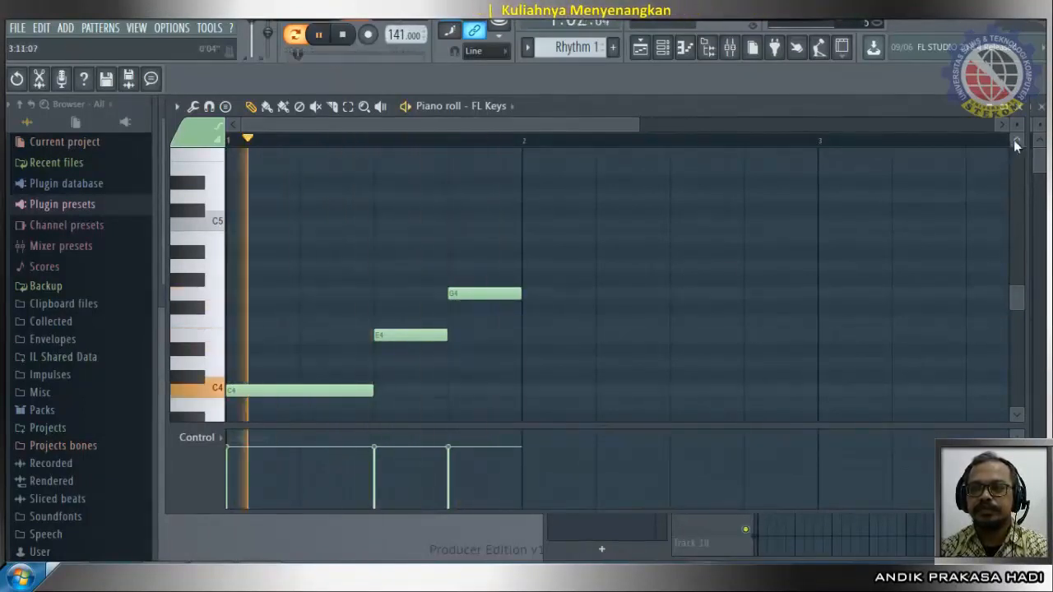
left_click(1017, 141)
left_click(342, 34)
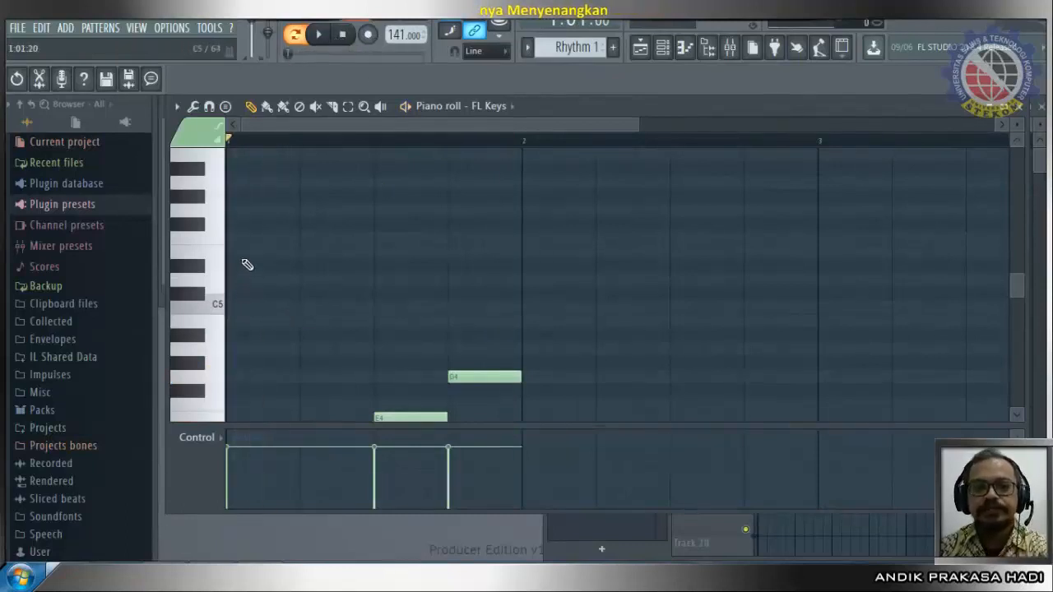
Step: Draw three consecutive one-step notes descending G5, E5, C5 on steps 2, 3 and 4 of bar 1
left_click(232, 211)
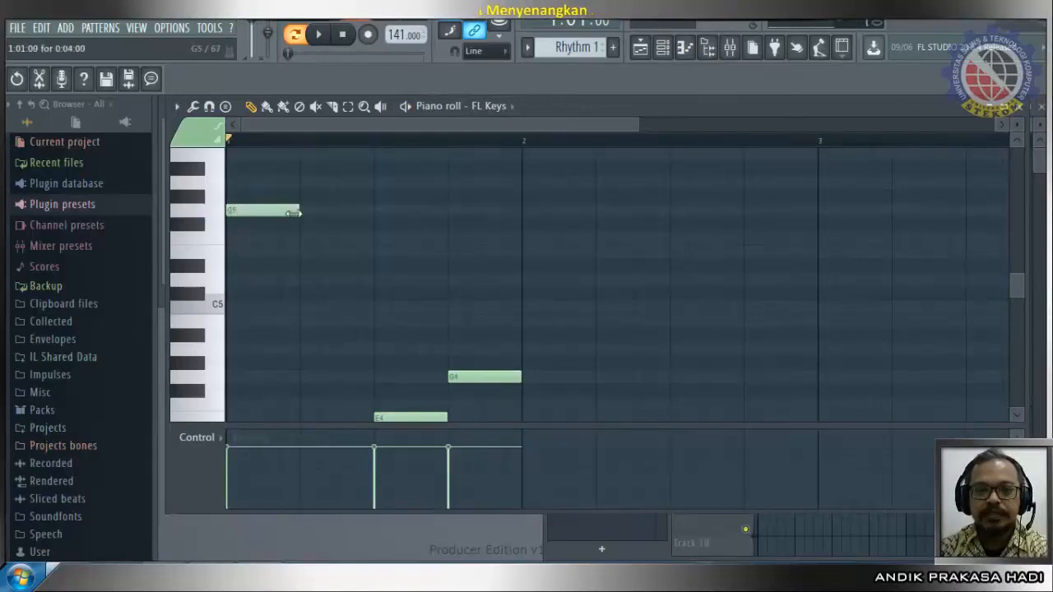
left_click_drag(287, 211, 251, 209)
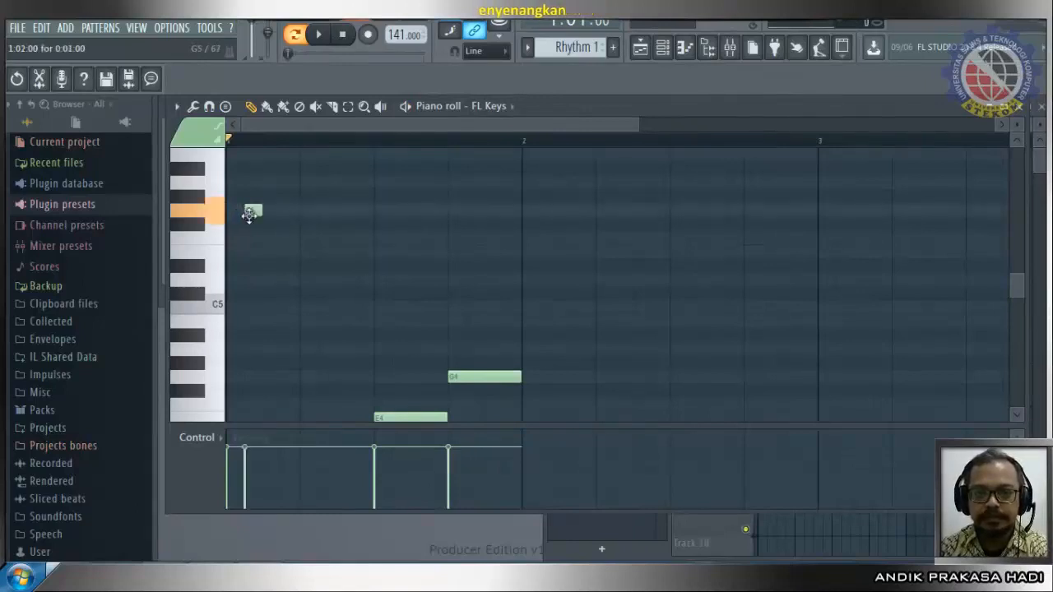
left_click(269, 251)
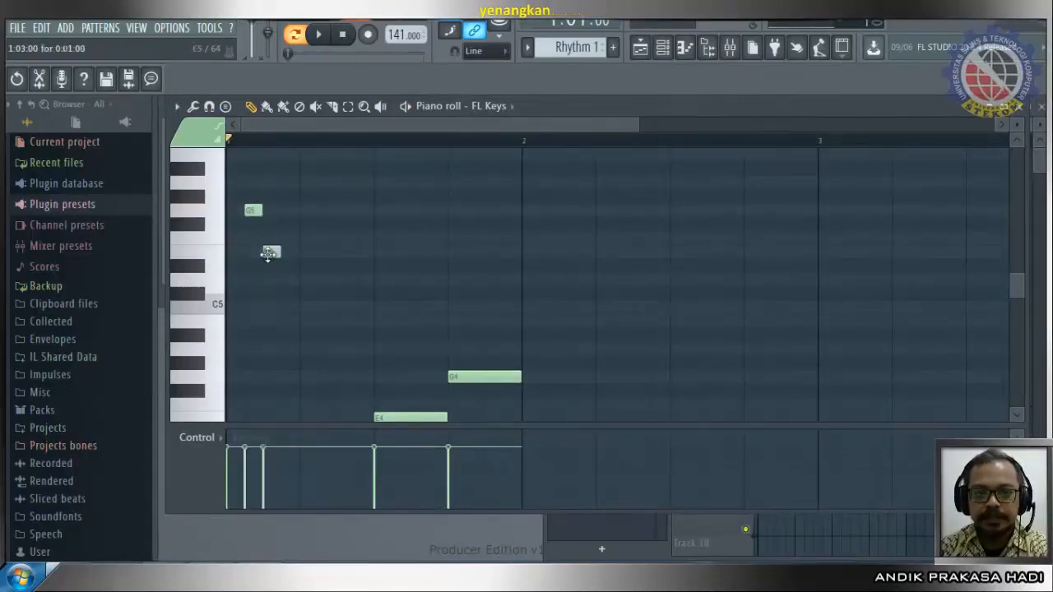
left_click(288, 307)
Step: Add a two-step chord of C5, E5 and G5 starting at step 7 of bar 1
left_click(342, 307)
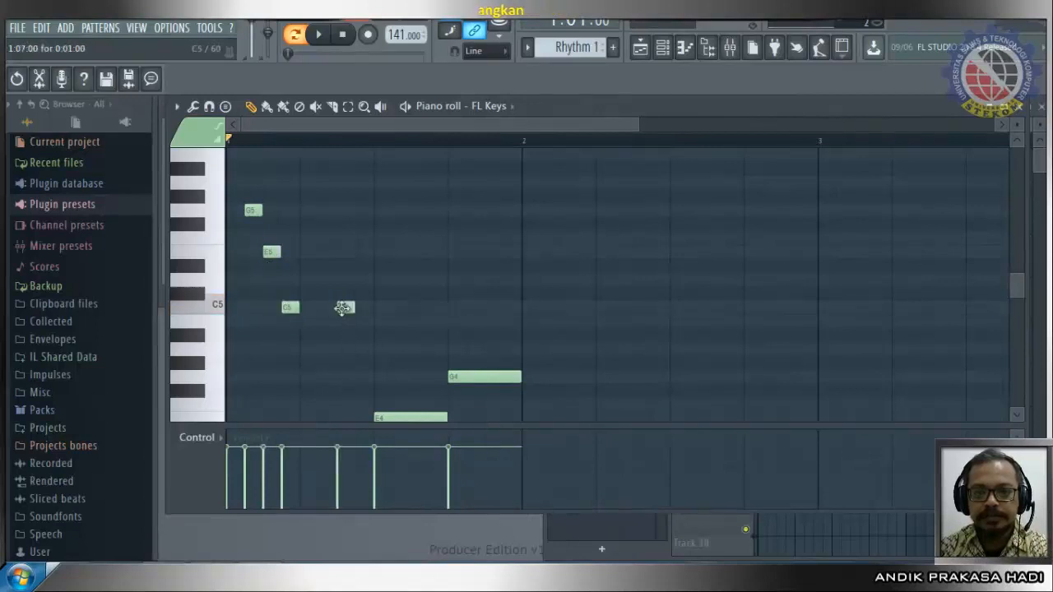
left_click_drag(356, 307, 365, 309)
left_click(341, 251)
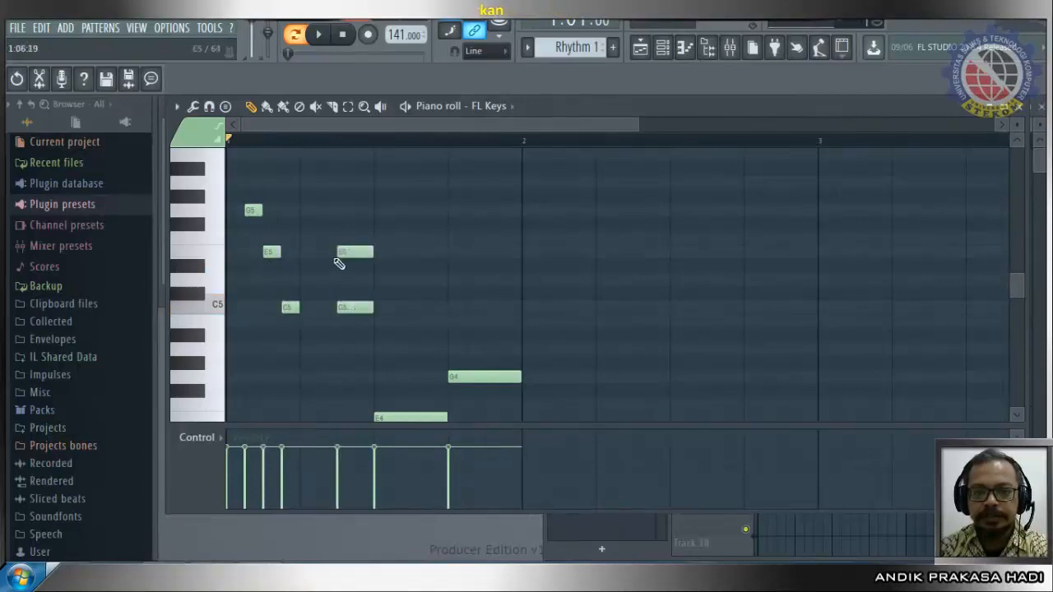
left_click(342, 210)
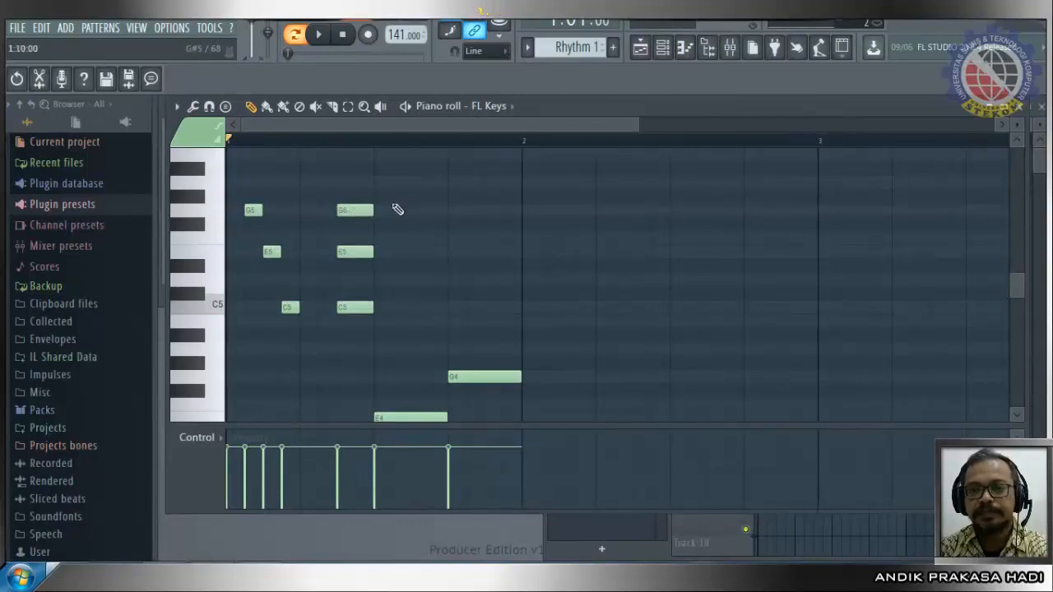
Step: Duplicate the C5-E5-G5 chord to steps 11 and 15 of bar 1, and play the pattern
left_click_drag(381, 188, 357, 314)
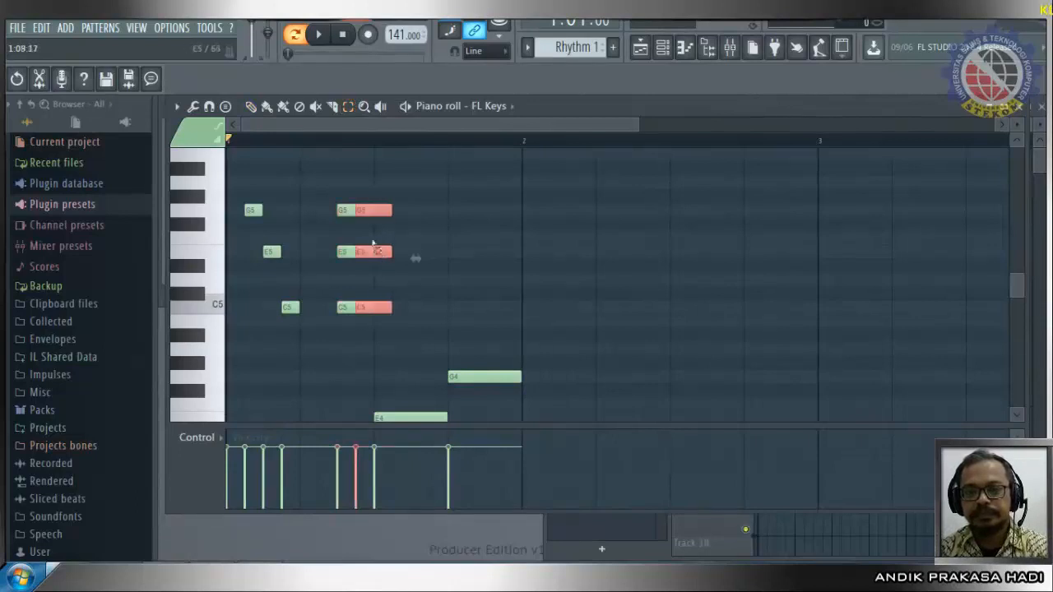
left_click(251, 106)
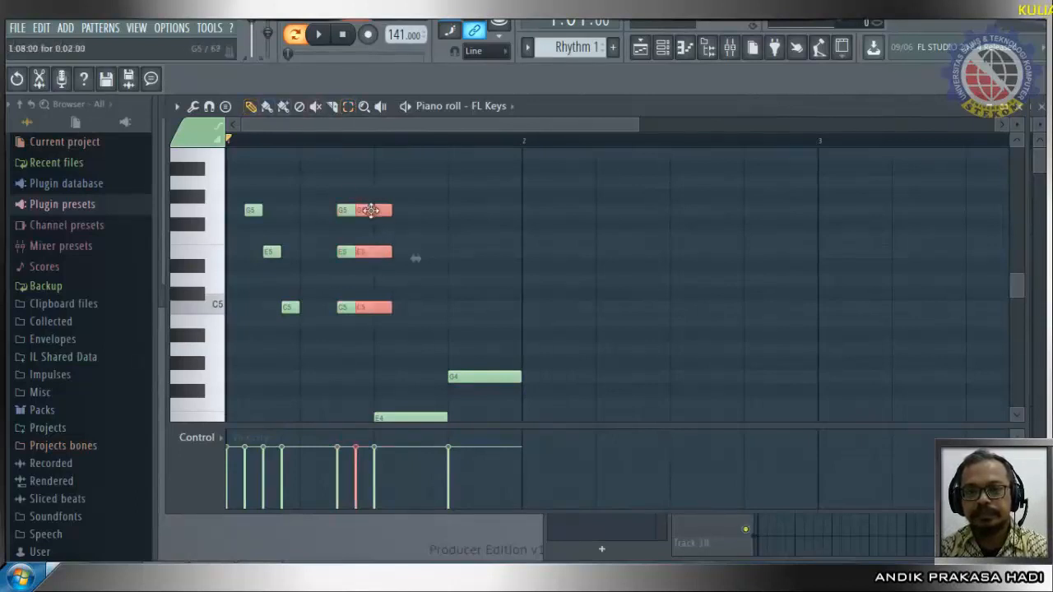
left_click_drag(371, 209, 496, 220)
key("ctrl+v")
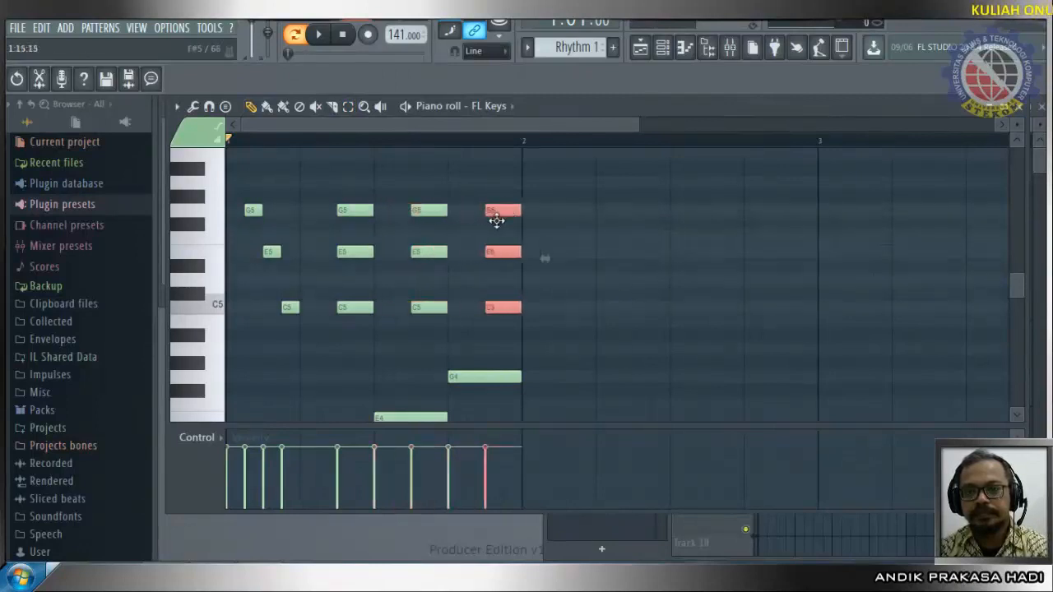
left_click(319, 35)
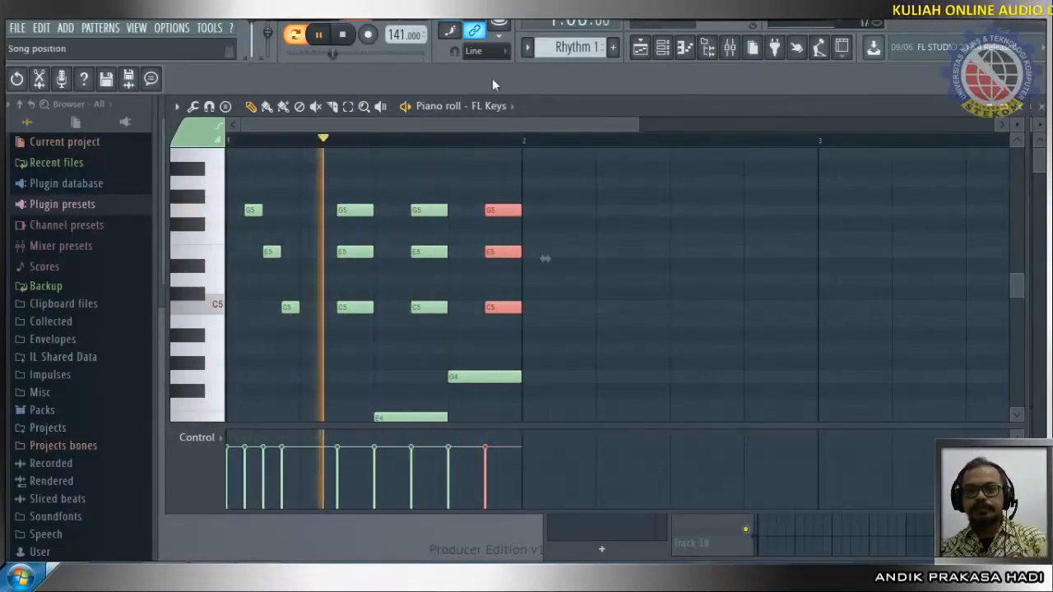
key("space")
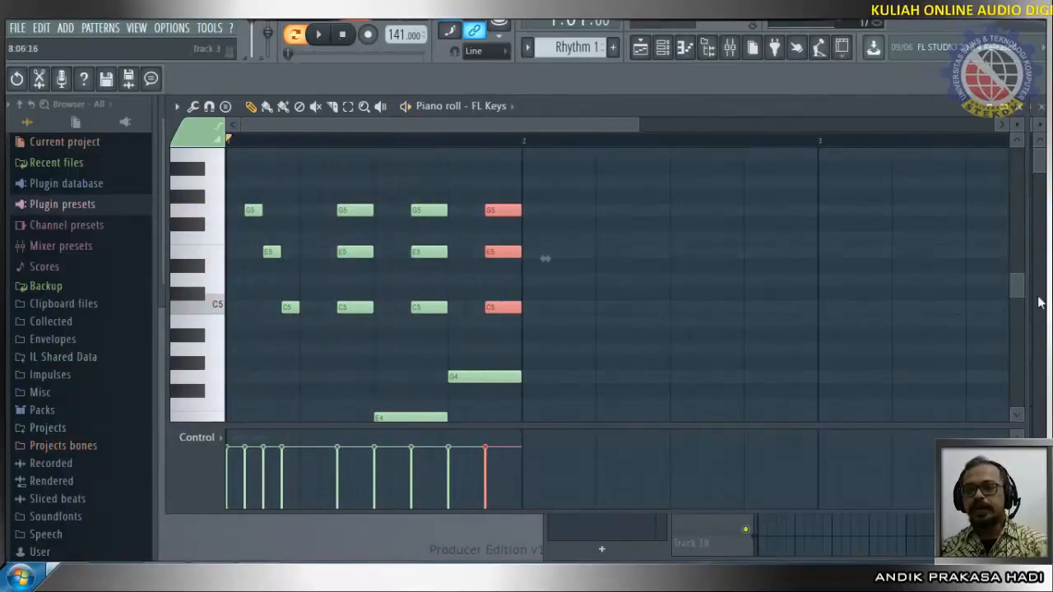
Step: Select all notes in bar 1 and duplicate them, with the copies shifted one step after the originals
left_click(1016, 418)
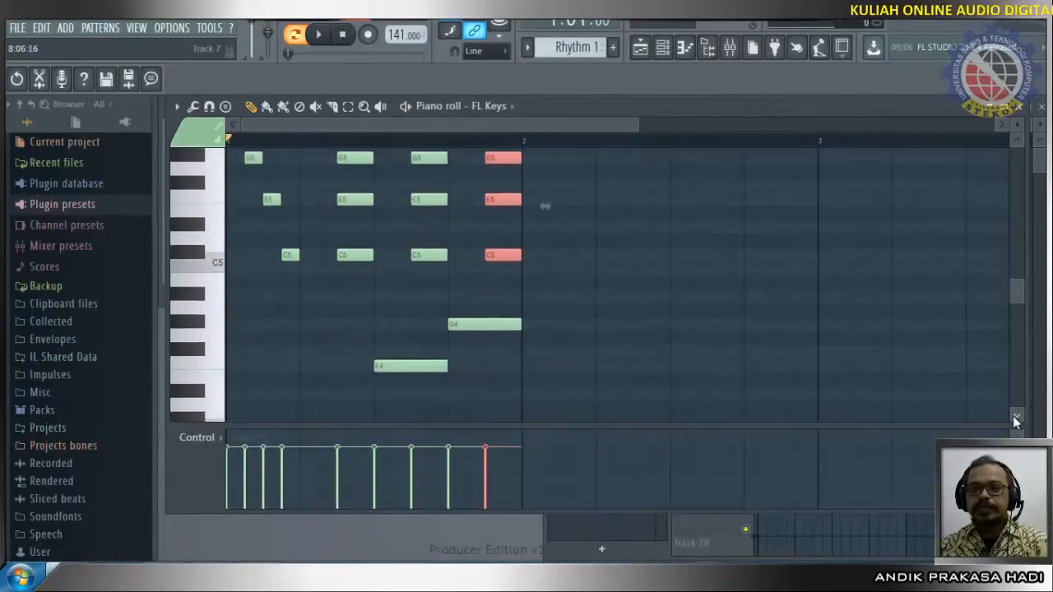
left_click(1016, 417)
scroll(573, 271, "up", 3)
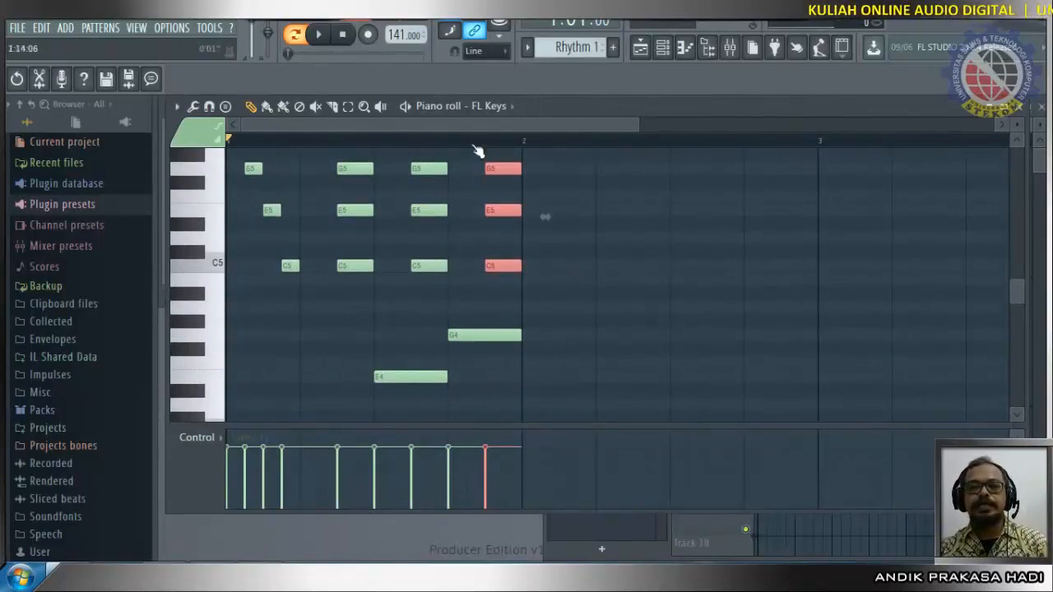
scroll(478, 151, "down", 3)
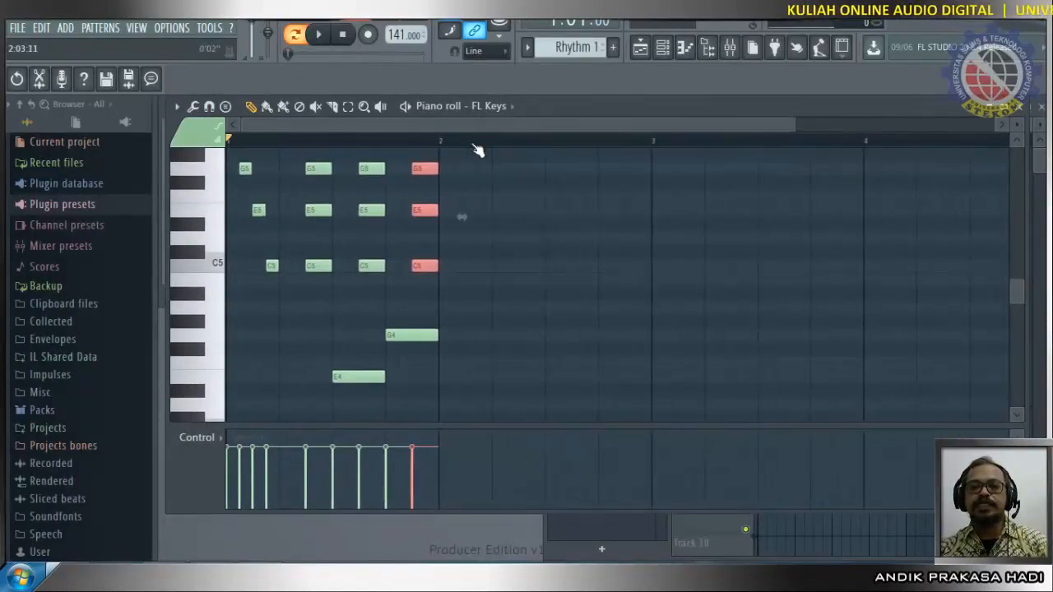
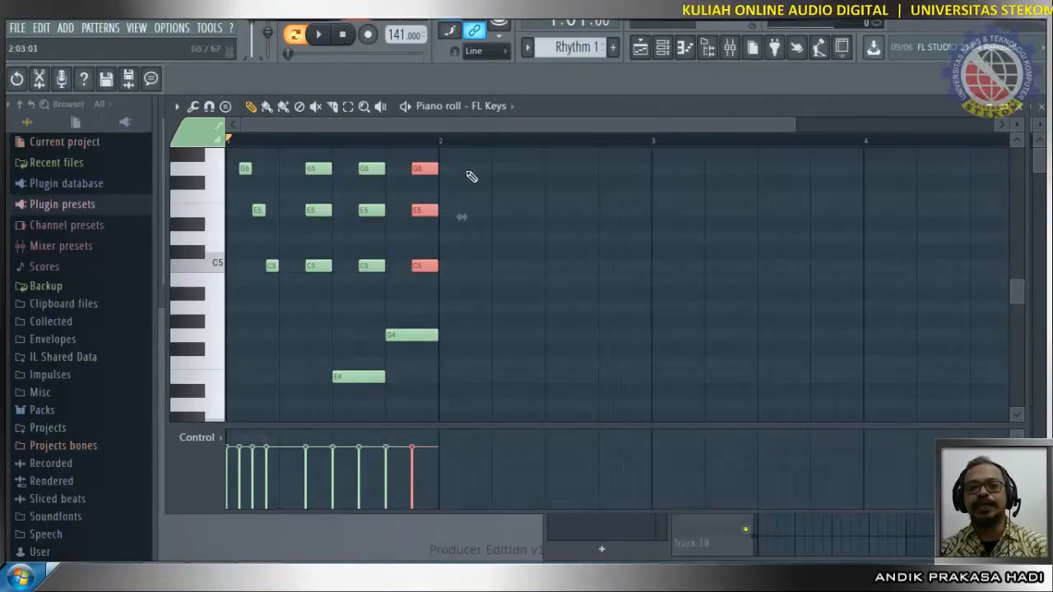
left_click(347, 107)
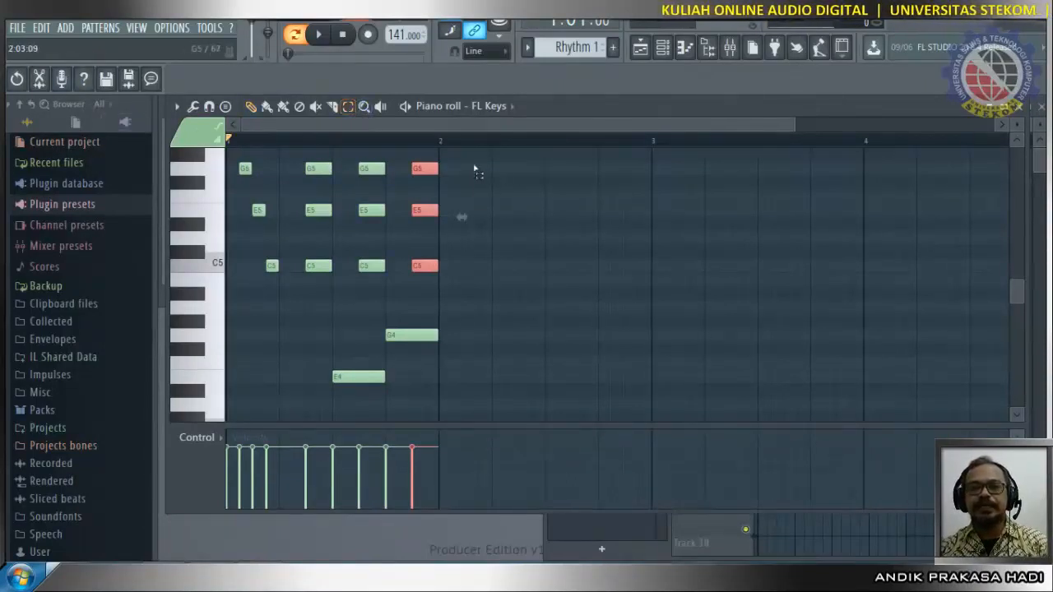
left_click_drag(455, 158, 229, 354)
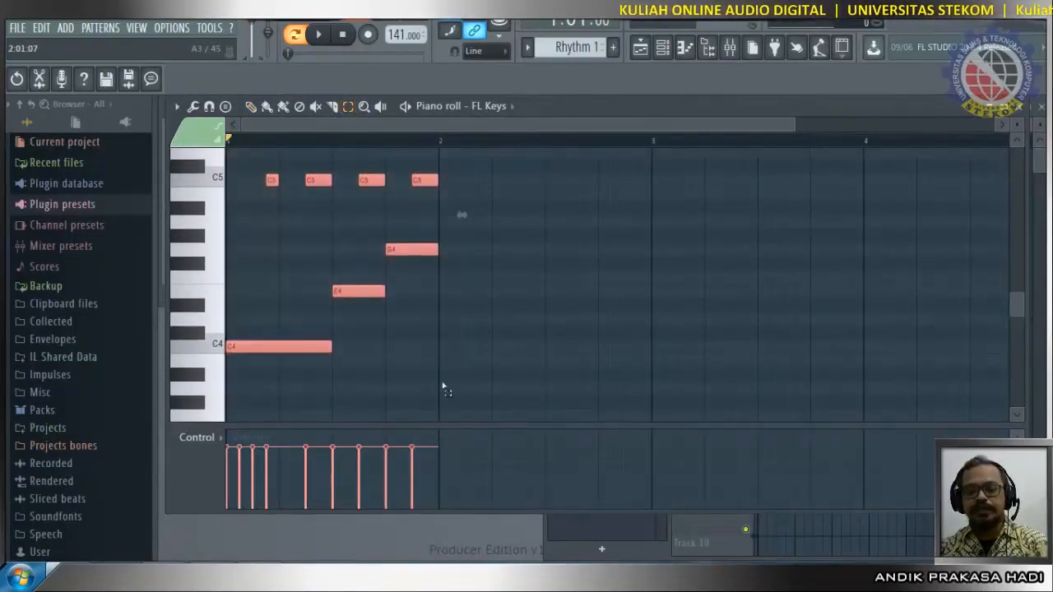
key("shift+Right")
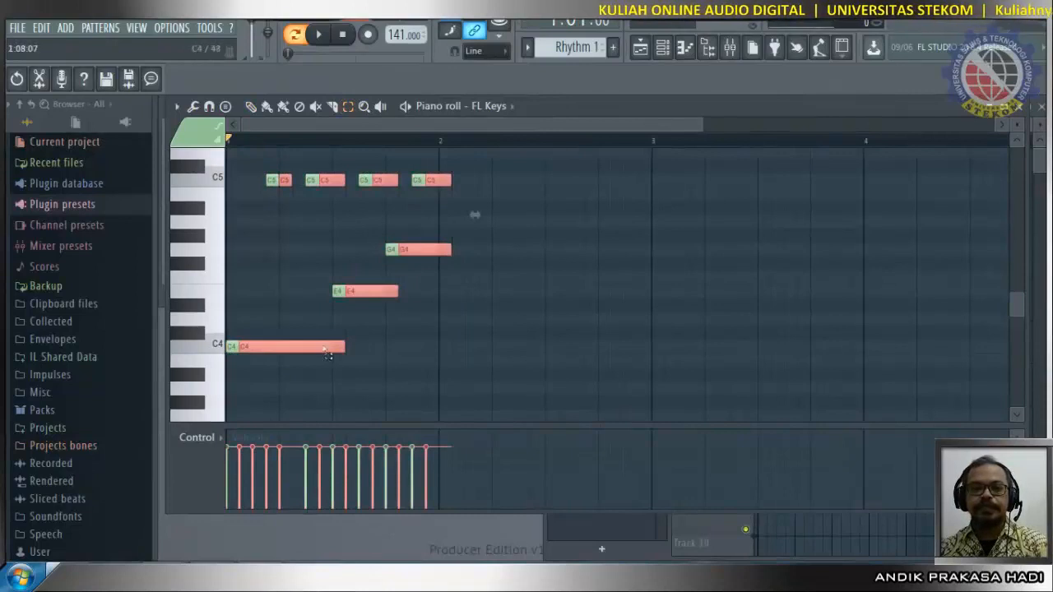
Step: Set the piano roll's key labels to All notes and switch to the Draw tool
scroll(328, 352, "down", 2)
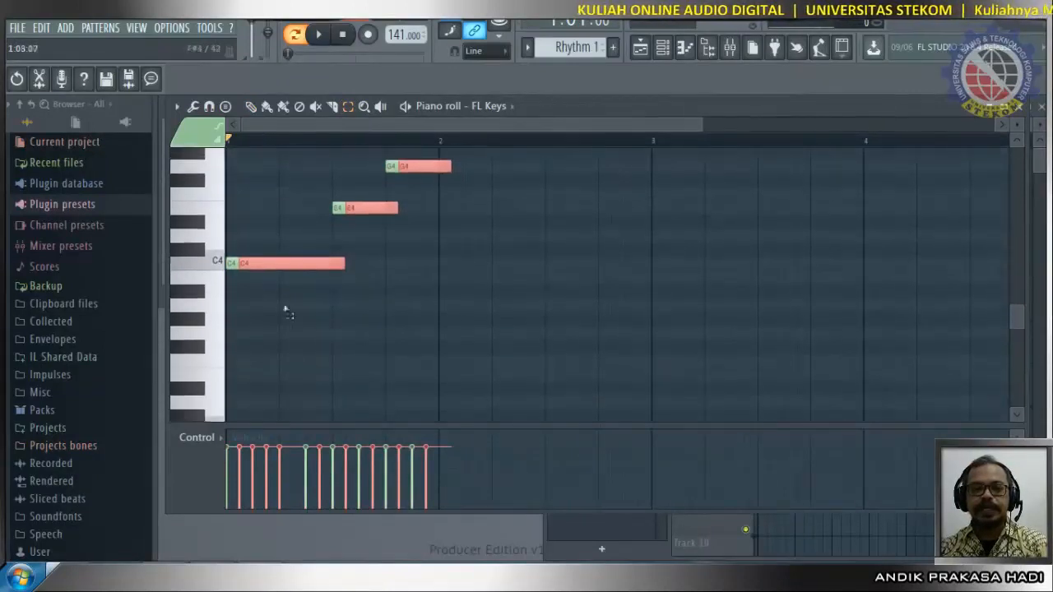
left_click(176, 107)
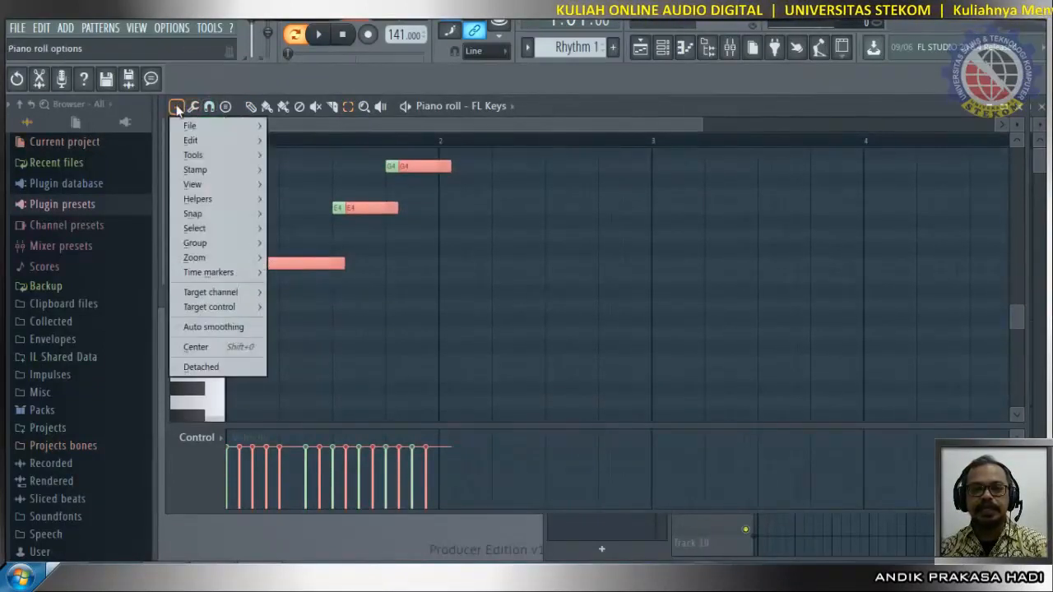
mouse_move(205, 184)
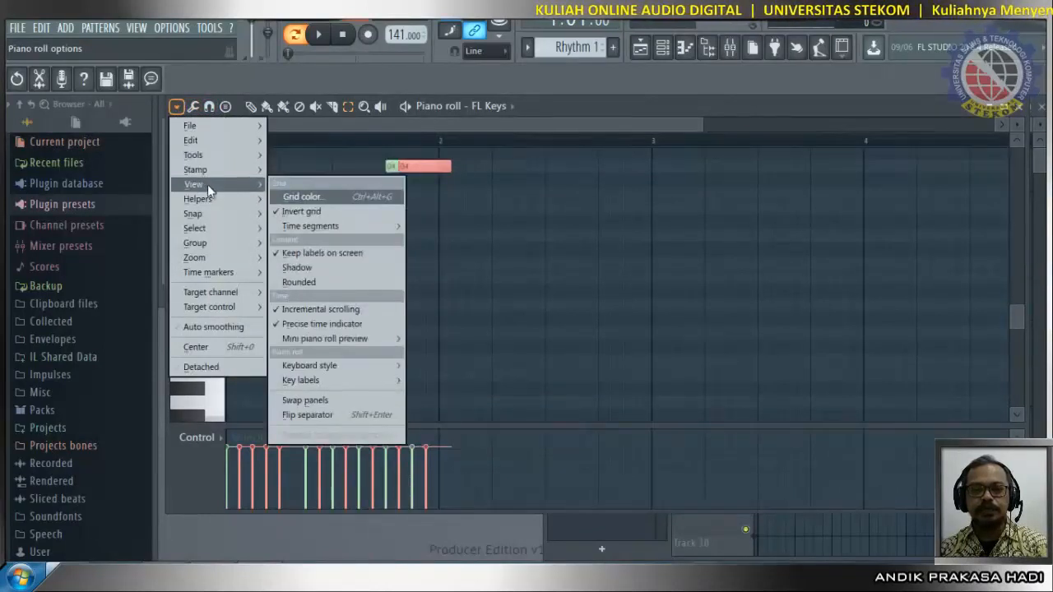
mouse_move(353, 380)
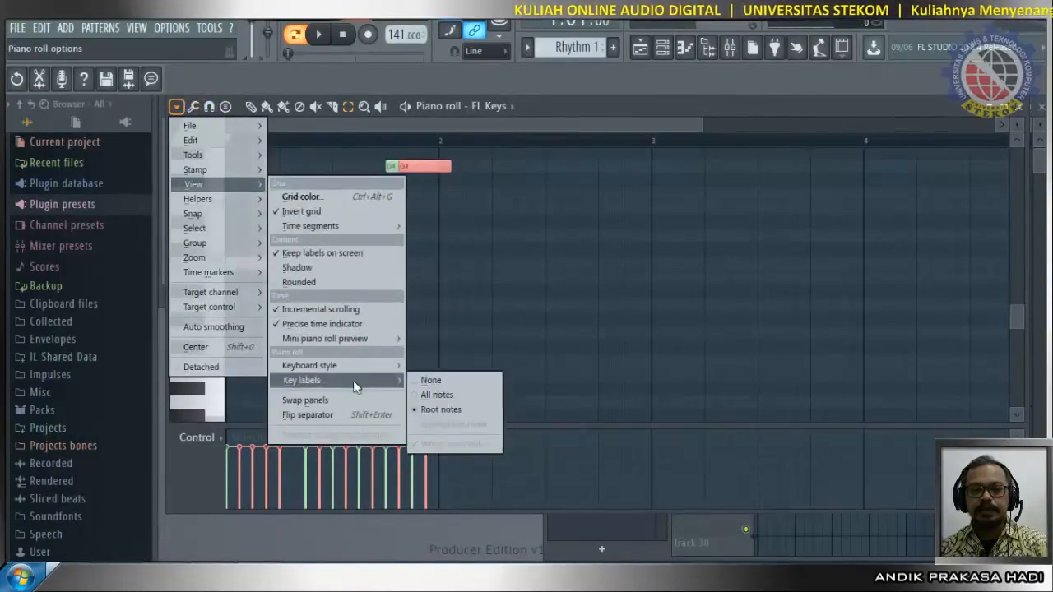
left_click(438, 393)
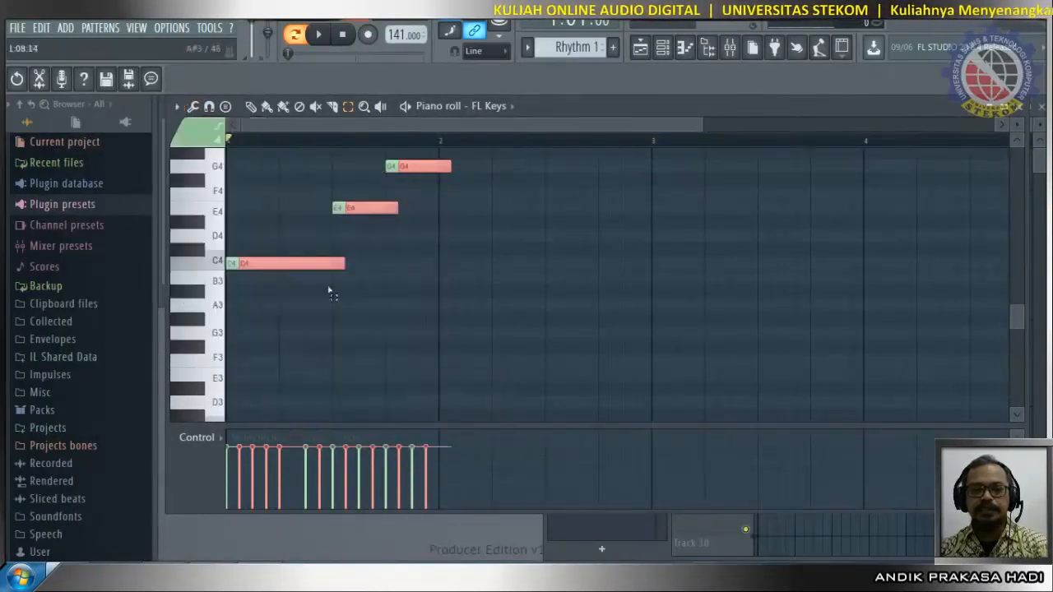
left_click(252, 106)
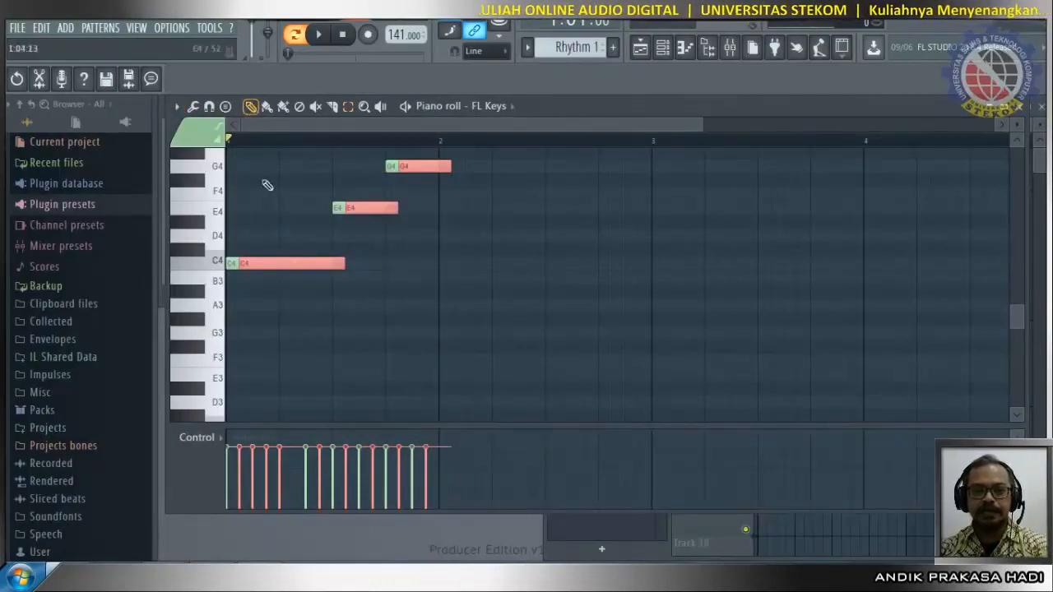
Step: Move the selected copy of the notes to the start of bar 2, transposed so its bass line begins on G3
left_click_drag(299, 265, 499, 340)
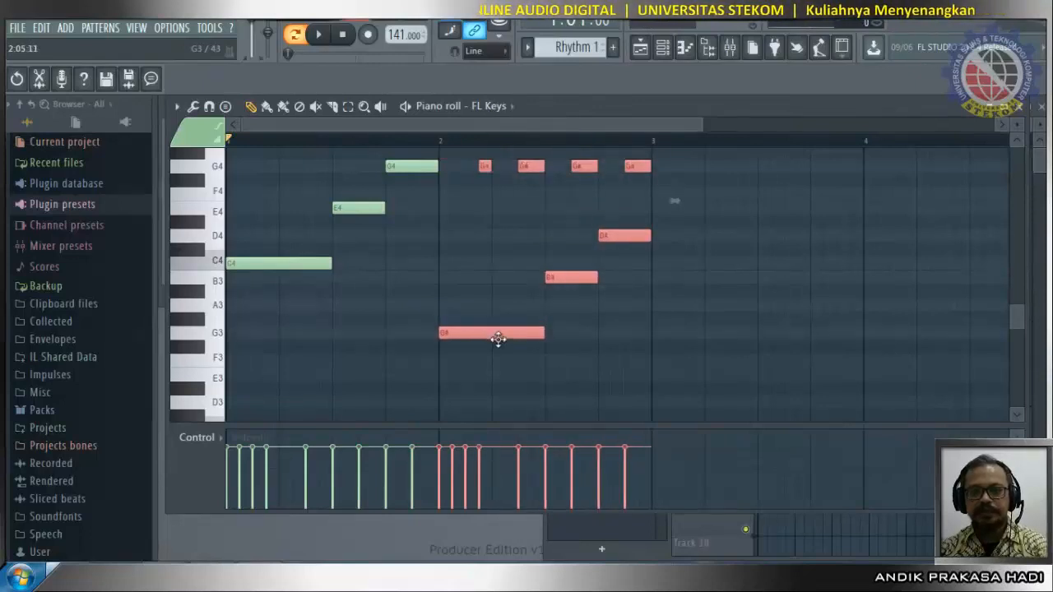
scroll(505, 319, "up", 8)
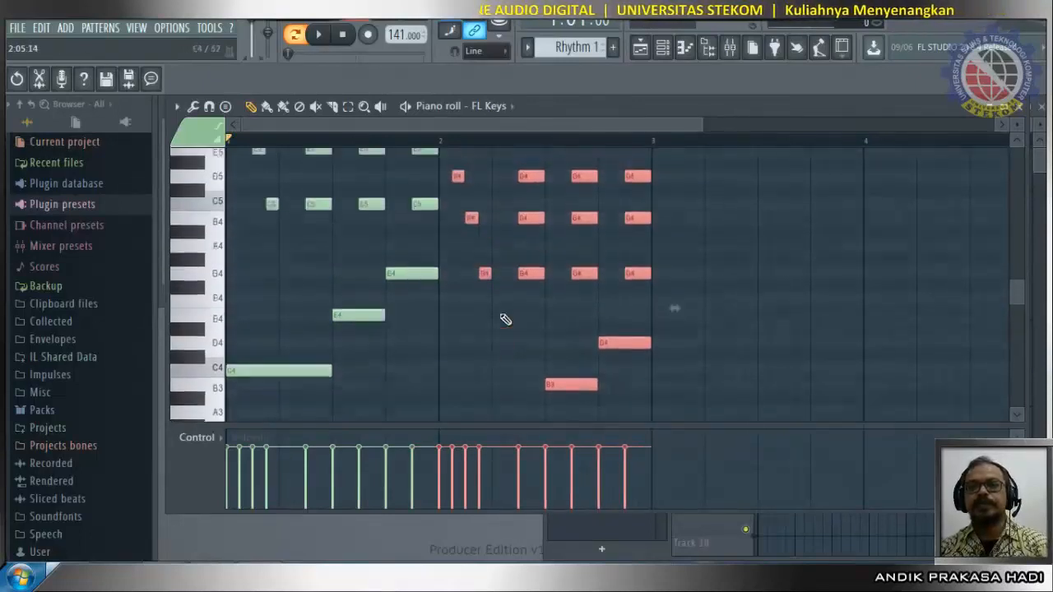
scroll(505, 319, "down", 6)
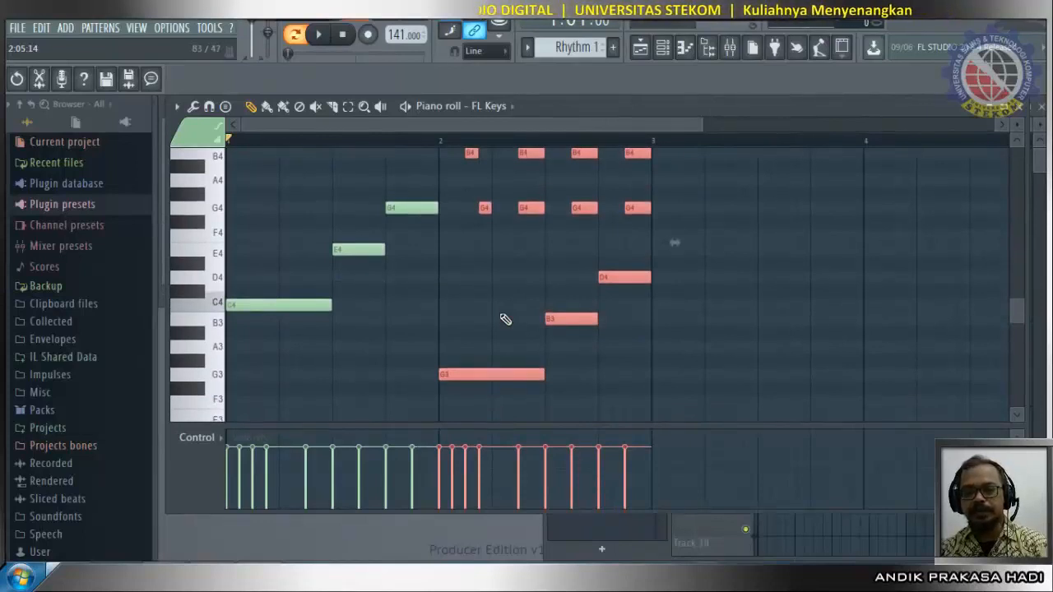
Step: Paste another copy of bar 2's notes and move it to bar 3, transposed so its bass line begins on D4
key("ctrl+v")
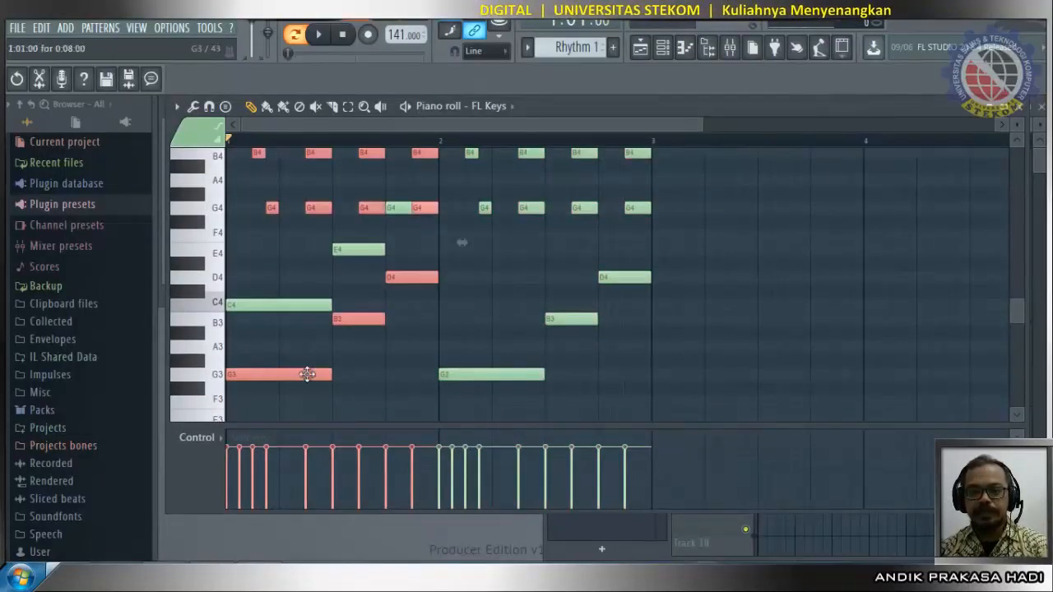
left_click_drag(320, 374, 737, 254)
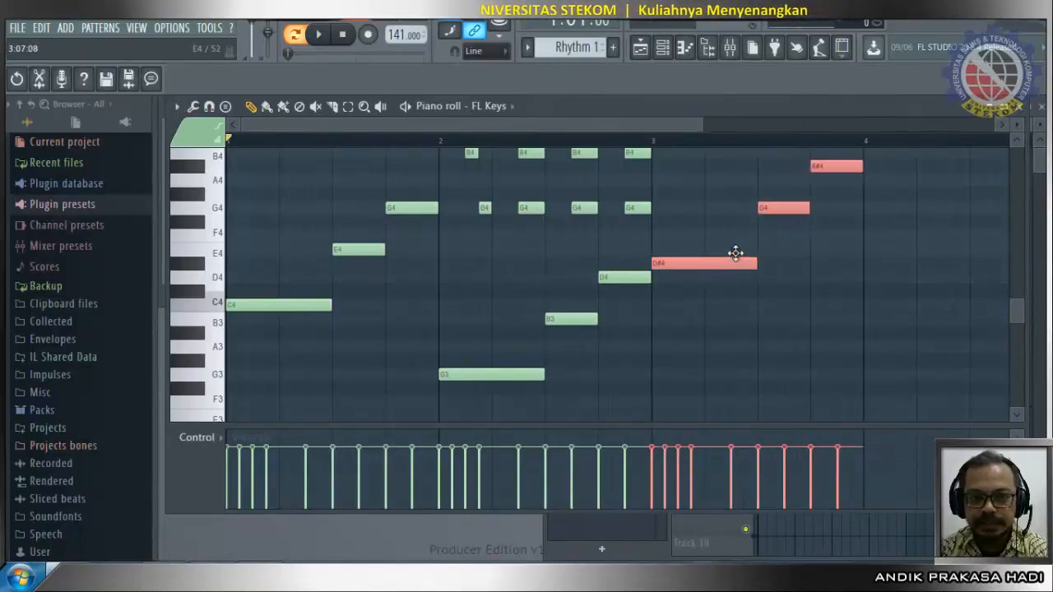
left_click_drag(738, 256, 735, 278)
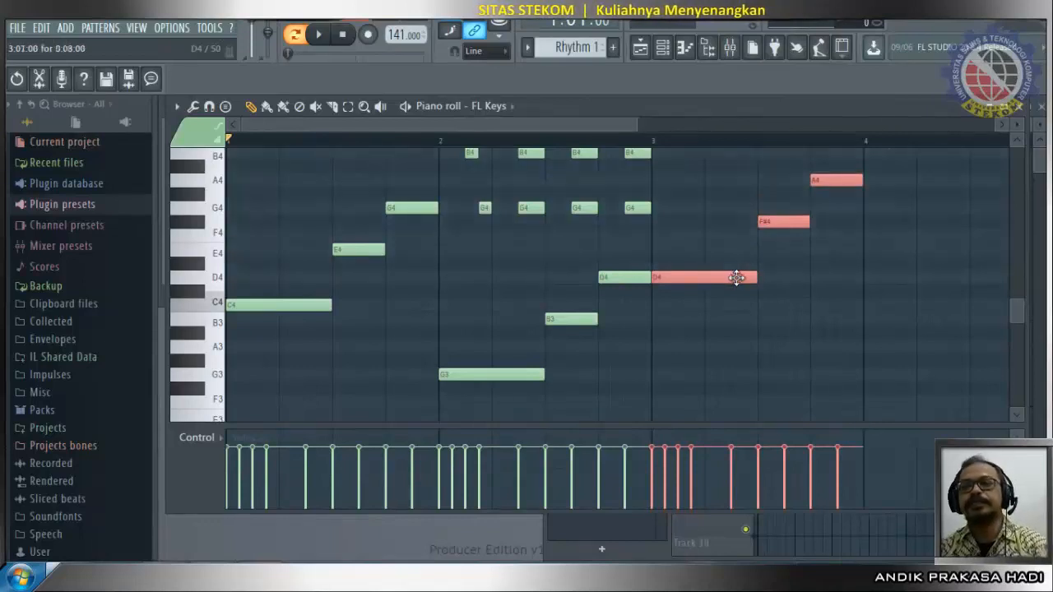
Step: Deselect the notes and lower the F#4 bass note in bar 3 to F4
scroll(837, 225, "up", 2)
left_click(857, 265)
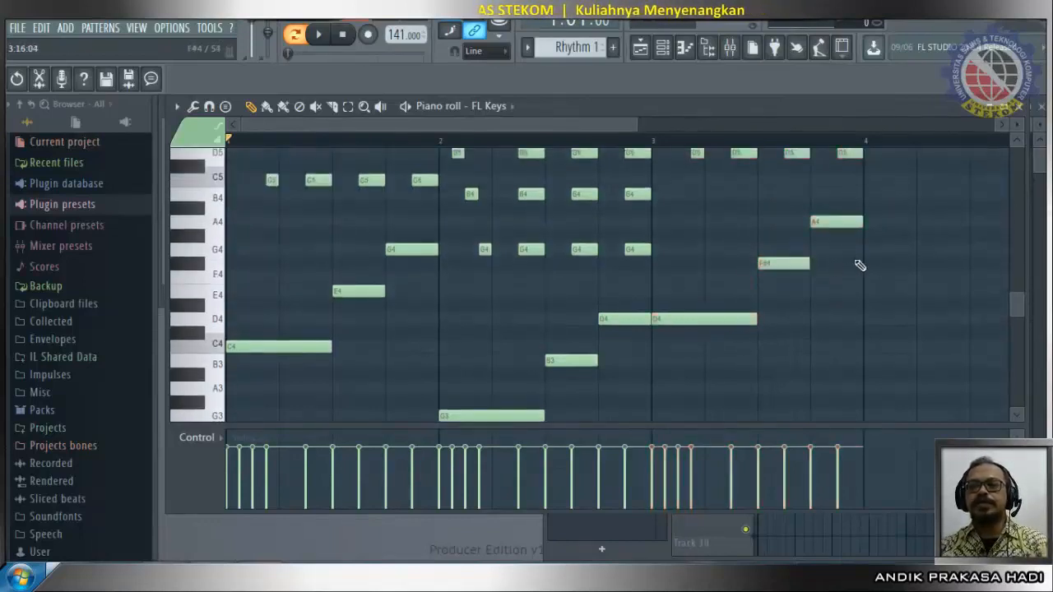
left_click(791, 265)
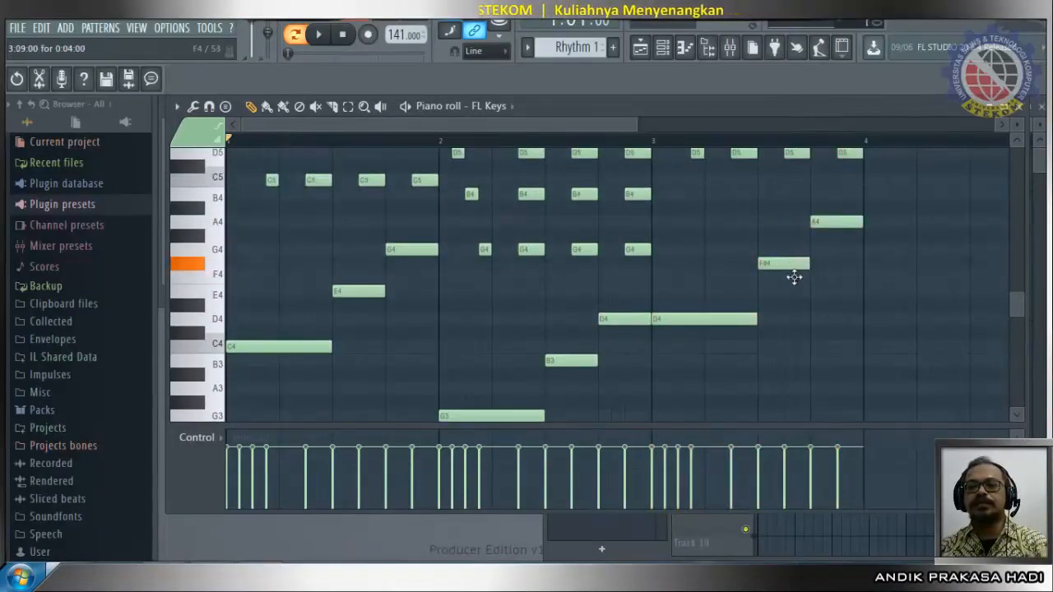
left_click_drag(794, 277, 796, 280)
Step: Select all the F#5 notes in bar 3 and lower them together to F5
scroll(798, 271, "up", 5)
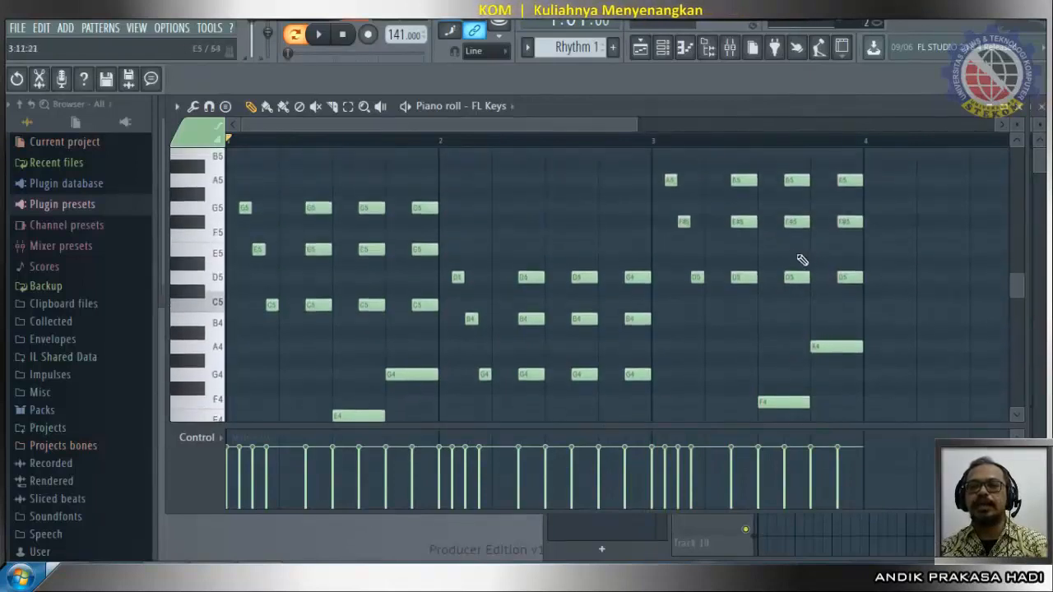
scroll(806, 263, "down", 3)
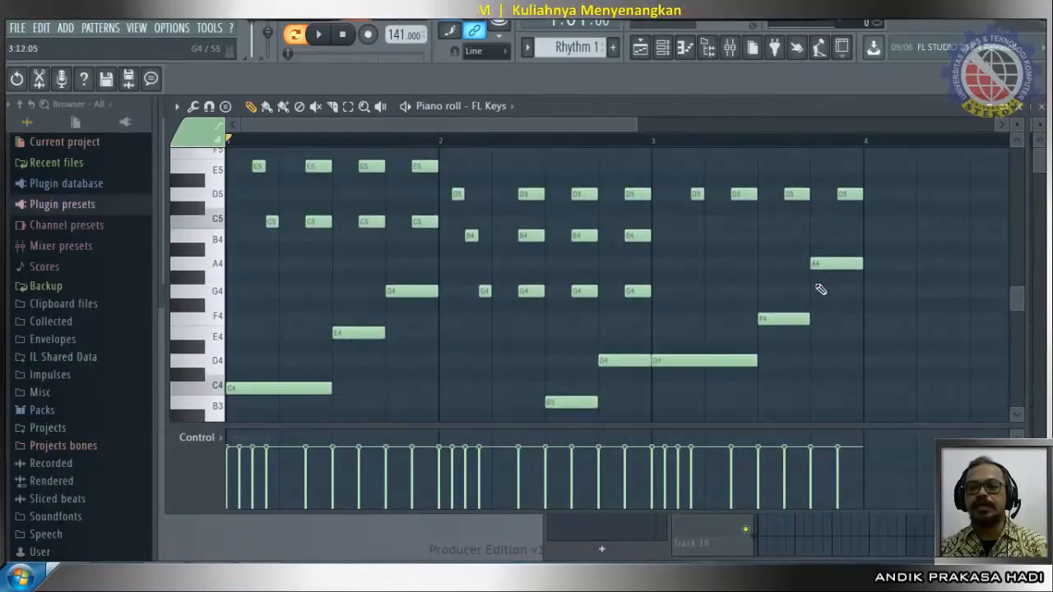
scroll(779, 319, "up", 3)
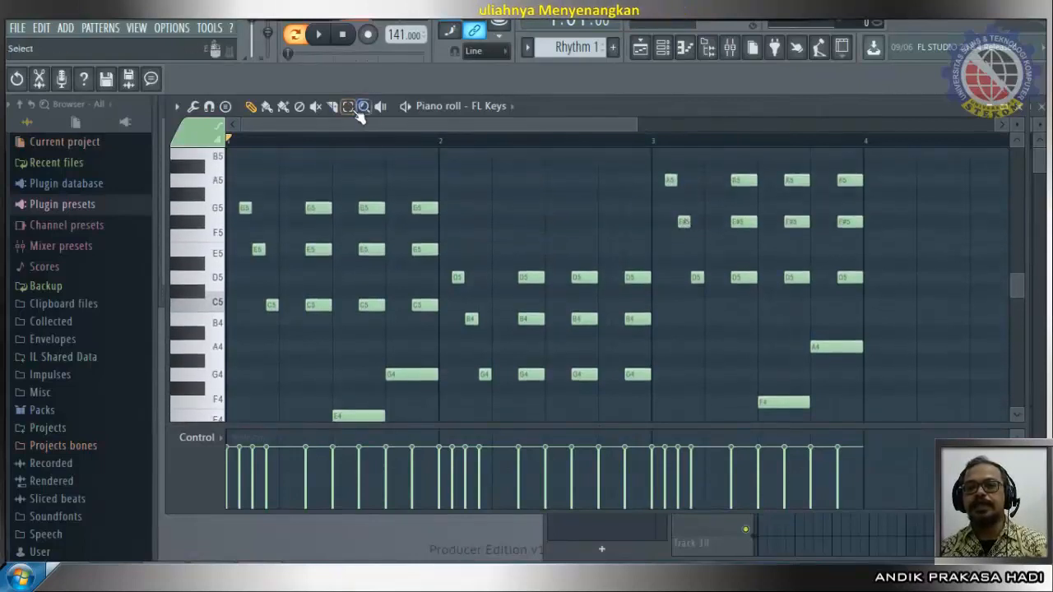
left_click_drag(877, 203, 653, 251)
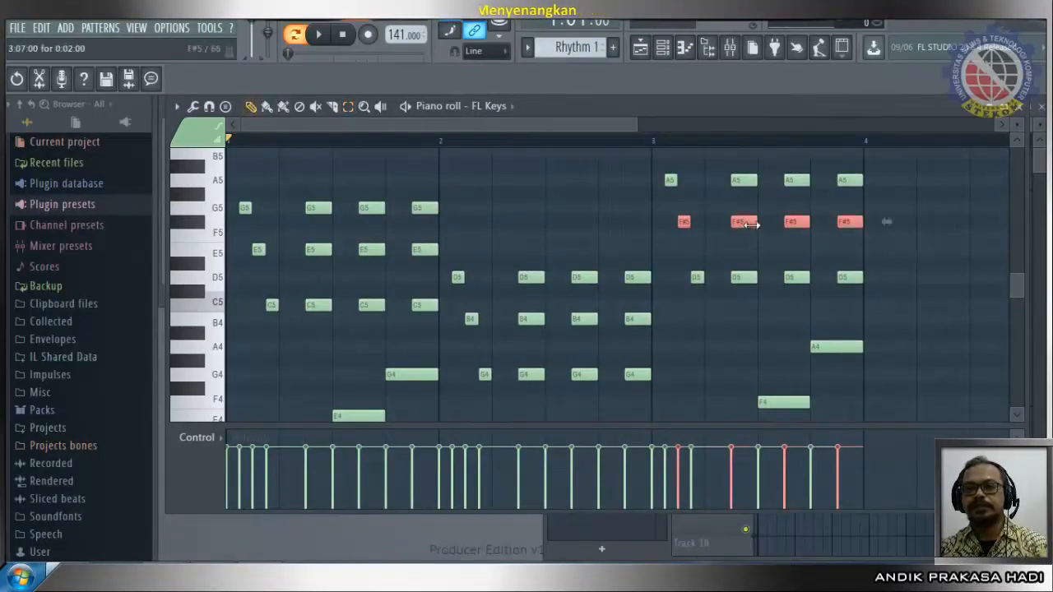
left_click_drag(741, 220, 741, 238)
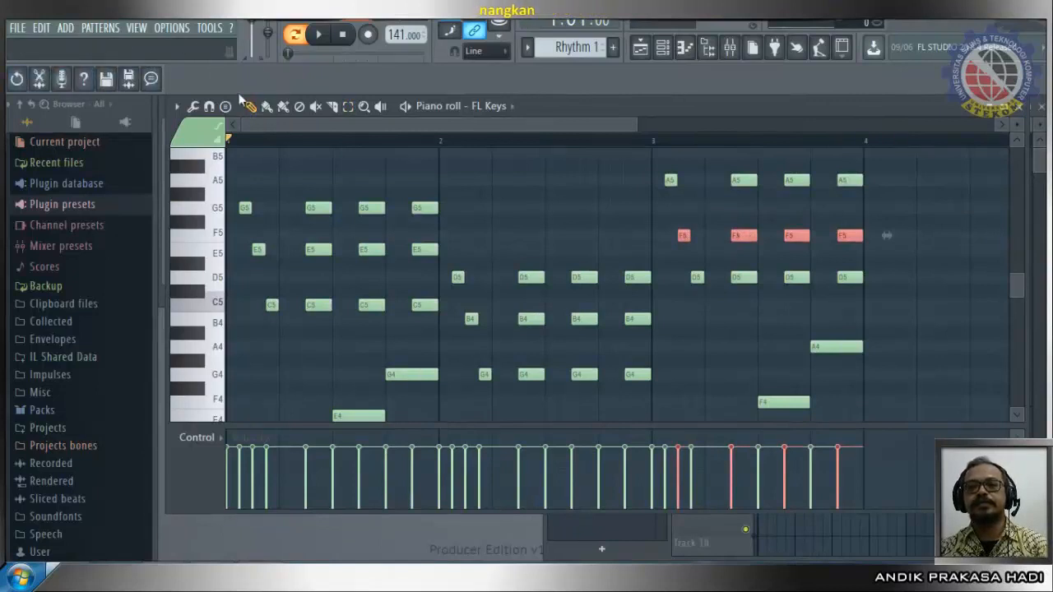
Step: Play the pattern to hear the three bars, stop playback and look over the notes
left_click(319, 34)
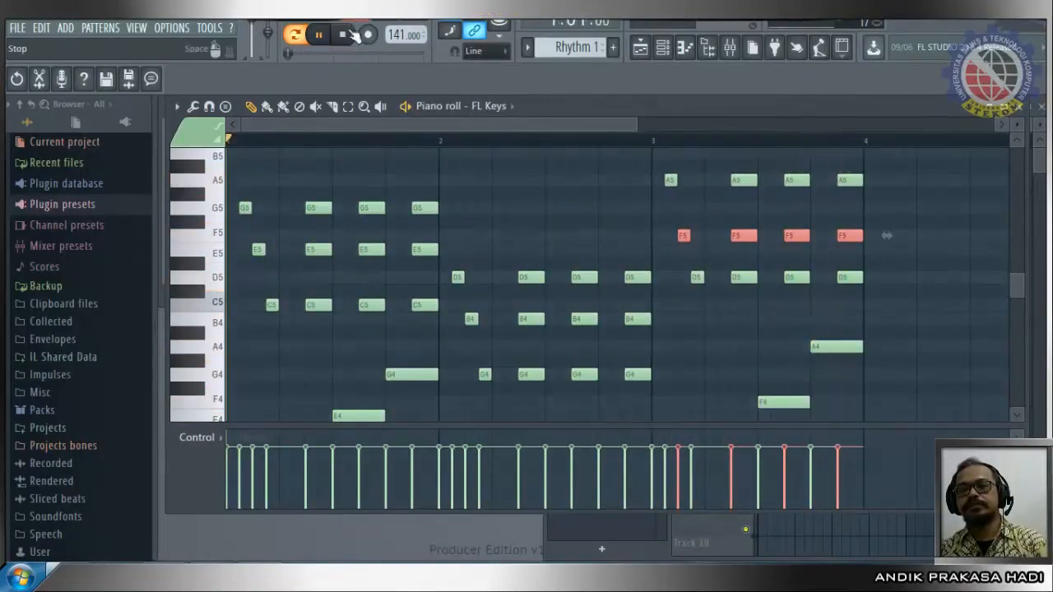
key("space")
scroll(884, 286, "down", 3)
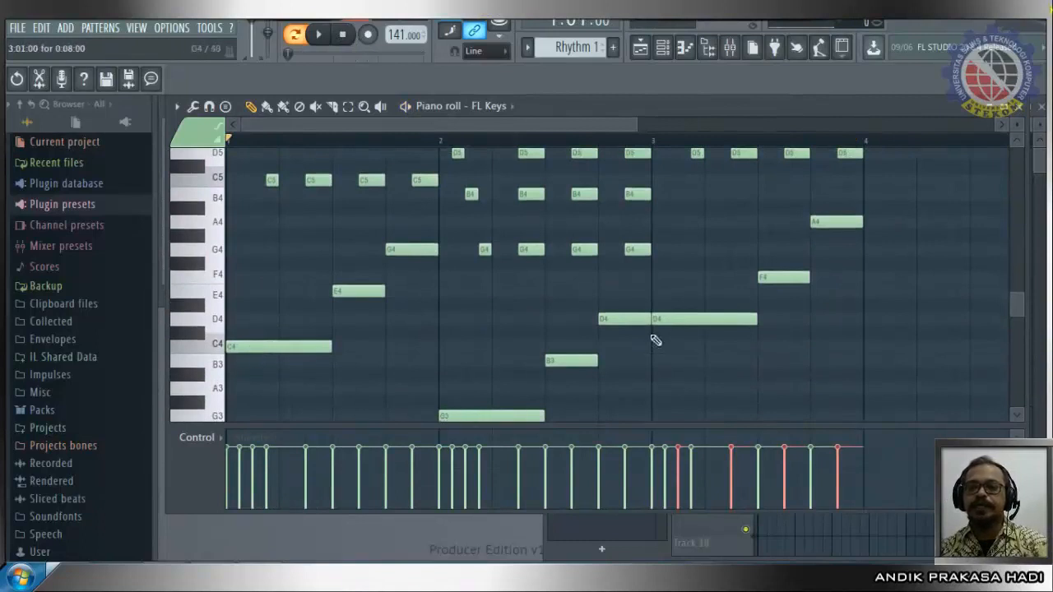
scroll(912, 323, "up", 3)
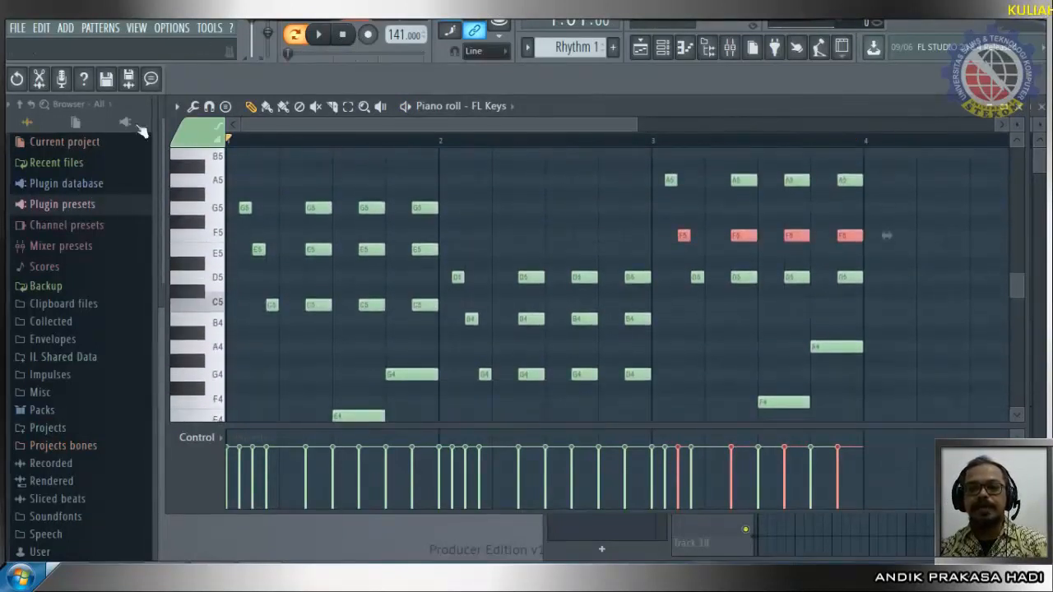
Step: Try to duplicate bar 3's notes into bar 4 with the bass line beginning on A4, and play the pattern
left_click(349, 108)
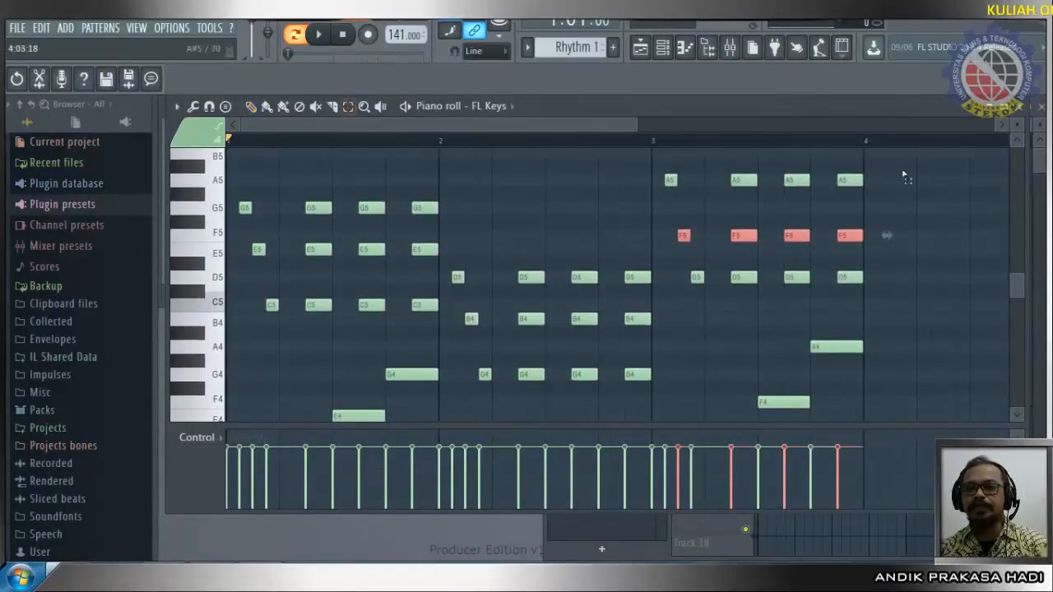
left_click_drag(905, 175, 679, 340)
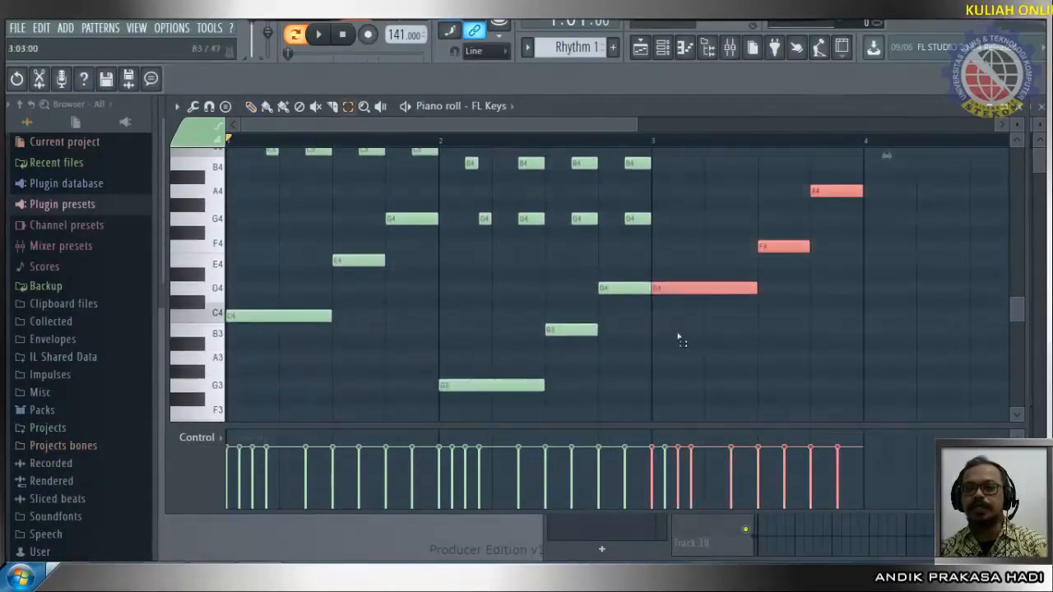
scroll(734, 339, "up", 3)
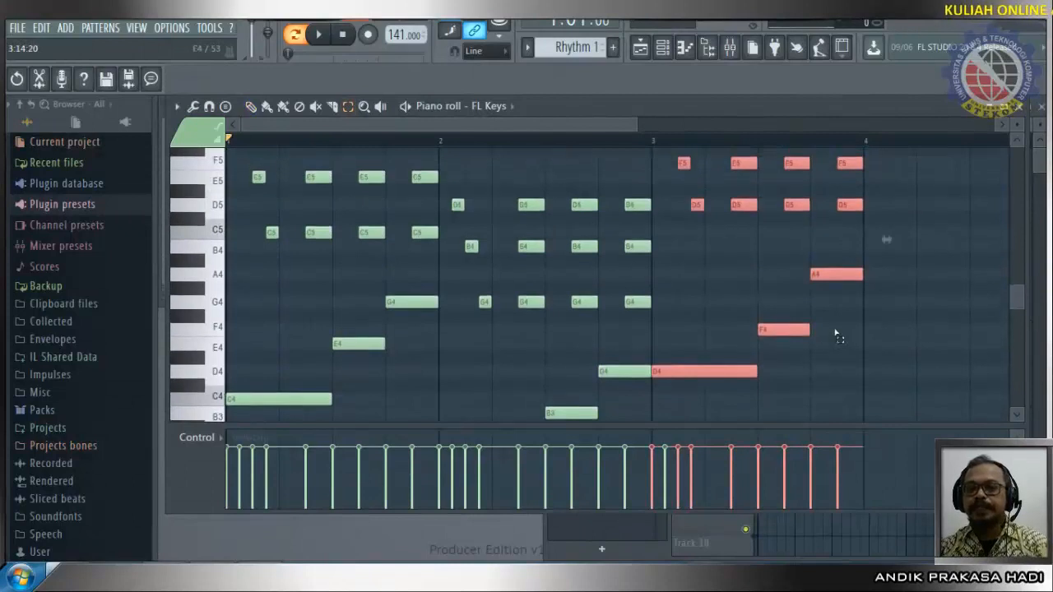
key("ctrl+v")
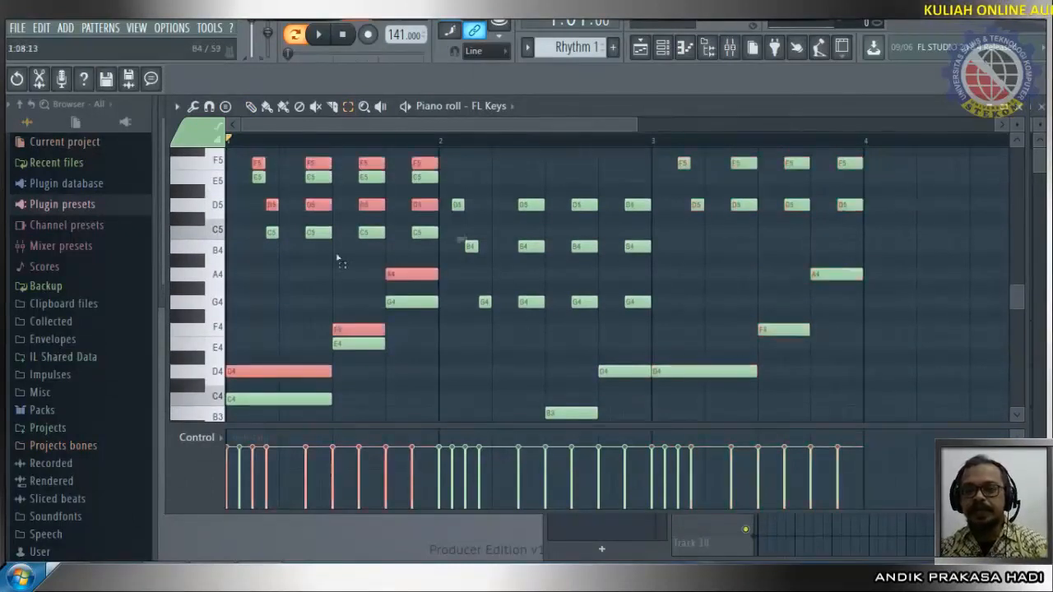
left_click(252, 110)
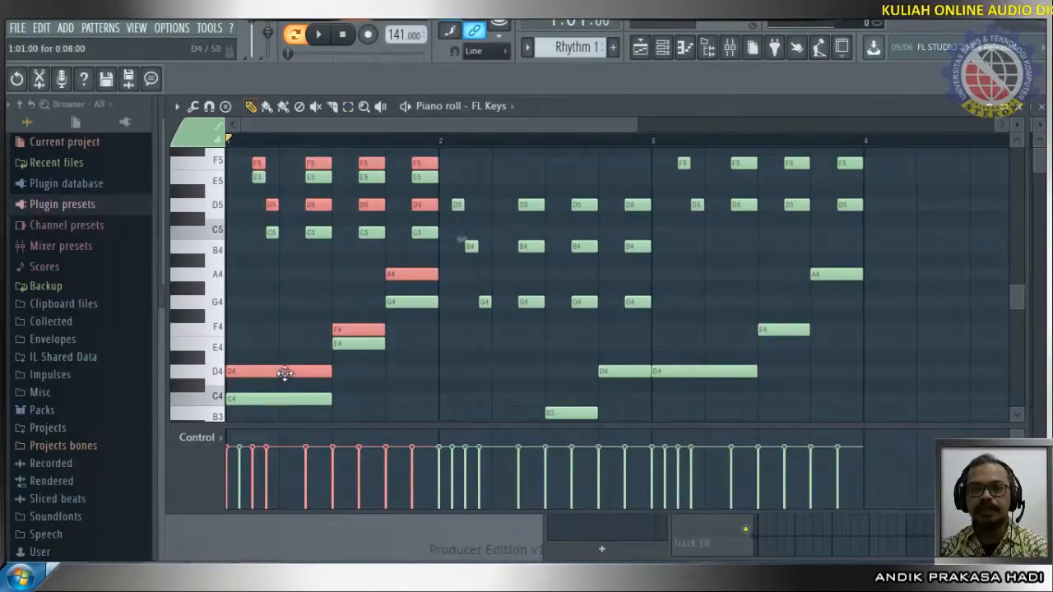
left_click_drag(284, 372, 877, 276)
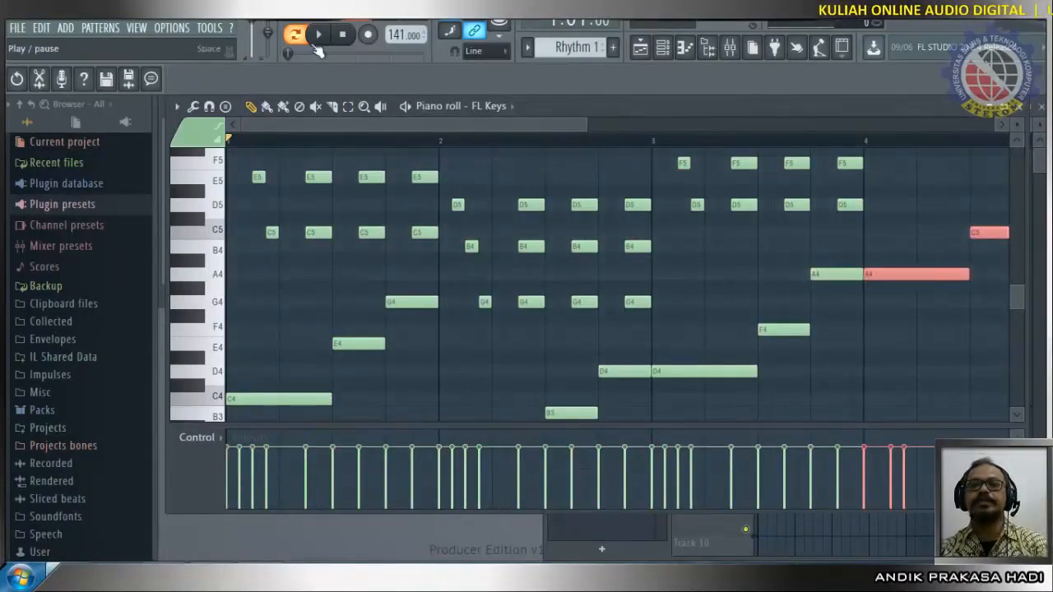
left_click(321, 39)
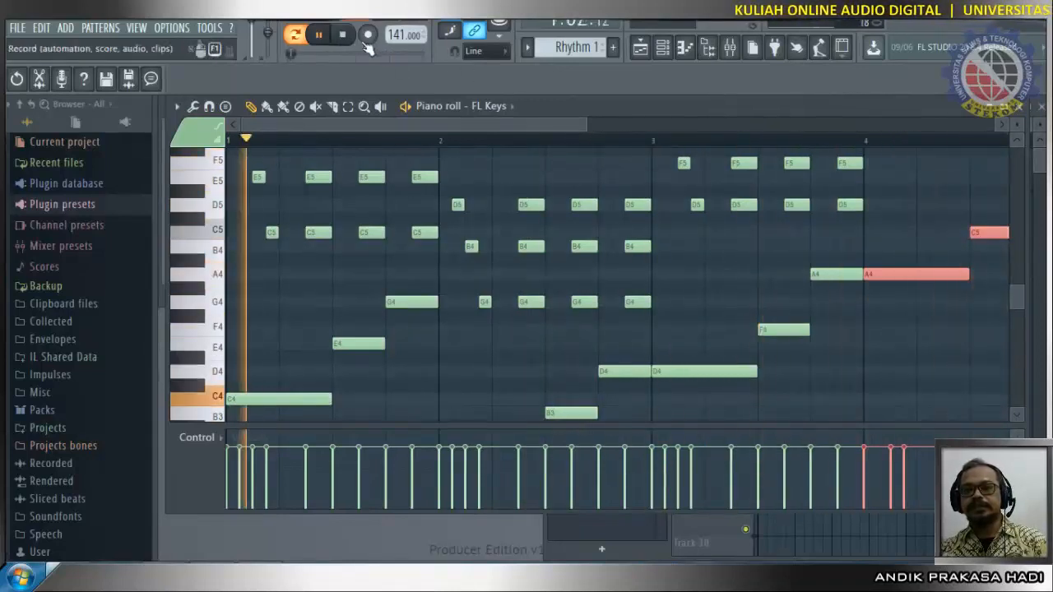
scroll(905, 324, "up", 4)
scroll(909, 324, "down", 4)
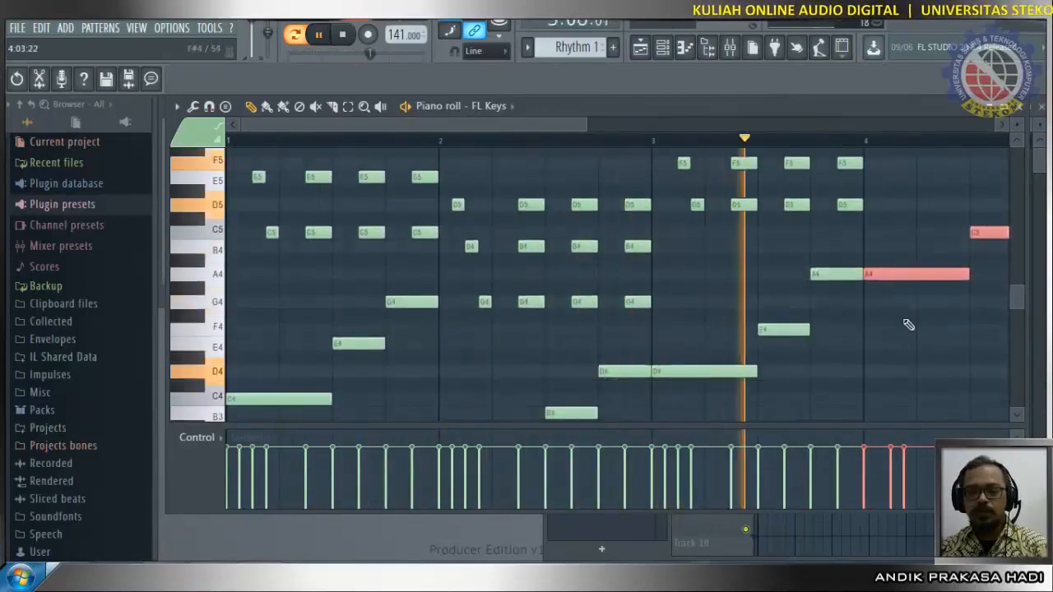
Step: Undo the move and paste of the bar 4 copy, and stop playback
key("ctrl+z")
scroll(908, 325, "up", 3)
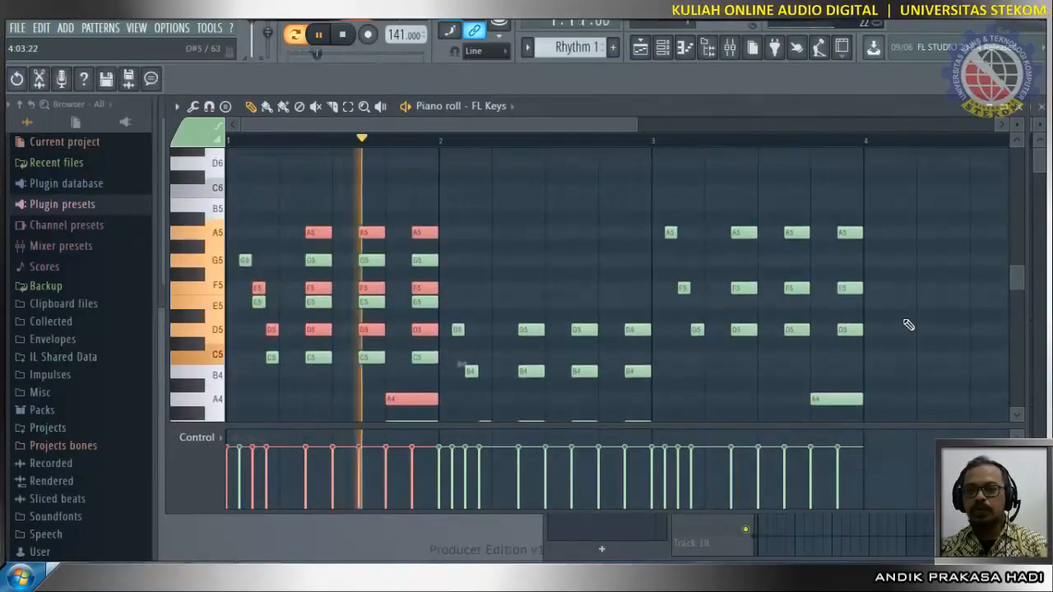
key("ctrl+z")
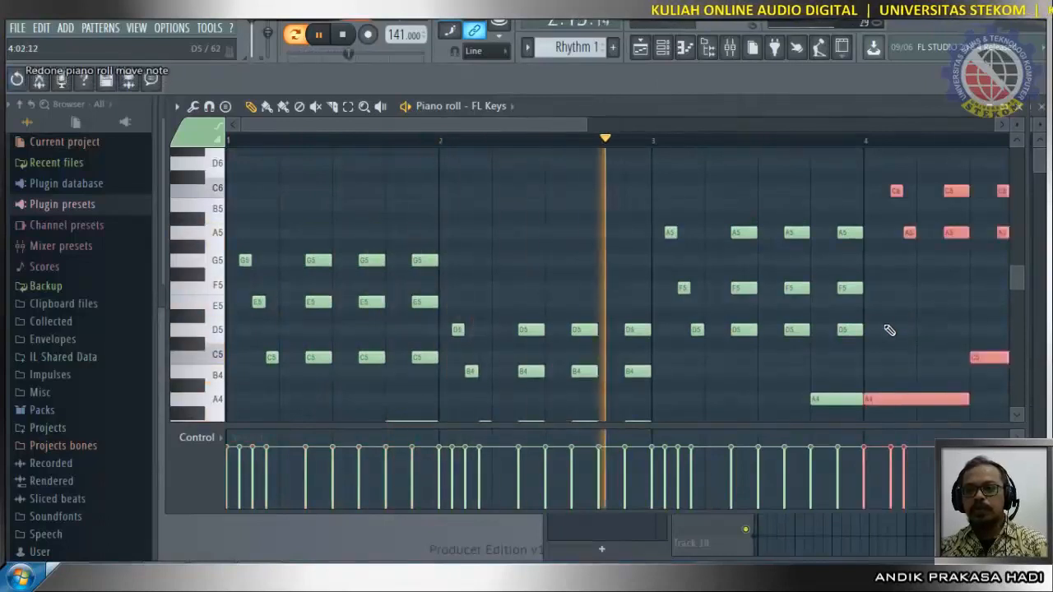
key("ctrl+z")
key("ctrl+alt+z")
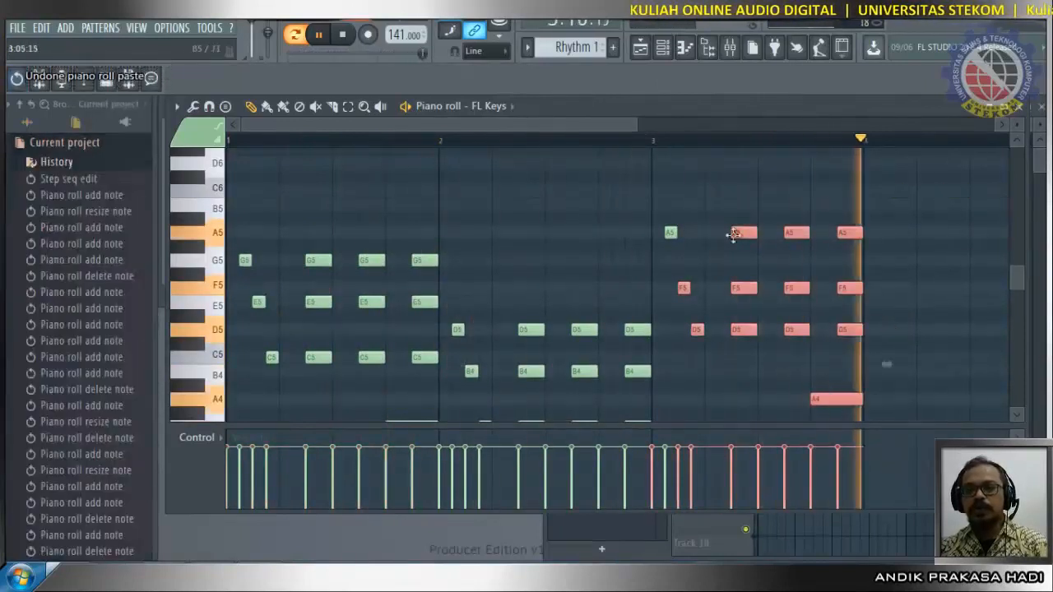
left_click(343, 36)
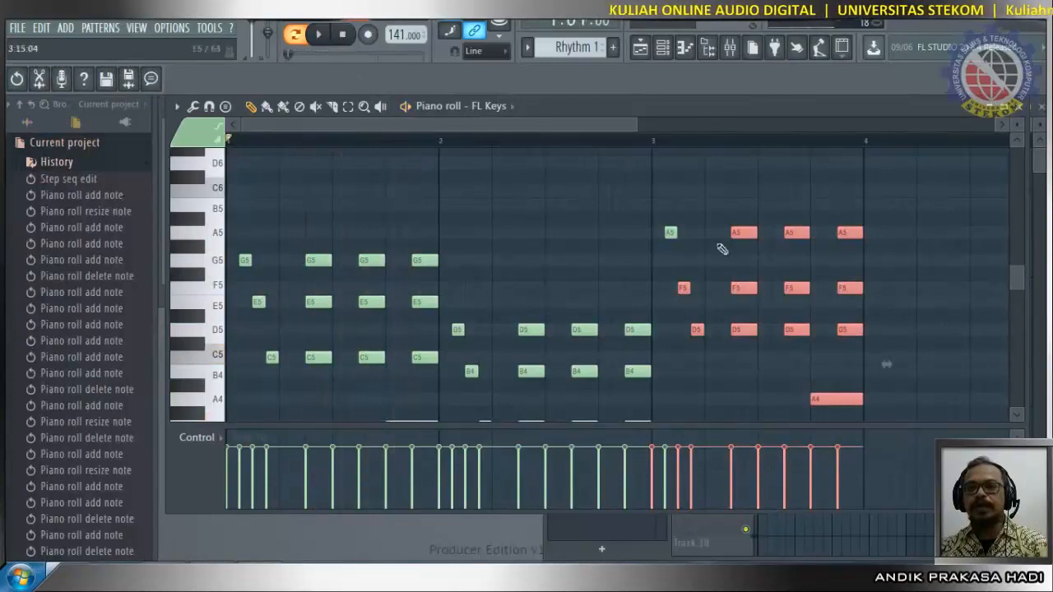
Step: Select all of bar 3's notes, including the first A5, and duplicate them into bar 4 with the bass line beginning on A4
left_click(670, 232)
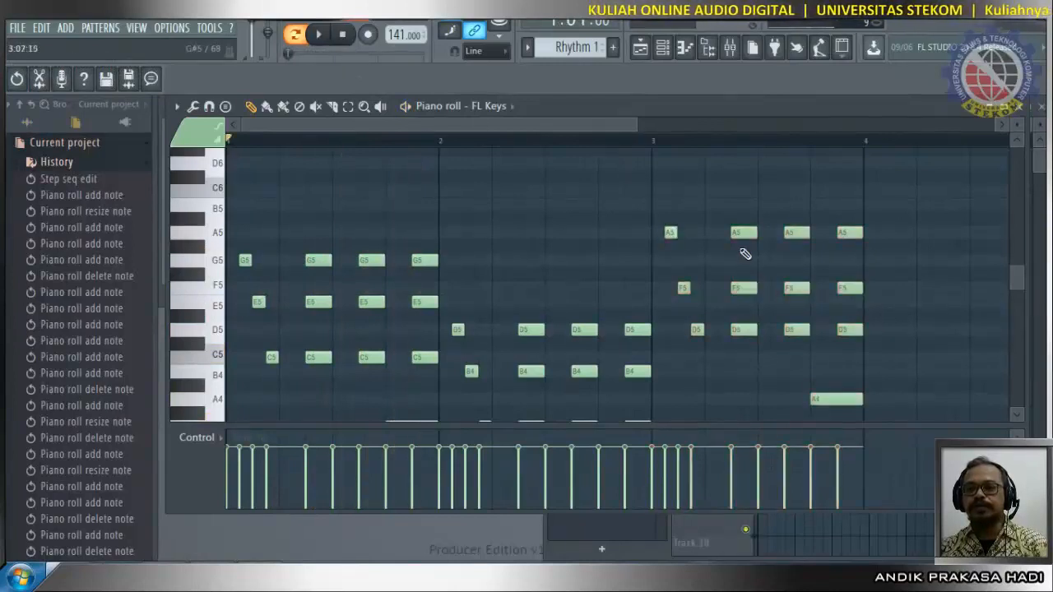
scroll(871, 335, "down", 3)
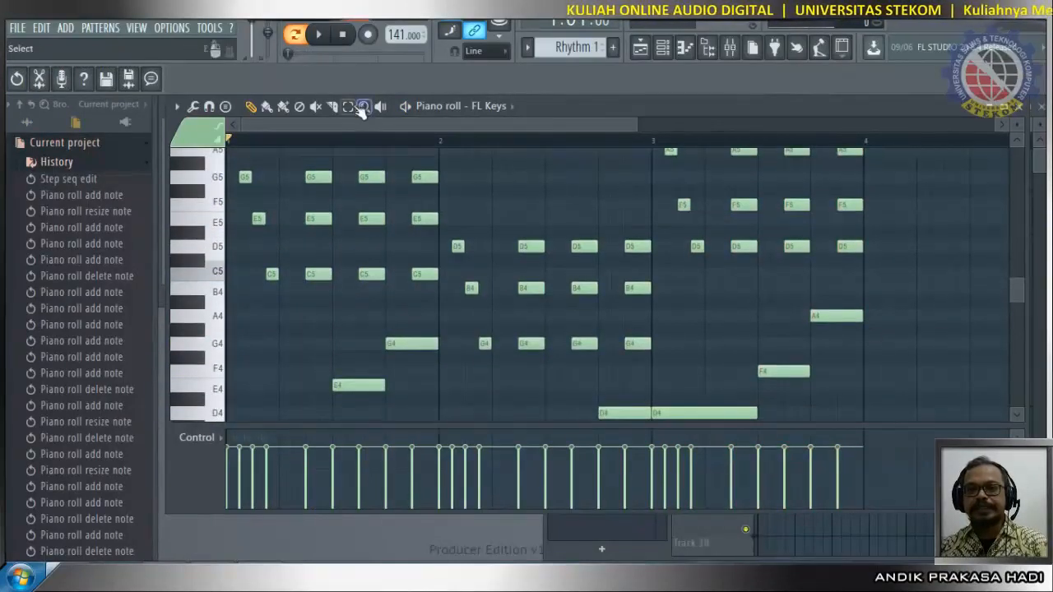
scroll(508, 151, "down", 5)
left_click_drag(892, 188, 664, 341)
scroll(760, 321, "up", 8)
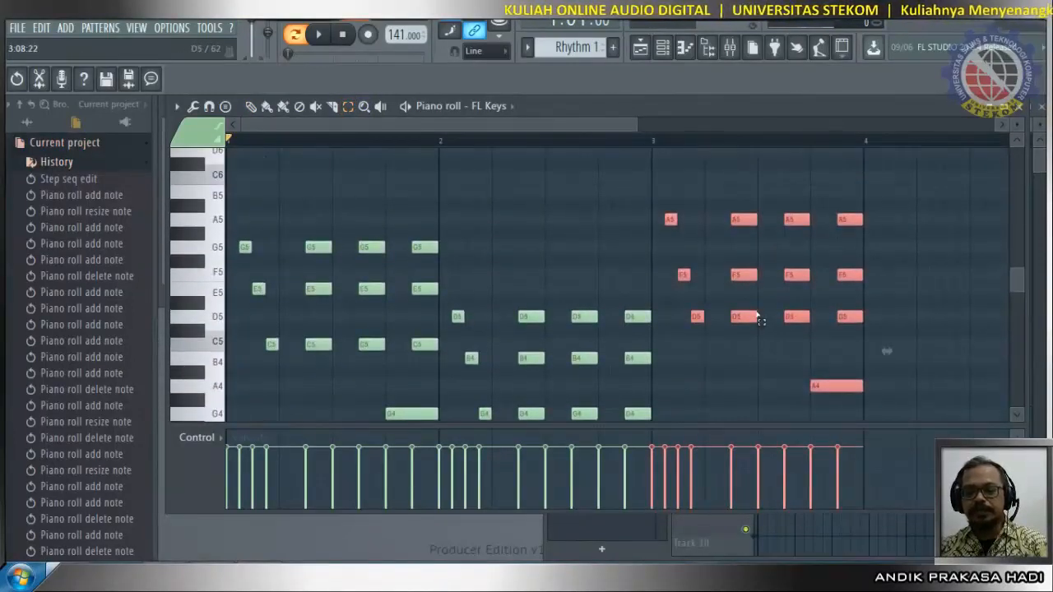
key("ctrl+v")
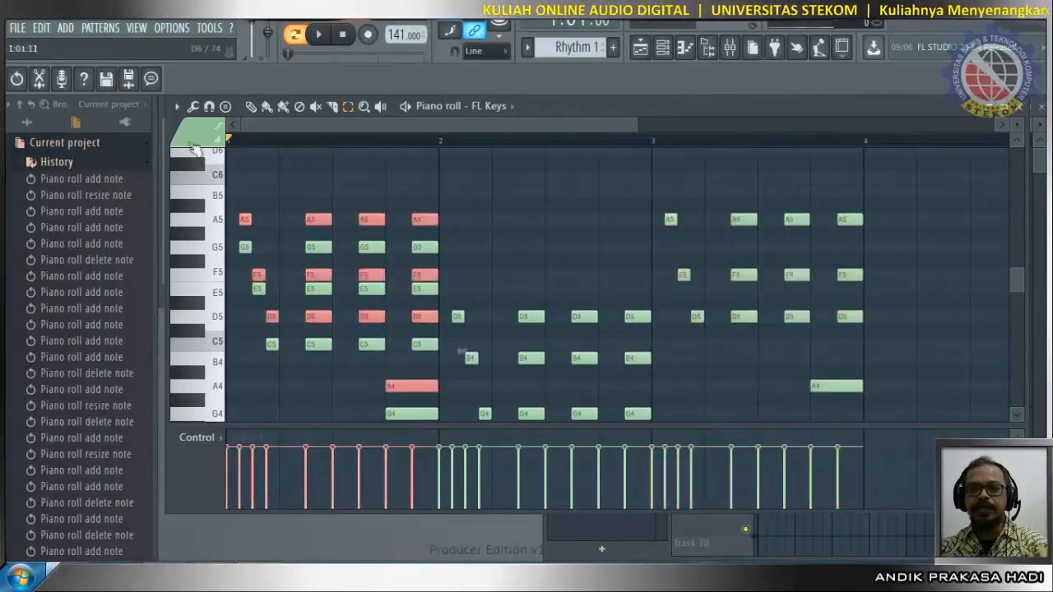
left_click_drag(1016, 281, 1017, 303)
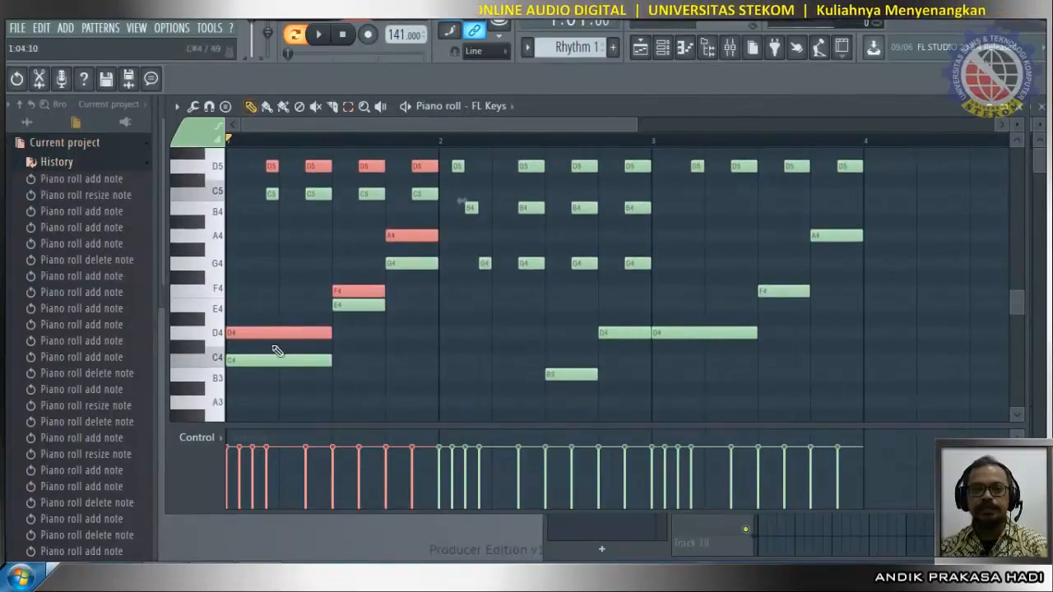
left_click_drag(274, 332, 902, 346)
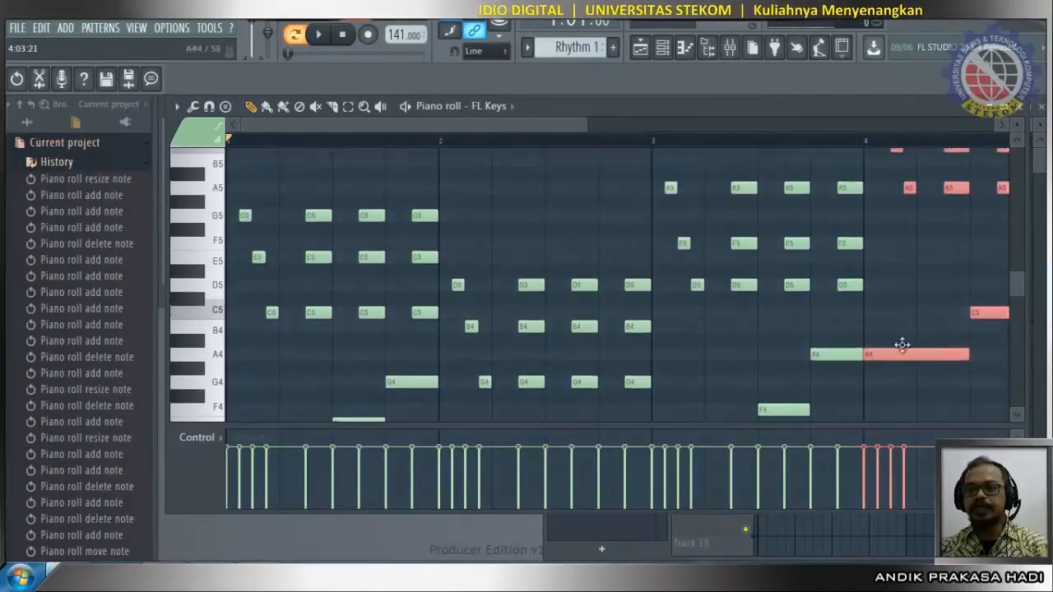
scroll(902, 345, "up", 5)
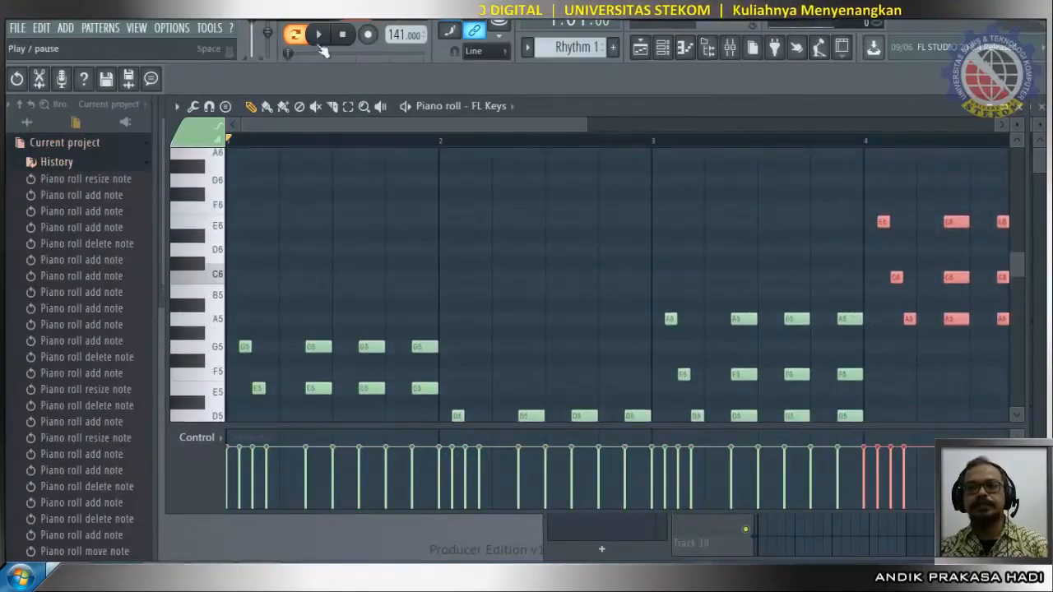
Step: Play the keyboard pattern to hear the four bars, deselect the notes, stop playback and look over bar 4
left_click(320, 41)
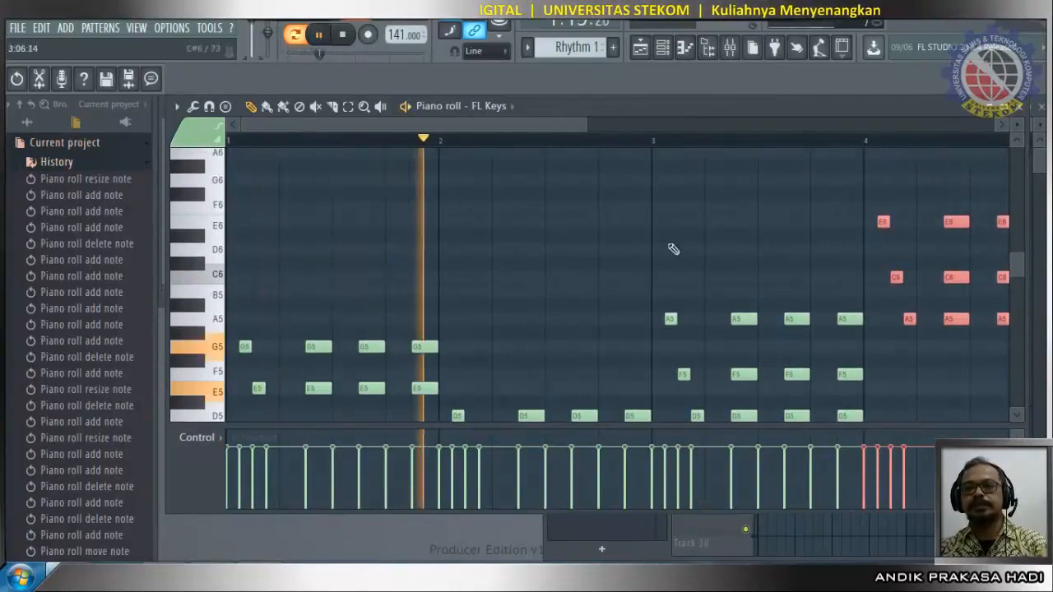
left_click(737, 216, "ctrl")
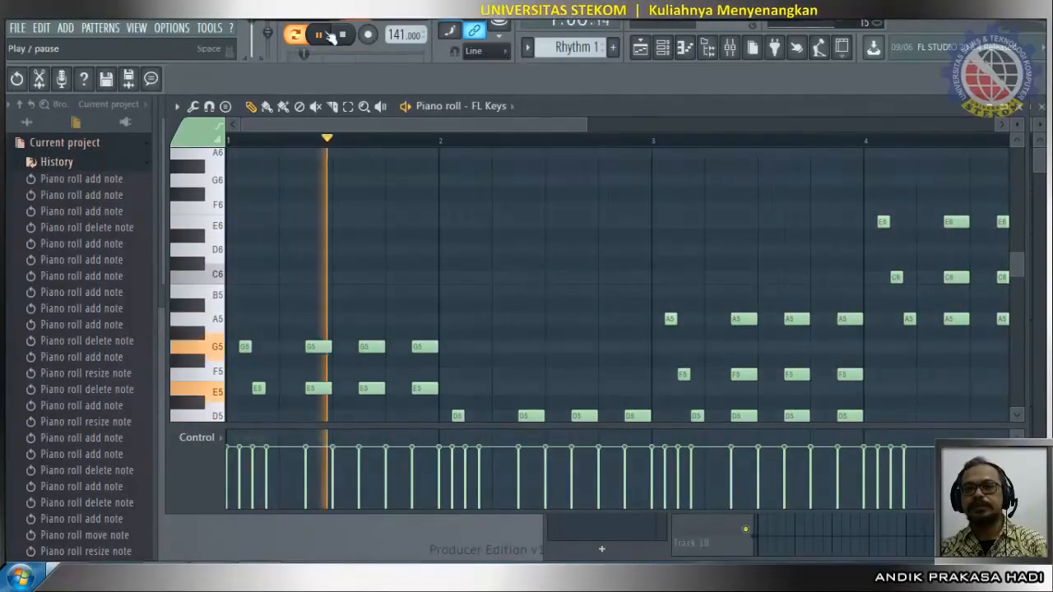
left_click(344, 35)
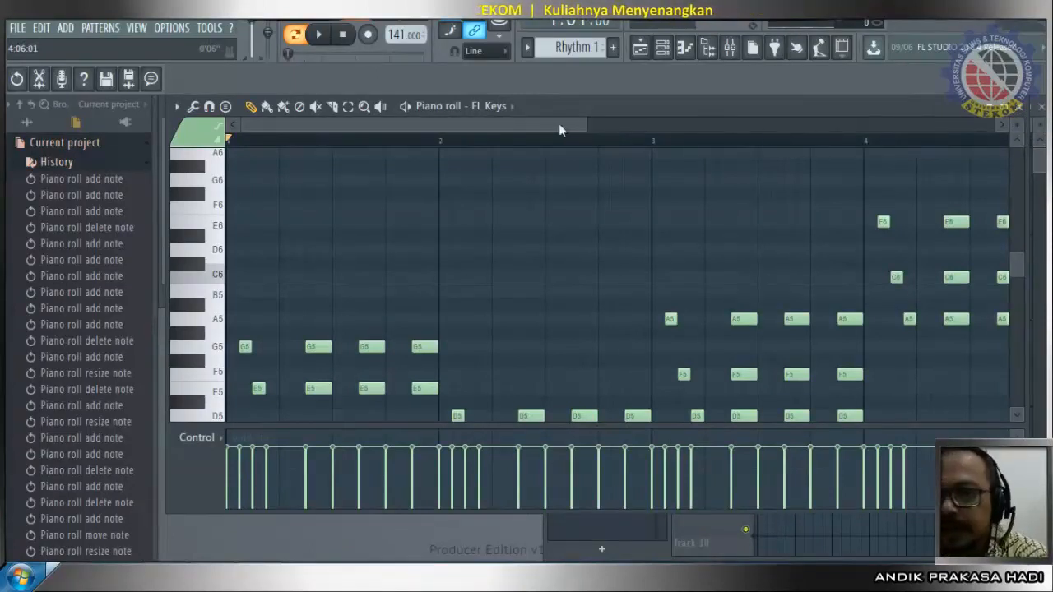
scroll(653, 127, "down", 10)
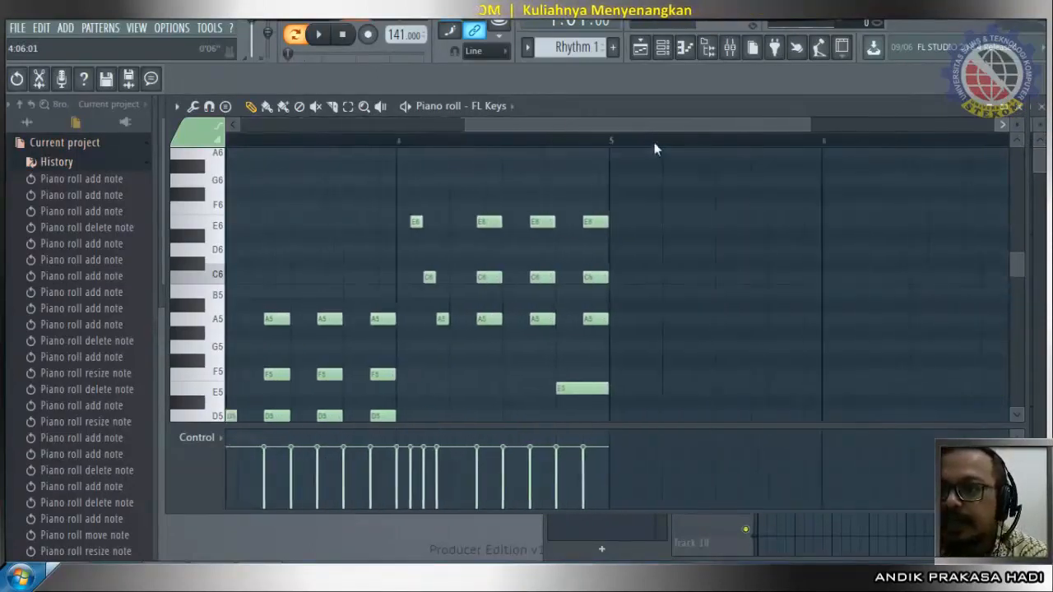
Step: Place the Rhythm 1 pattern on Track 3 of the playlist starting at bar 2, and preview the arrangement in song mode
left_click(1022, 111)
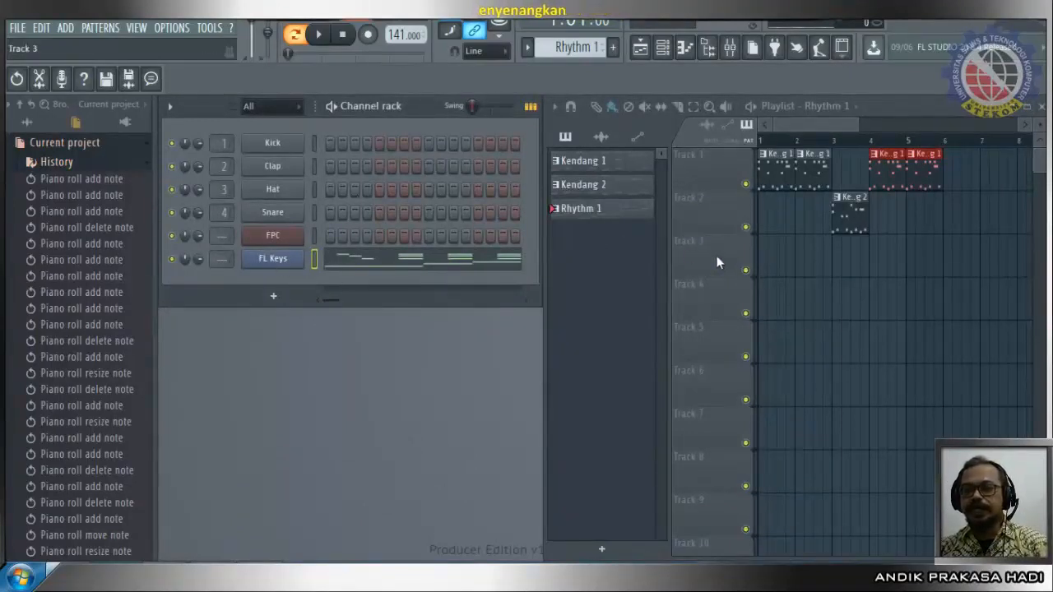
left_click(800, 262)
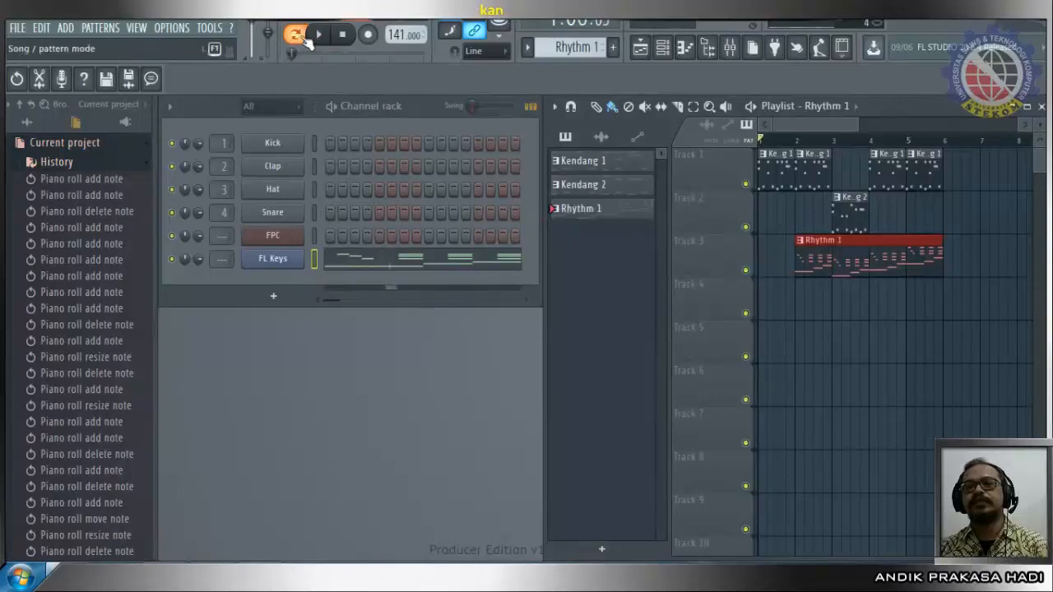
left_click(297, 34)
left_click(320, 35)
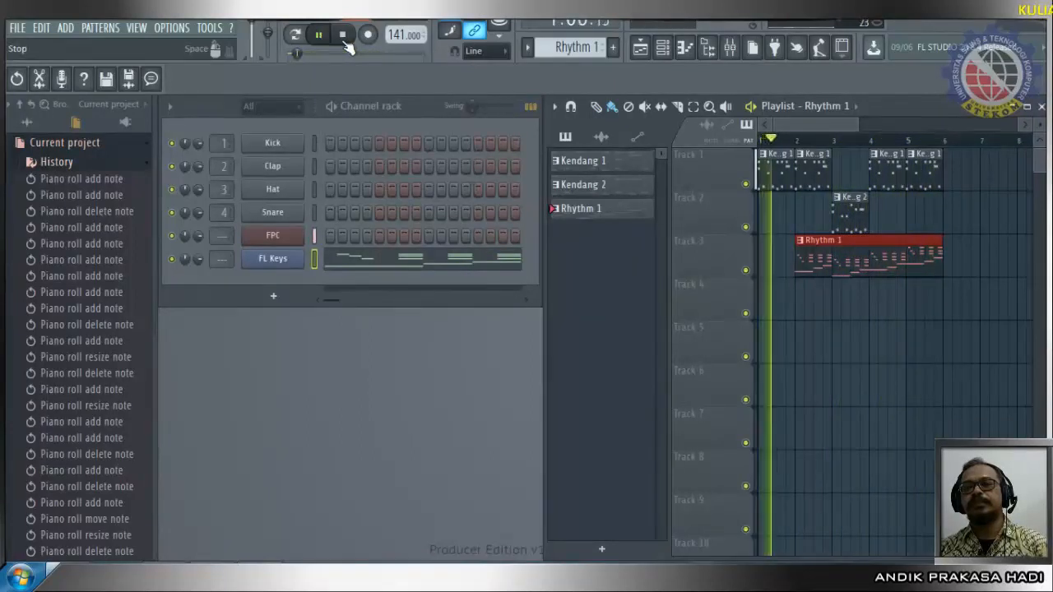
left_click(346, 46)
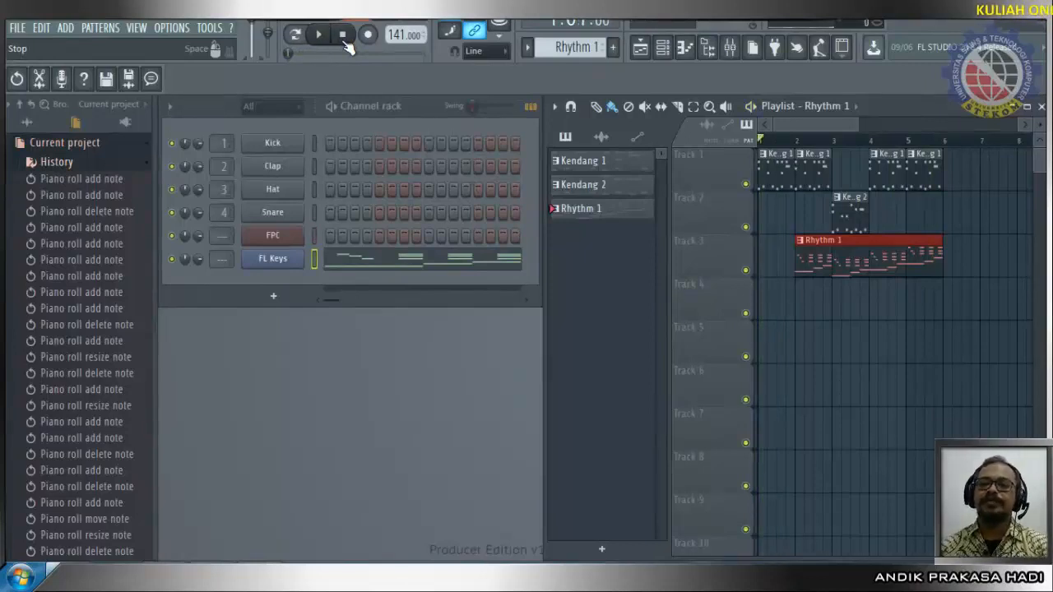
Step: Find the Slap preset among the Sytrus bass generator presets and add it as a new channel below FL Keys
left_click(20, 145)
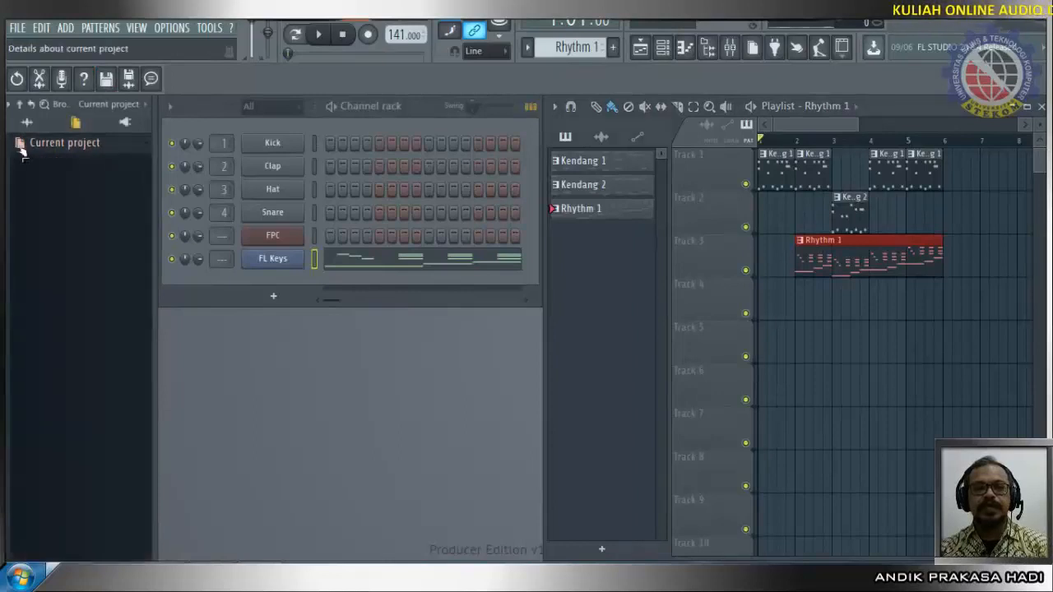
left_click(22, 144)
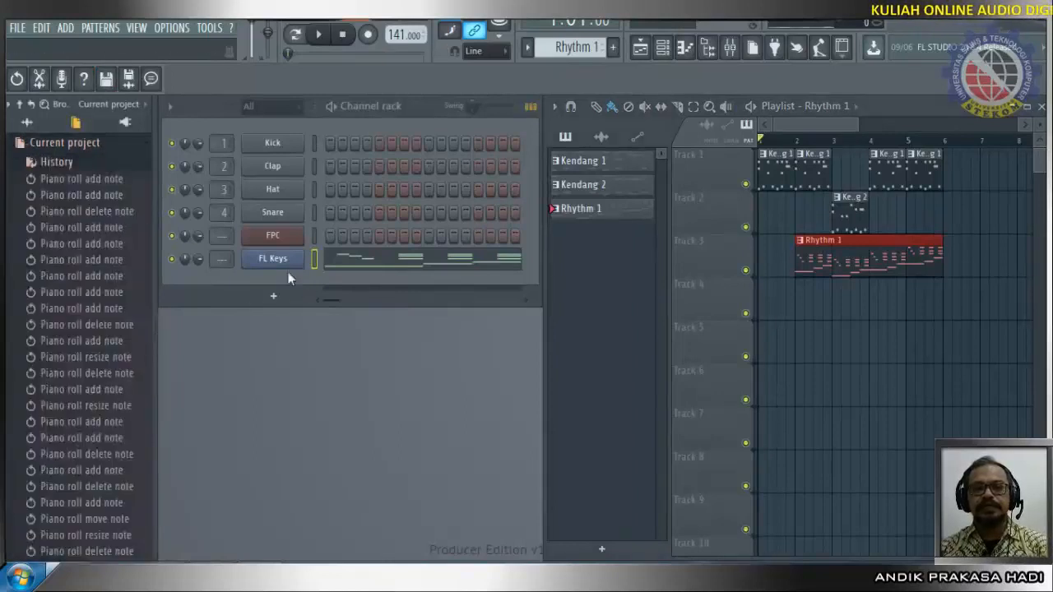
left_click(27, 121)
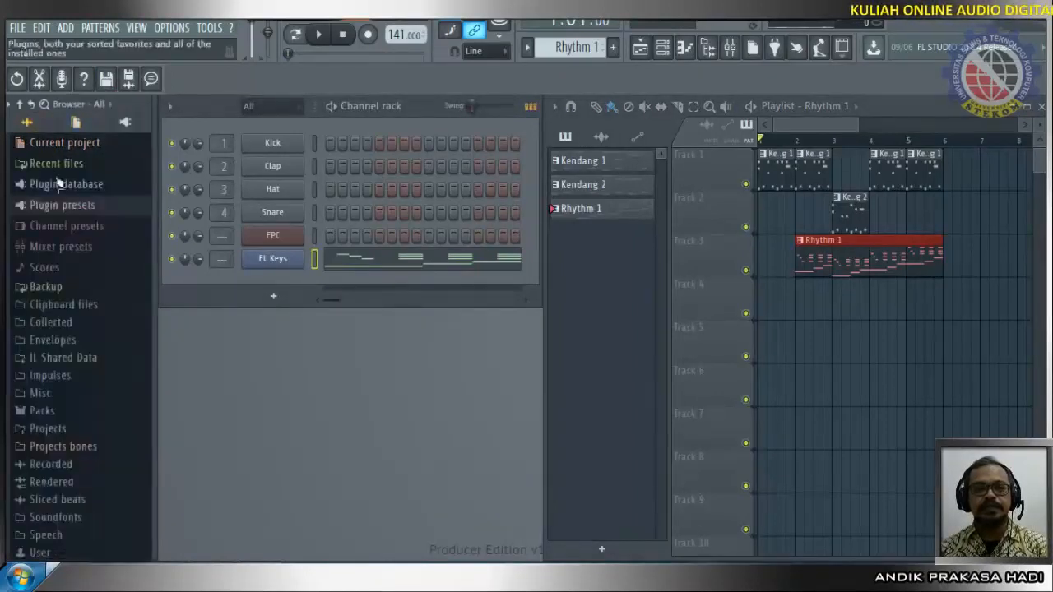
left_click(22, 208)
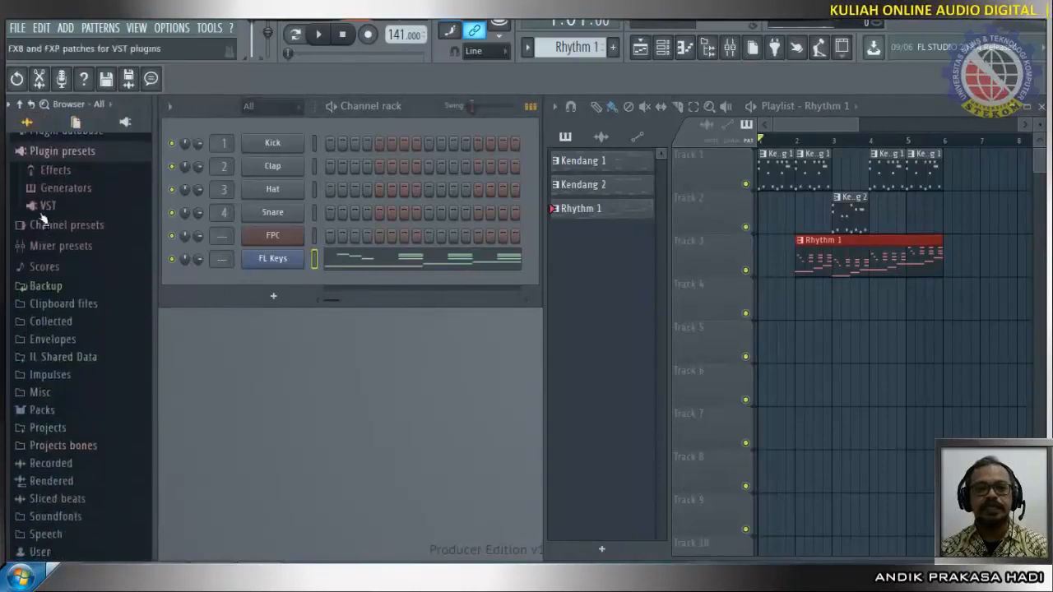
left_click(45, 190)
scroll(62, 242, "down", 3)
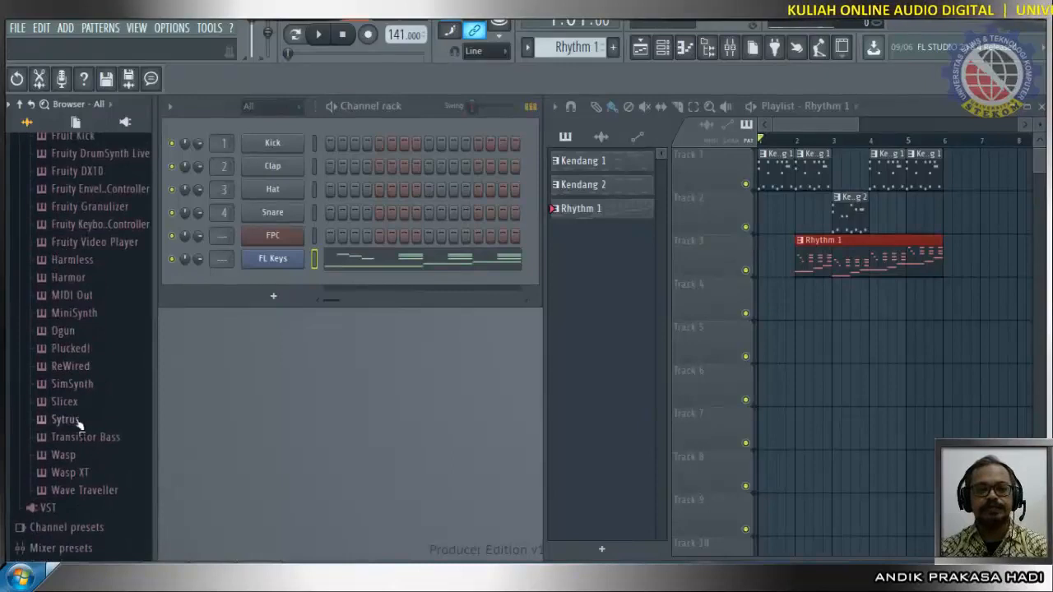
left_click(45, 421)
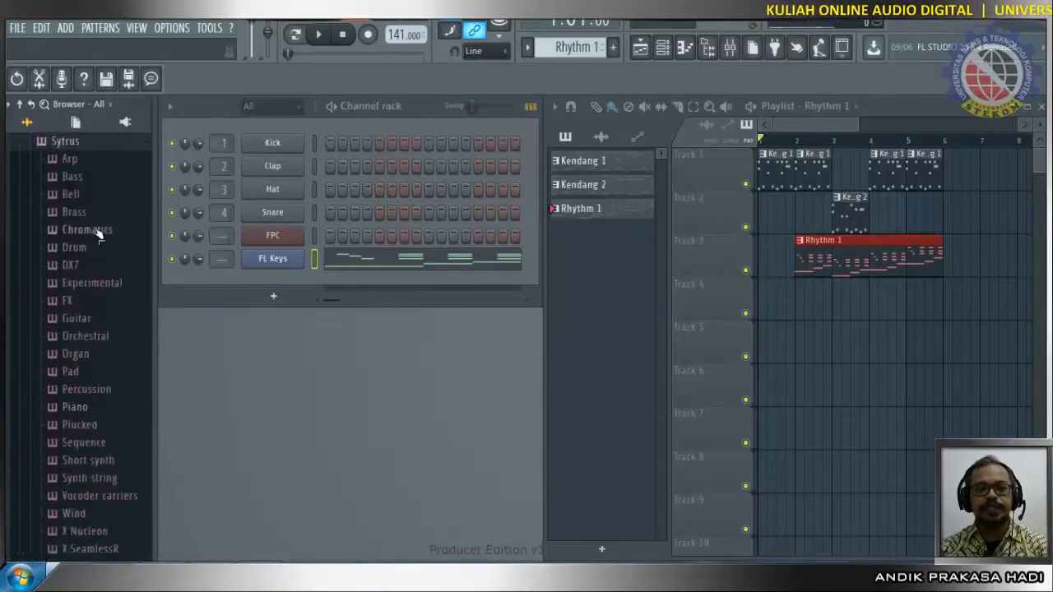
left_click(61, 193)
scroll(90, 247, "down", 3)
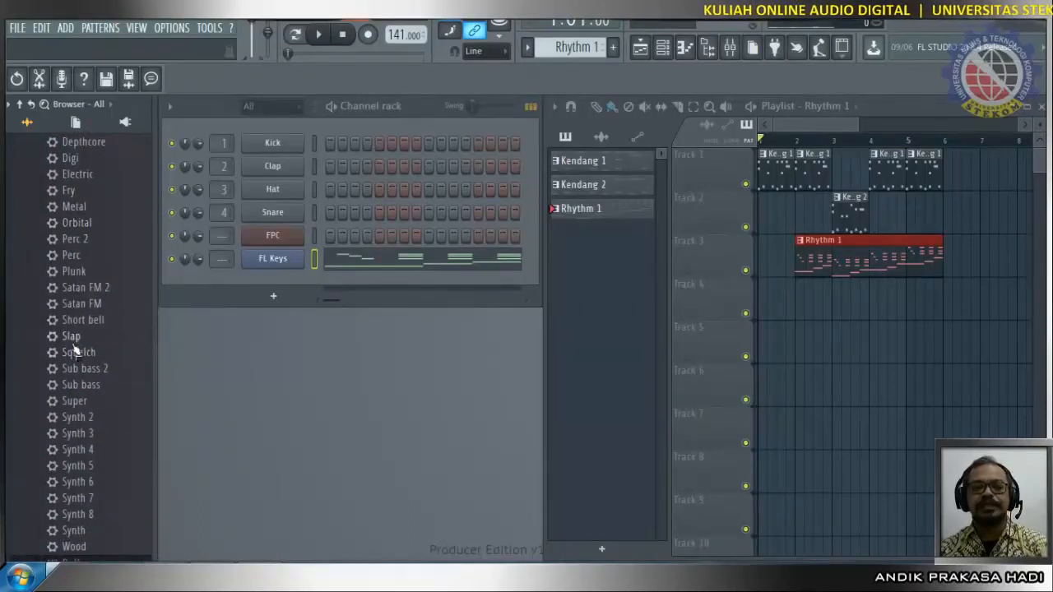
left_click_drag(82, 341, 272, 275)
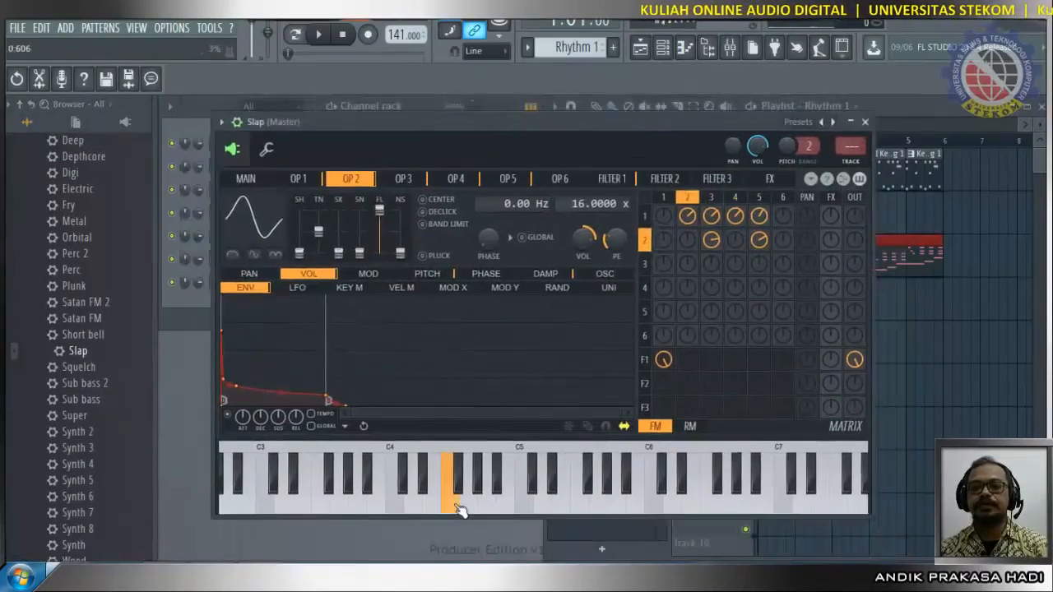
Step: Audition the Slap preset on its keyboard while viewing the MAIN, OP 1 and OP 2 pages, and close the plugin
left_click_drag(466, 508, 554, 511)
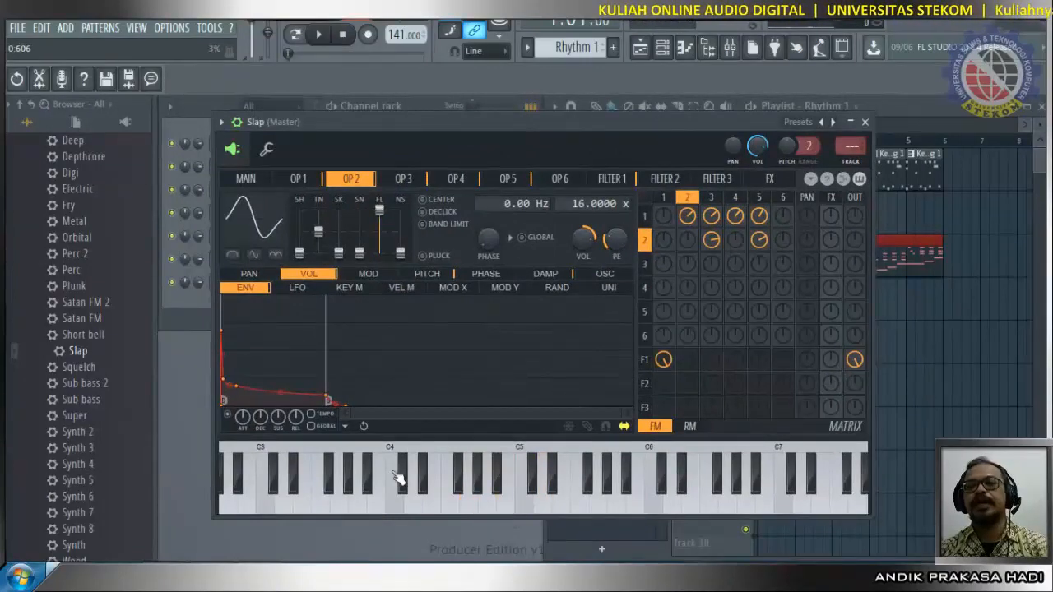
left_click(247, 179)
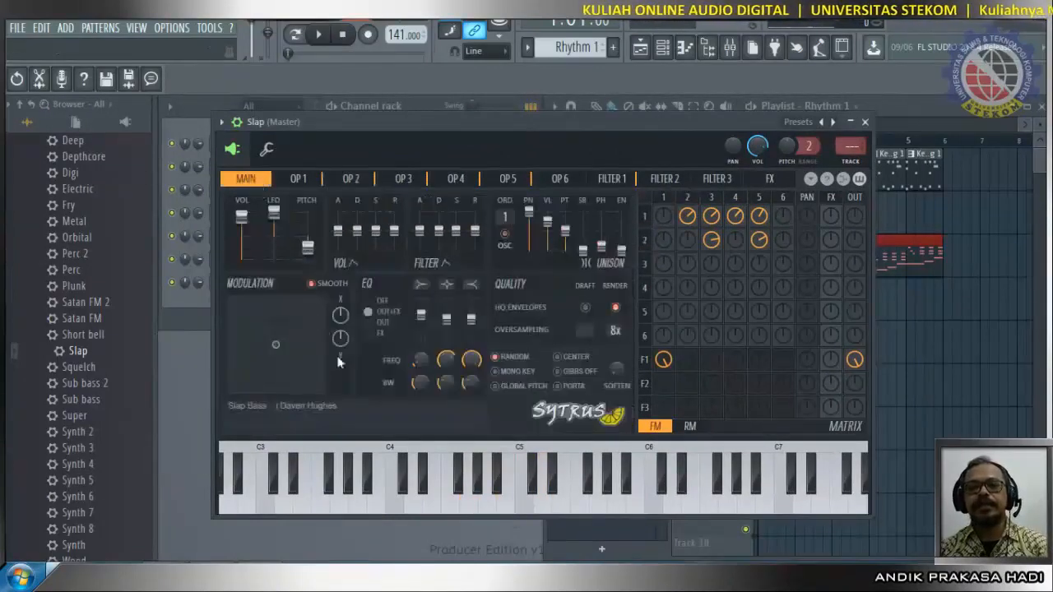
left_click(404, 505)
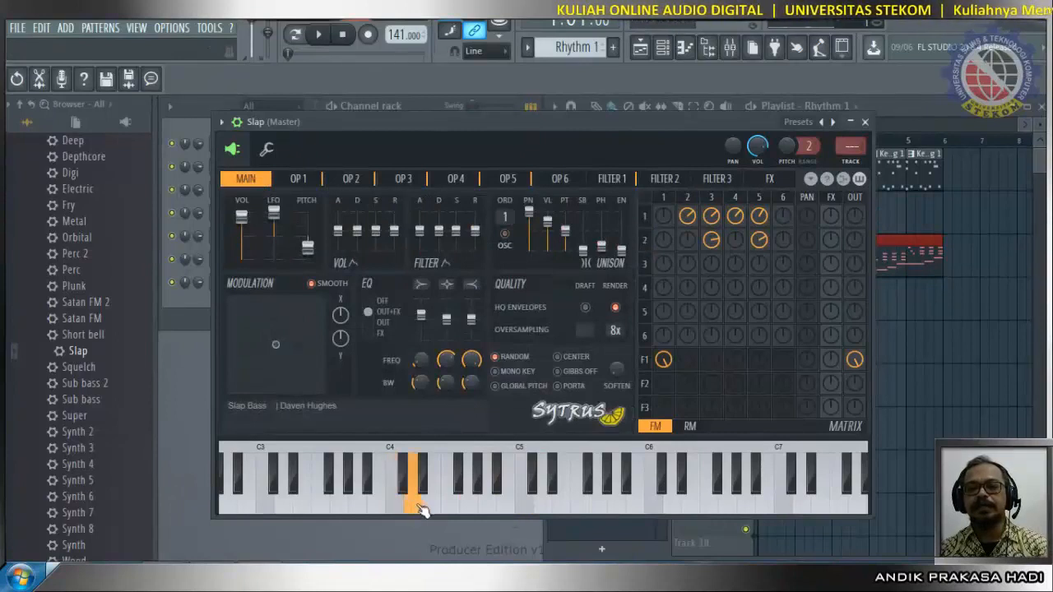
left_click(450, 506)
left_click(433, 506)
left_click(451, 506)
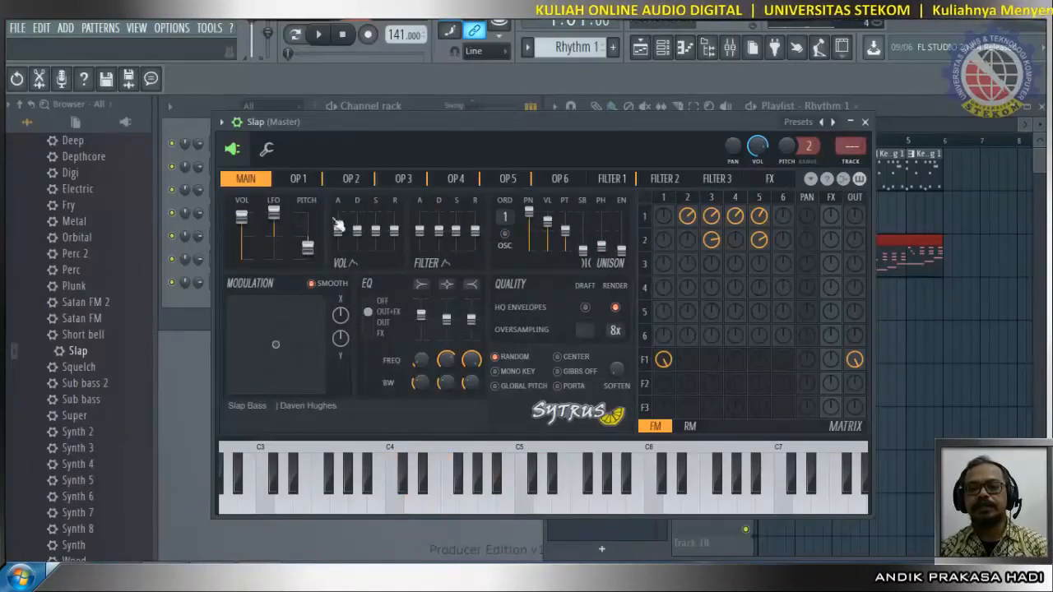
left_click(300, 179)
mouse_move(392, 511)
left_mouse_down()
mouse_move(437, 508)
mouse_move(393, 515)
left_mouse_up()
left_click(351, 178)
left_click(246, 180)
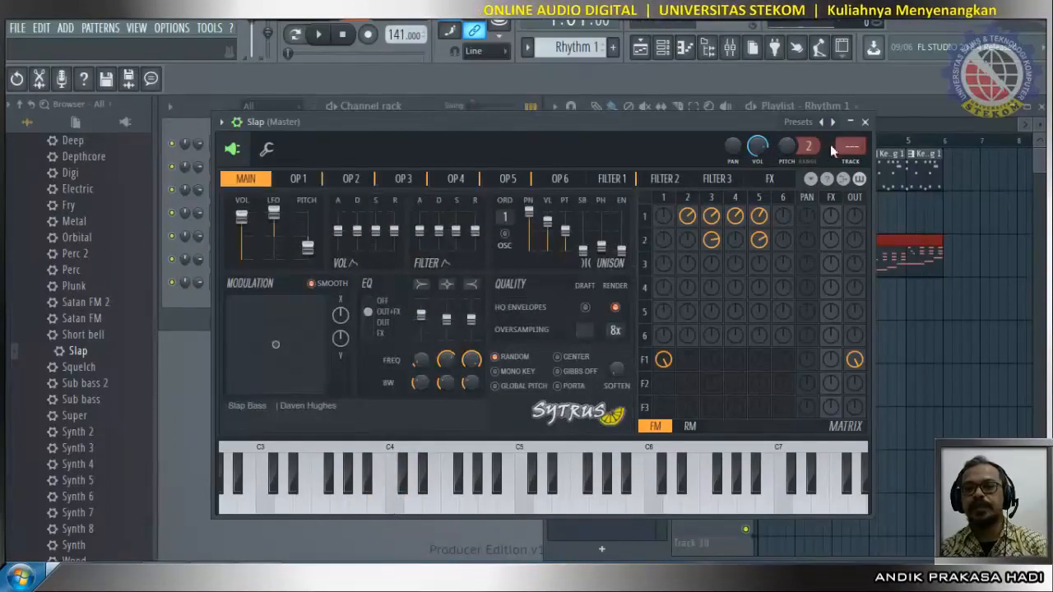
left_click(865, 123)
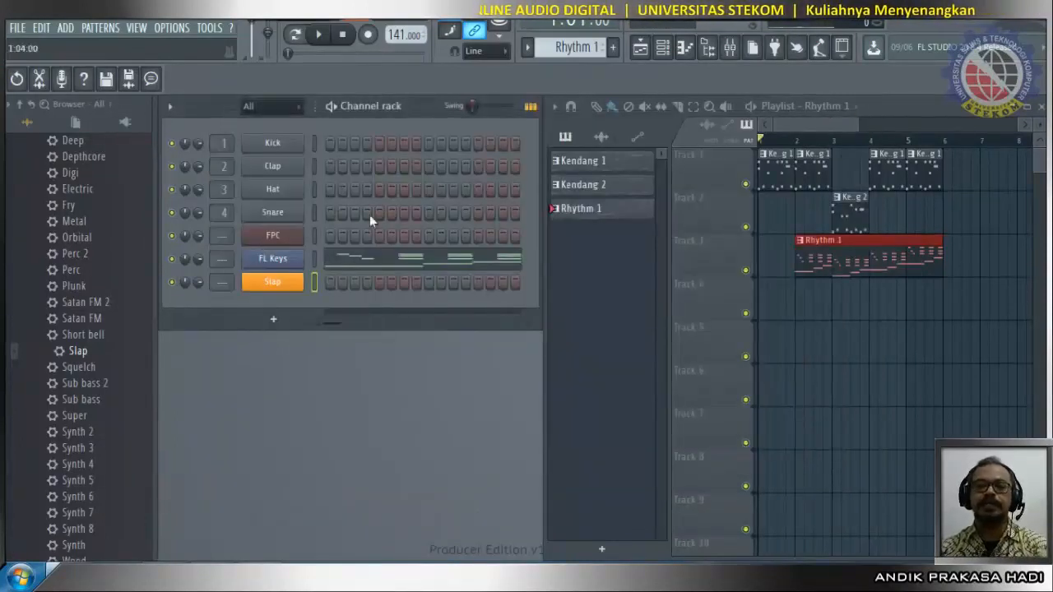
right_click(284, 284)
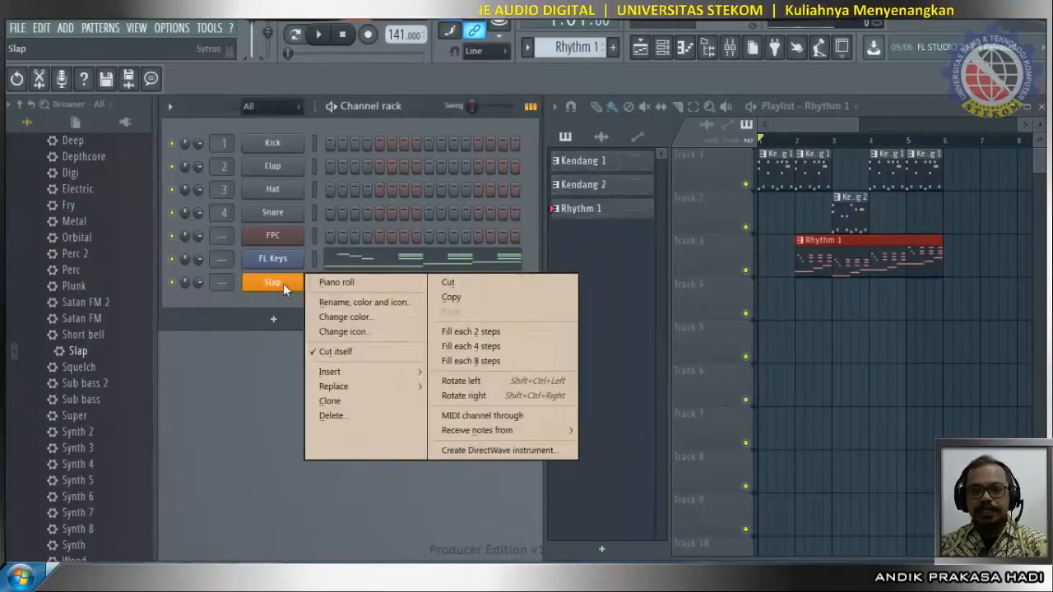
left_click(335, 285)
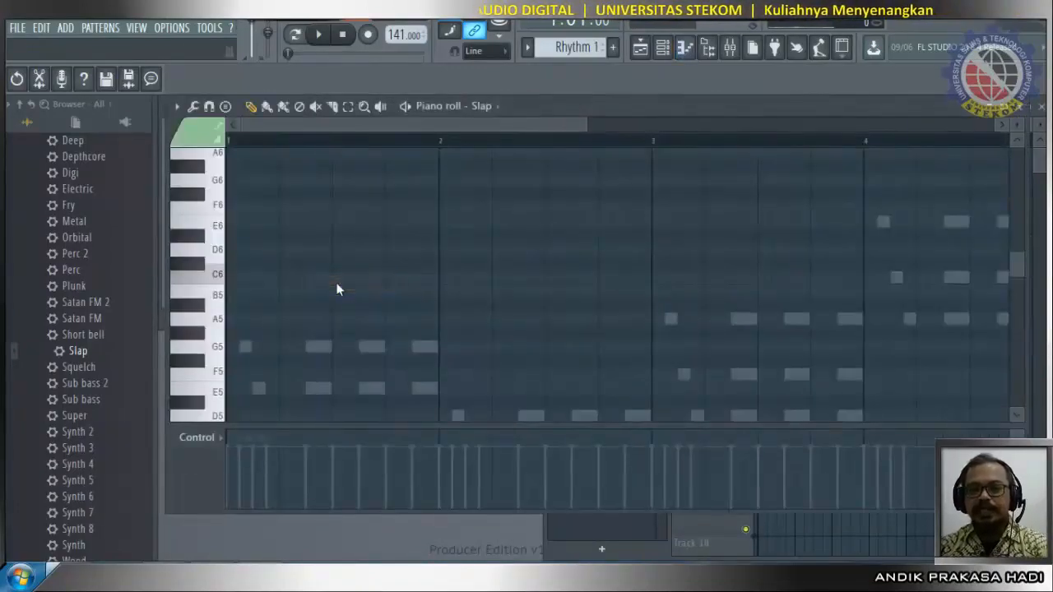
left_click(1040, 107)
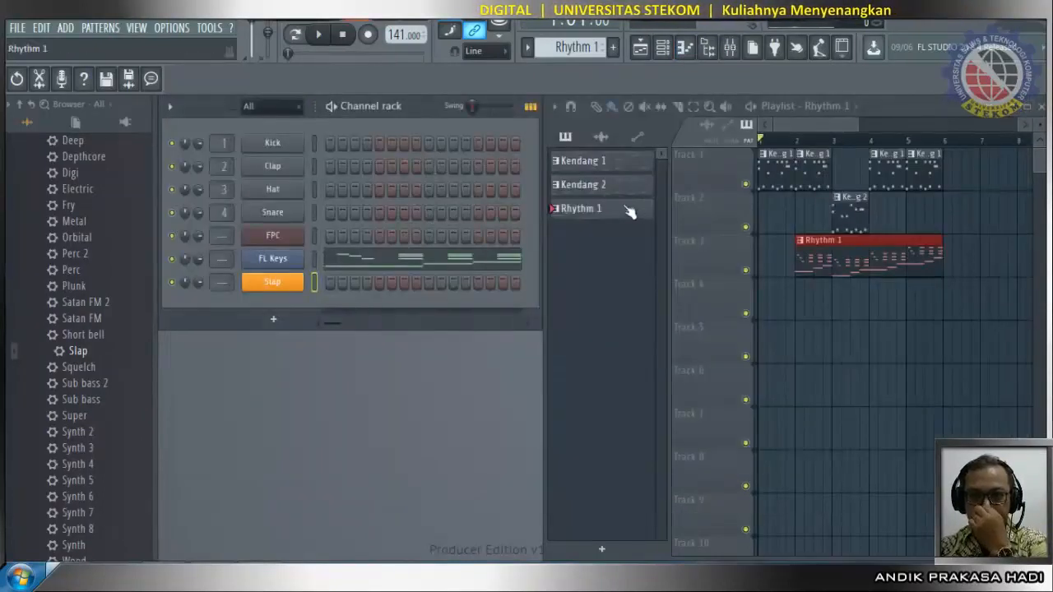
Step: Insert a new pattern named Bass and place it below Rhythm 1 in the pattern list
right_click(594, 211)
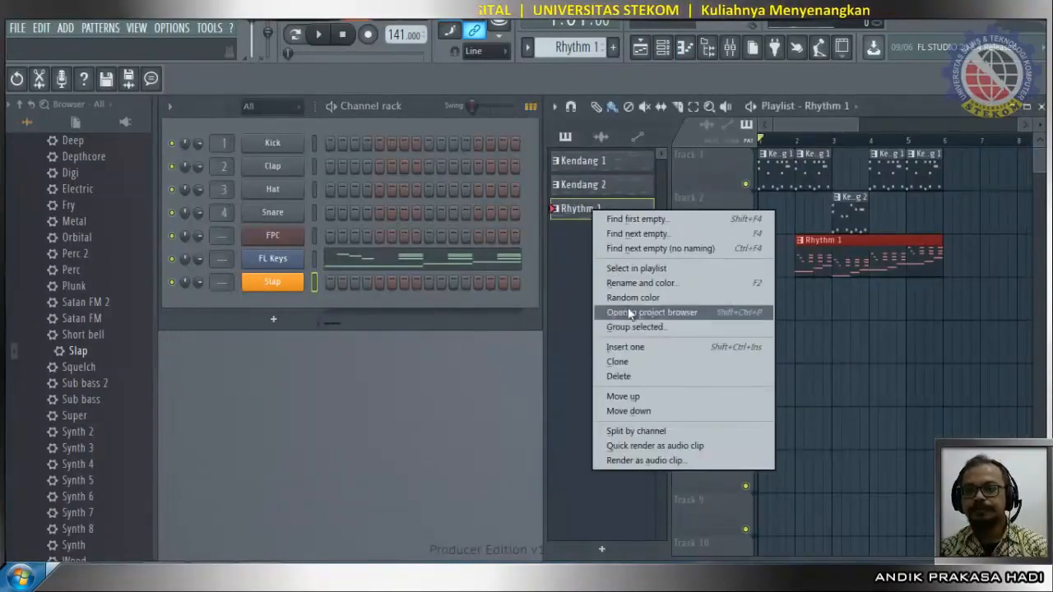
left_click(652, 349)
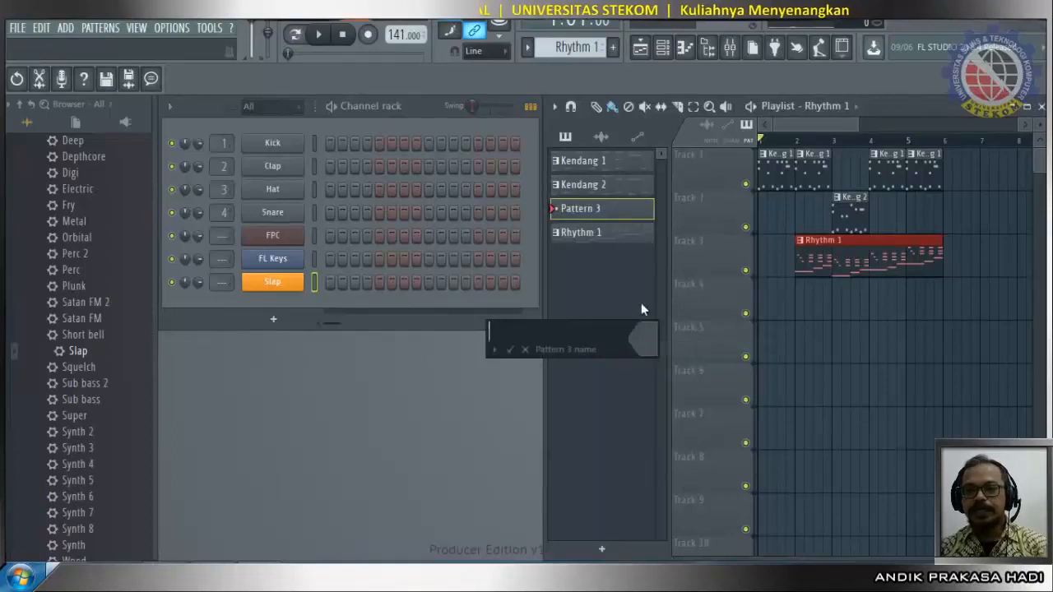
type("Basss")
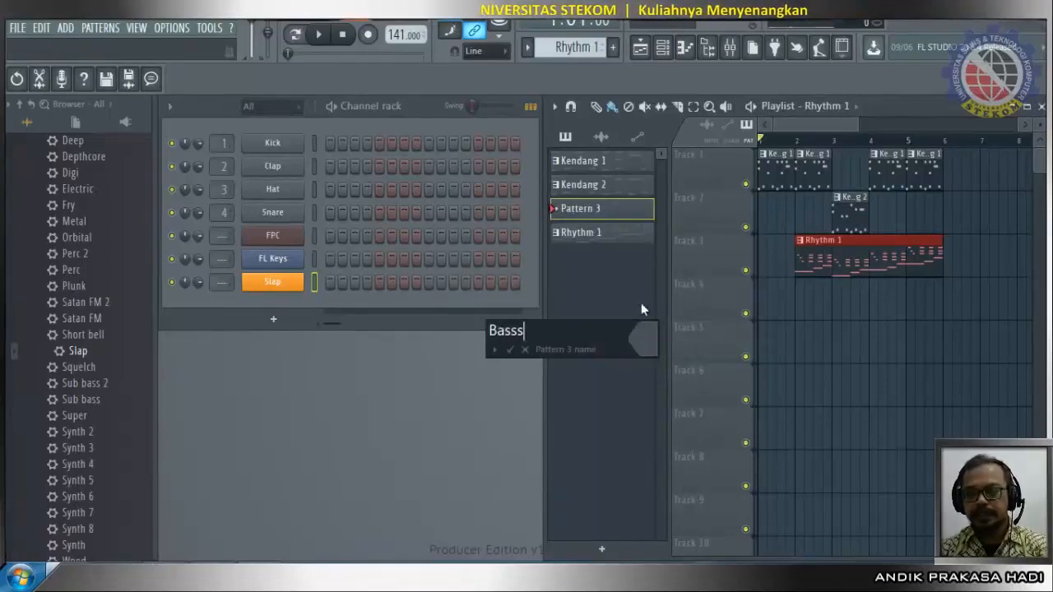
key("BackSpace")
key("Return")
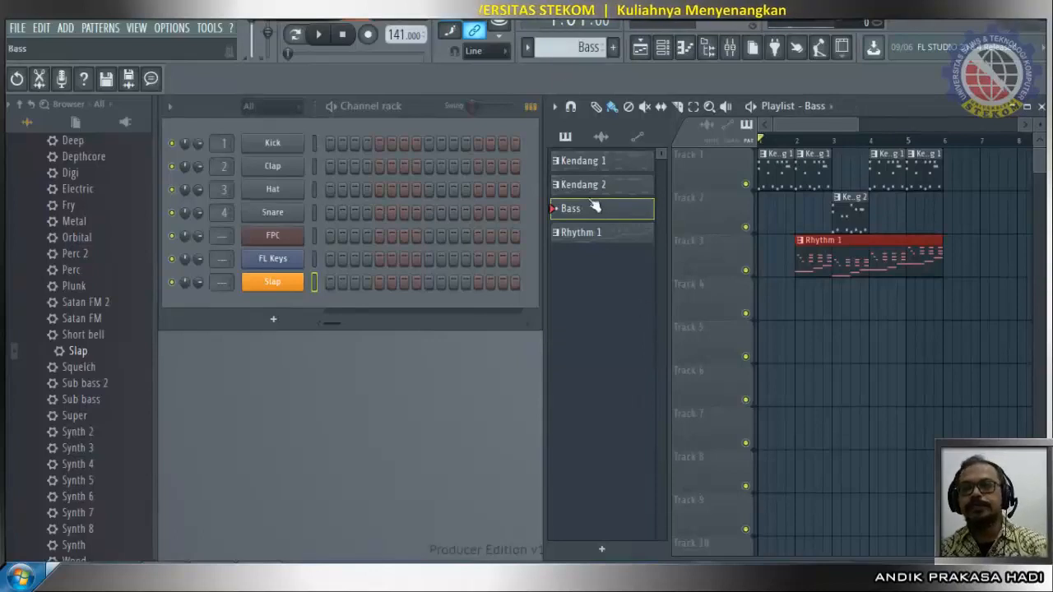
left_click_drag(593, 210, 587, 250)
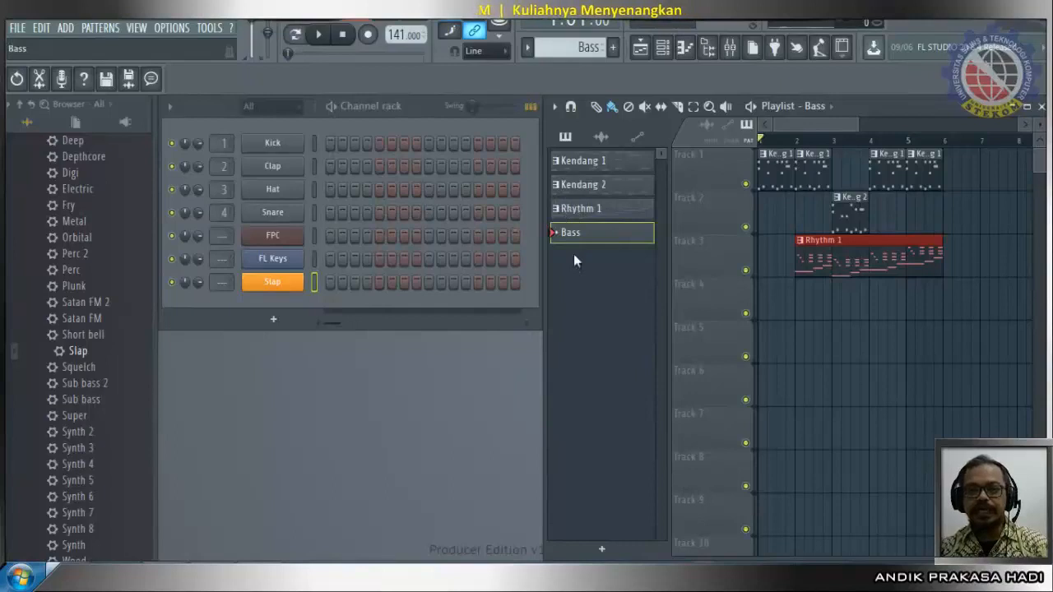
Step: Open the Slap channel's piano roll and draw a six-step C4 note at bar 1, followed directly by a two-step E4 note
right_click(290, 284)
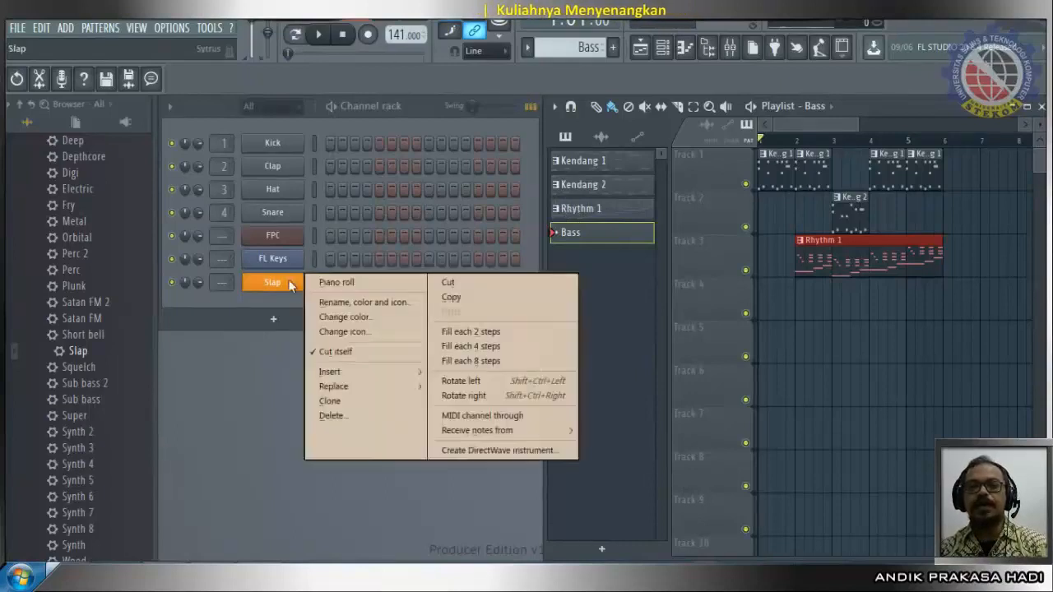
left_click(358, 280)
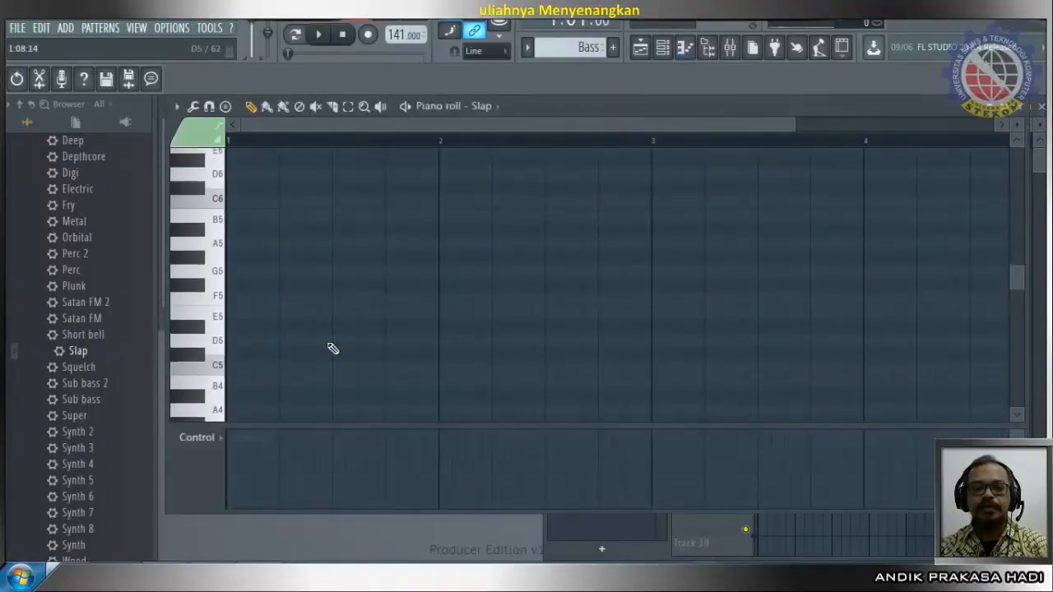
scroll(332, 349, "down", 3)
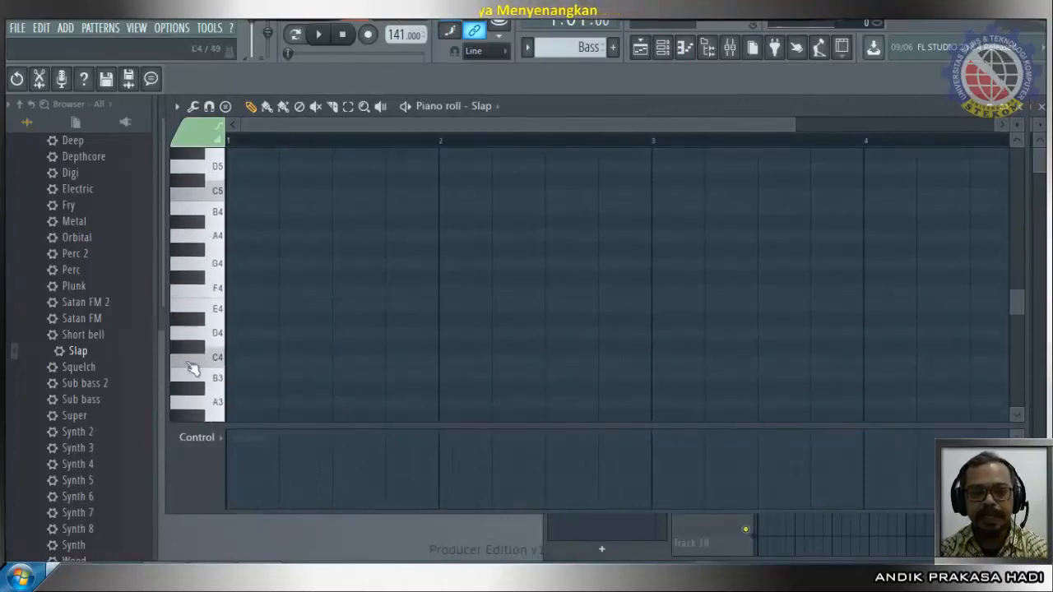
left_click(231, 359)
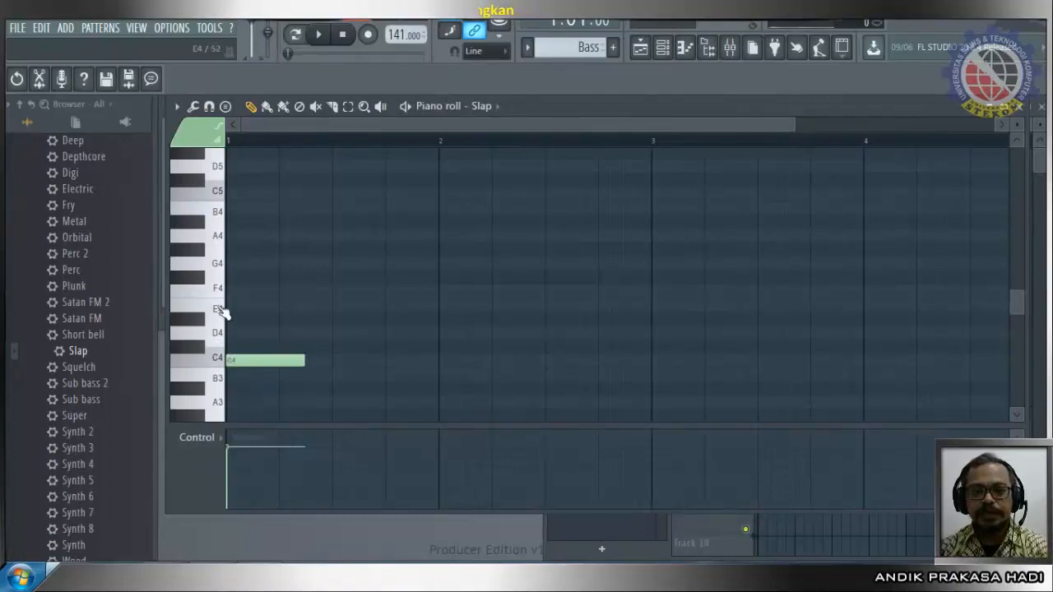
left_click(335, 307)
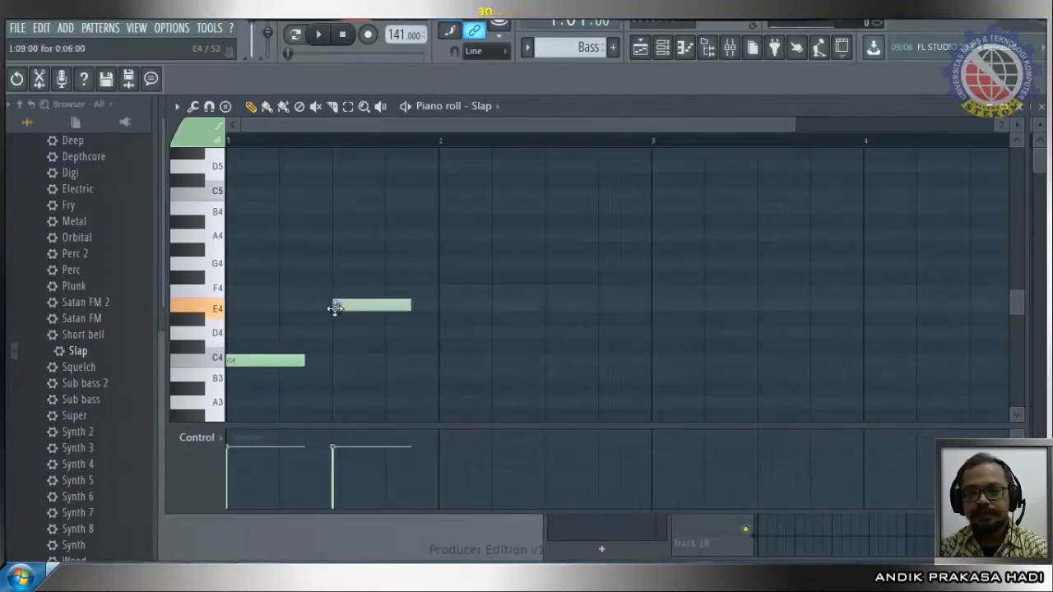
left_click_drag(409, 306, 356, 315)
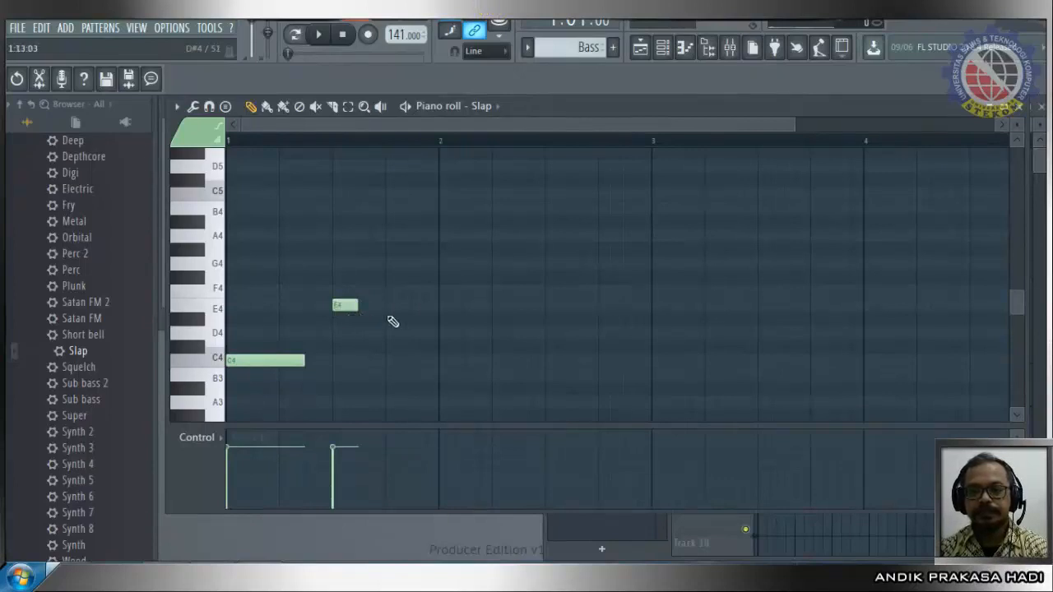
left_click_drag(344, 307, 323, 309)
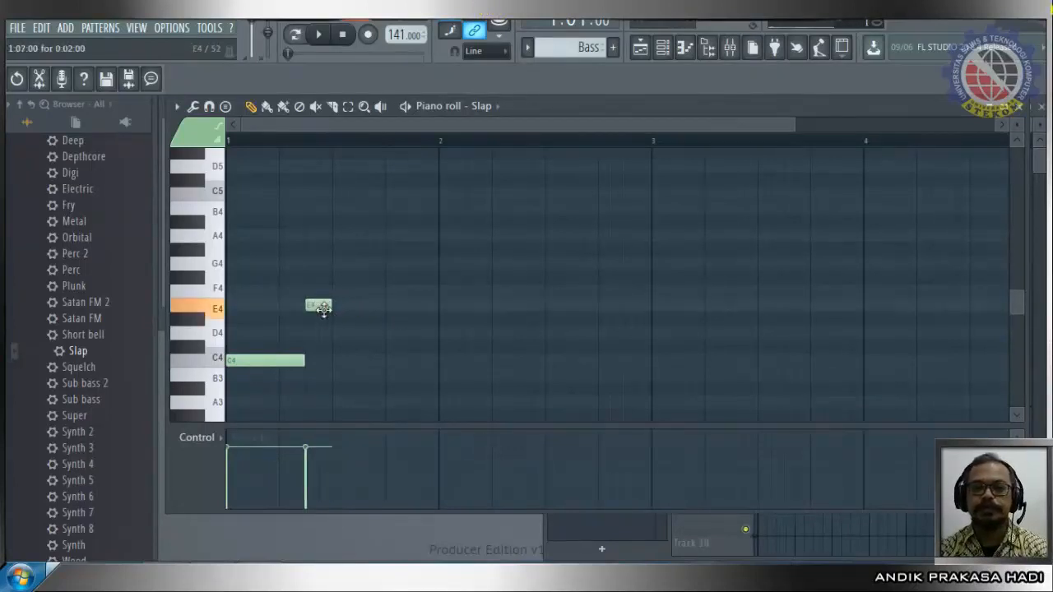
Step: Complete bar 1 with a one-step E4 at step 10, a two-step E4 at step 11 and a four-step C4 at step 13
left_click(350, 306)
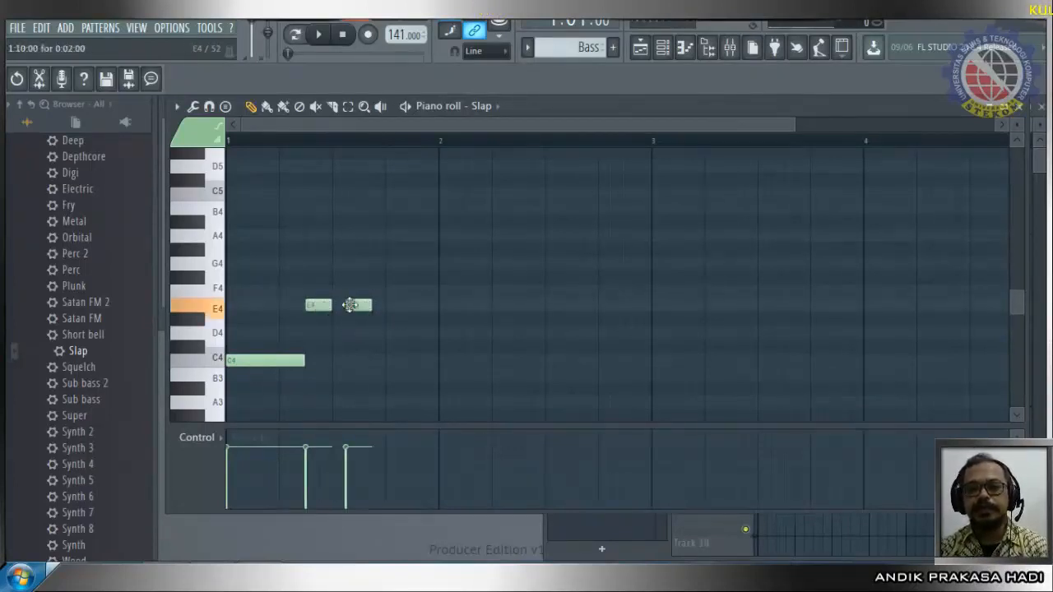
left_click(365, 306)
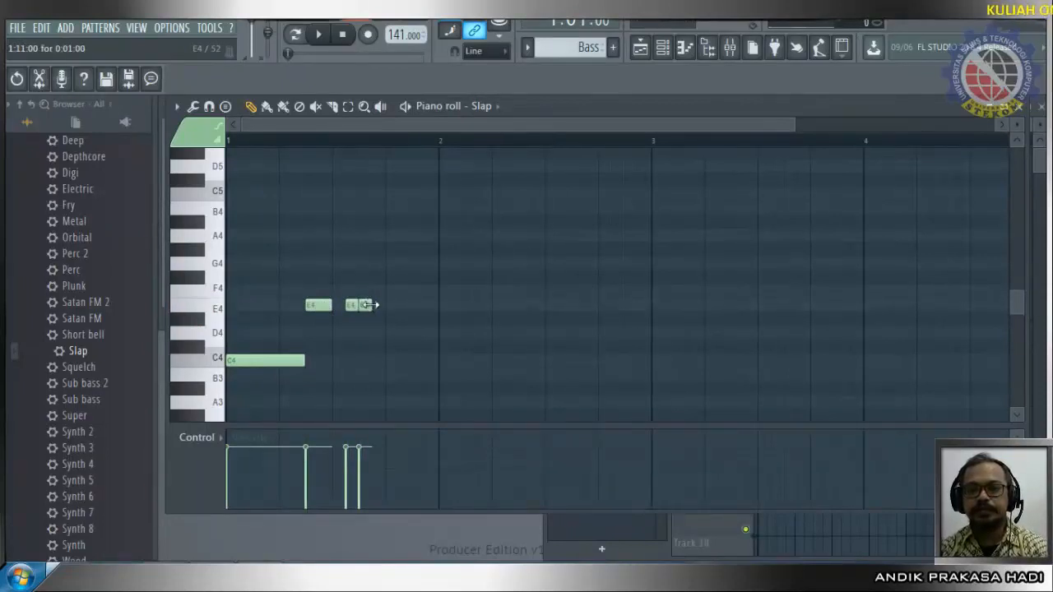
left_click(389, 360)
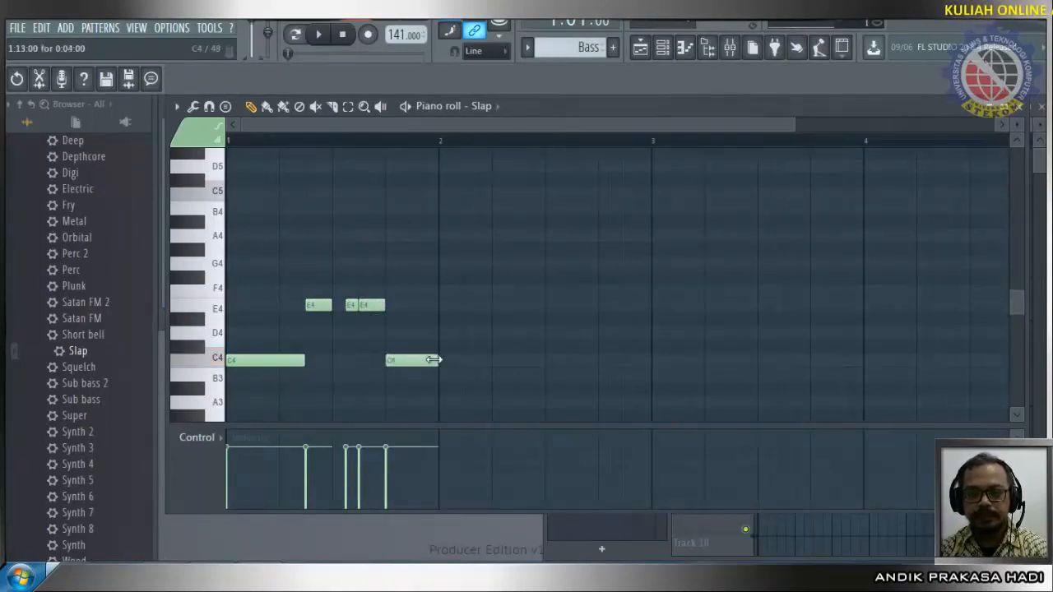
Step: Raise the last note of bar 1 to G4, previewing the bass phrase before and after the change
left_click(322, 35)
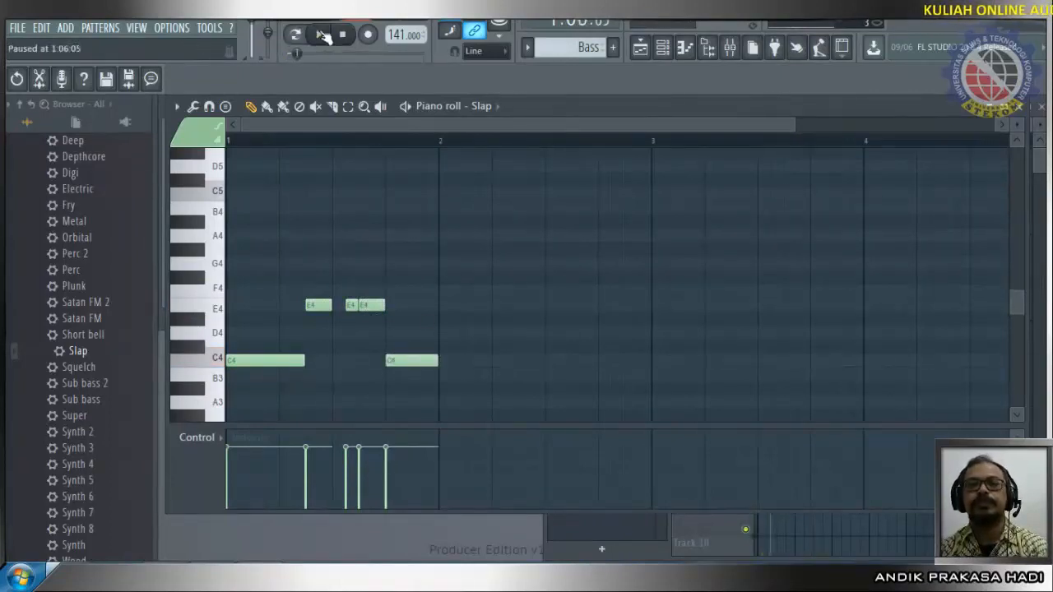
left_click(322, 35)
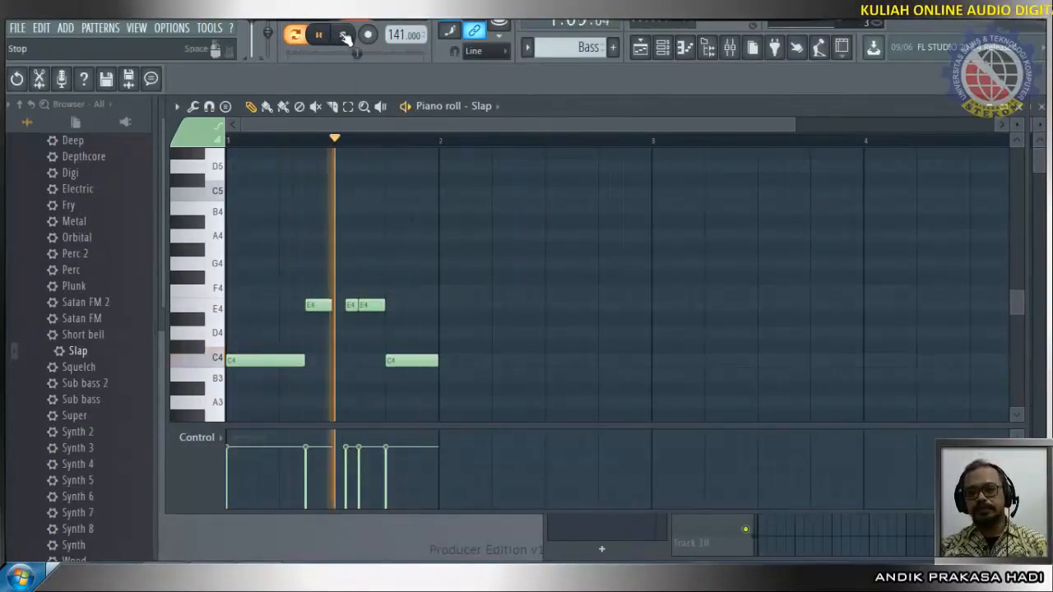
left_click(344, 36)
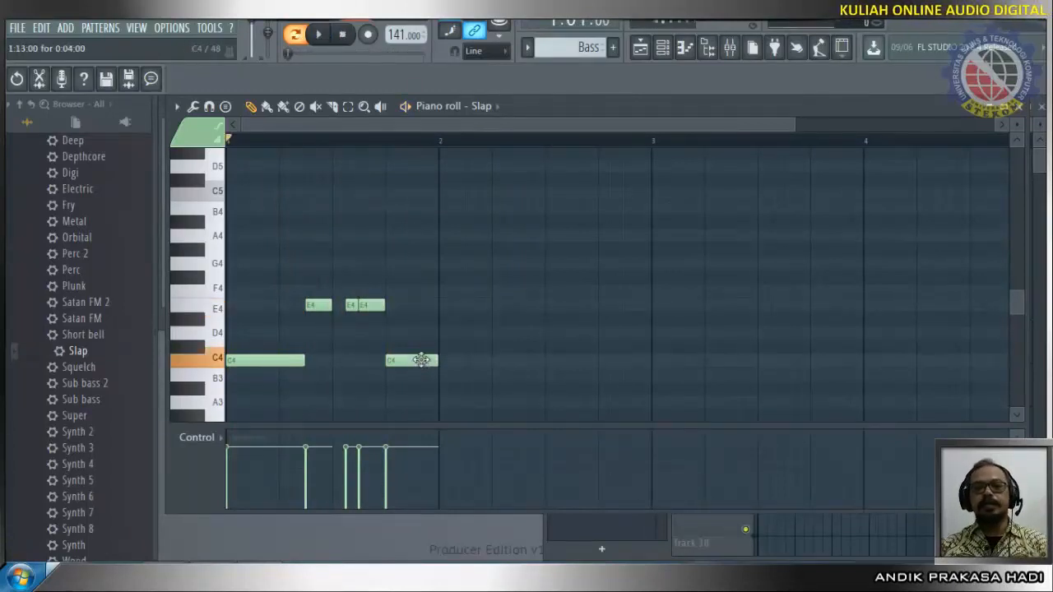
left_click_drag(420, 360, 417, 262)
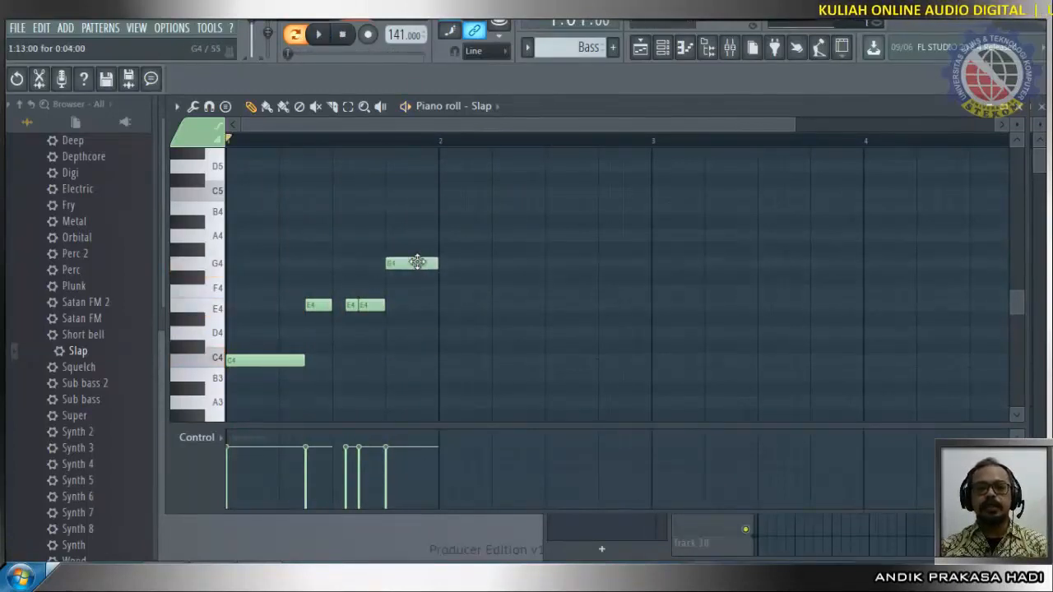
left_click(319, 35)
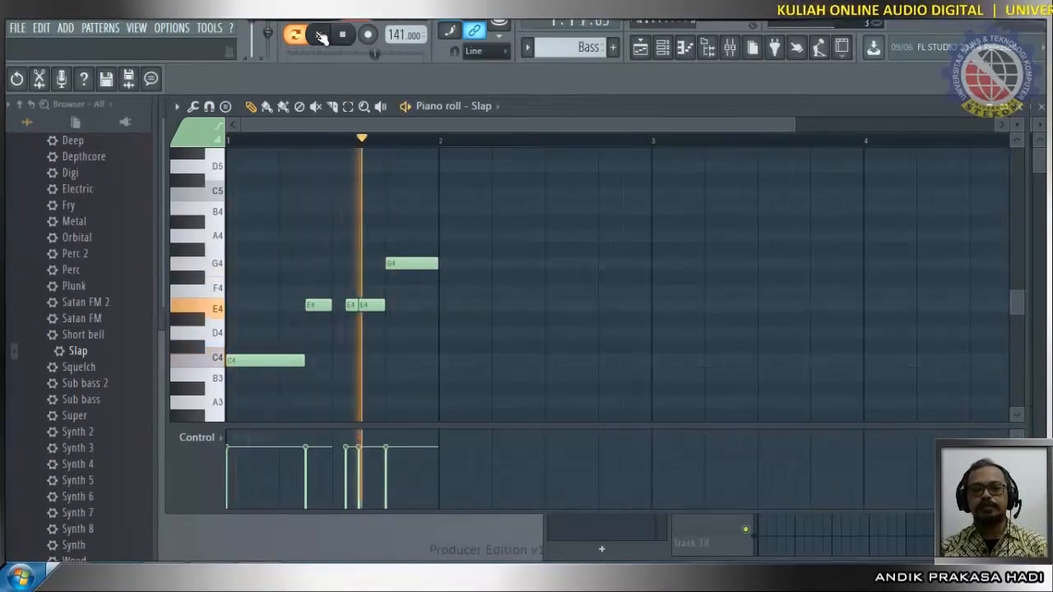
left_click(442, 359)
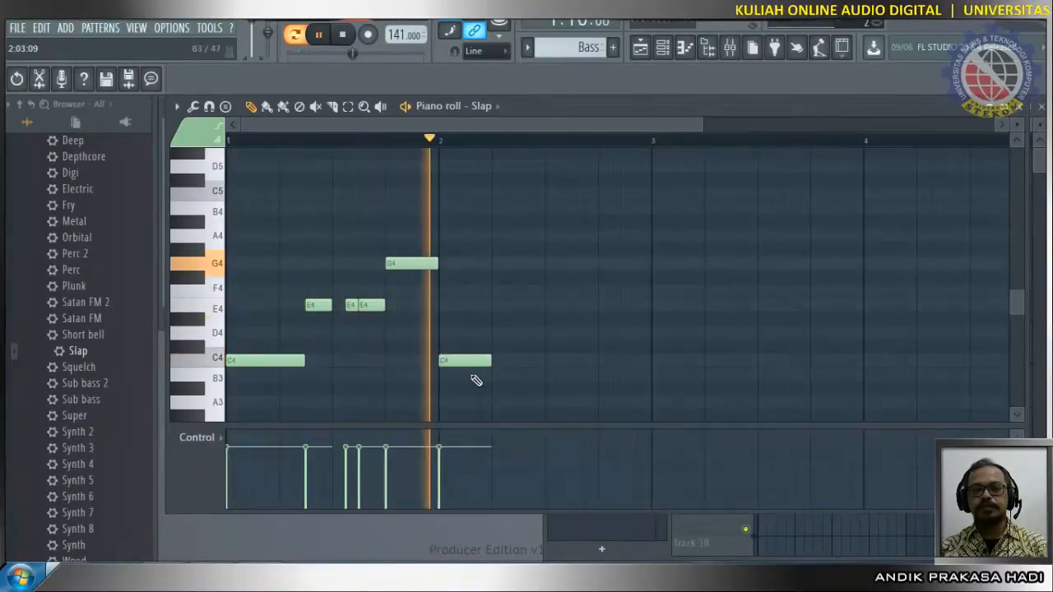
right_click(485, 360)
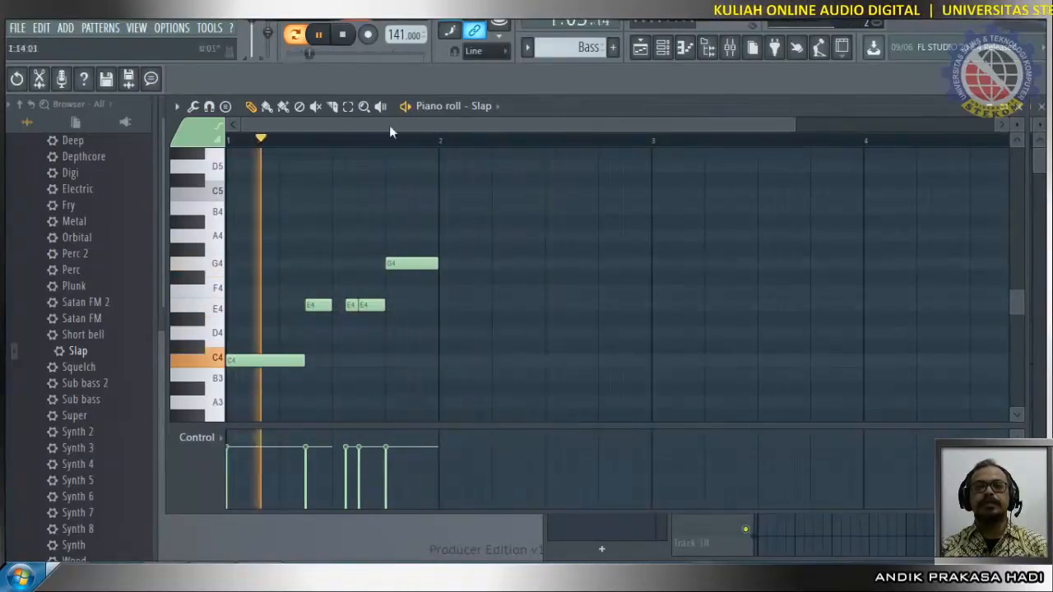
left_click(345, 36)
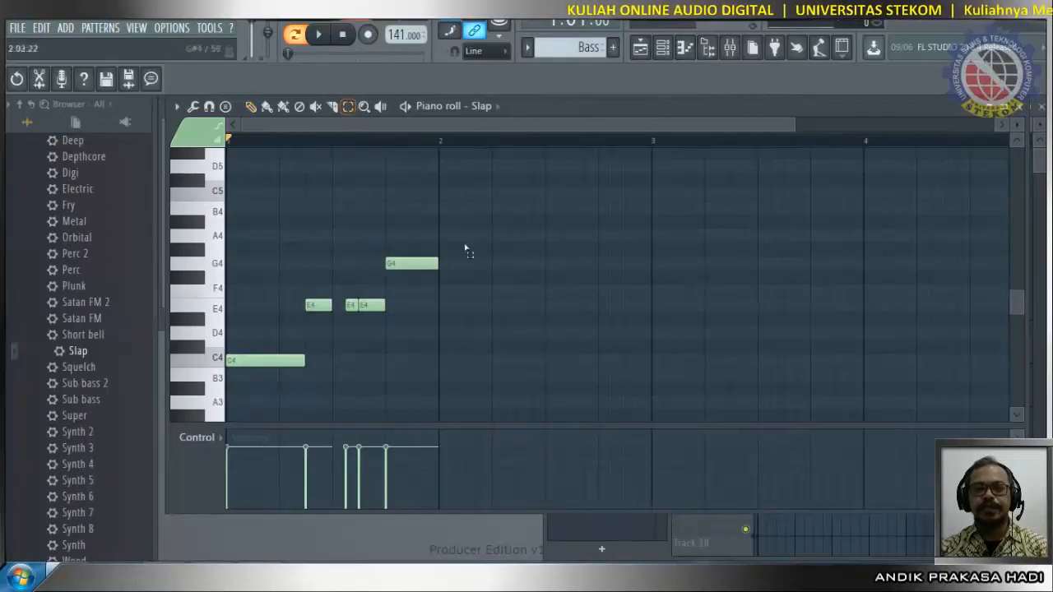
Step: Duplicate the bar 1 bass phrase into bar 2, transposed to start on G3, and preview both bars
left_click_drag(464, 247, 277, 393)
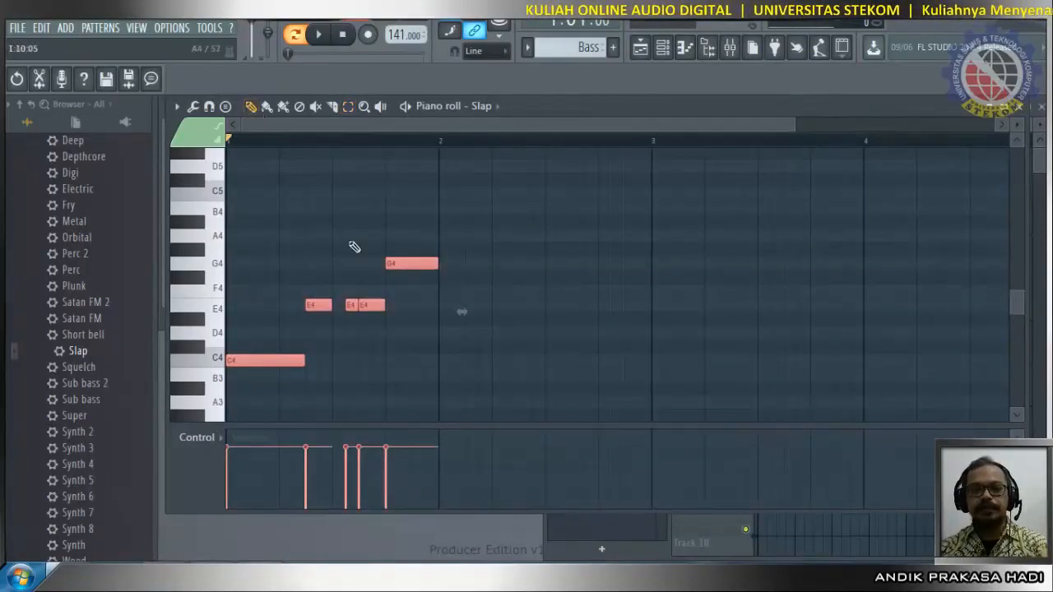
key("shift+Right")
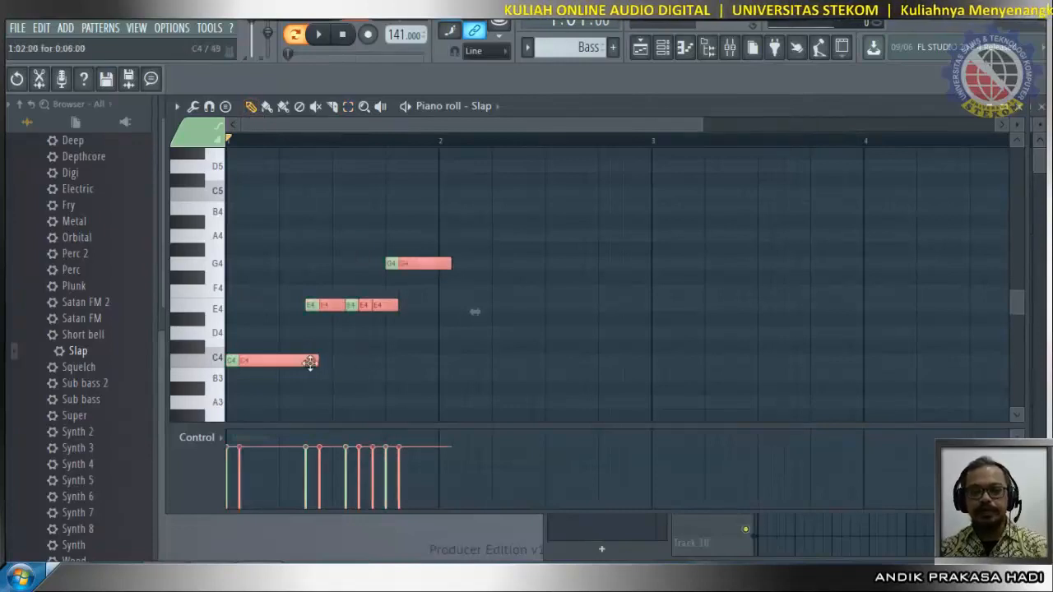
scroll(289, 362, "down", 5)
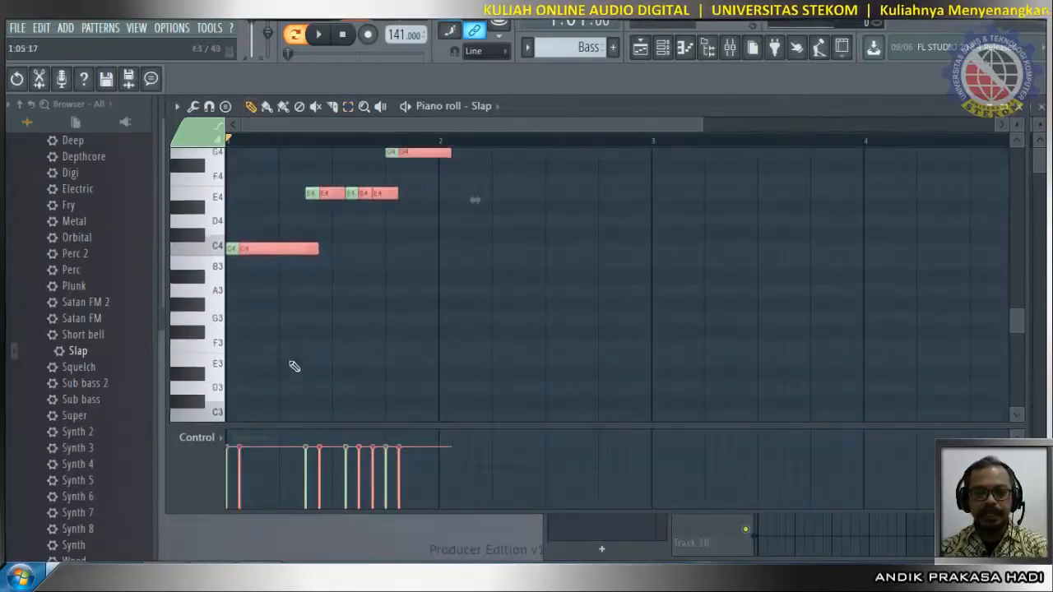
left_click_drag(298, 237, 500, 309)
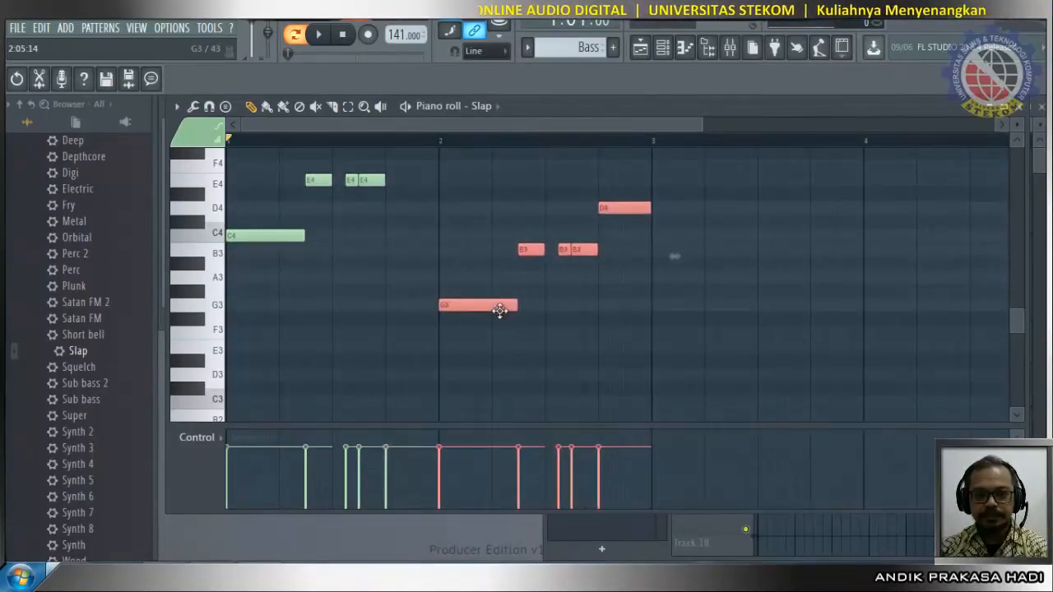
scroll(589, 301, "up", 5)
scroll(587, 298, "down", 3)
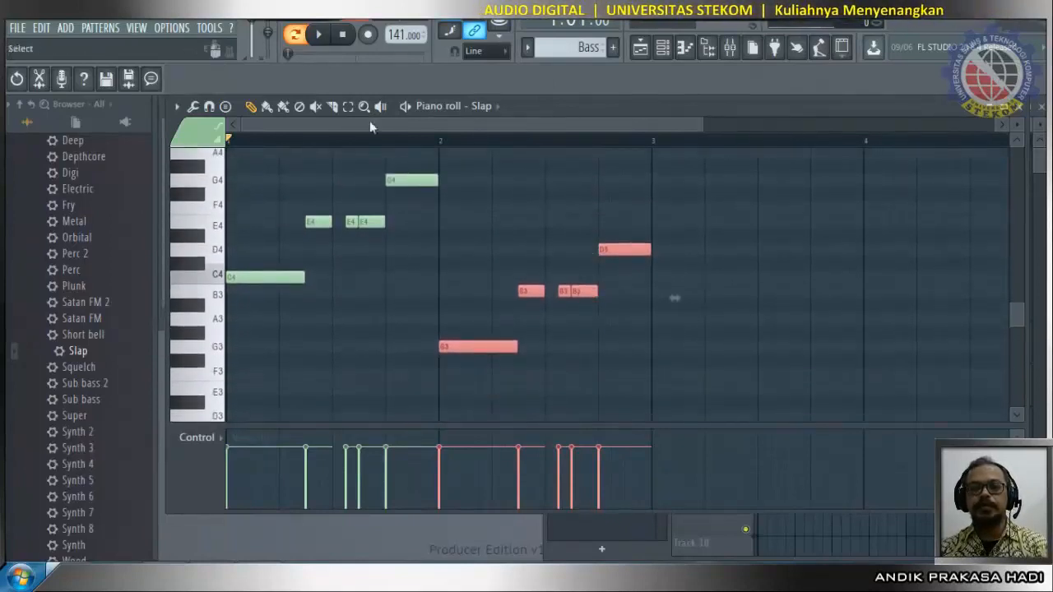
left_click(320, 37)
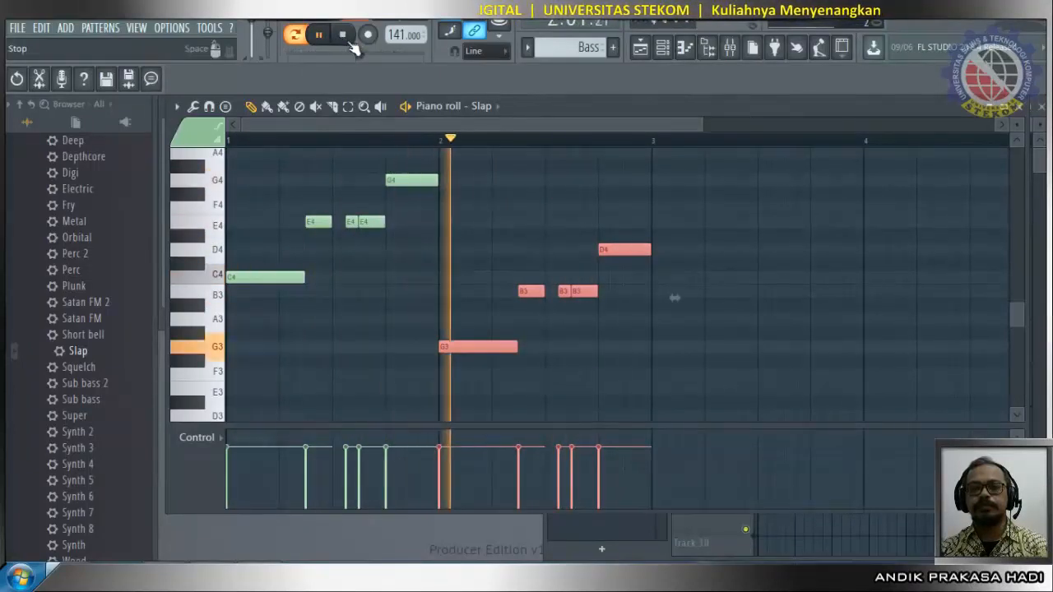
left_click(346, 40)
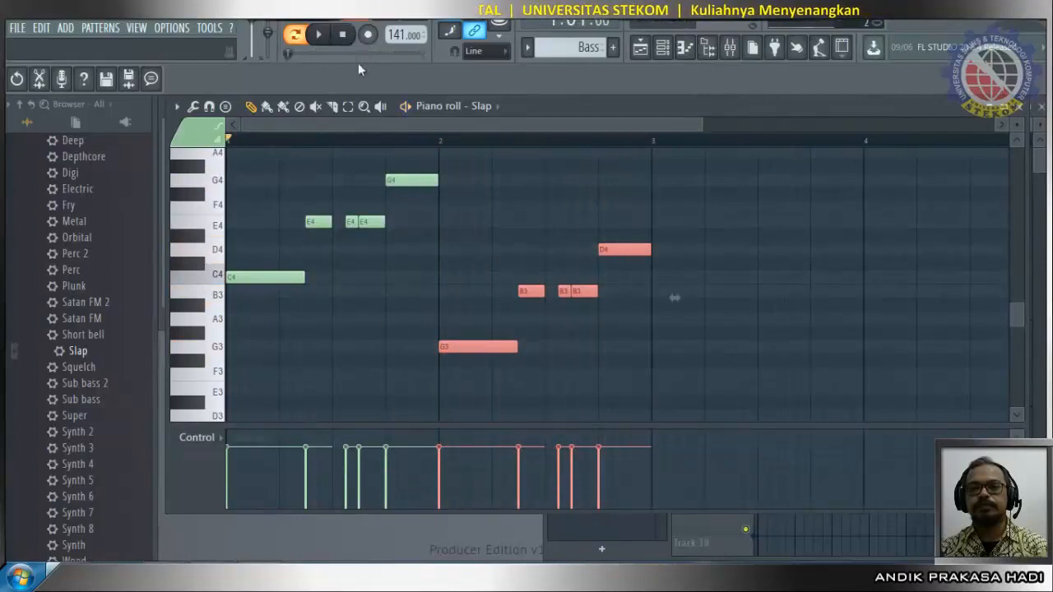
Step: Duplicate the bar 1 phrase into bar 3 starting on D4 and into bar 4 starting on A4
left_click_drag(674, 298, 488, 229)
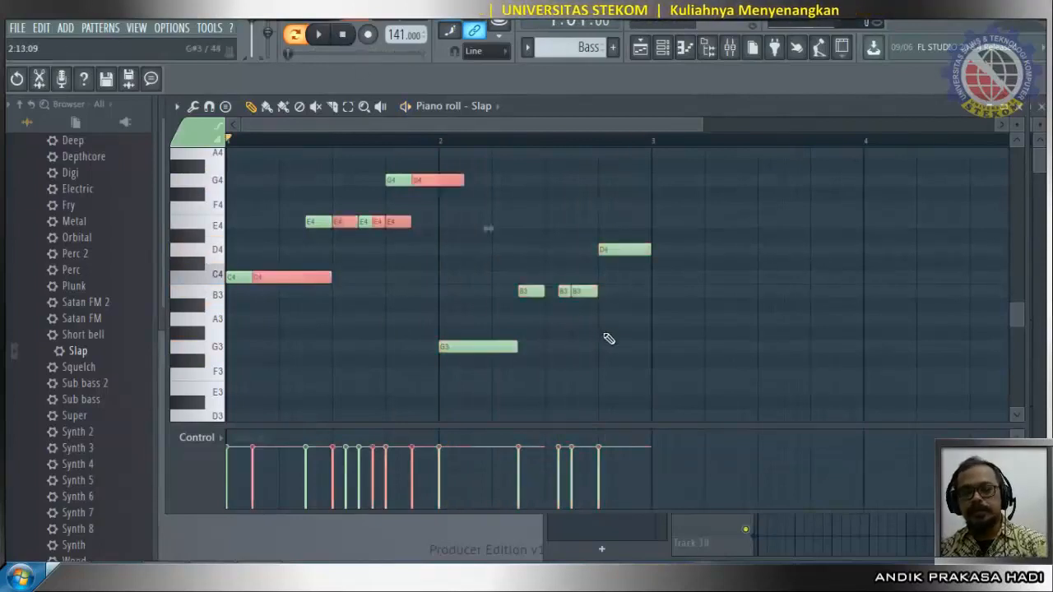
left_click_drag(292, 275, 695, 243)
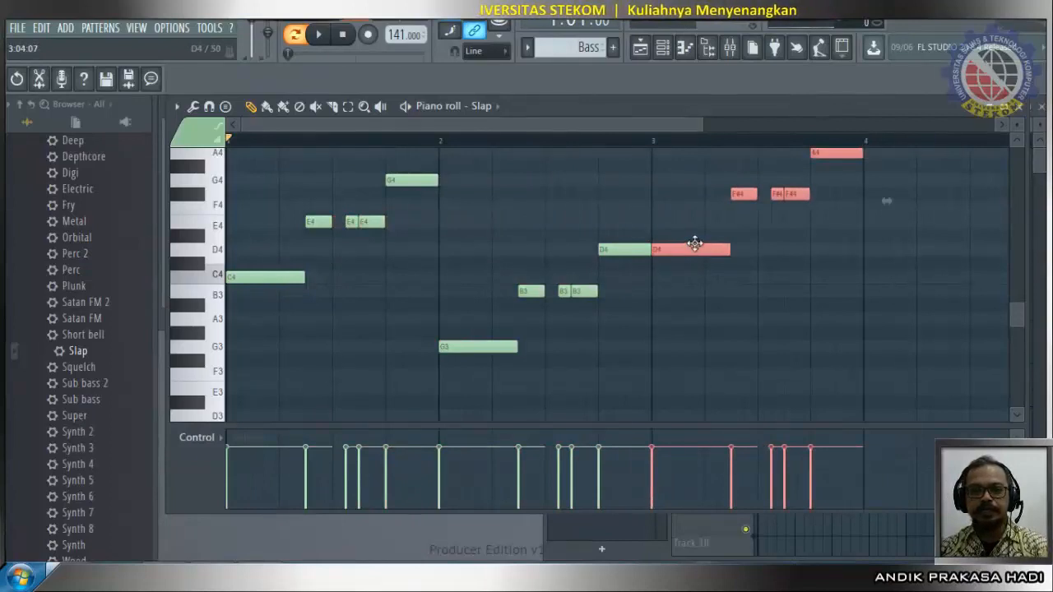
scroll(773, 288, "up", 2)
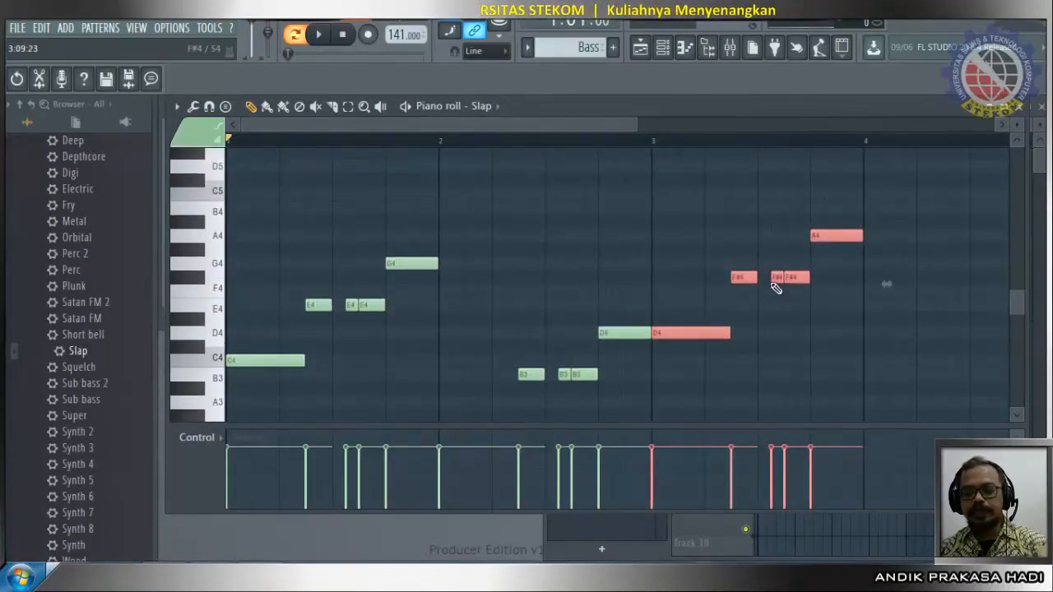
key("ctrl+v")
left_click_drag(287, 362, 896, 236)
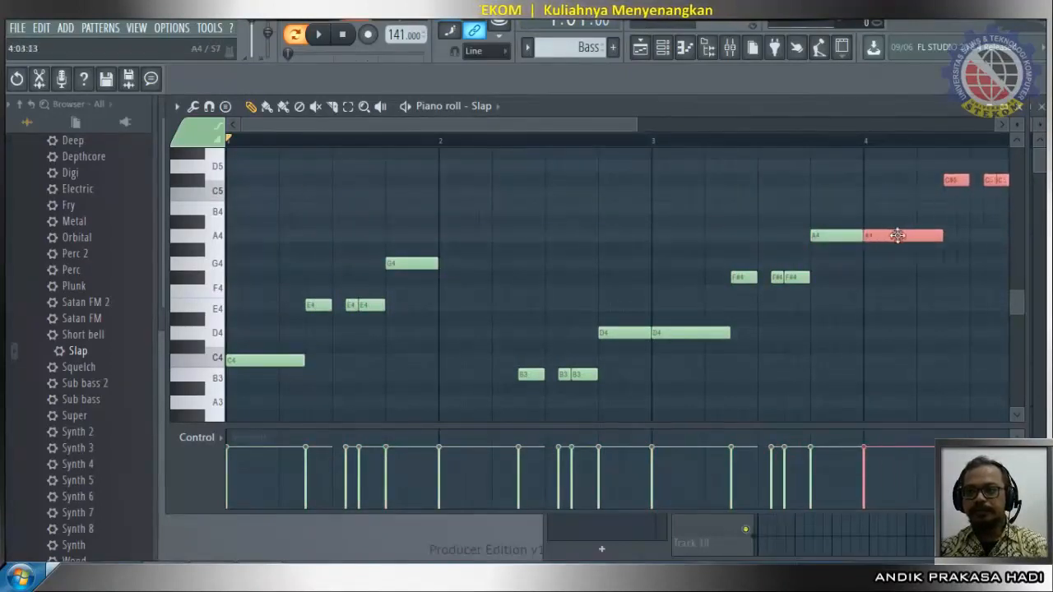
Step: Play back the four-bar Slap bass line while checking its notes in the piano roll
left_click(320, 35)
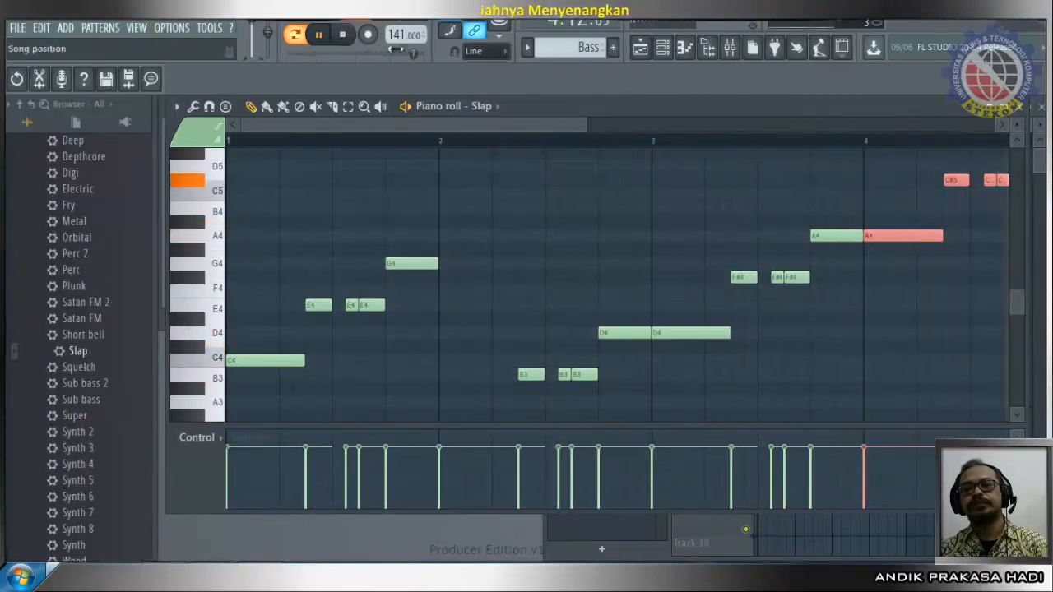
scroll(367, 123, "down", 1)
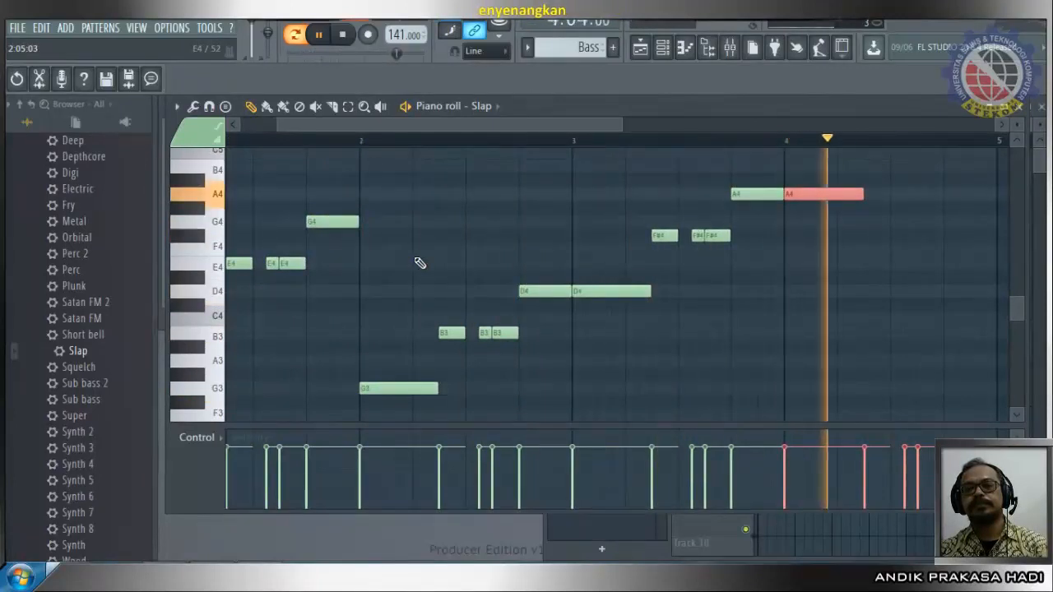
key("space")
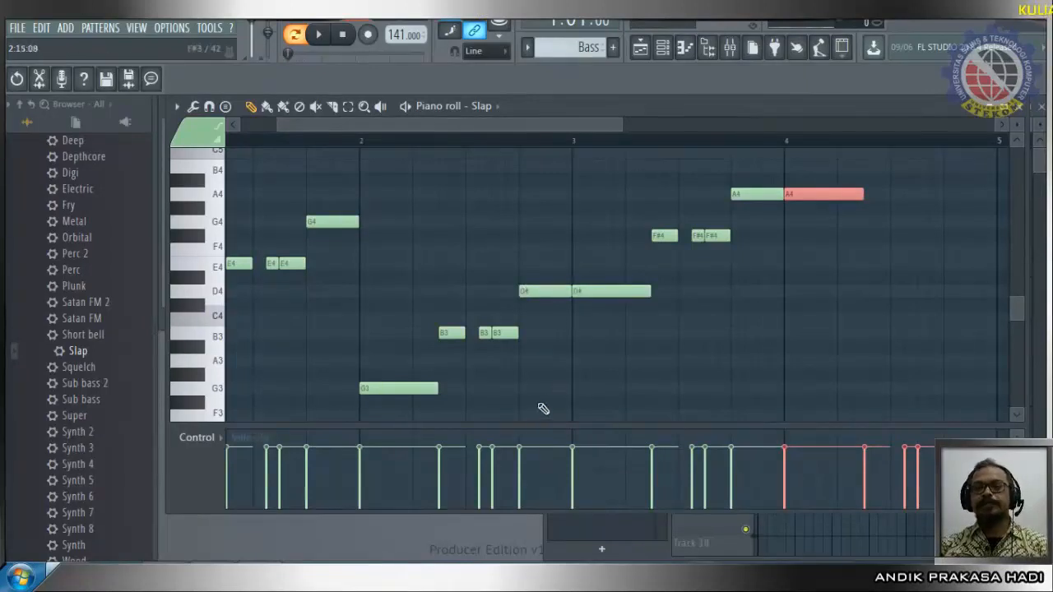
Step: Shorten the last notes of bars 1, 2 and 3 to three steps each while previewing the bass line
left_click(552, 293)
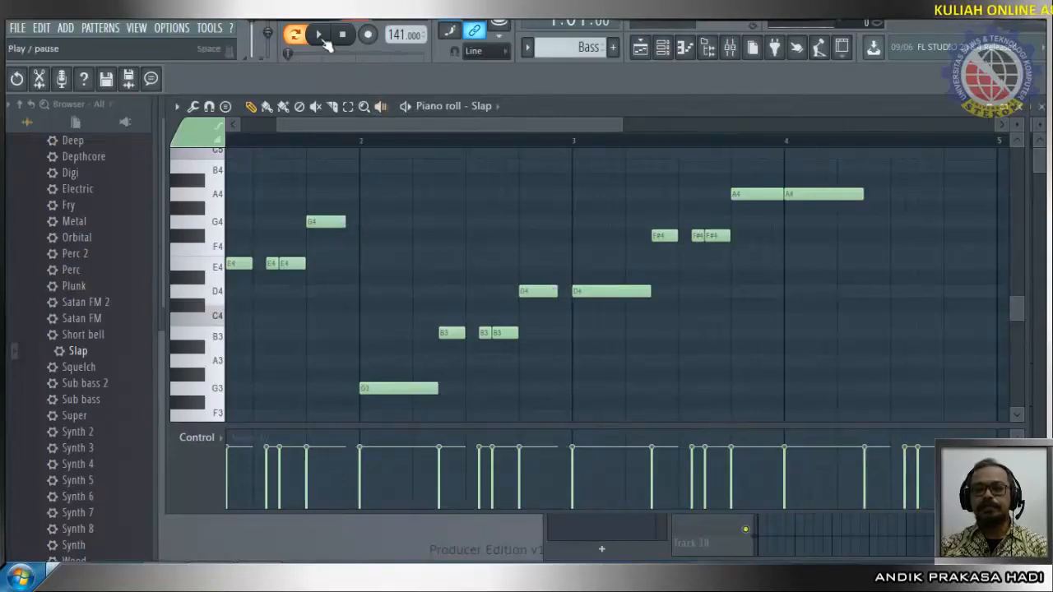
left_click(323, 36)
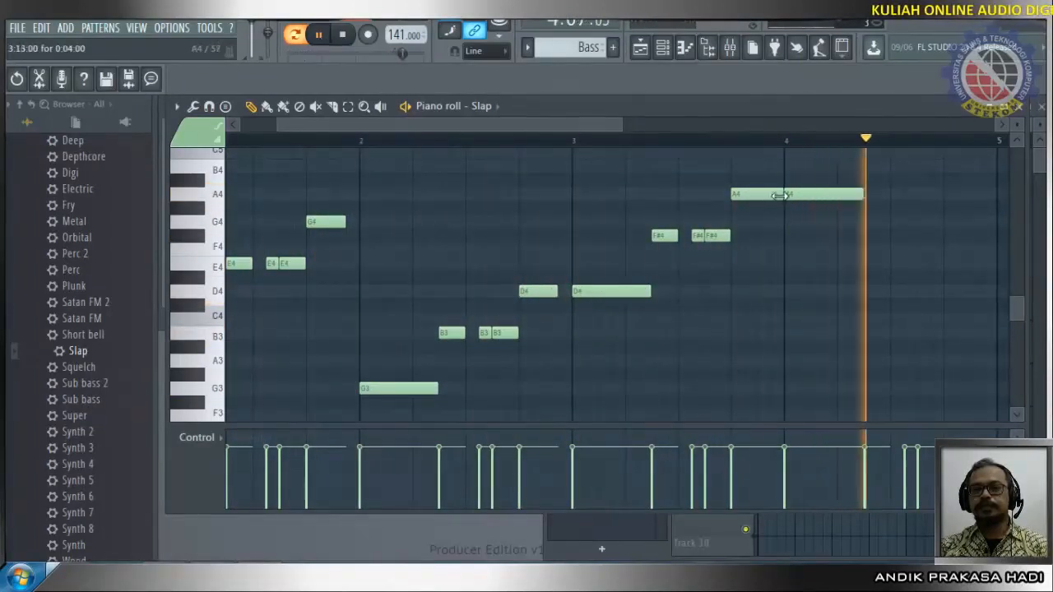
left_click_drag(783, 194, 774, 196)
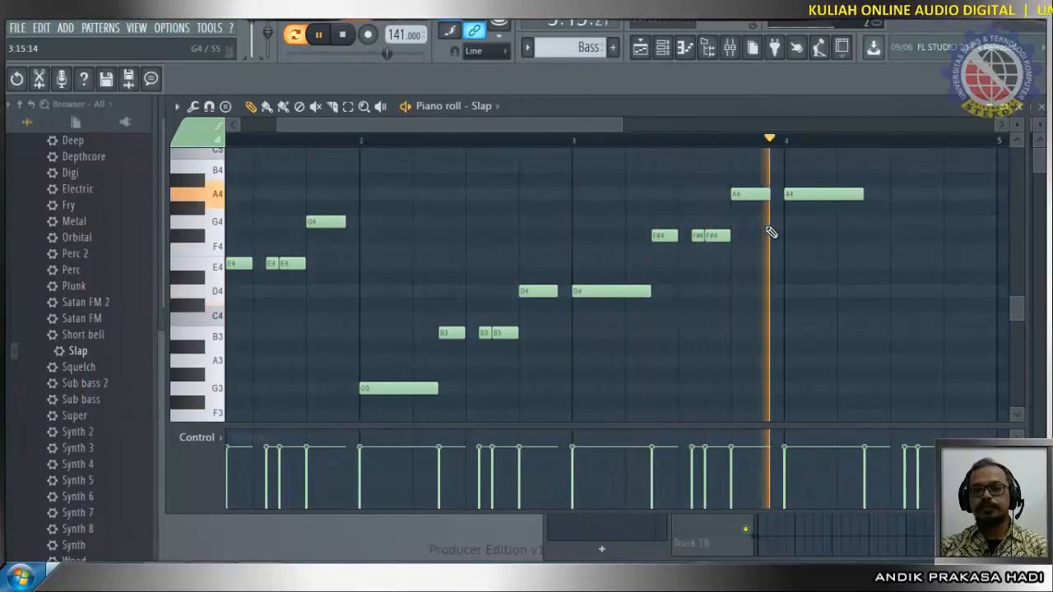
Step: Lower the last notes of bars 1, 2 and 3 to C4, G3 and D4, and preview the bass line
left_click(342, 34)
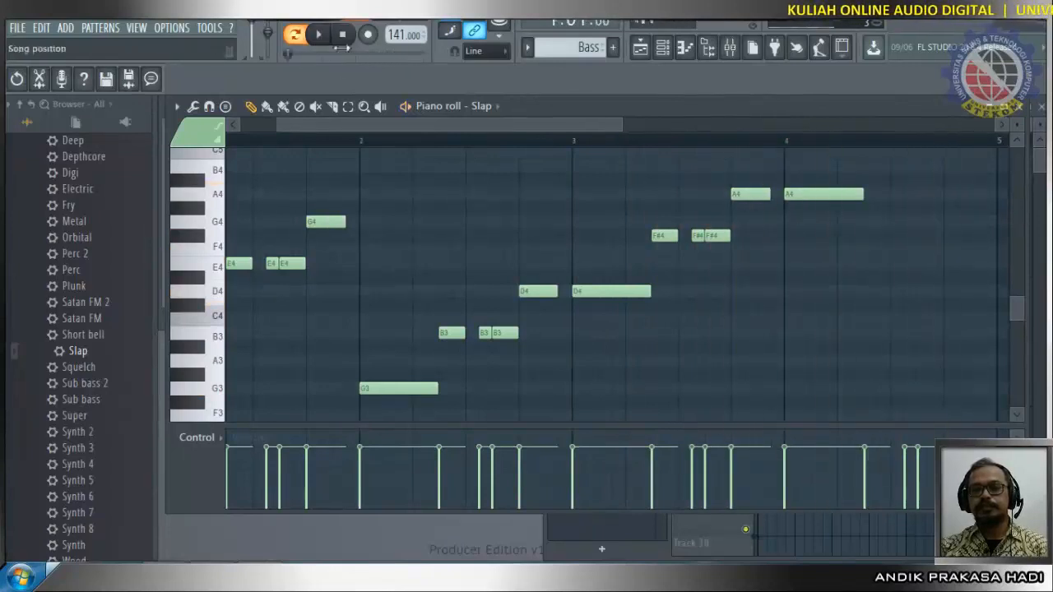
left_click_drag(327, 222, 329, 322)
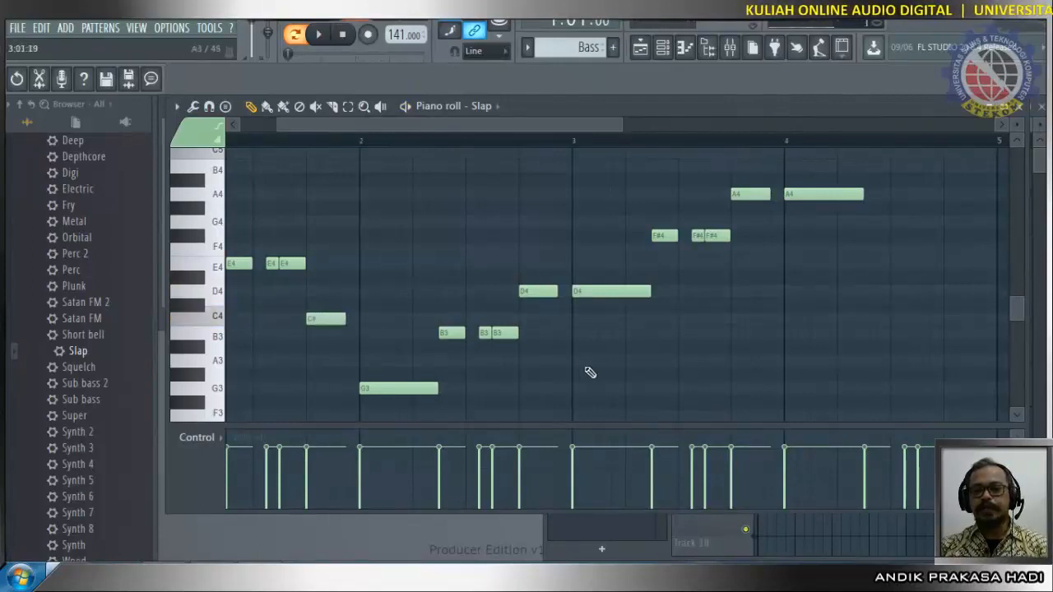
left_click_drag(540, 293, 539, 390)
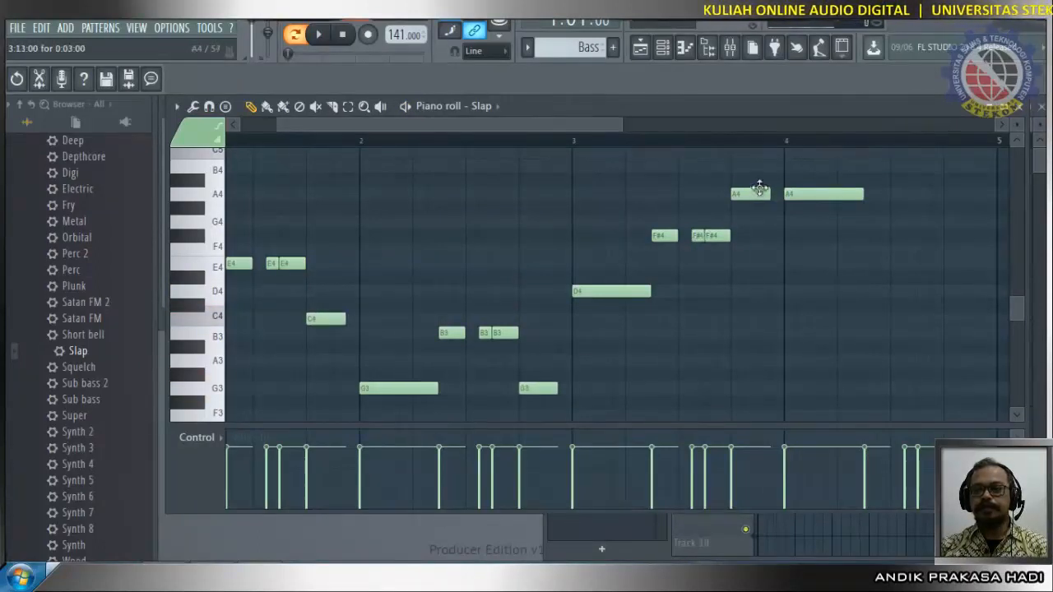
left_click_drag(759, 189, 757, 293)
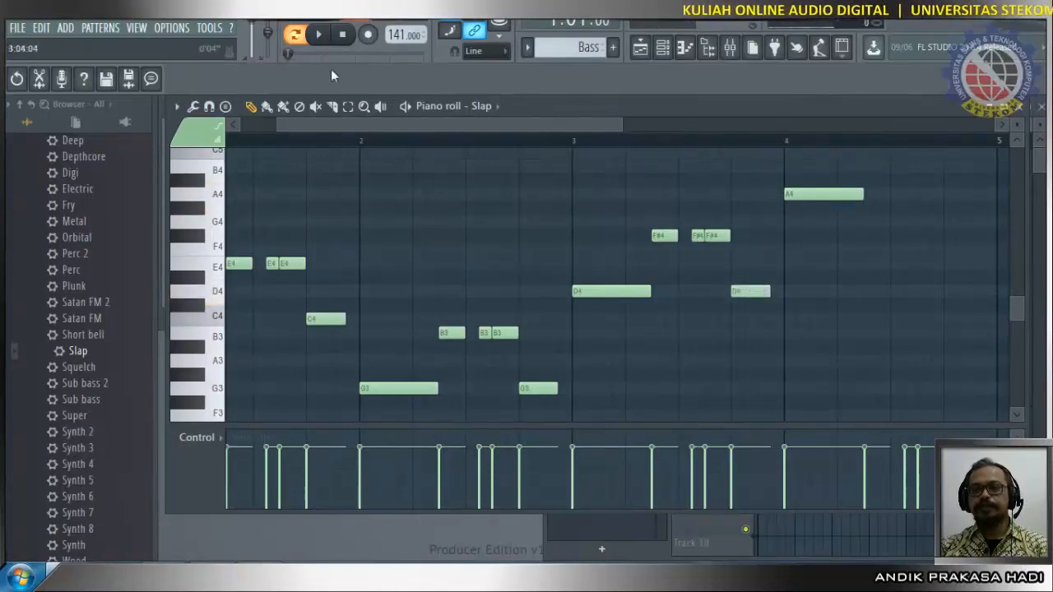
left_click(321, 37)
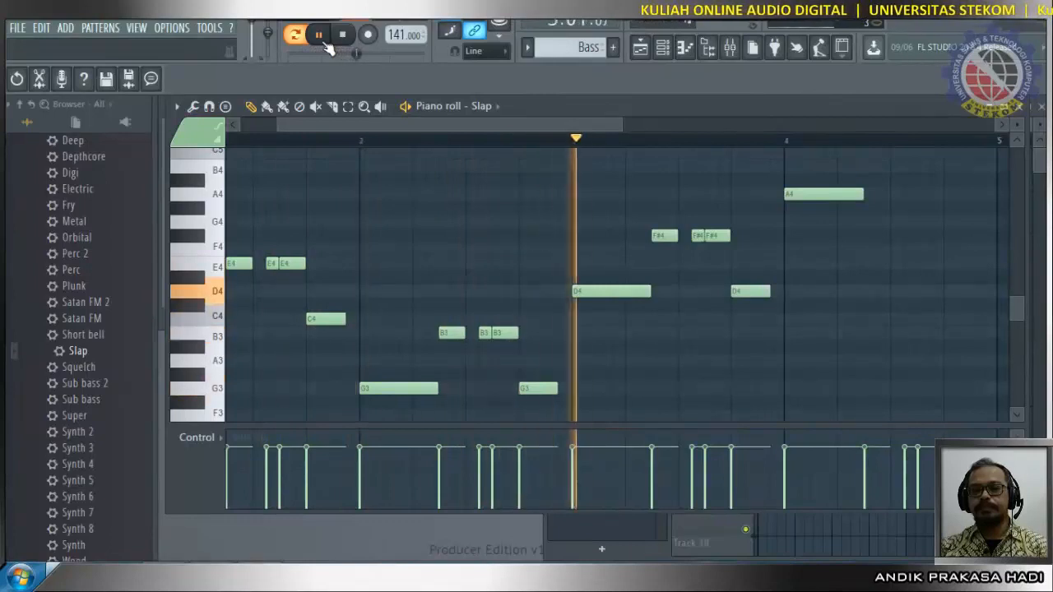
left_click_drag(500, 127, 565, 146)
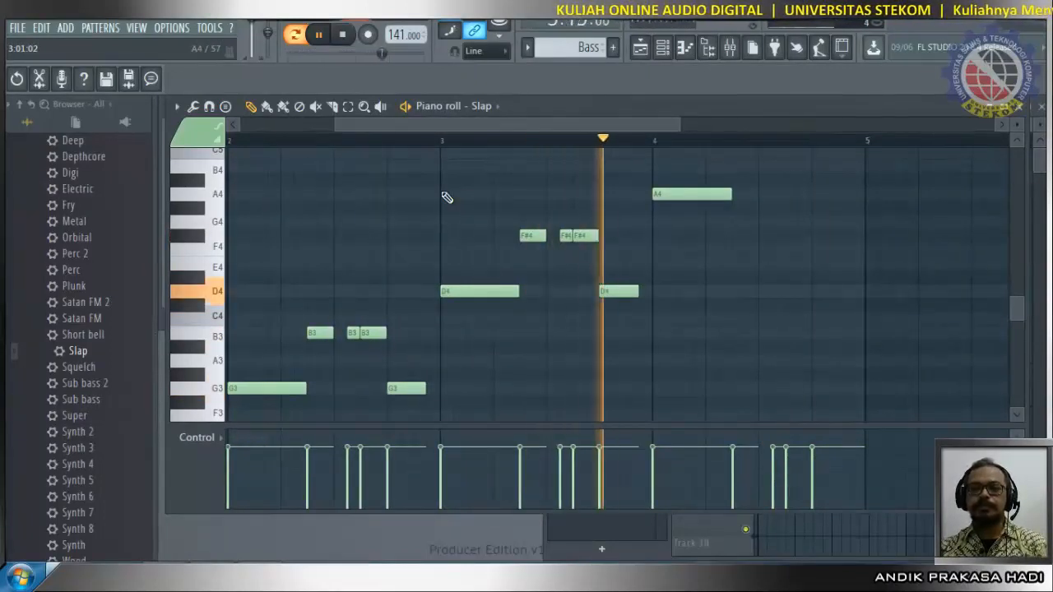
left_click(347, 42)
Step: Raise bar 1's last note to G4, lengthen the last notes of bars 1 and 3 to four steps, and preview the line
scroll(266, 310, "up", 2)
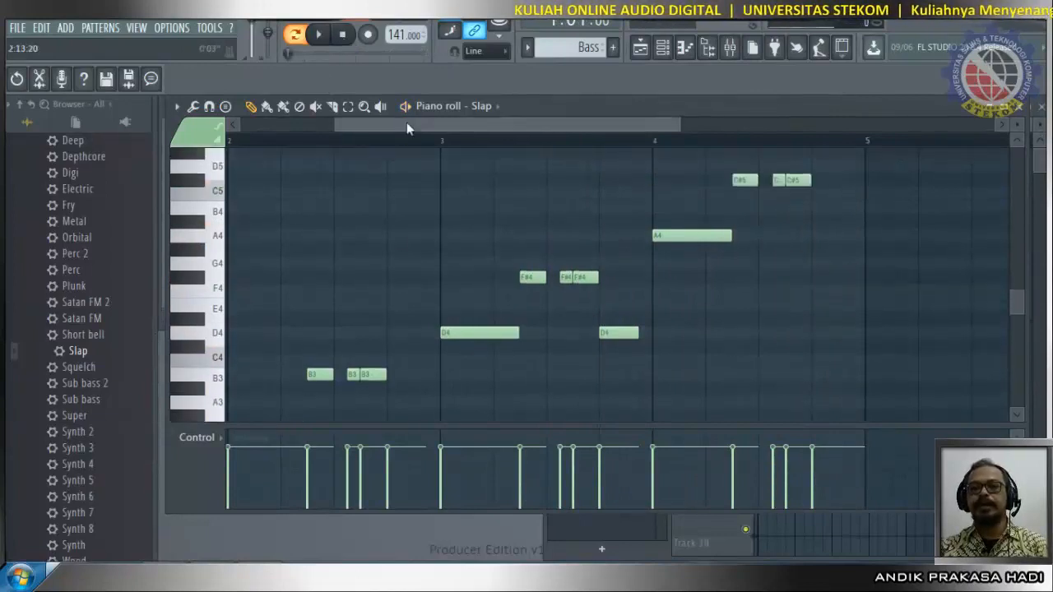
left_click_drag(406, 122, 301, 129)
left_click_drag(395, 360, 399, 263)
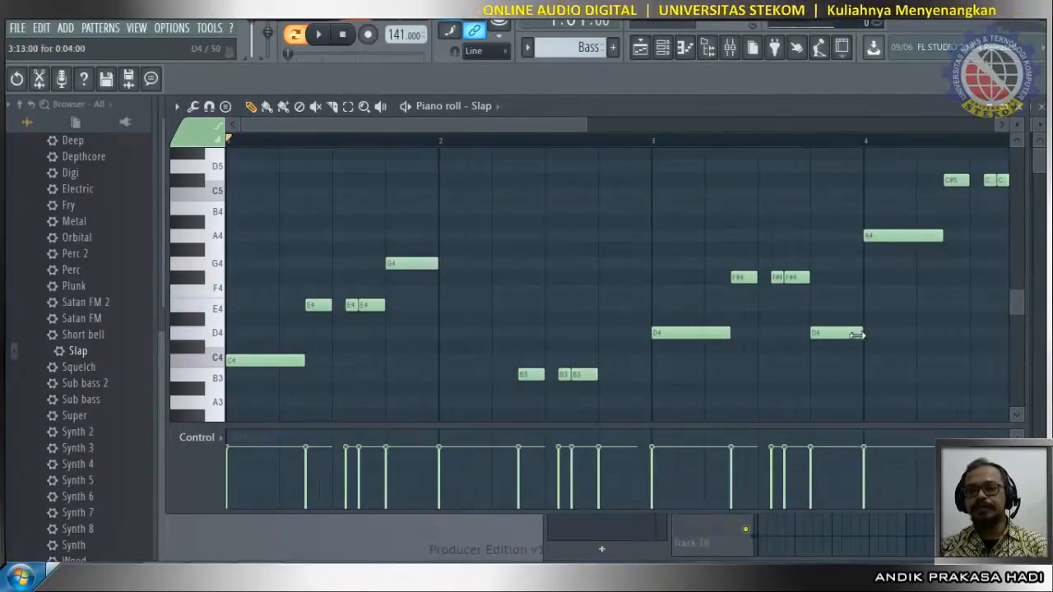
left_click(320, 45)
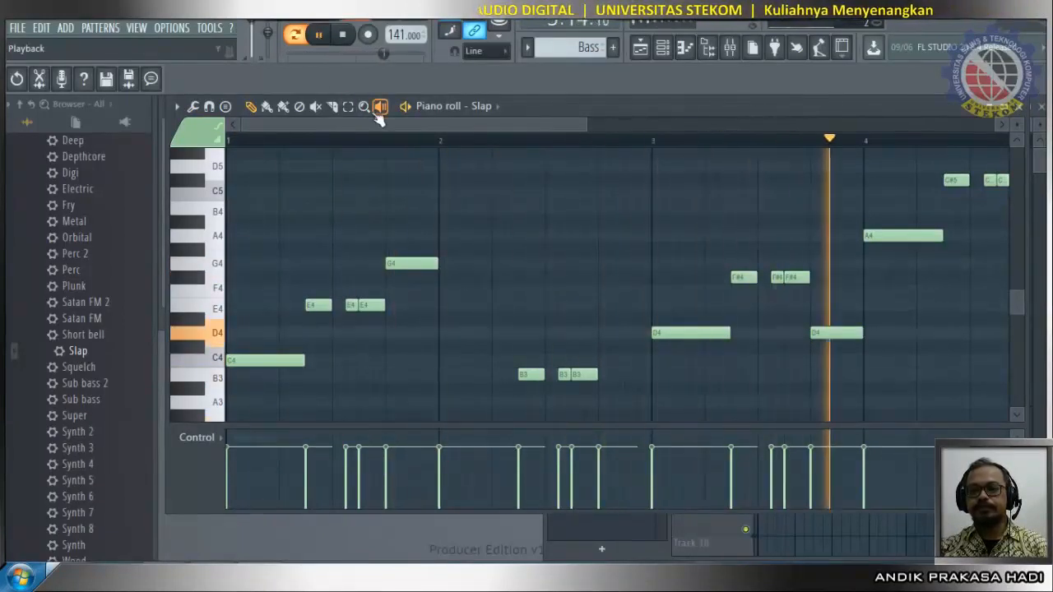
left_click(346, 37)
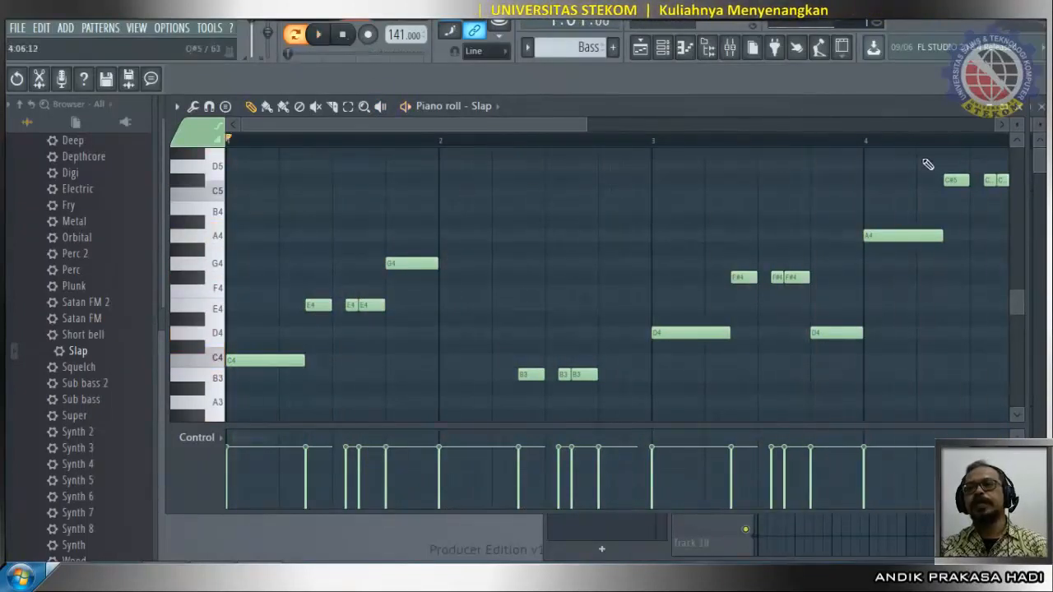
Step: Place the Bass pattern on Track 4 of the playlist at bars 2 and 6
left_click(1023, 111)
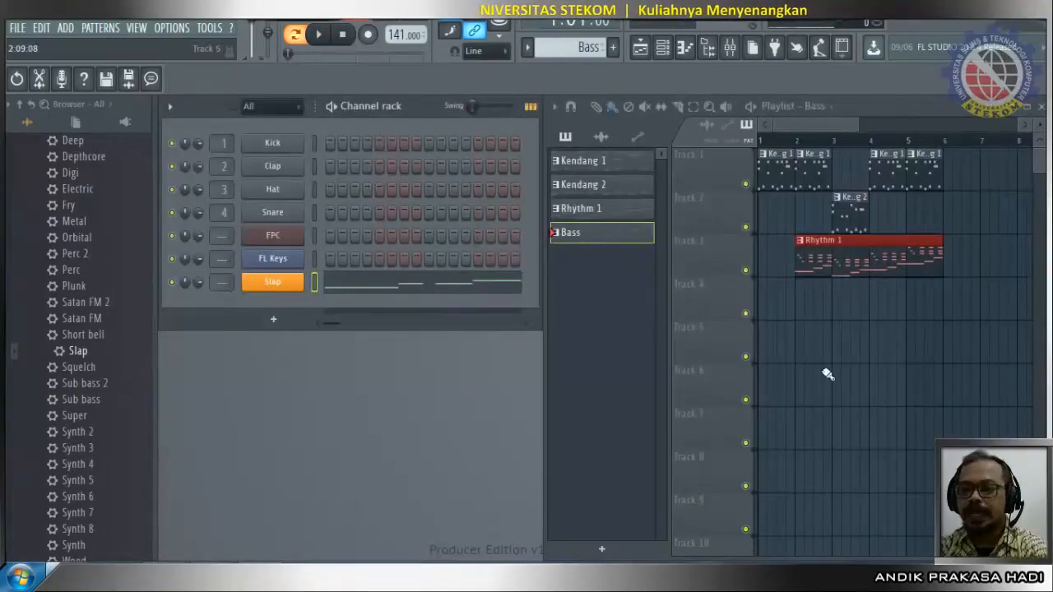
left_click(797, 313)
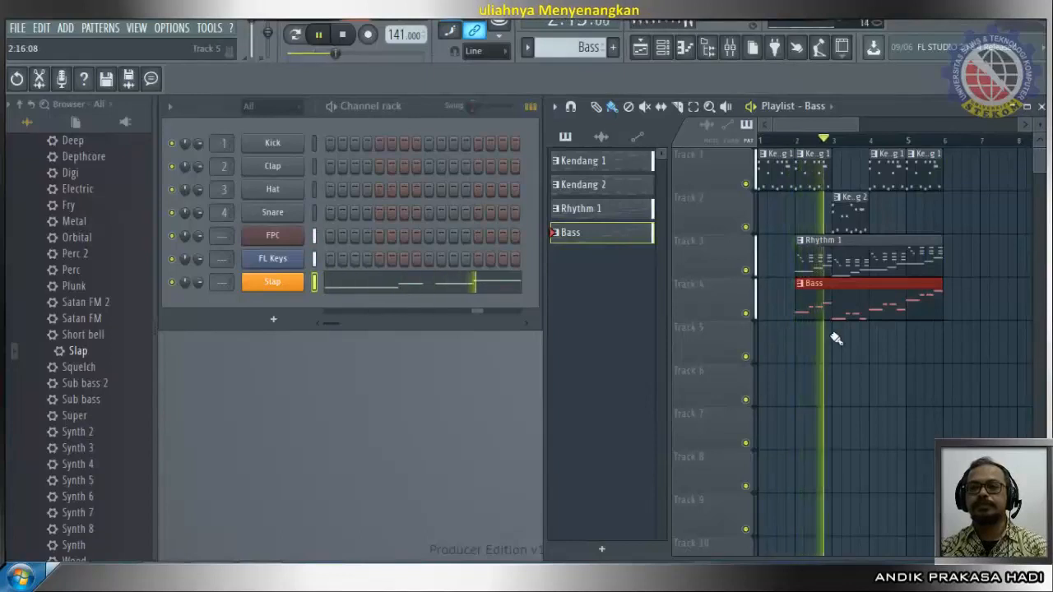
left_click(954, 265)
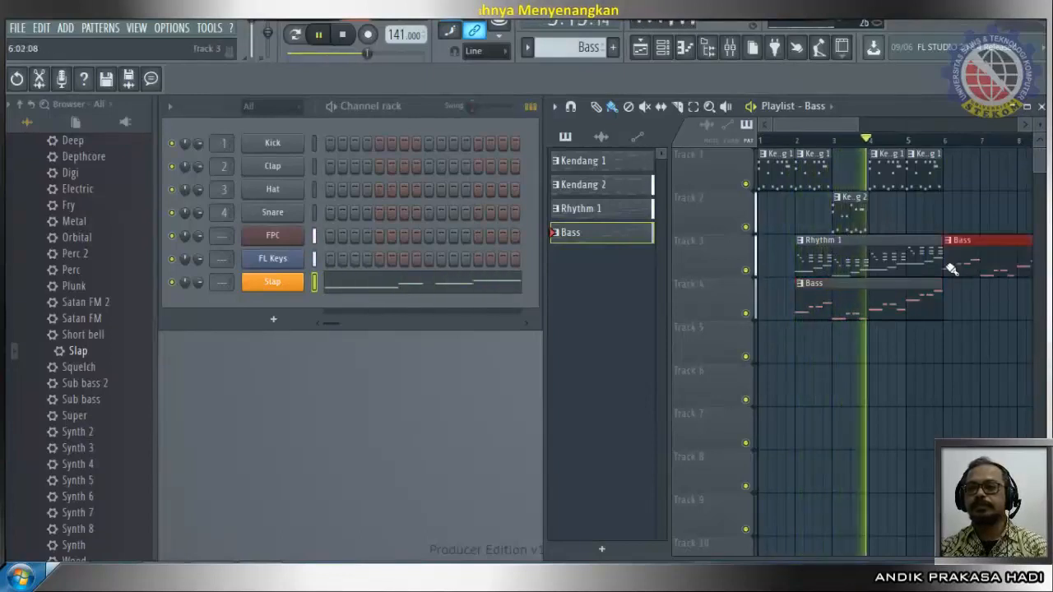
mouse_move(797, 126)
left_mouse_down()
mouse_move(822, 131)
mouse_move(835, 223)
left_mouse_up()
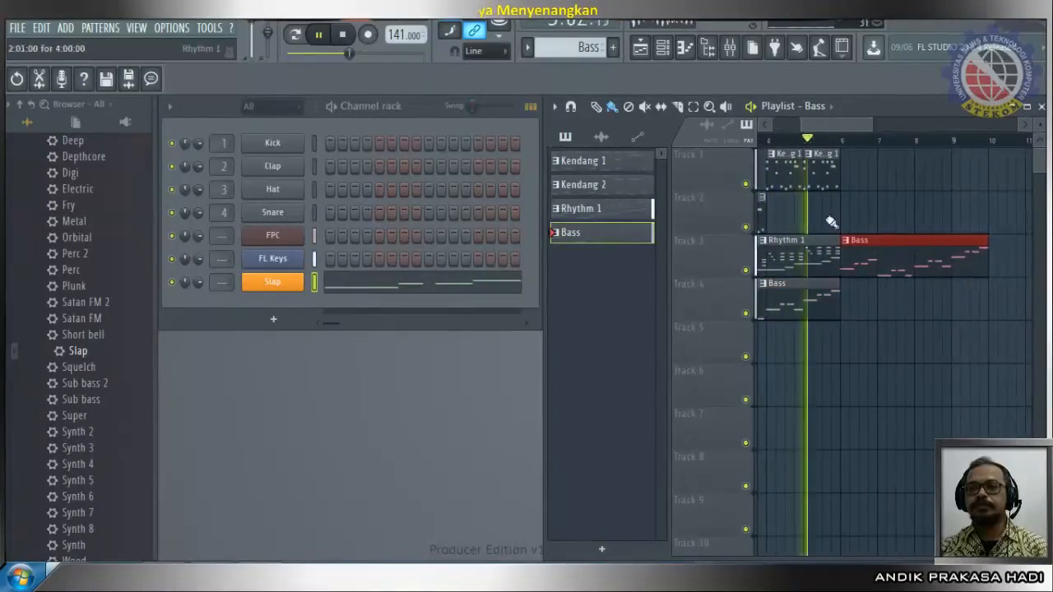
left_click(849, 301)
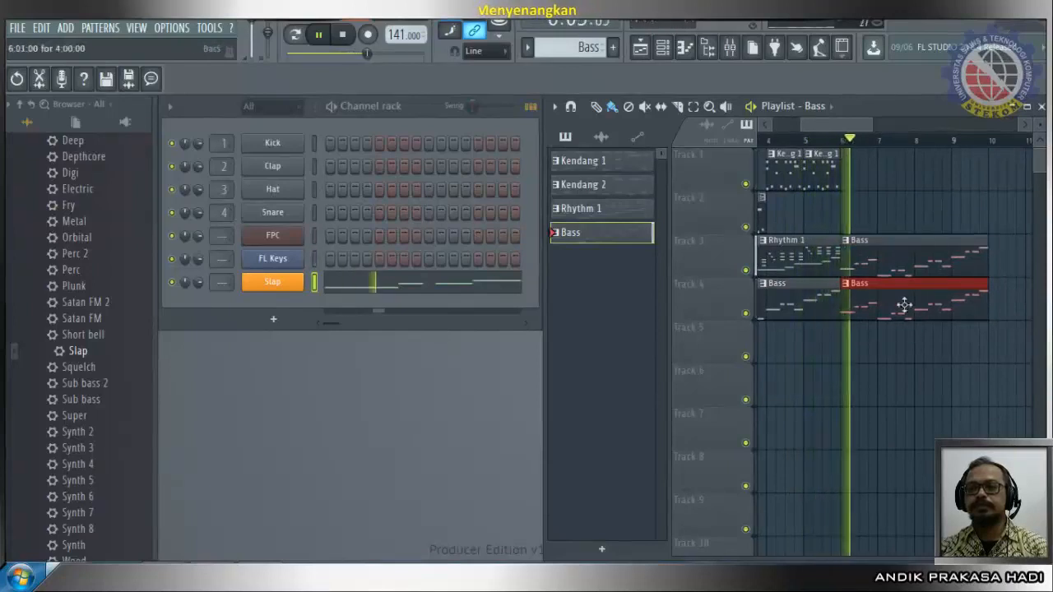
Step: Add Kendang 1 clips on Track 1 at bars 6, 7 and 8, and a Kendang 2 clip on Track 2 at bar 9
left_click(847, 179)
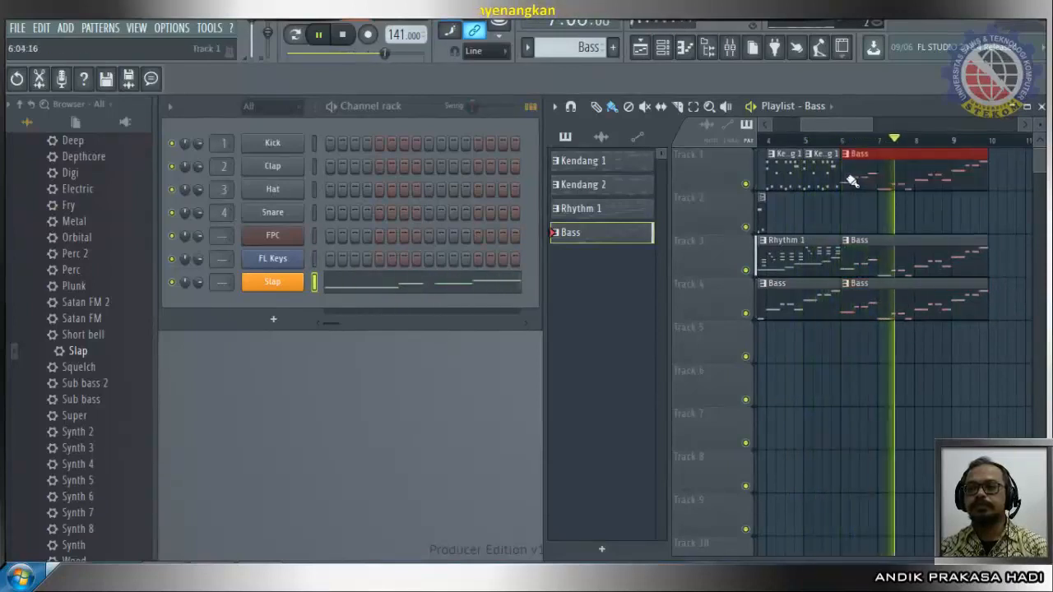
right_click(871, 168)
left_click(633, 161)
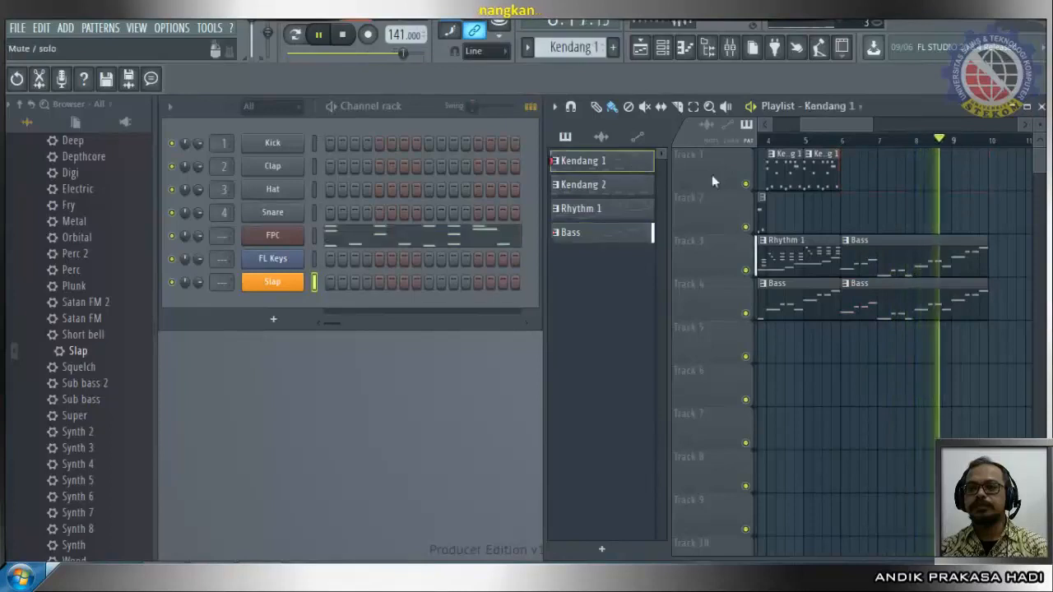
left_click(864, 181)
mouse_move(864, 184)
left_mouse_down()
mouse_move(917, 190)
mouse_move(903, 188)
left_mouse_up()
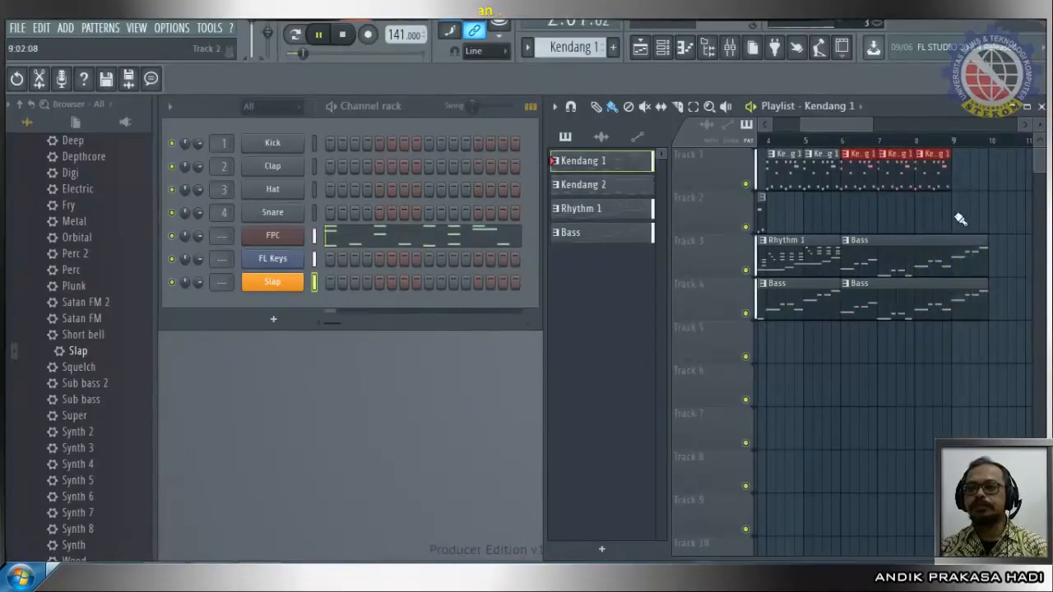
left_click(623, 184)
left_click(953, 223)
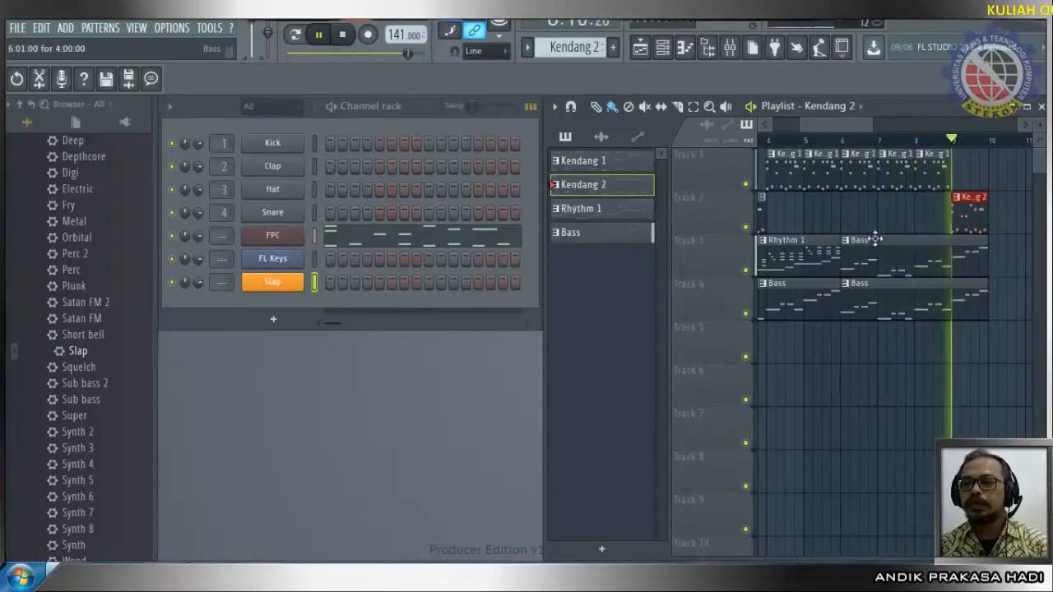
Step: Replace the stray Bass clip at bar 6 on Track 3 with the Rhythm 1 pattern and listen to the arrangement
right_click(860, 265)
left_click(591, 211)
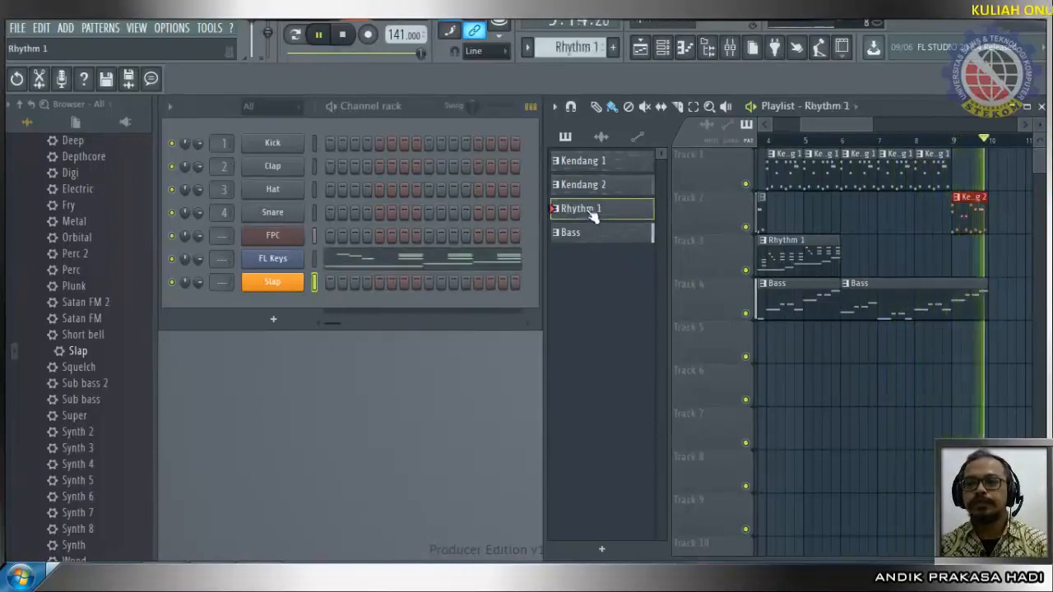
left_click(848, 265)
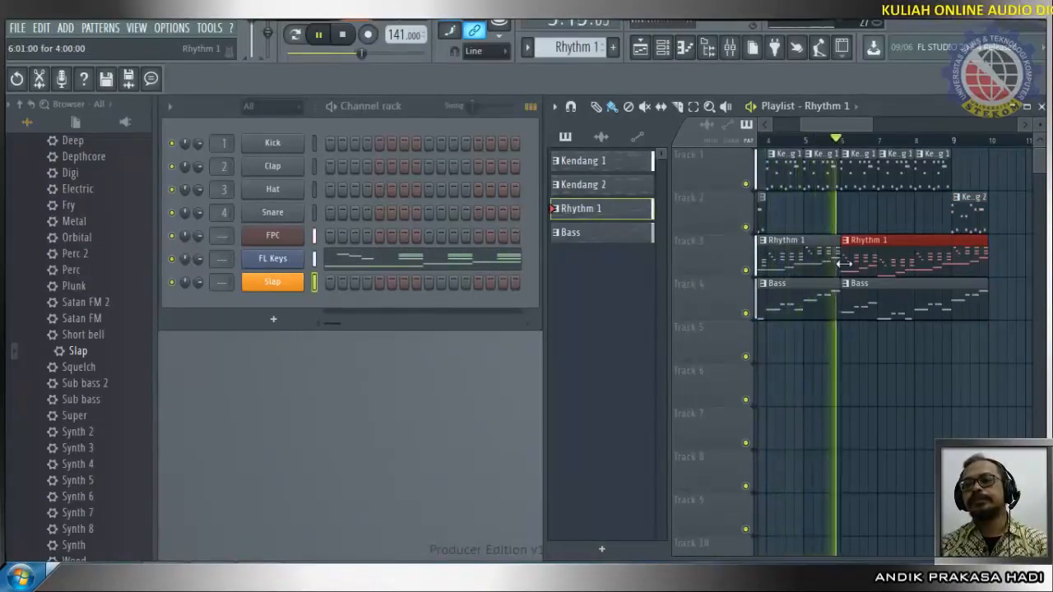
left_click(345, 38)
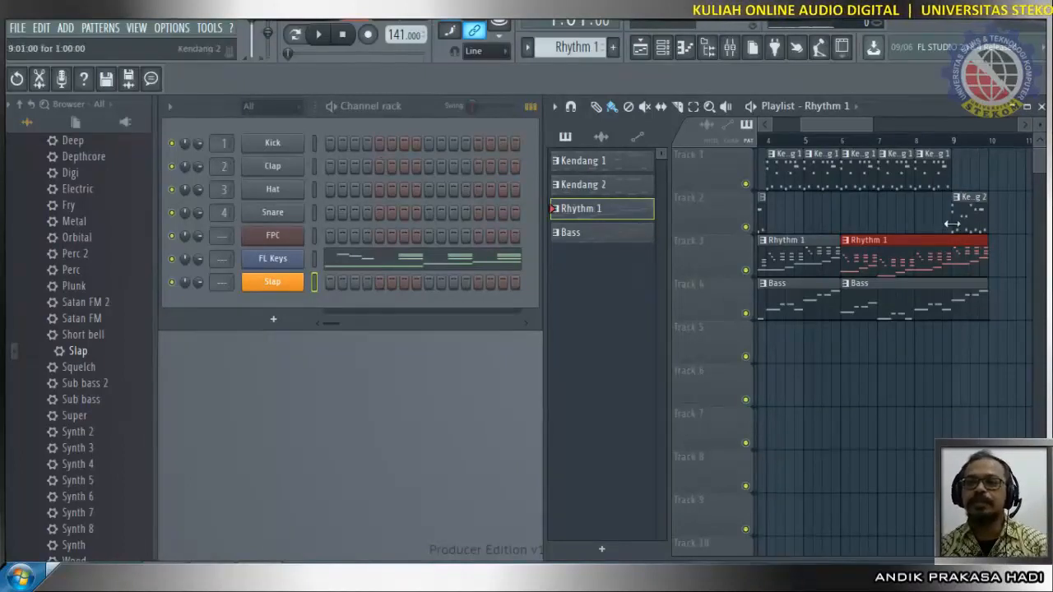
Step: Play back the song from the start while following the drum, rhythm and bass clips across the playlist
left_click(613, 186)
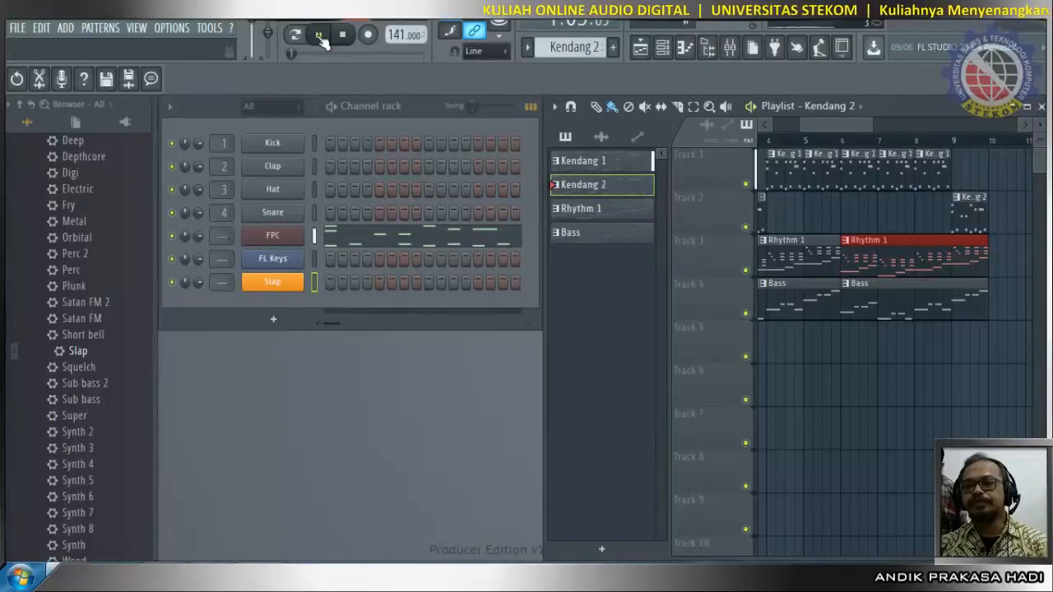
left_click_drag(864, 126, 778, 131)
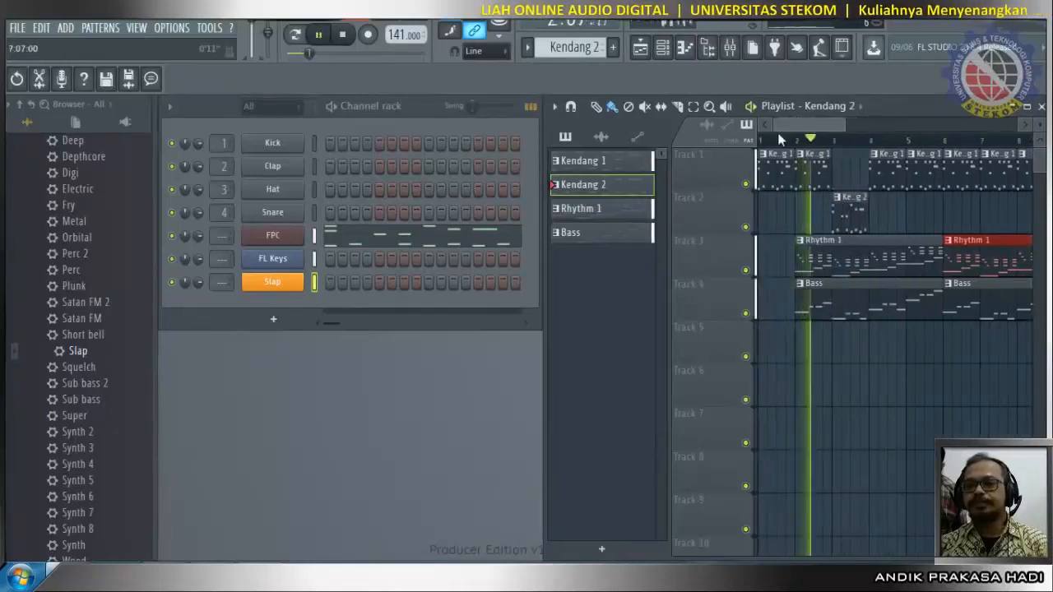
scroll(827, 155, "right", 1)
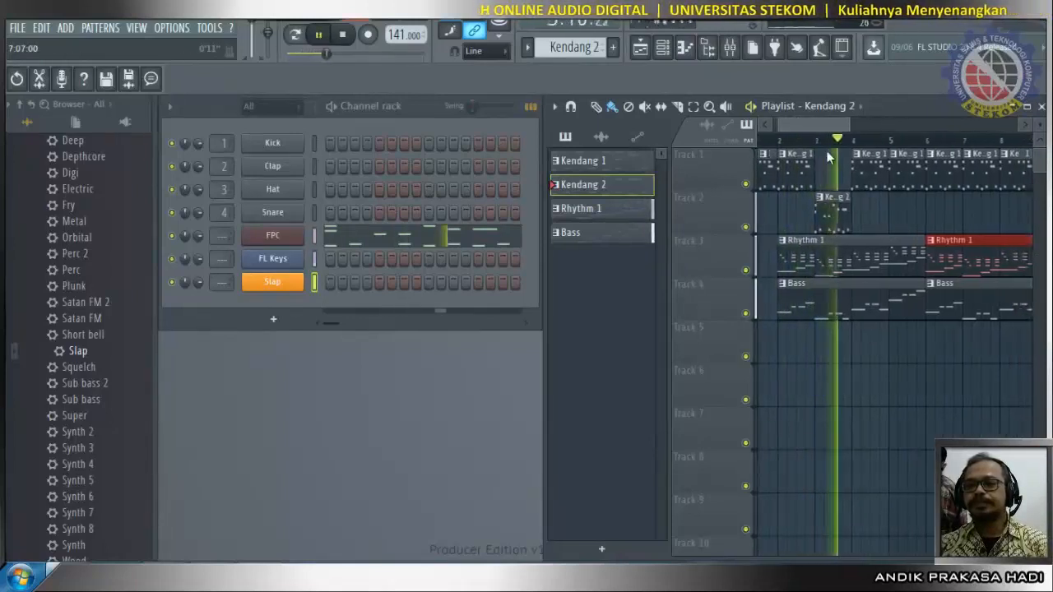
scroll(842, 157, "right", 3)
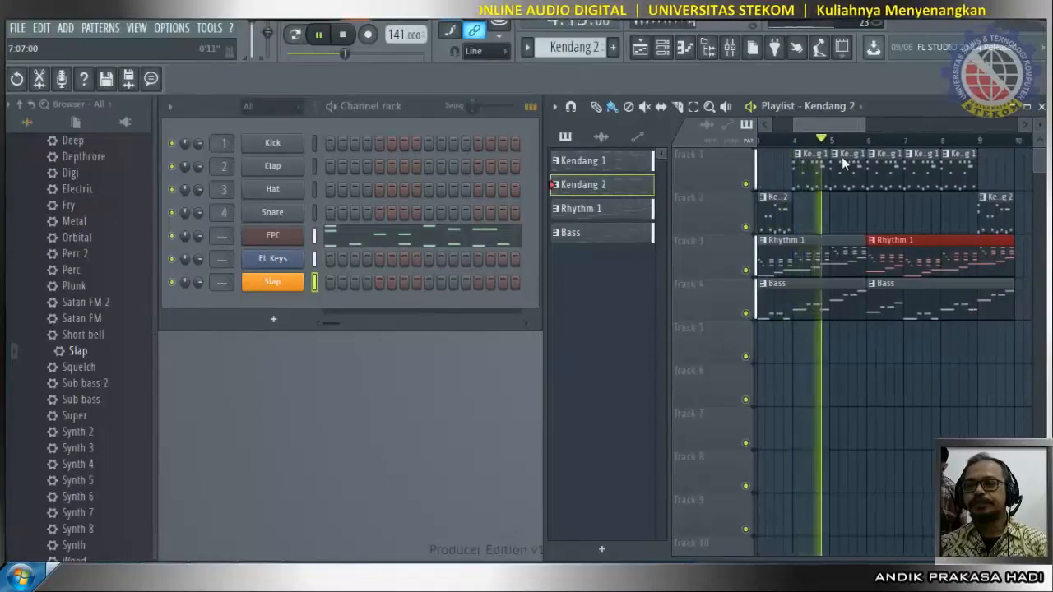
scroll(841, 160, "right", 2)
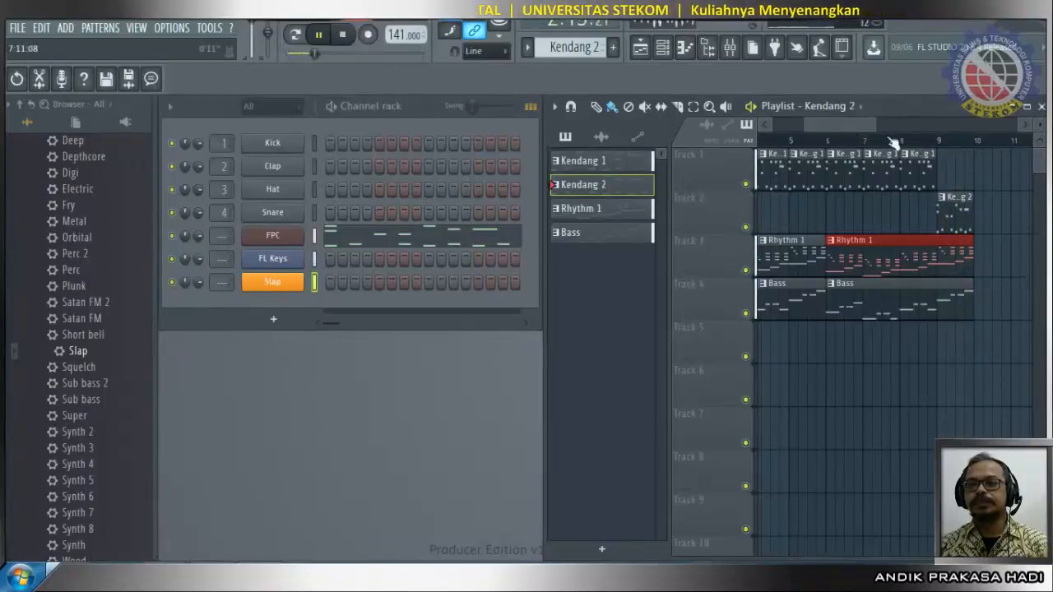
left_click_drag(865, 140, 794, 131)
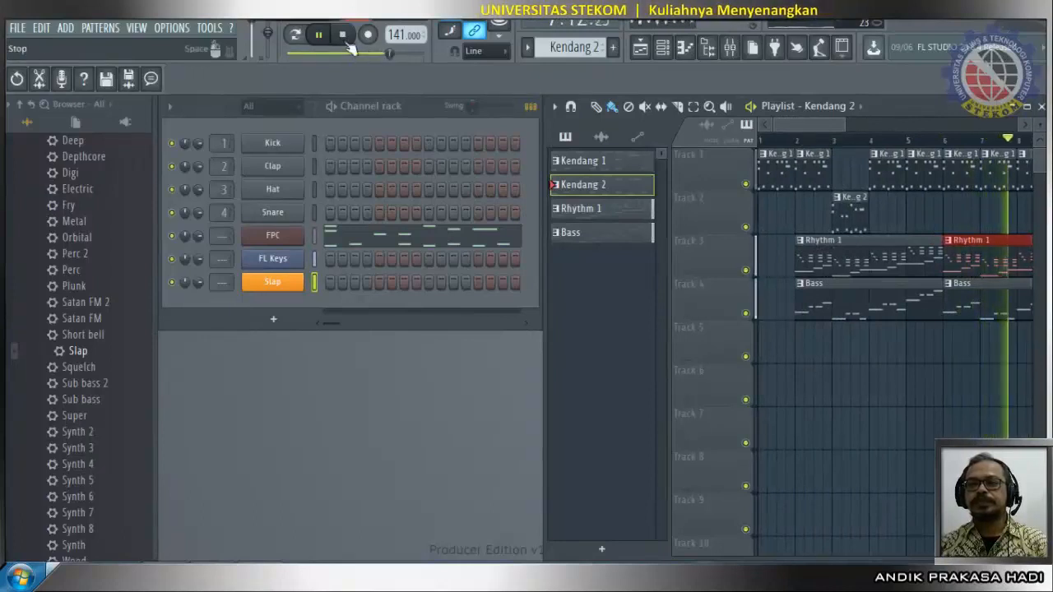
key("space")
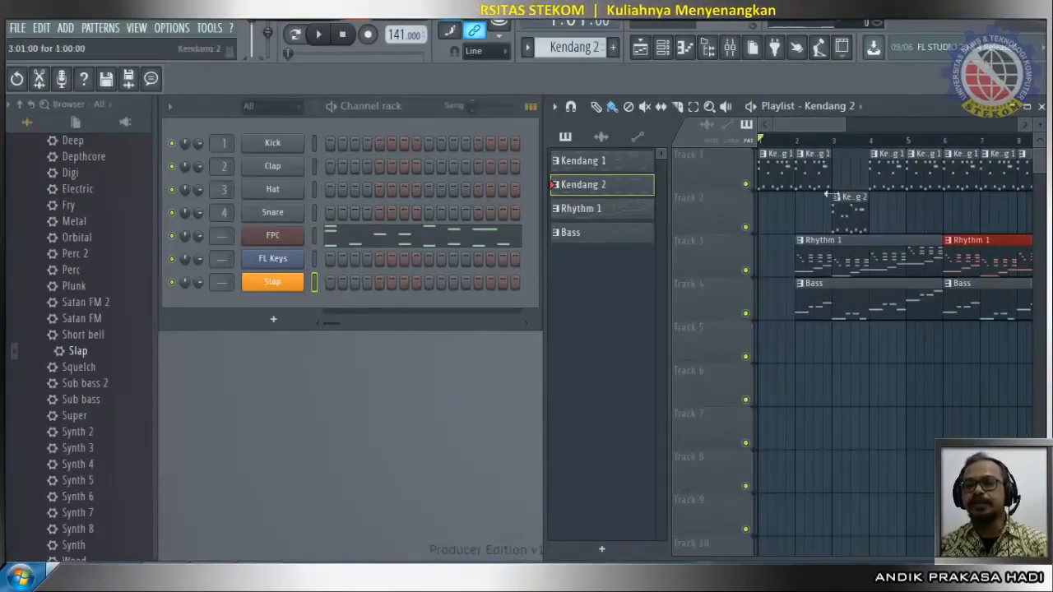
mouse_move(815, 123)
left_mouse_down()
mouse_move(836, 127)
mouse_move(808, 134)
left_mouse_up()
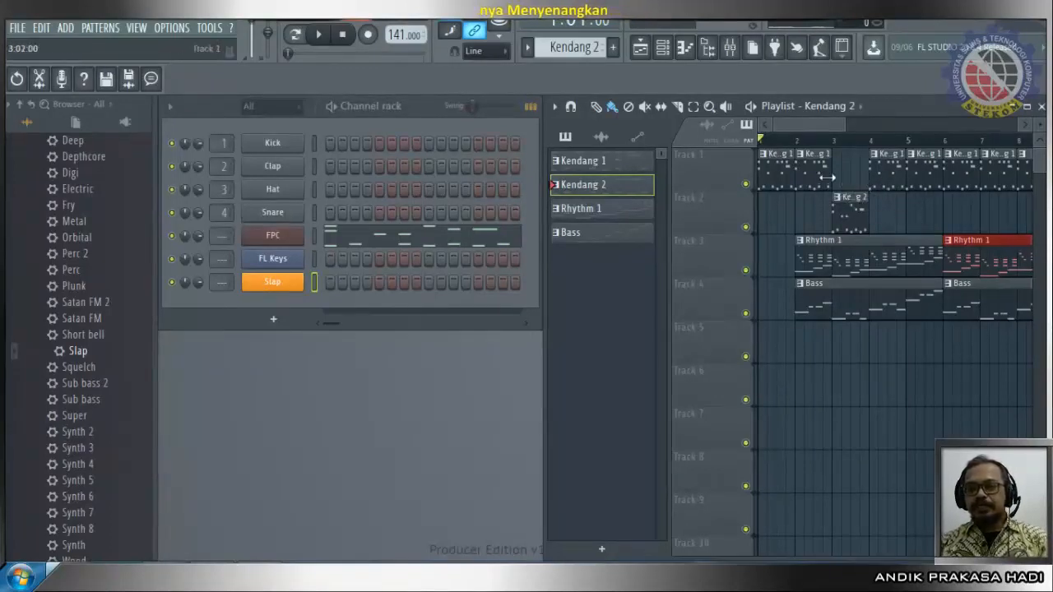
Step: Move the bar 3 Kendang 2 clip from Track 2 to Track 1 and delete the Kendang 1 clip at bar 4
right_click(858, 198)
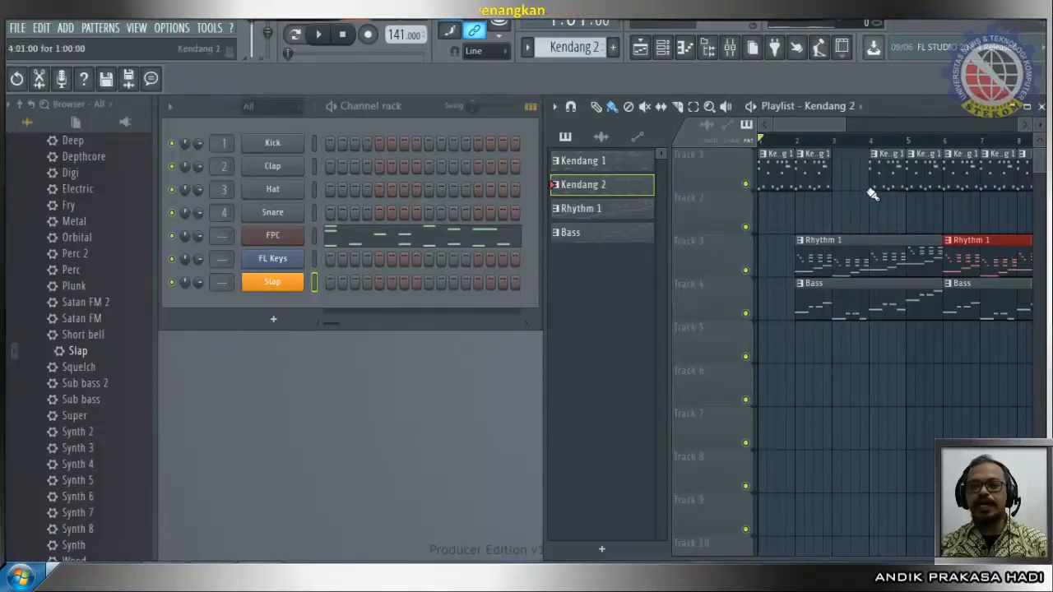
right_click(883, 158)
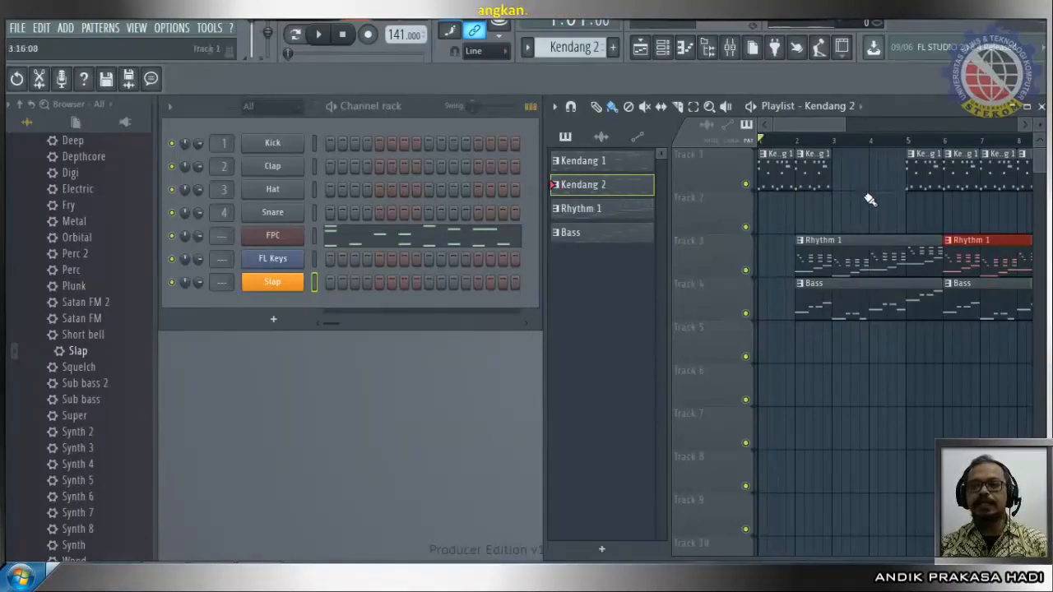
left_click(842, 162)
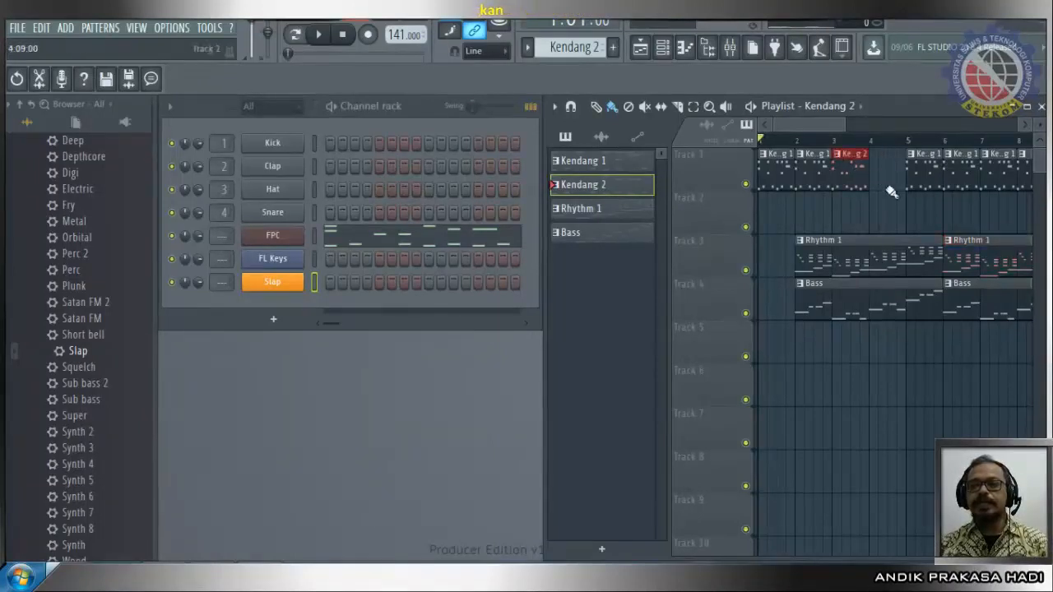
right_click(917, 158)
right_click(926, 153)
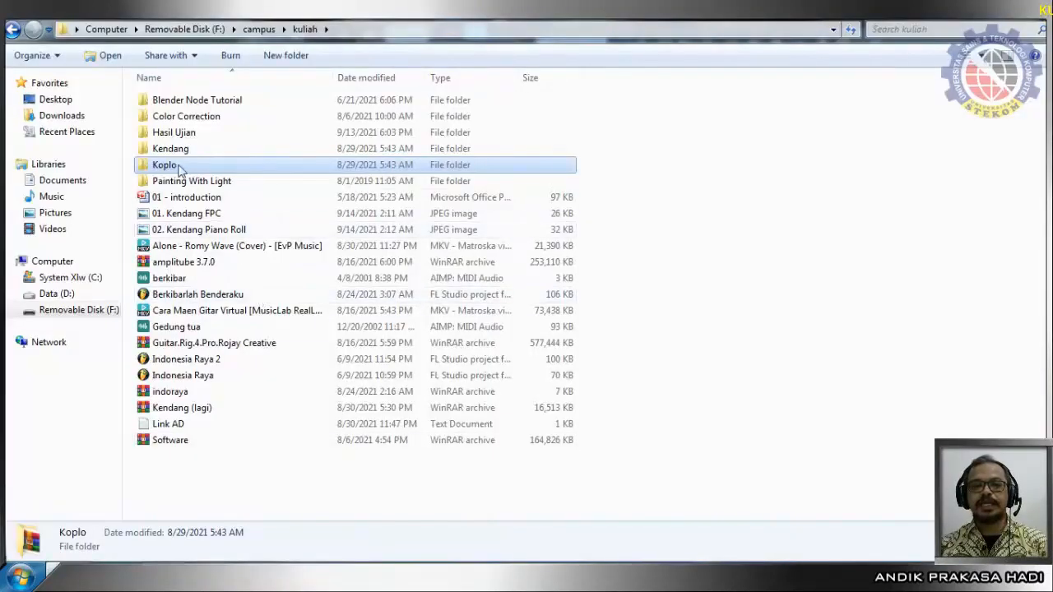
Step: Bring the INTRO FILL IN sample from the Koplo\DANGDUT KOPLO folder into the playlist on Track 2 at bar 4
double_click(170, 167)
double_click(177, 101)
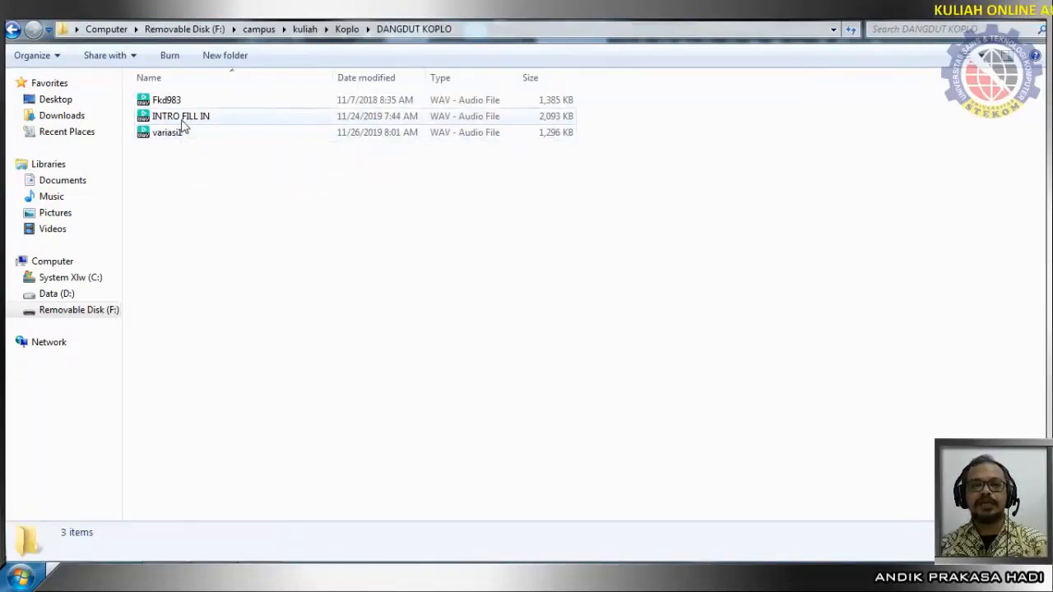
left_click_drag(167, 121, 353, 540)
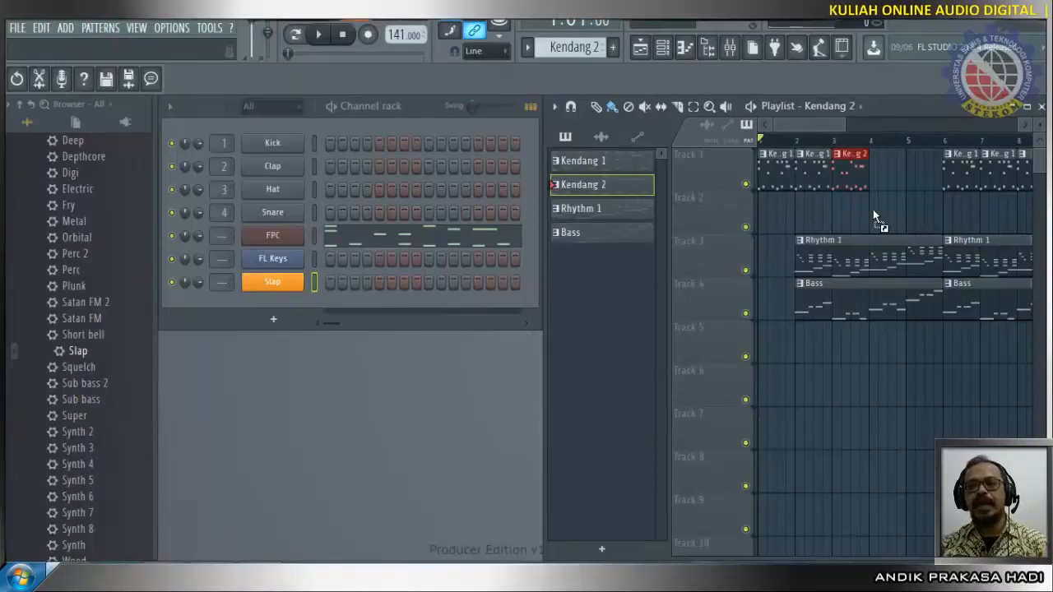
left_click_drag(872, 209, 873, 209)
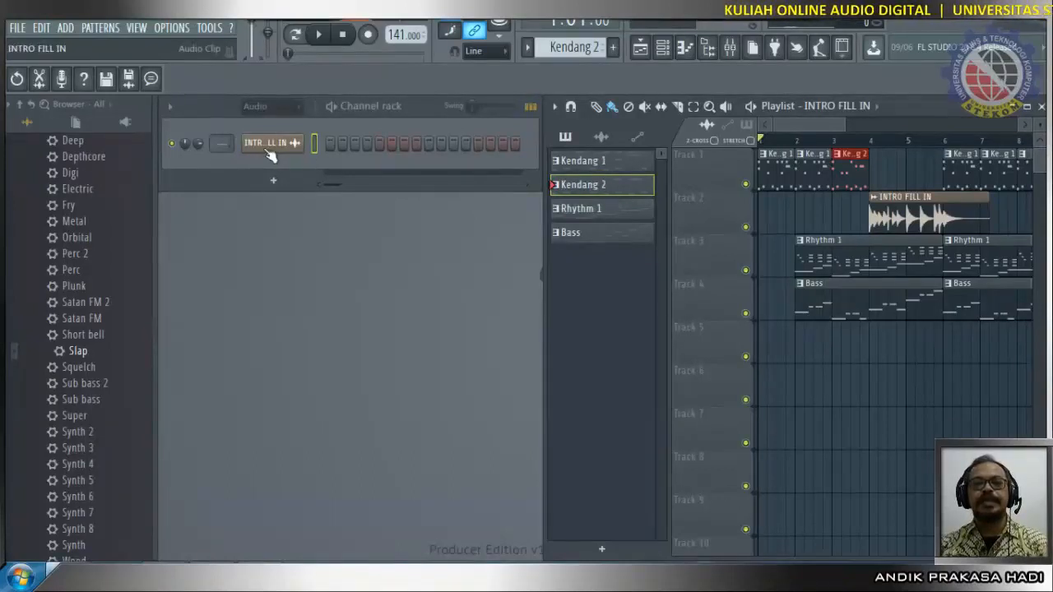
Step: Route the INTRO FILL IN channel to mixer track 6 and play the song to check its signal in the mixer
left_click_drag(221, 145, 221, 135)
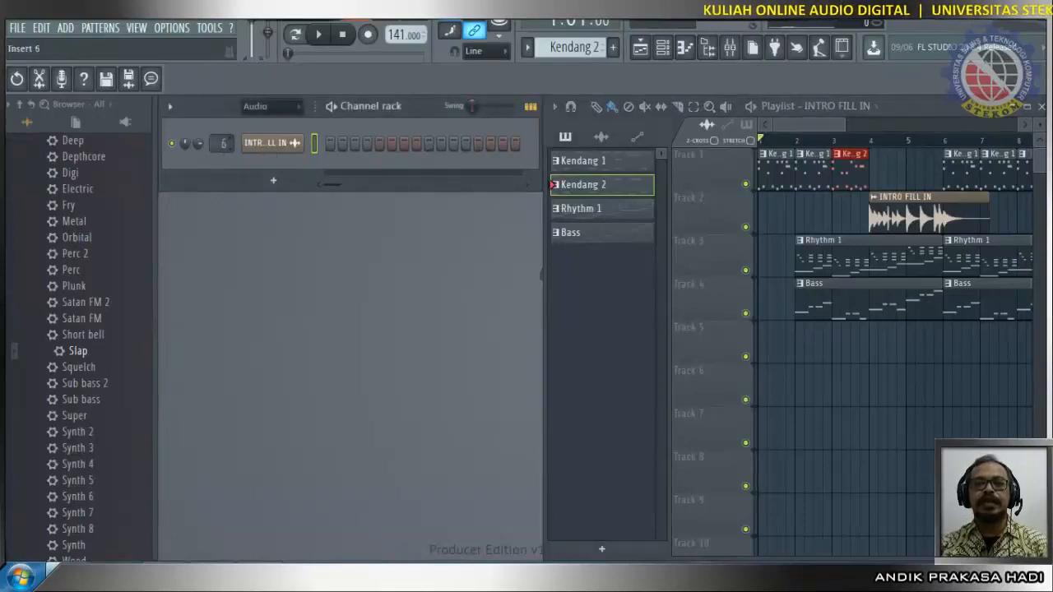
left_click(728, 50)
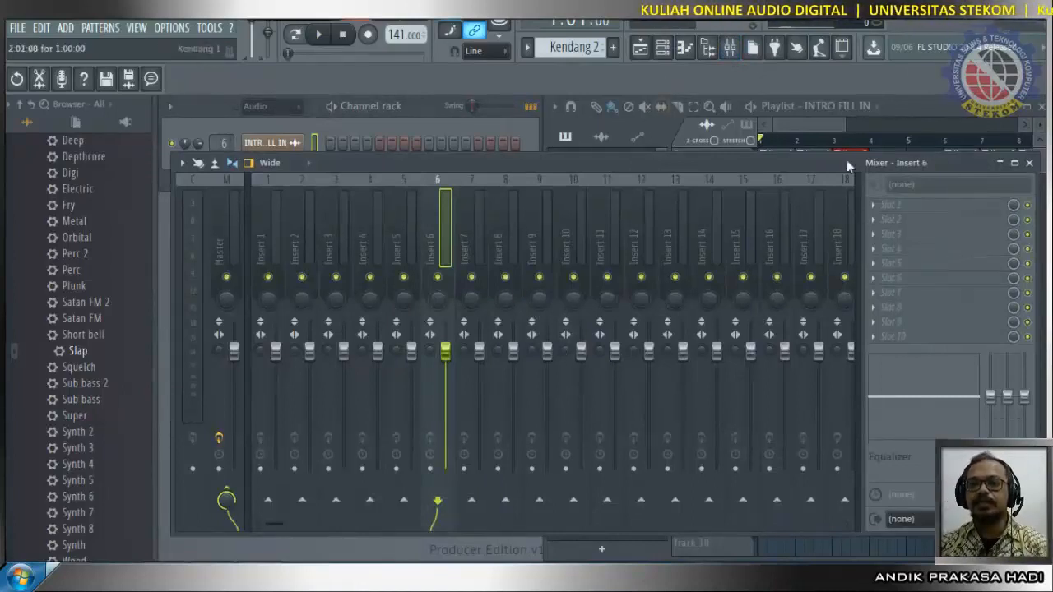
left_click(320, 34)
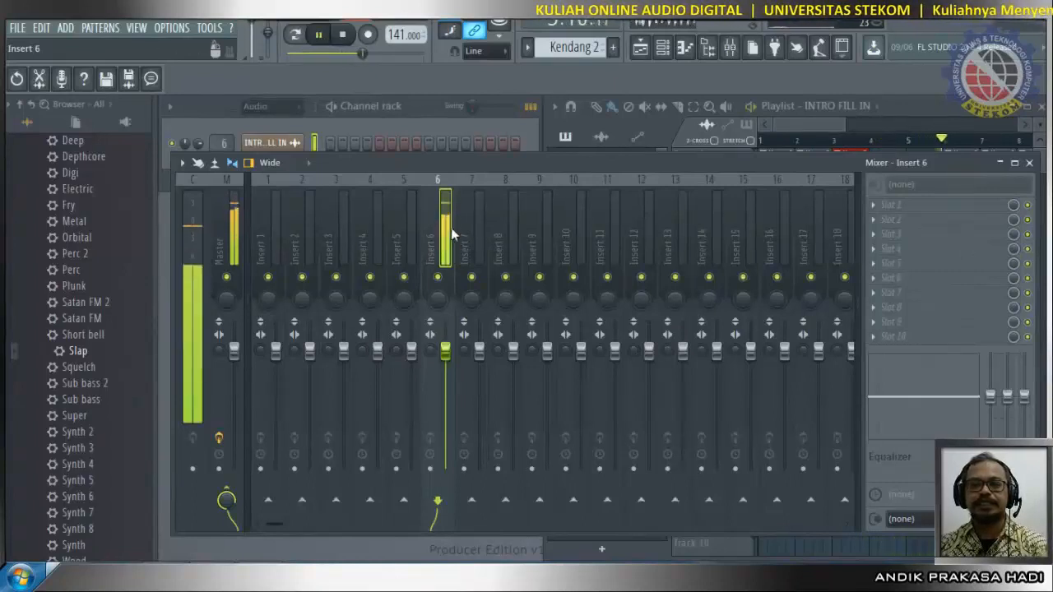
key("space")
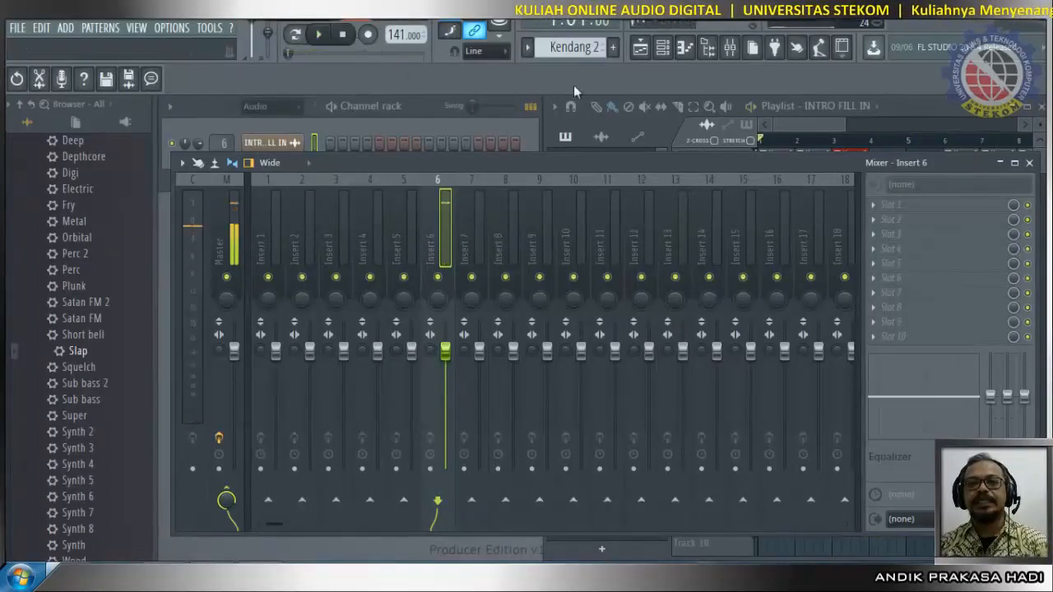
left_click(1029, 162)
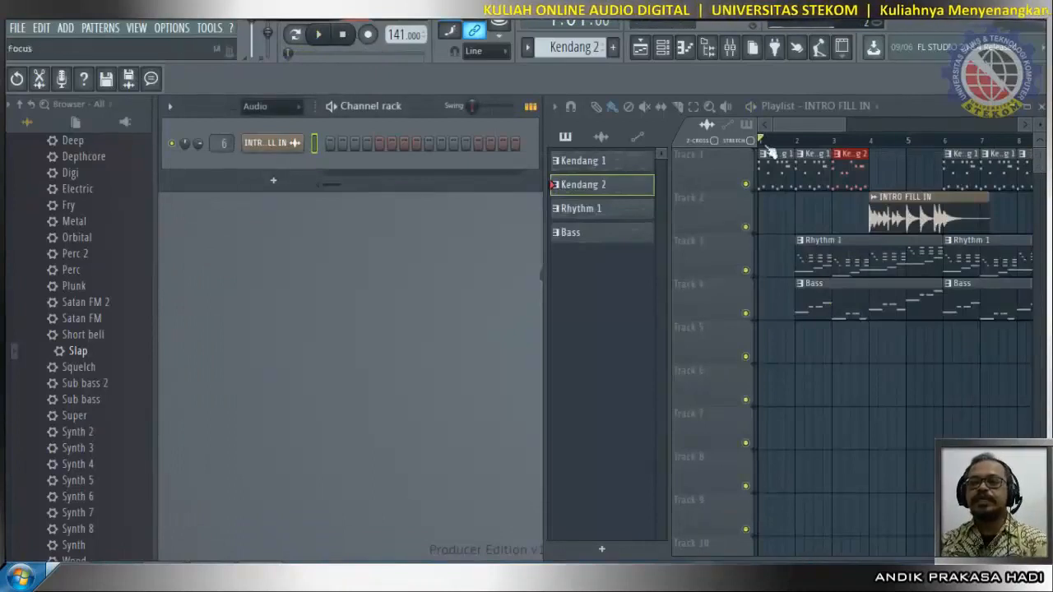
left_click(729, 47)
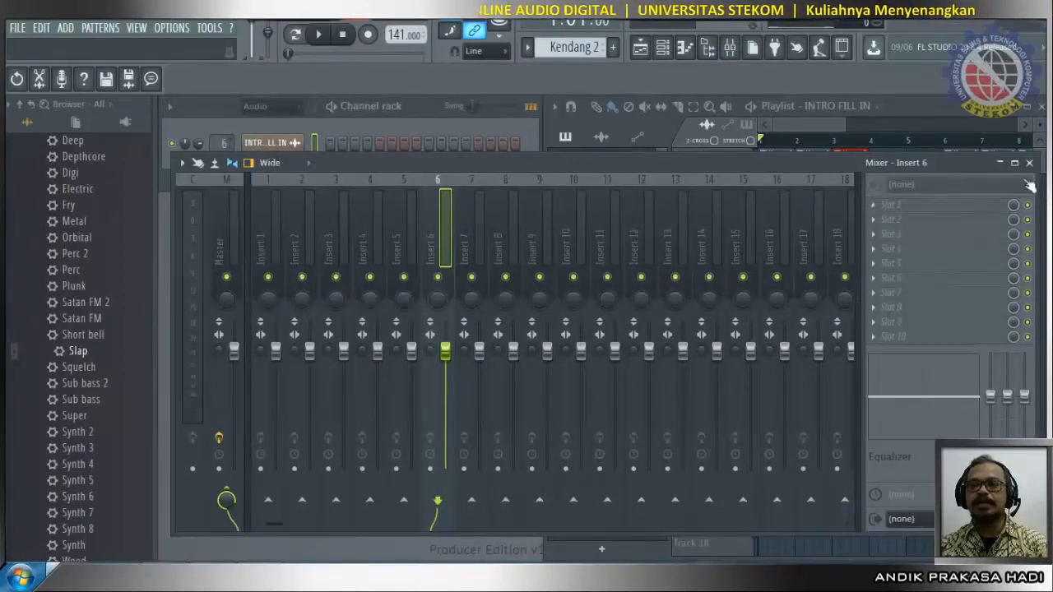
key("F9")
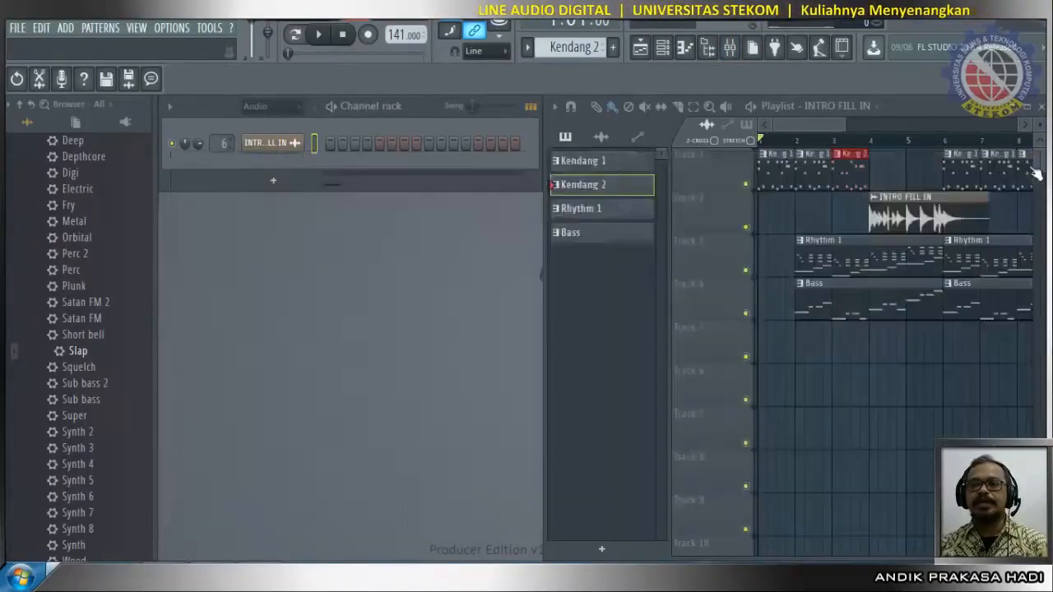
Step: Reset the target mixer tracks of the Kick, Clap, Hat and Snare channels to Master
left_click(585, 161)
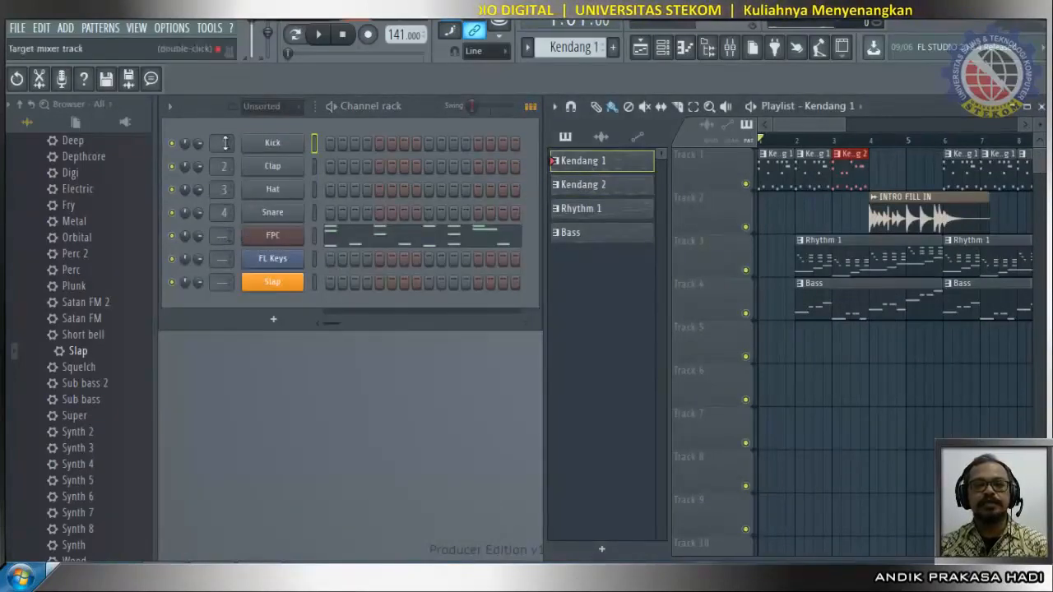
left_click_drag(223, 142, 223, 144)
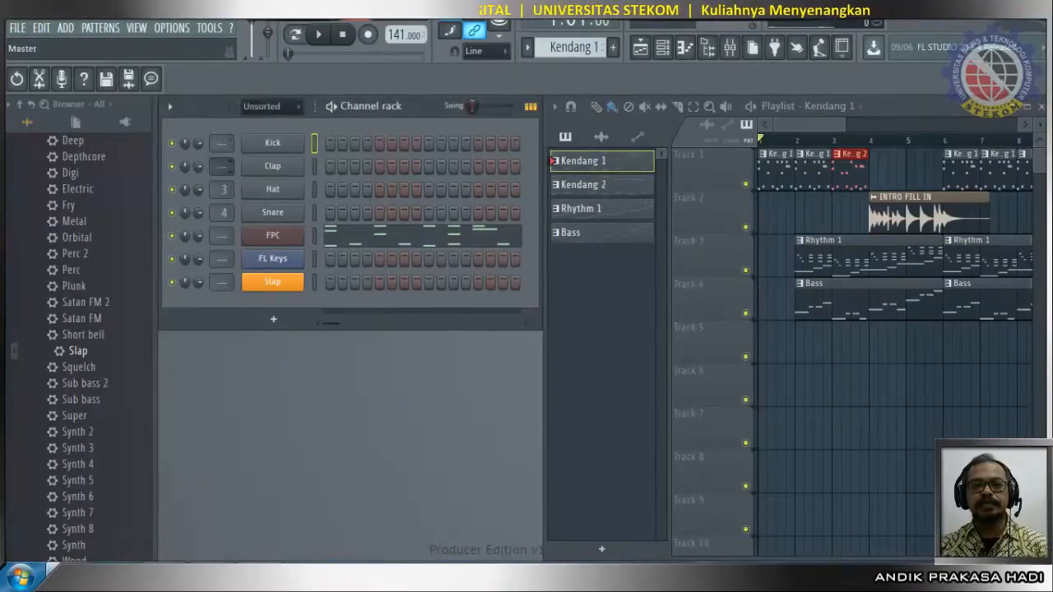
left_click_drag(223, 169, 223, 166)
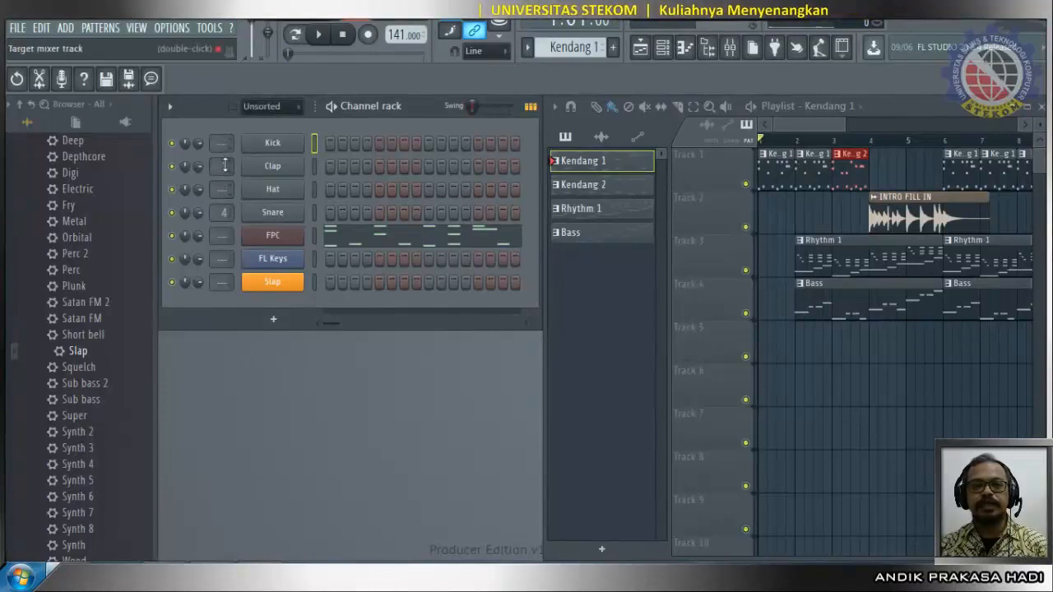
left_click_drag(225, 212, 226, 208)
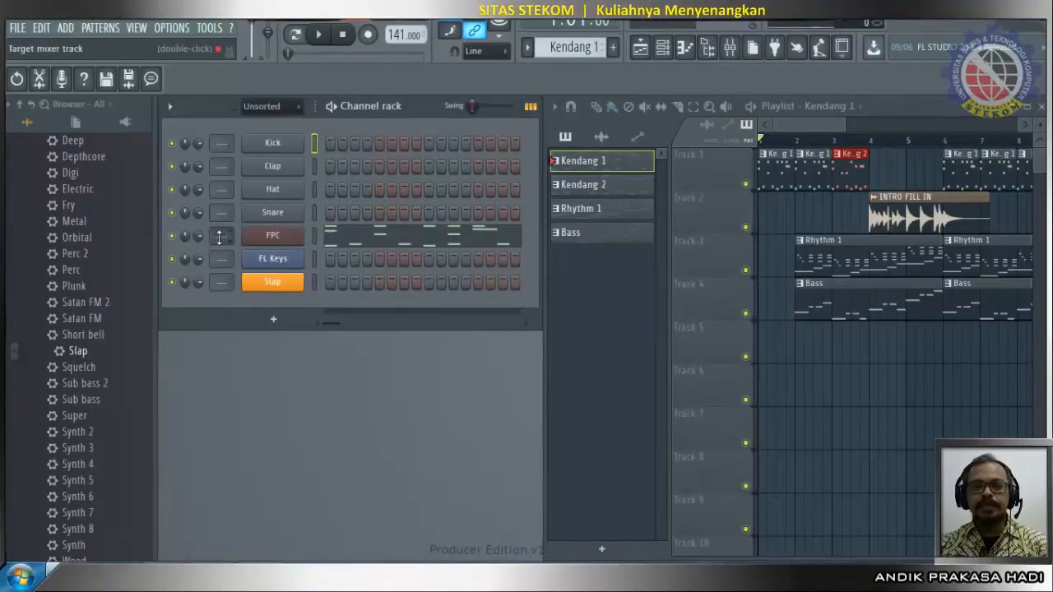
Step: Route FPC, FL Keys, Slap and INTRO FILL IN to mixer tracks 1, 2, 3 and 4 respectively
left_click_drag(219, 237, 221, 255)
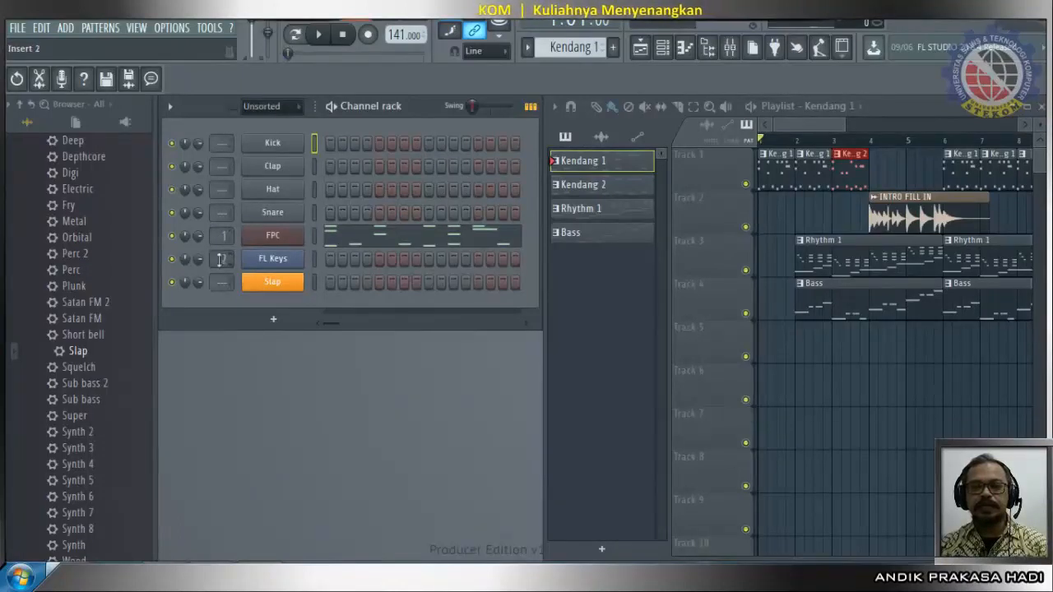
left_click_drag(220, 284, 220, 280)
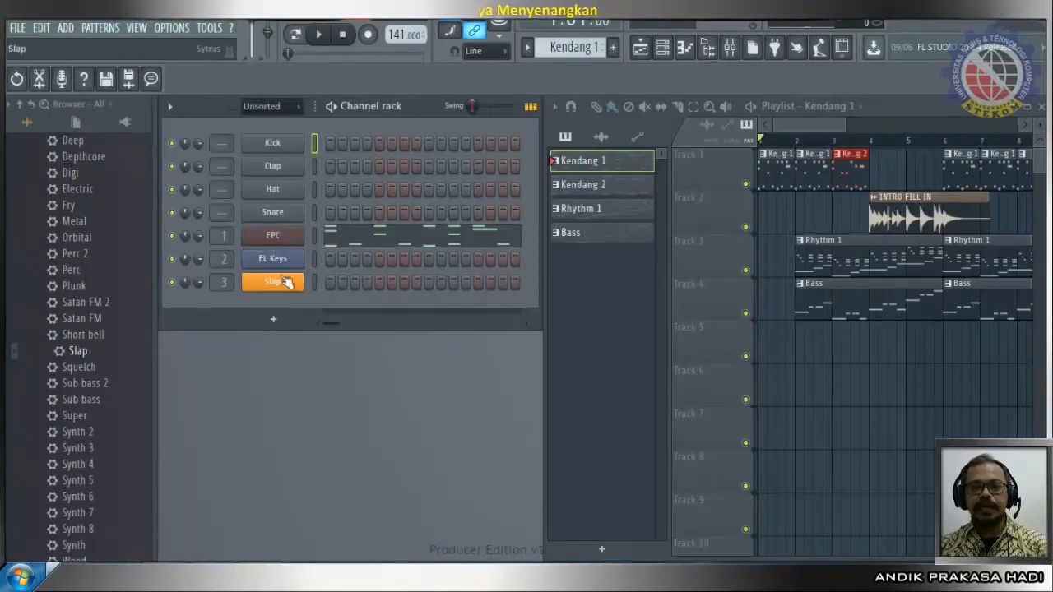
left_click(916, 198)
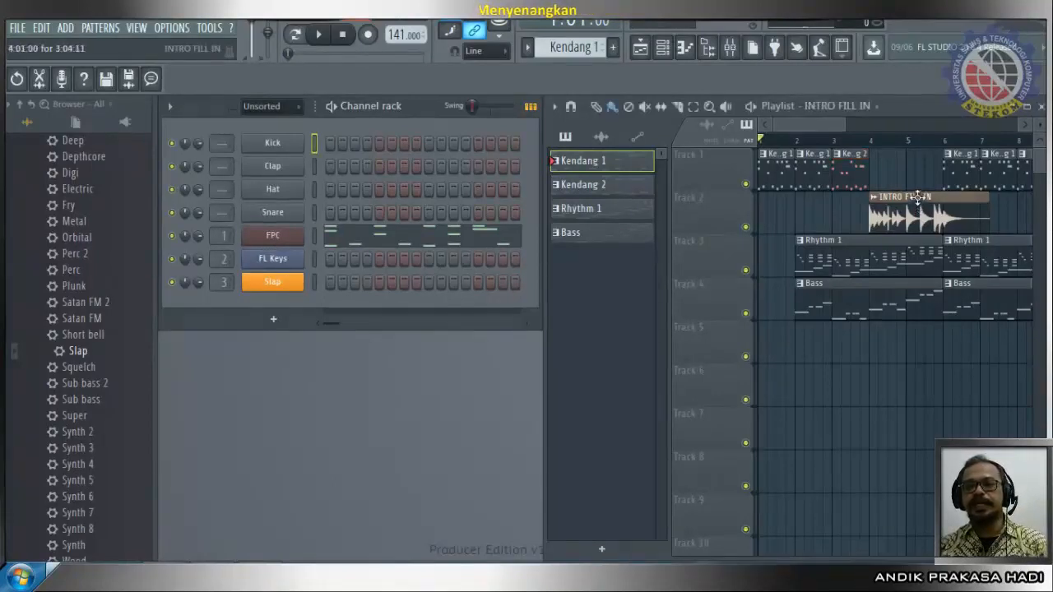
left_click_drag(226, 145, 226, 136)
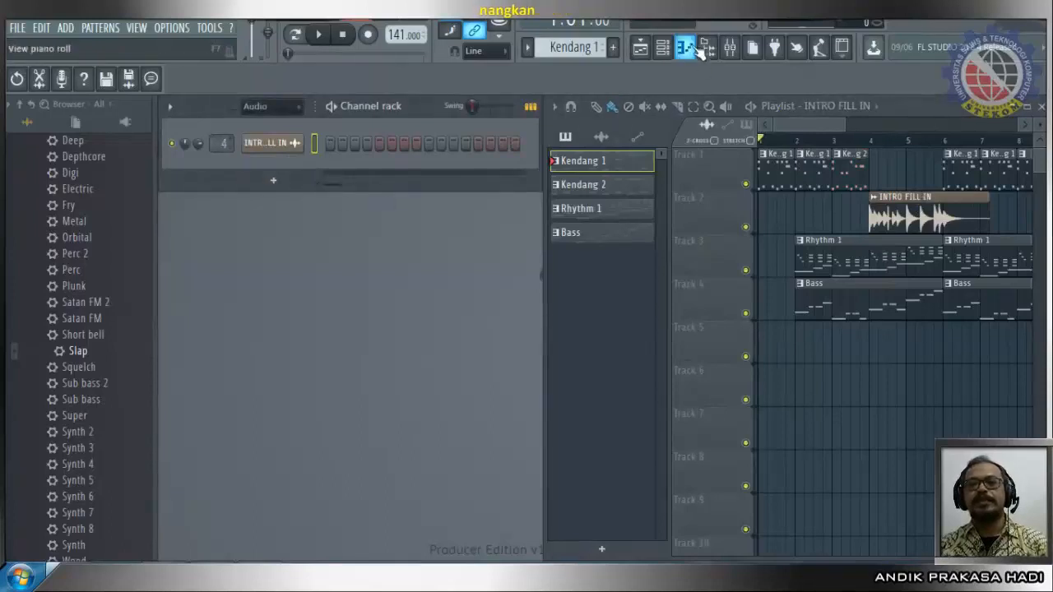
Step: Balance the mixer levels during playback, raising Insert 1 slightly and lowering Inserts 3 and 4, and stop the song
left_click(729, 49)
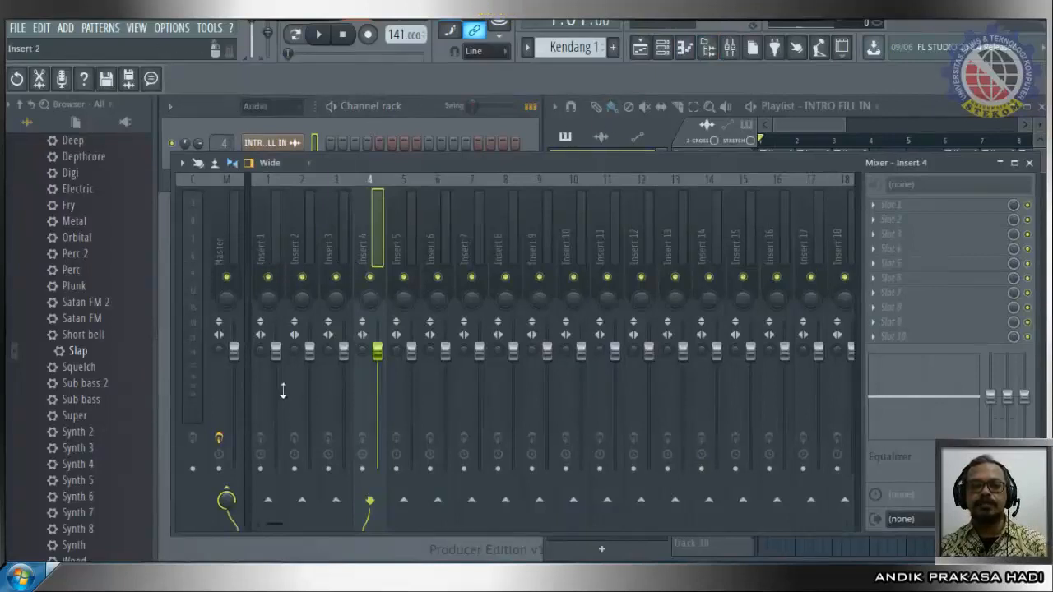
left_click(323, 35)
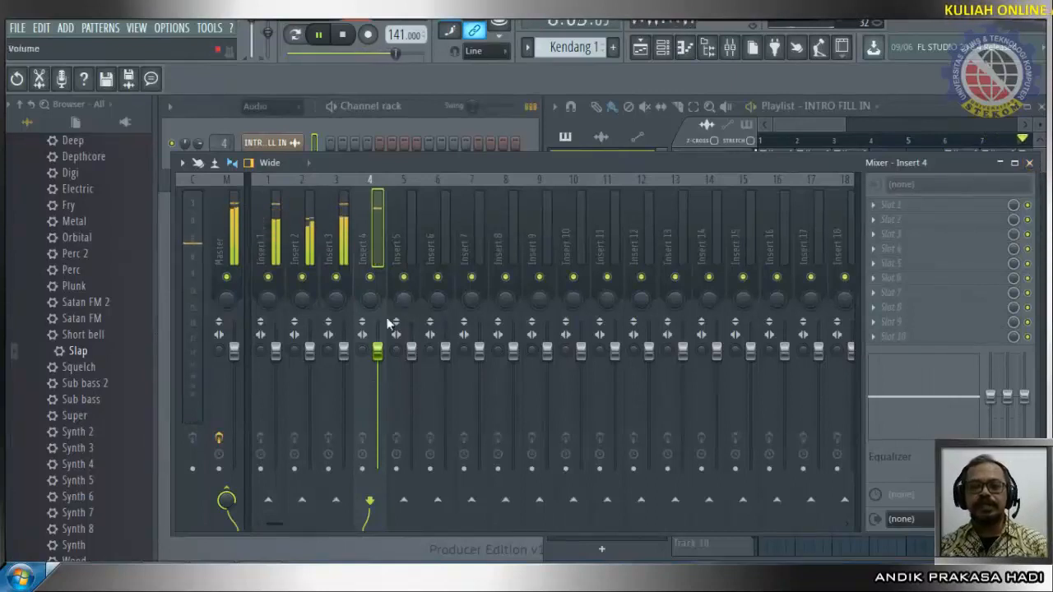
left_click_drag(380, 356, 380, 362)
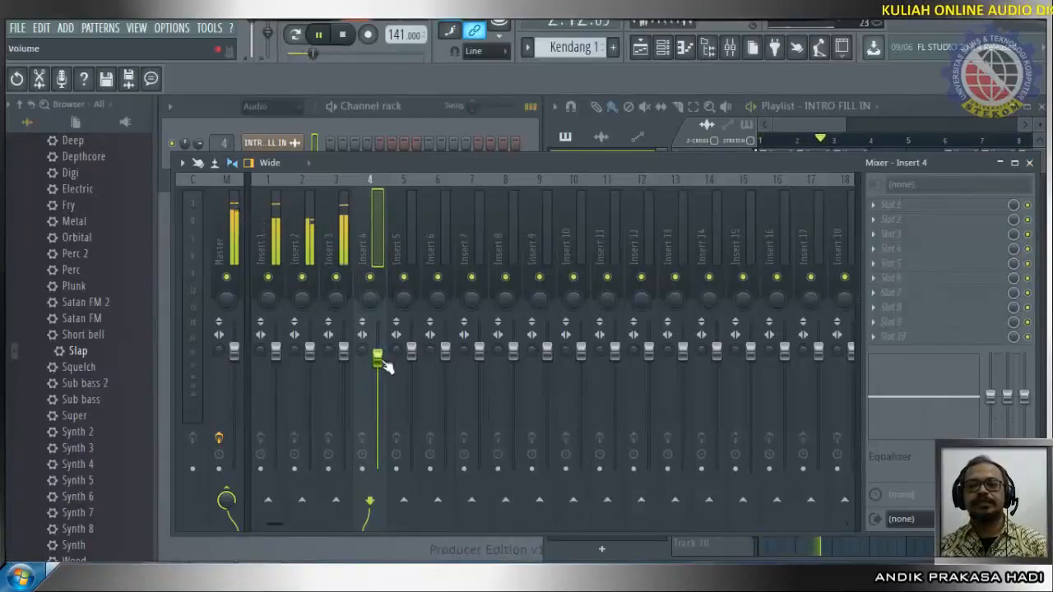
left_click(278, 352)
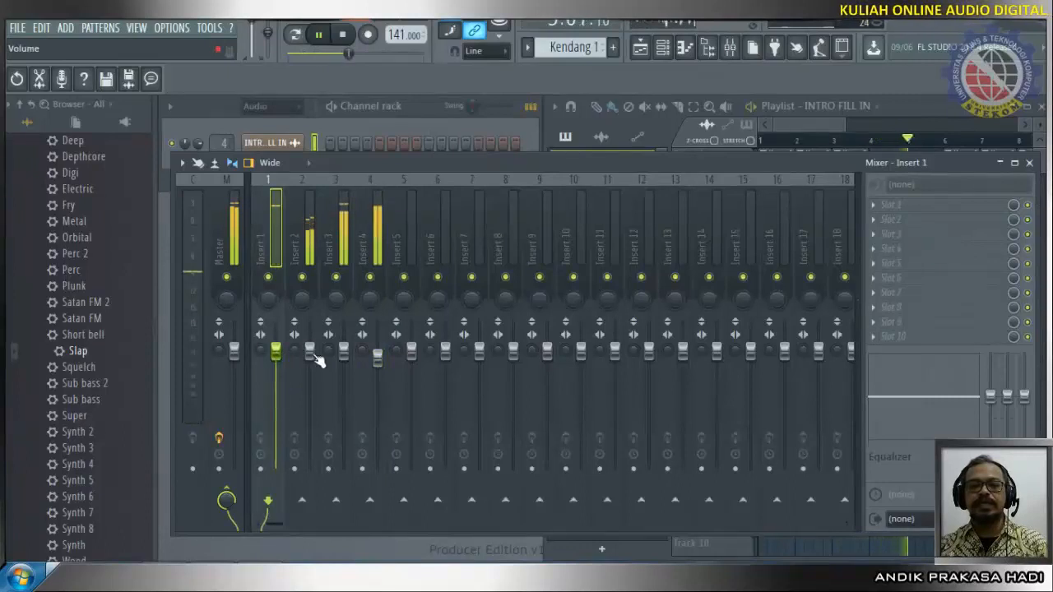
left_click_drag(276, 352, 276, 339)
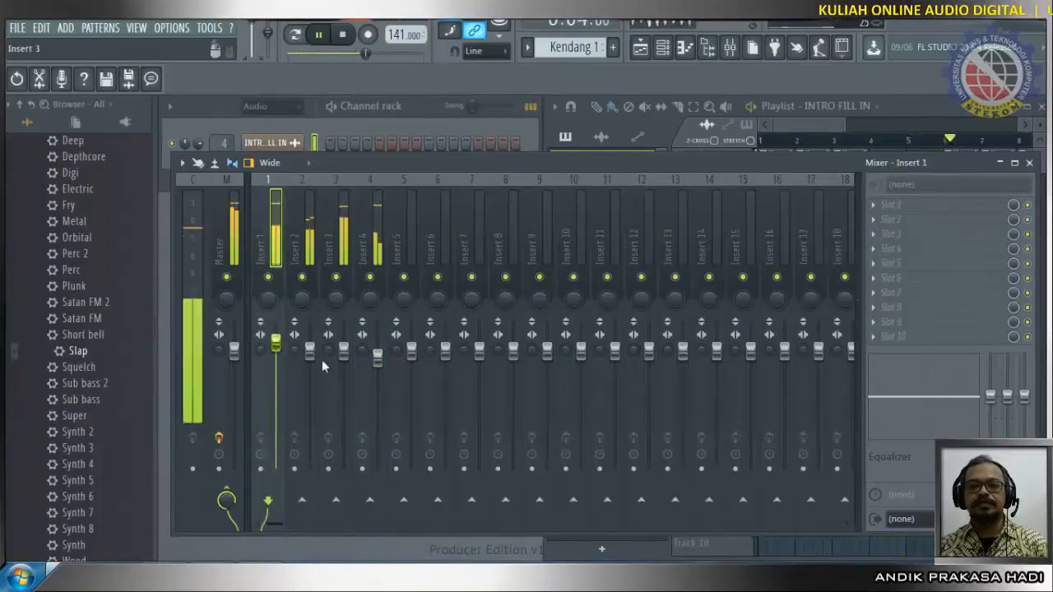
left_click_drag(378, 357, 378, 362)
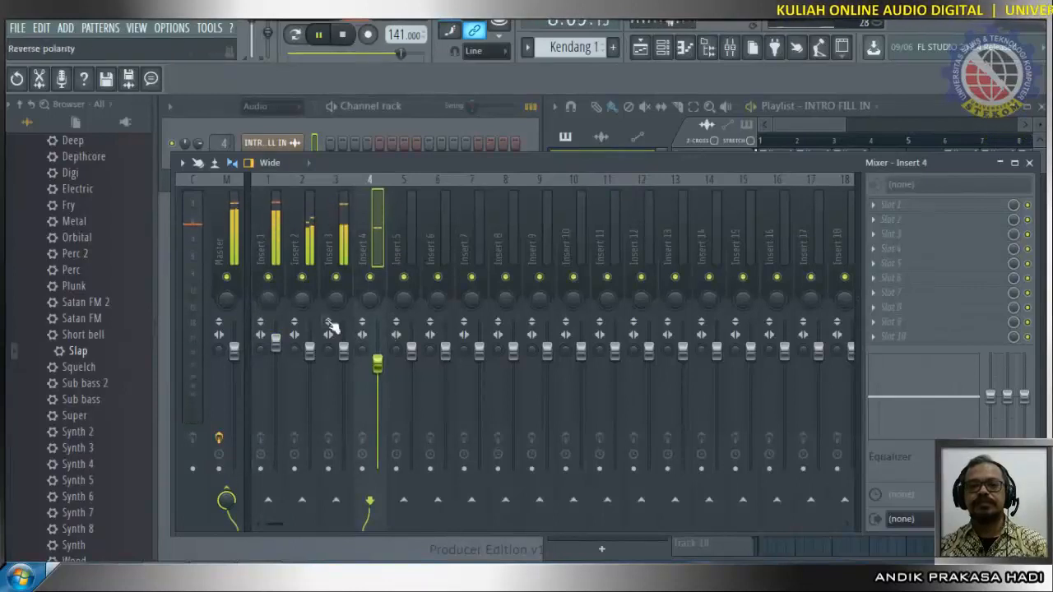
left_click_drag(348, 356, 349, 370)
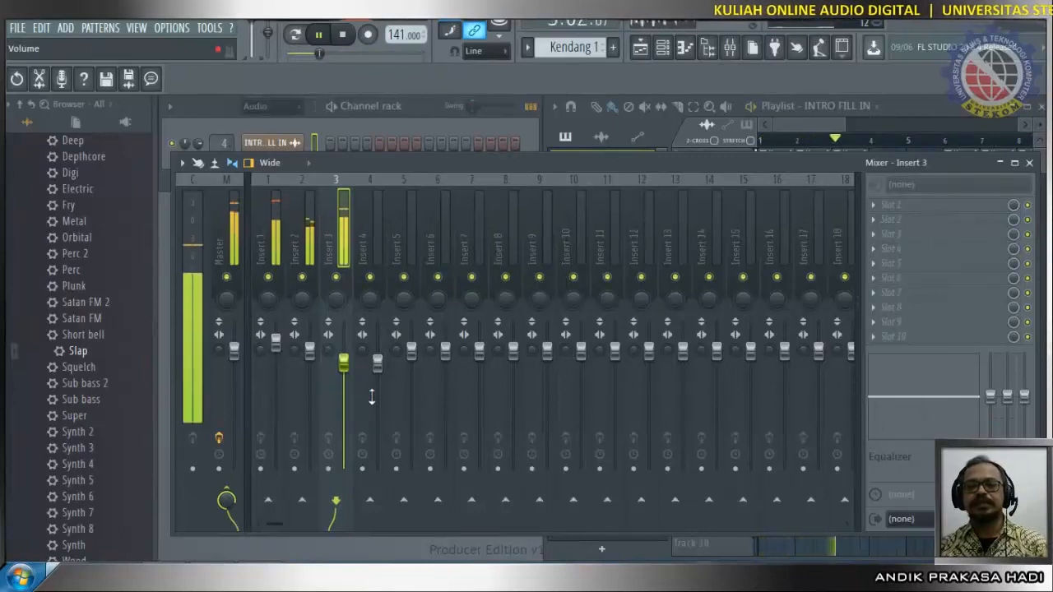
left_click(1031, 164)
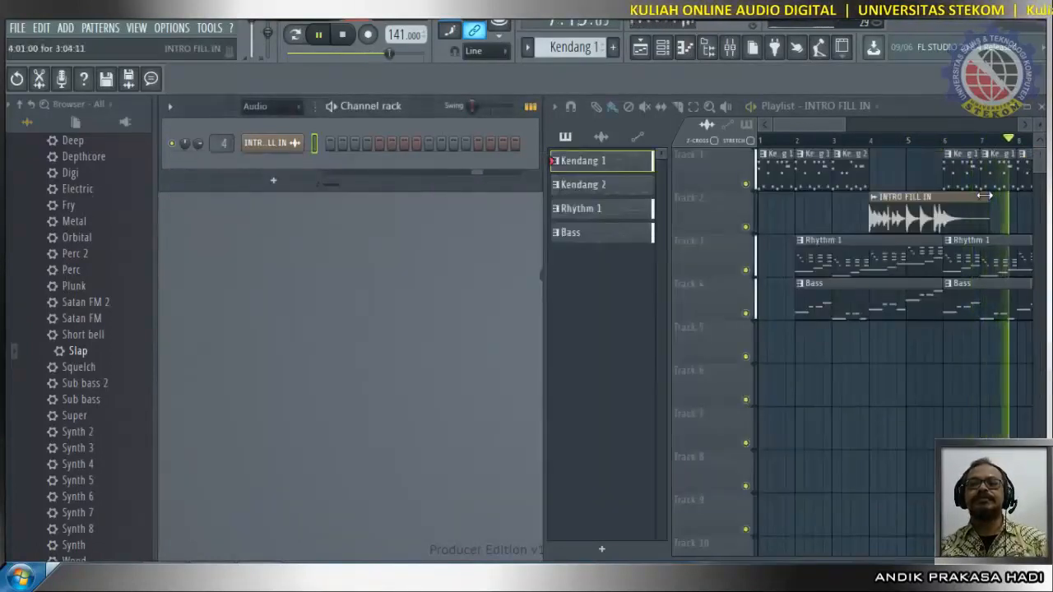
left_click(344, 38)
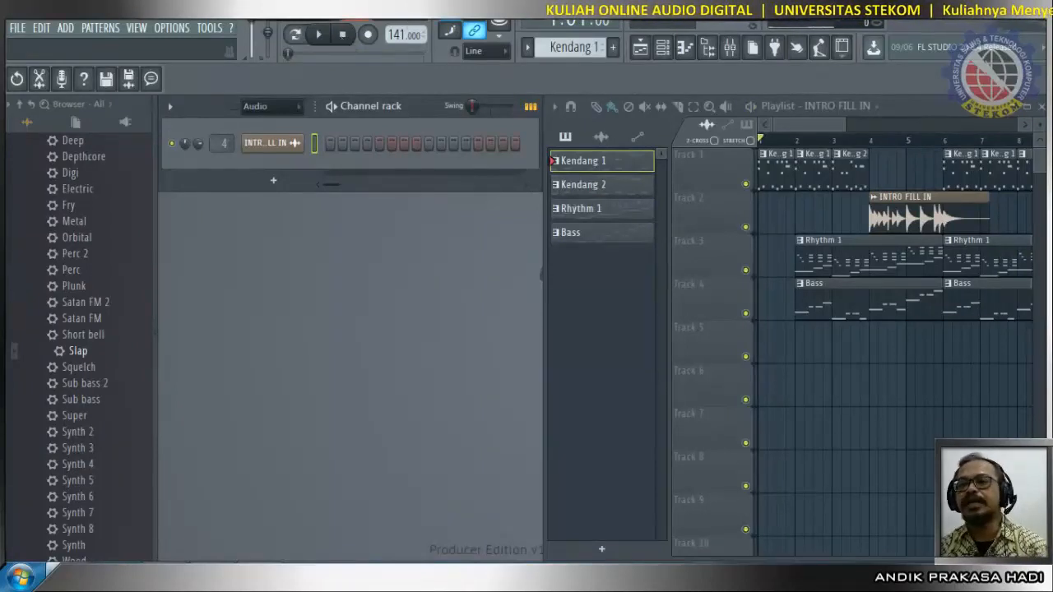
Step: Lower the Master track's volume slightly in the mixer and return to the playlist
left_click(730, 47)
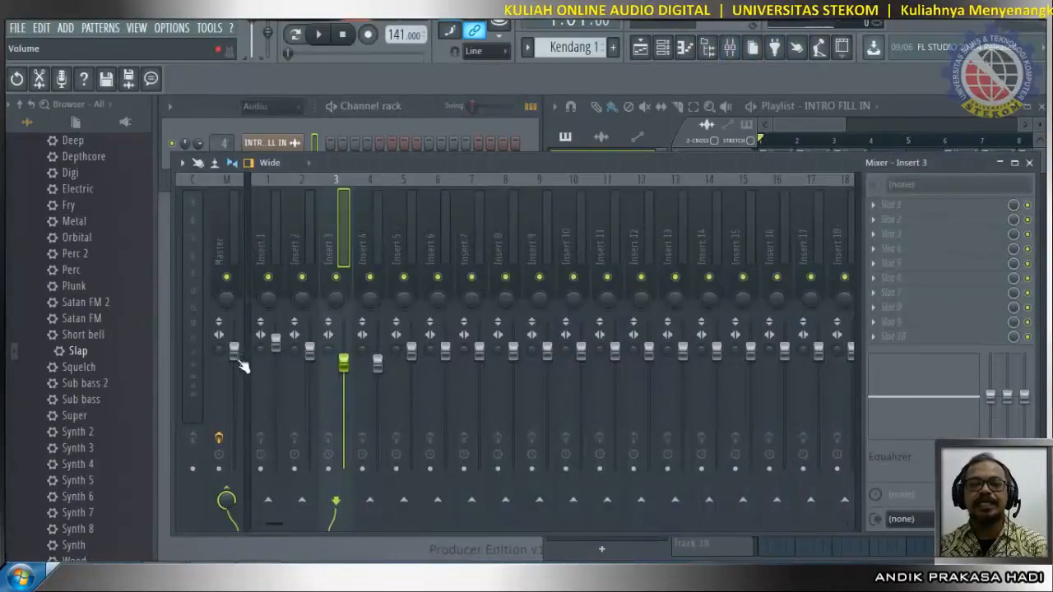
left_click_drag(237, 359, 237, 370)
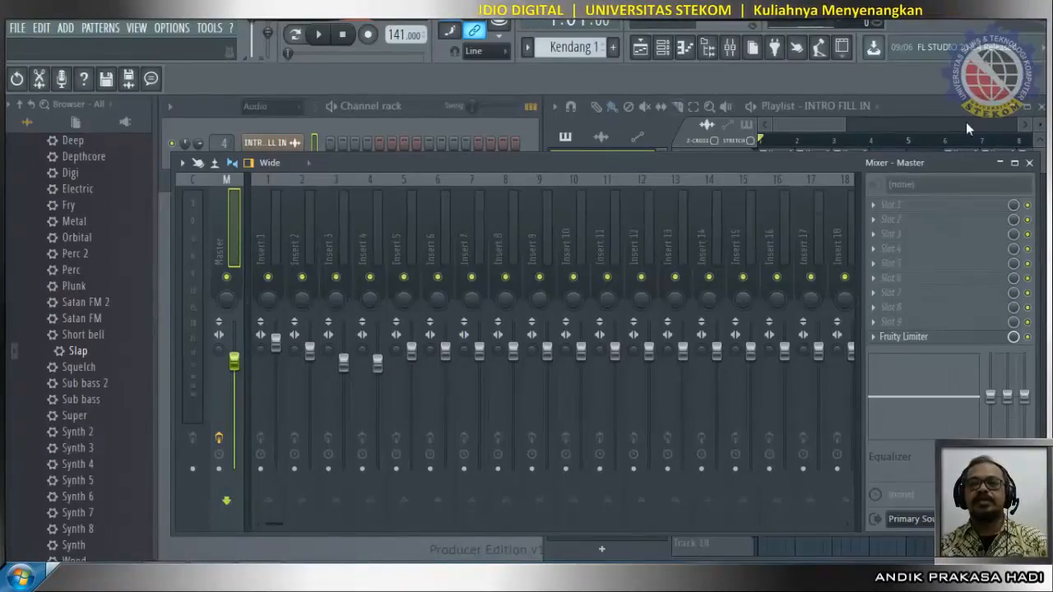
left_click(1040, 105)
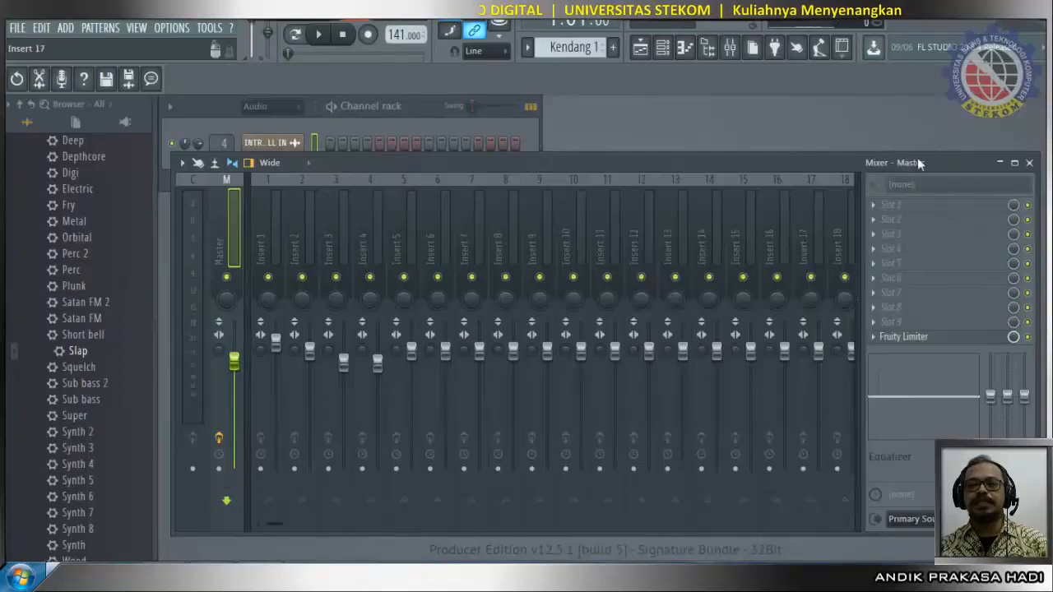
left_click(1038, 164)
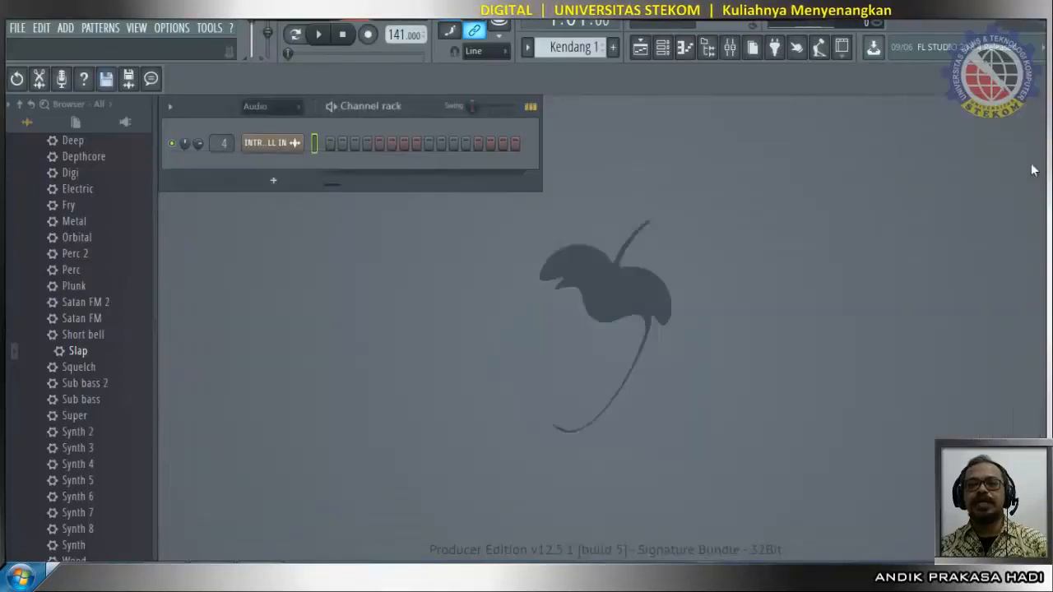
left_click(647, 52)
Step: Open the FPC notes of the Kendang 1 pattern in the piano roll
left_click(606, 163)
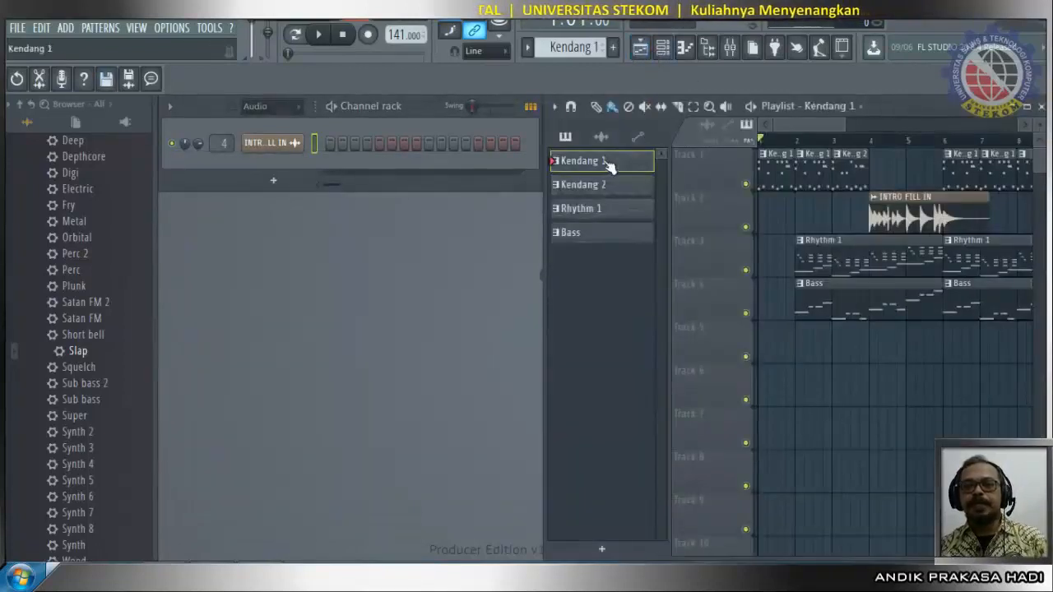
left_click(587, 164)
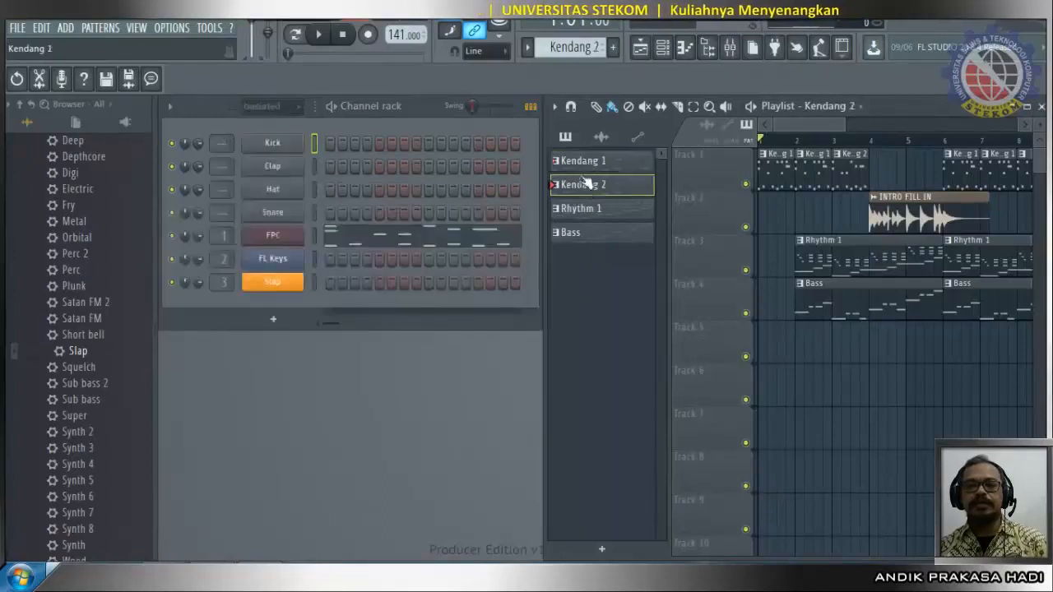
right_click(273, 237)
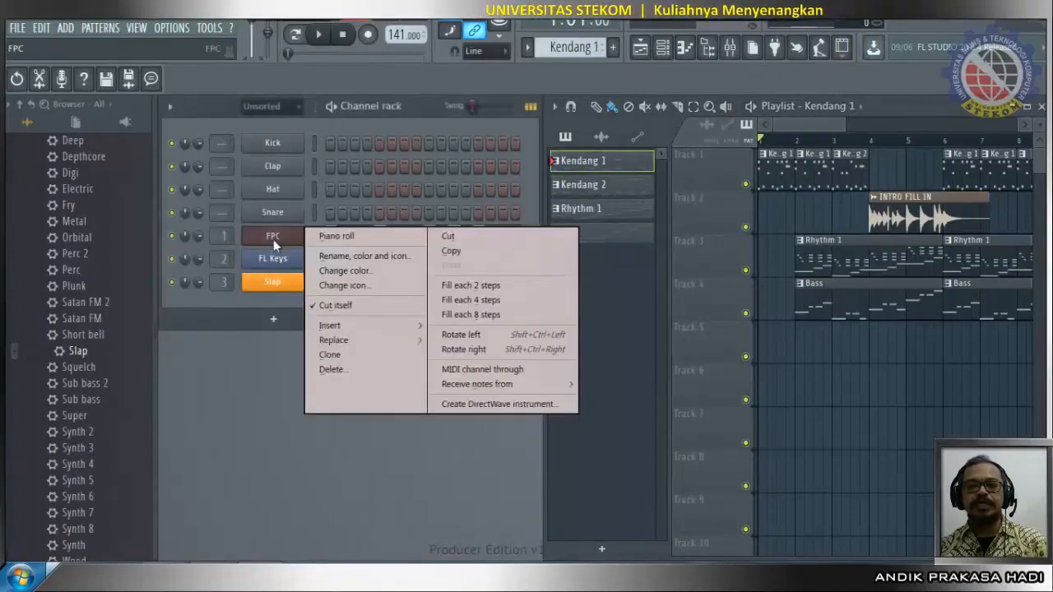
left_click(327, 237)
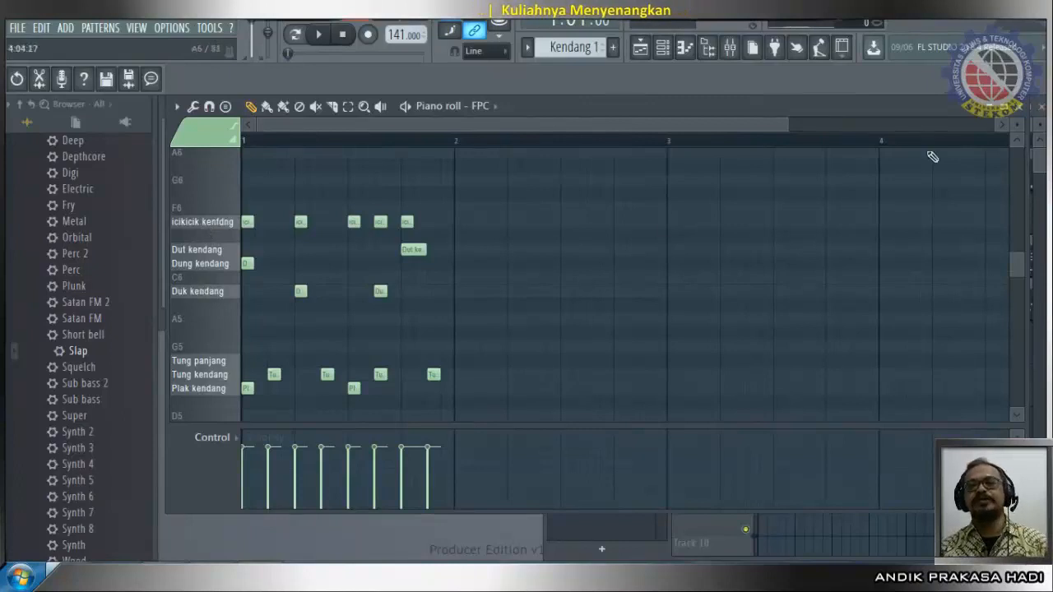
Step: Open the FPC channel's kendang pads, go to its piano roll and examine the named kendang note rows
left_click(1025, 114)
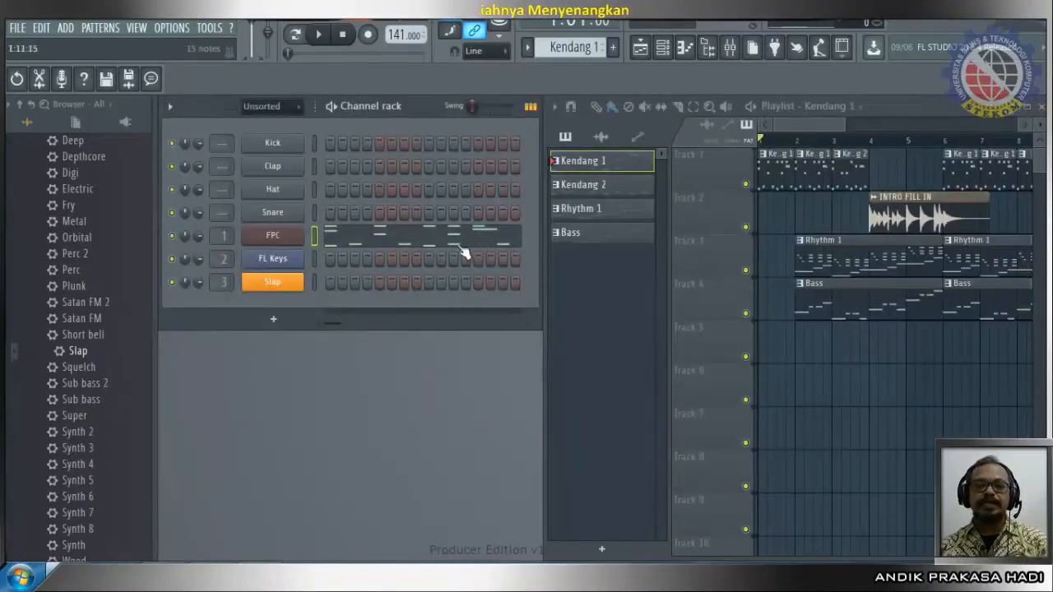
left_click(271, 237)
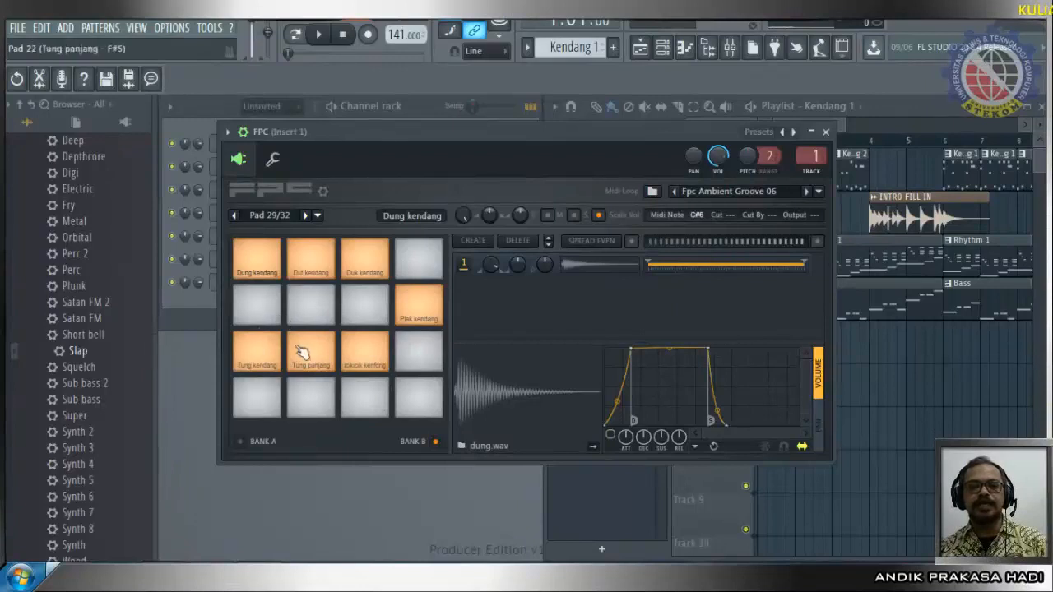
left_click(228, 132)
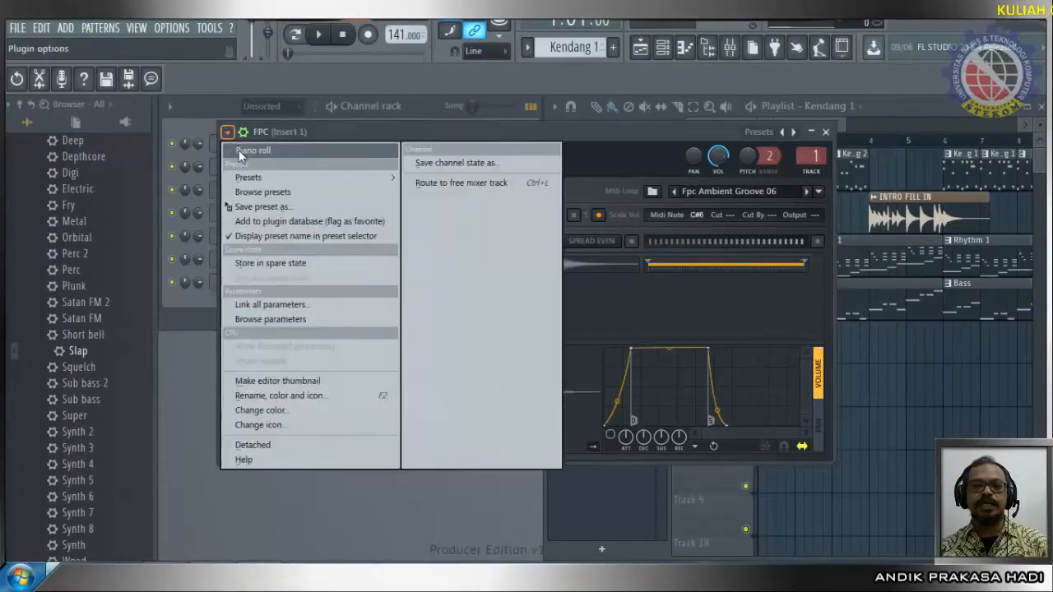
left_click(251, 147)
scroll(203, 300, "down", 4)
scroll(204, 301, "down", 8)
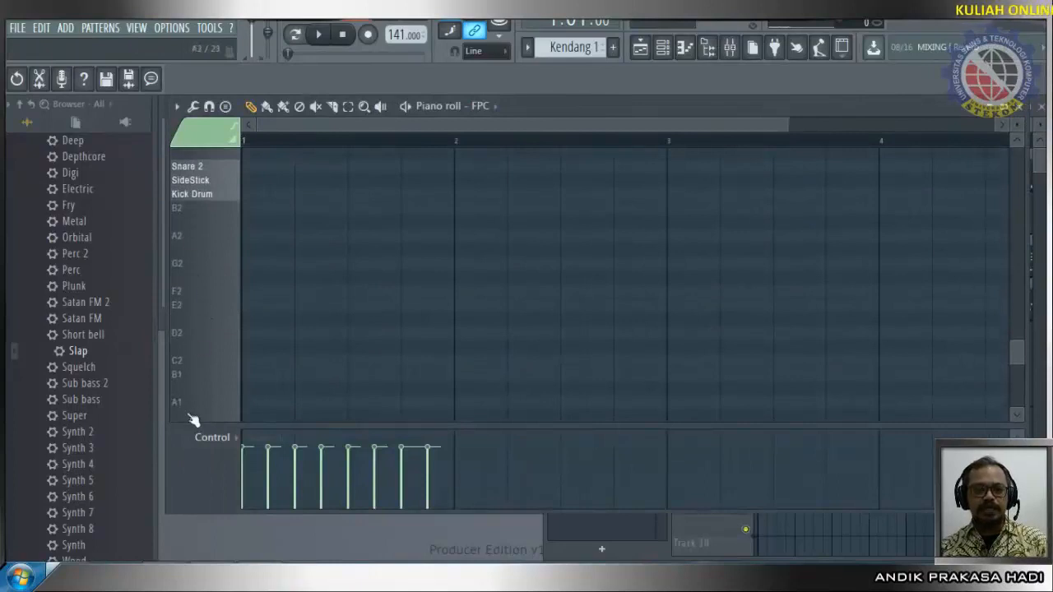
scroll(192, 302, "up", 8)
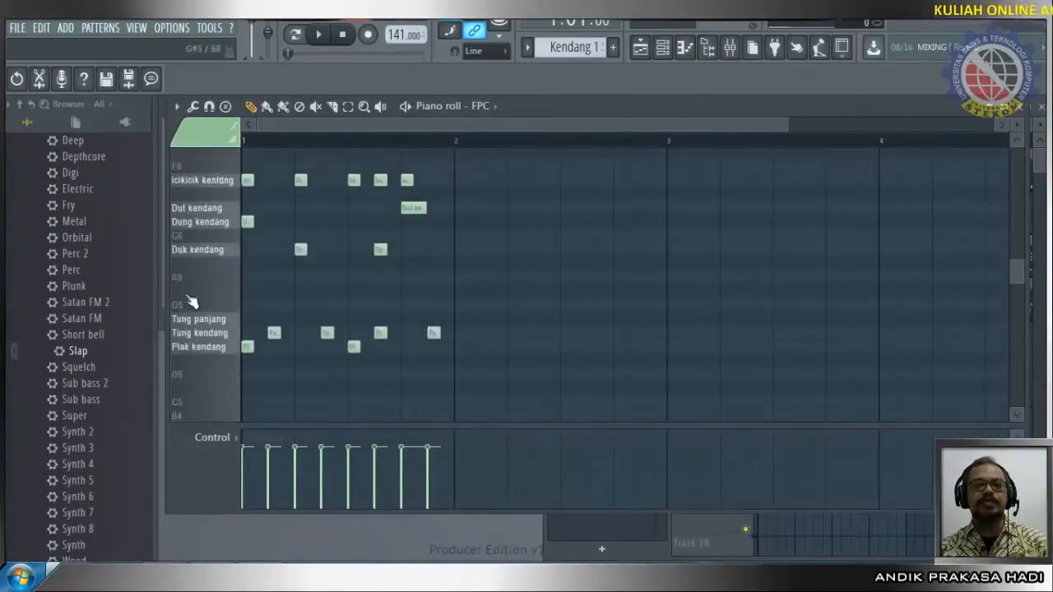
scroll(192, 303, "up", 3)
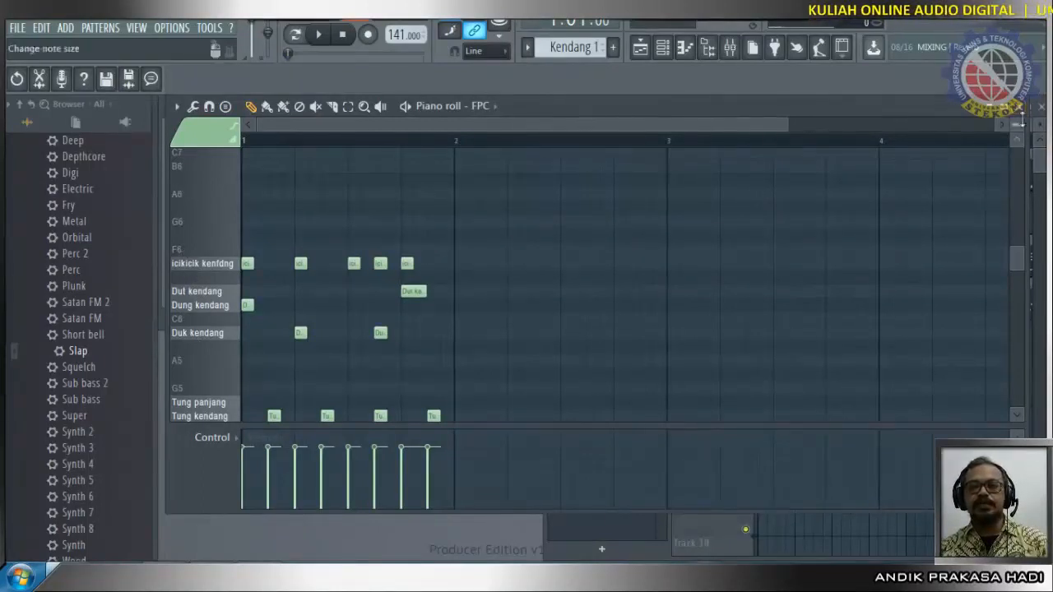
Step: Return from the piano roll to FPC, select the empty pad 32 and close the plugin
left_click(1028, 119)
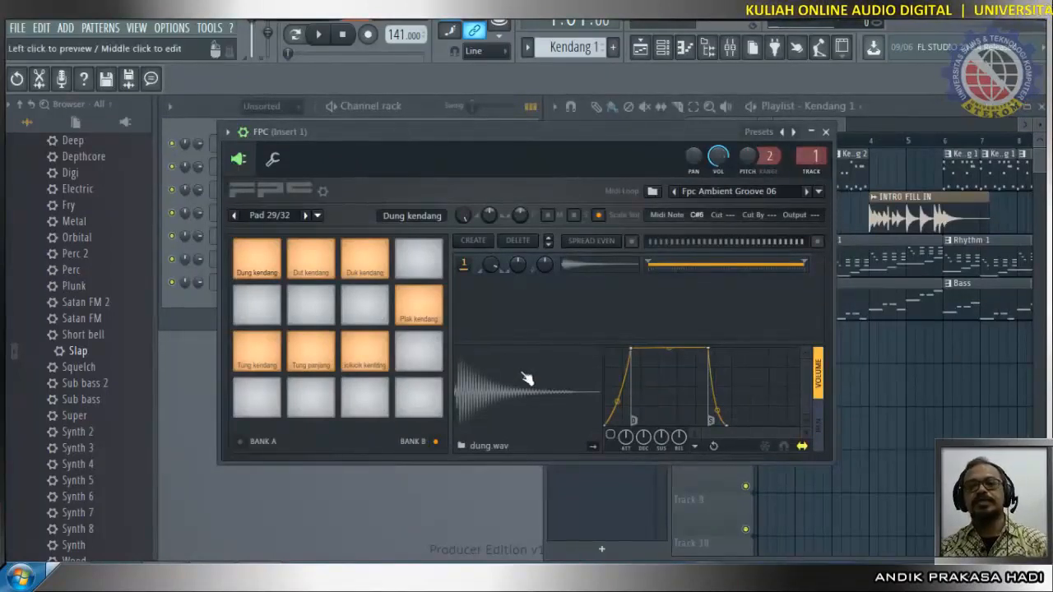
left_click(420, 259)
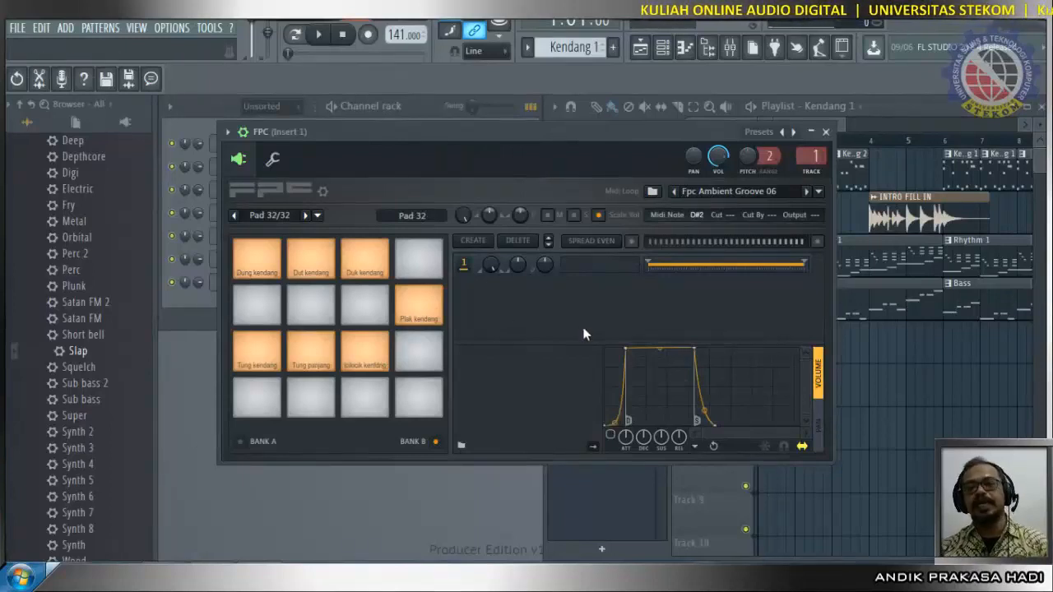
left_click(826, 132)
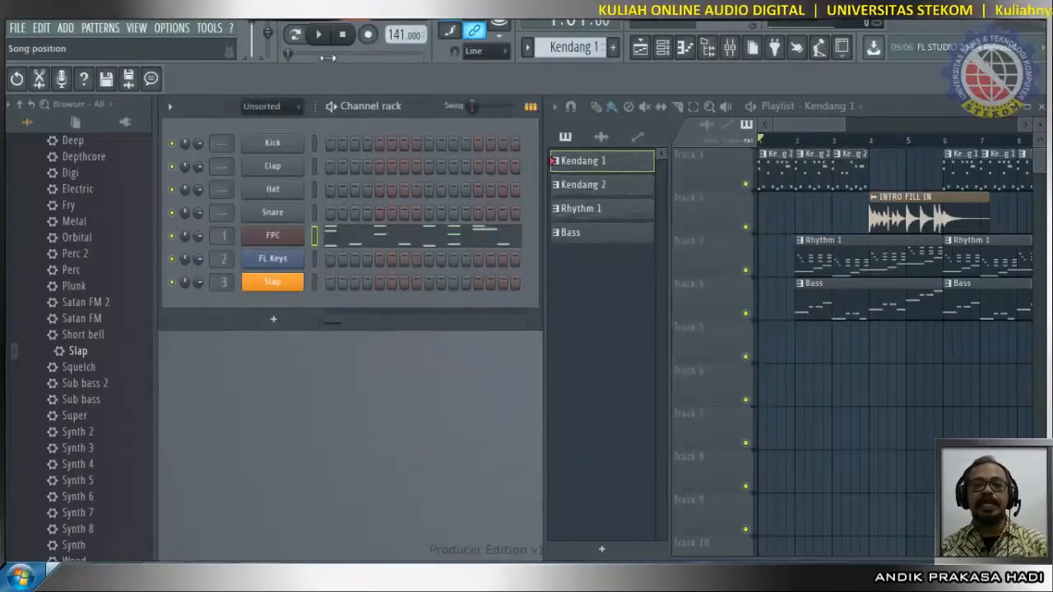
Step: Play the arrangement in the playlist through to its last bar and stop playback
left_click(320, 35)
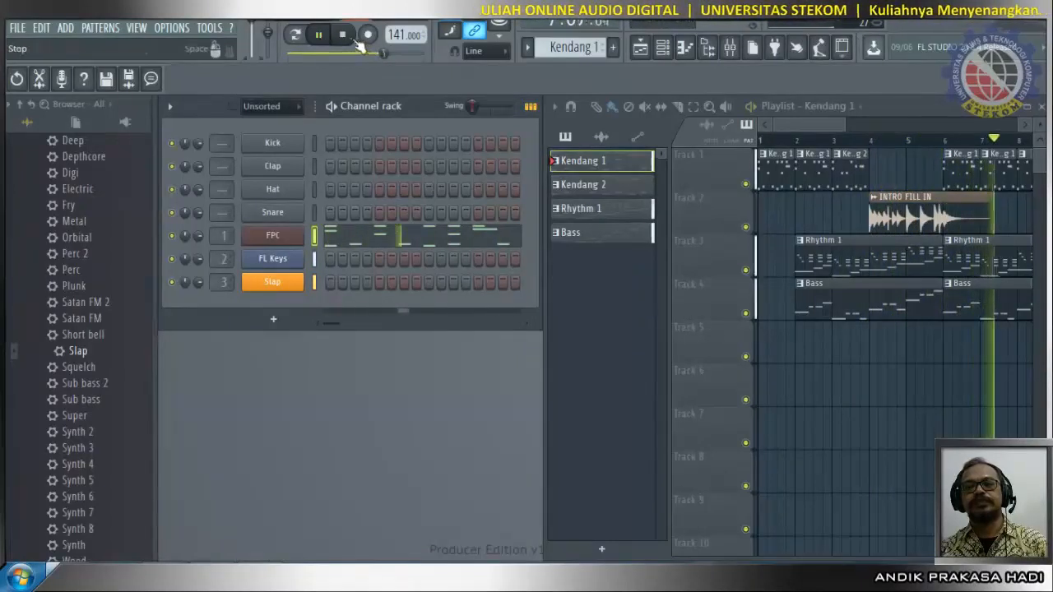
left_click_drag(816, 122, 845, 120)
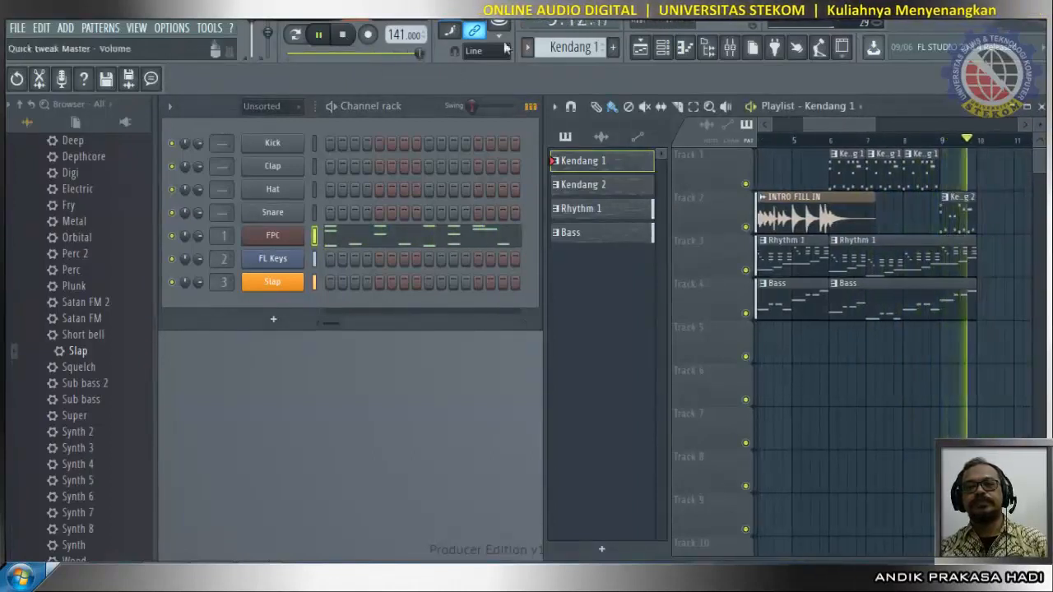
left_click(346, 37)
left_click(346, 36)
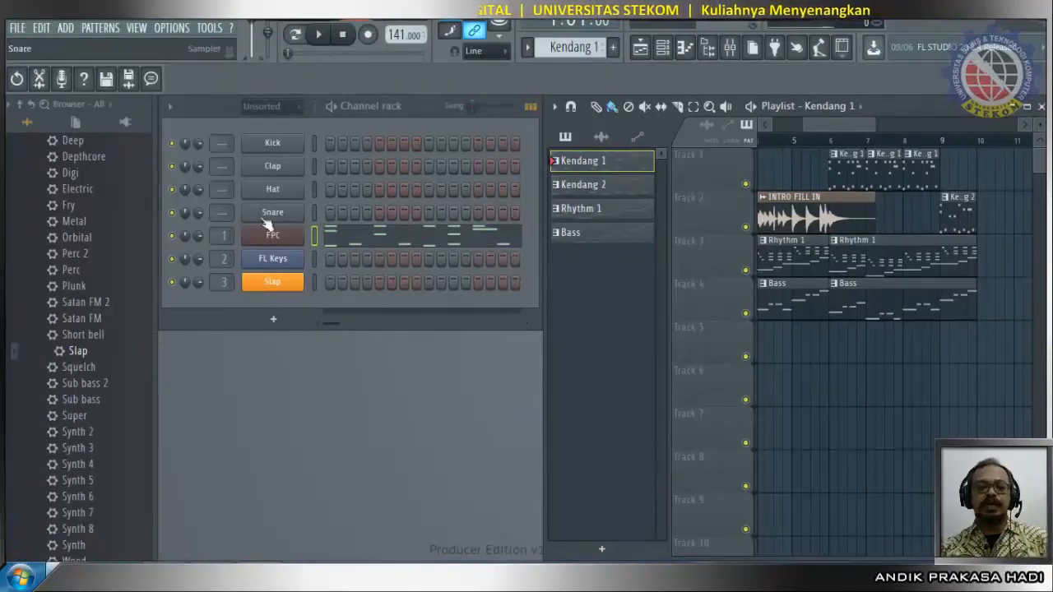
Step: Switch to Windows Explorer, go up to the kuliah folder, play the "Alone" cover video in PotPlayer and dismiss the update notice
left_click(53, 571)
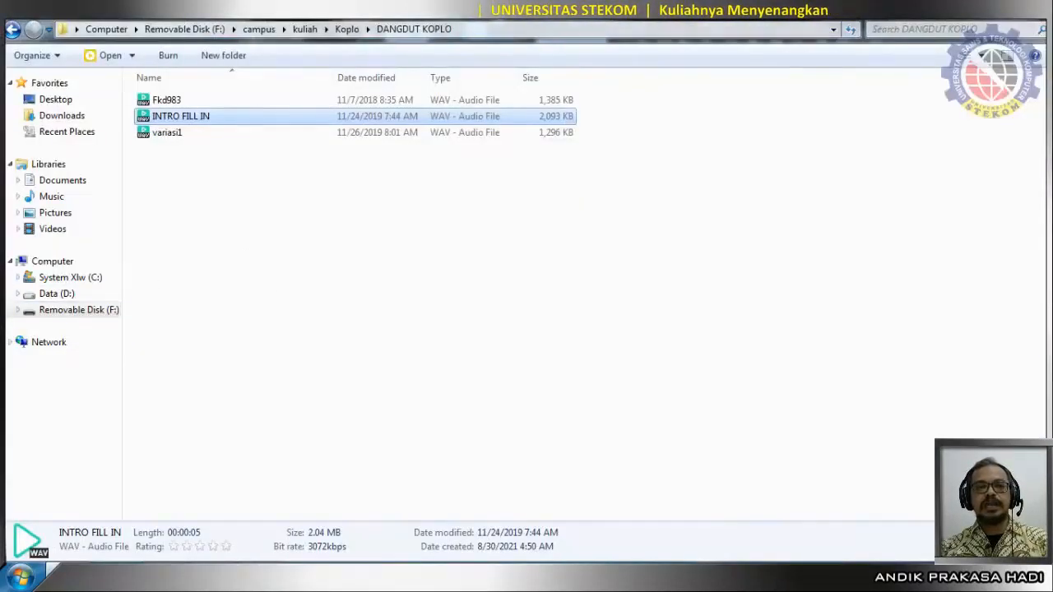
left_click(347, 29)
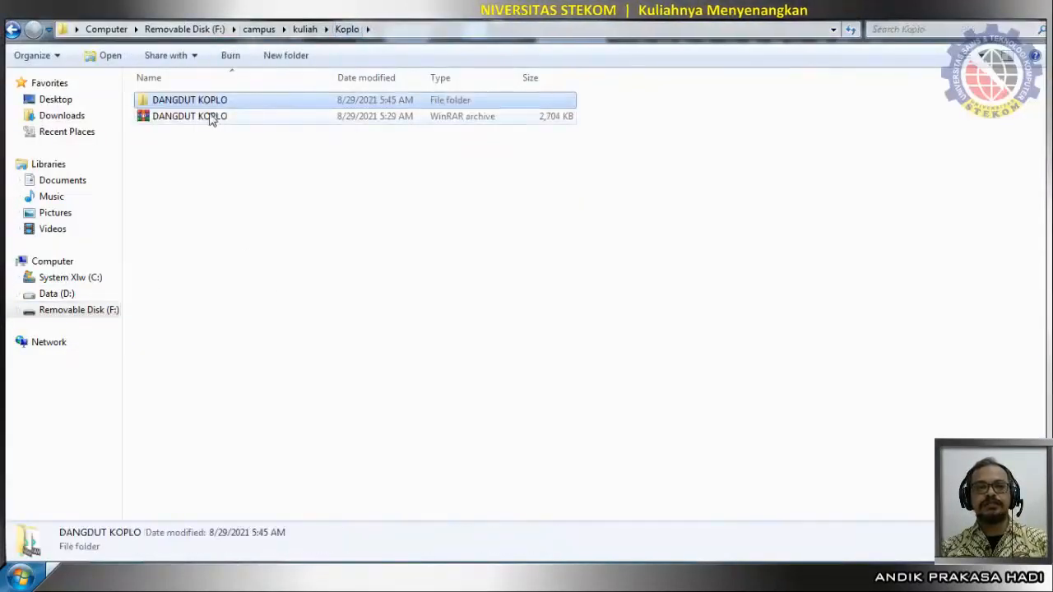
left_click(305, 29)
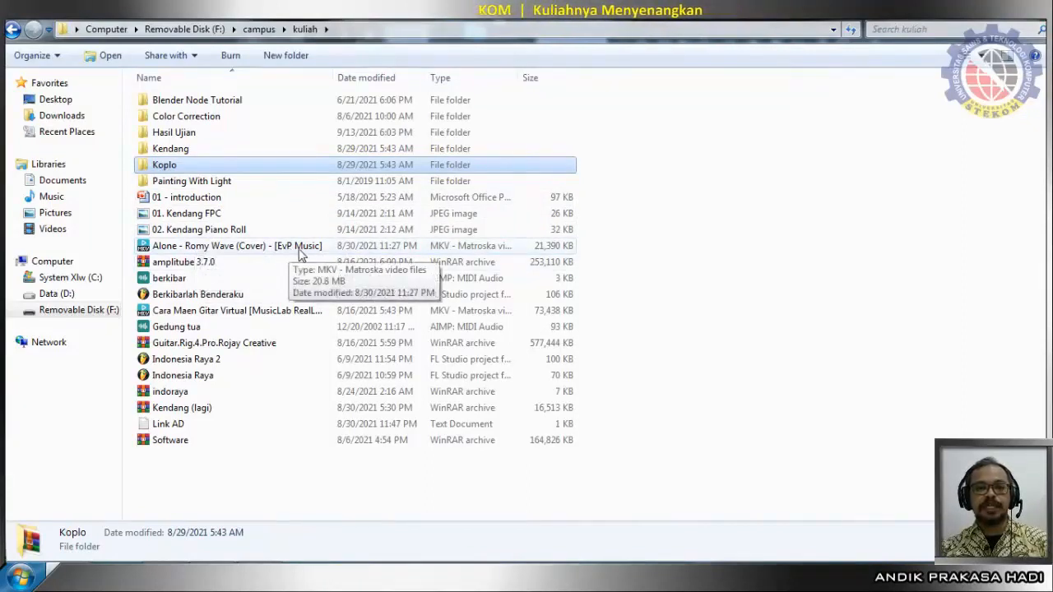
left_click(156, 254)
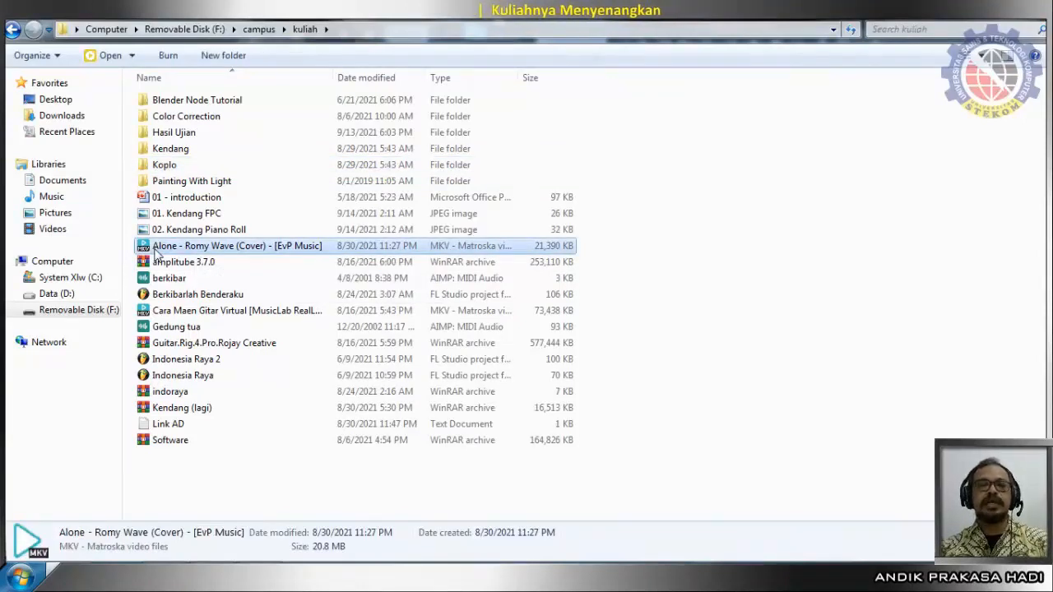
double_click(222, 247)
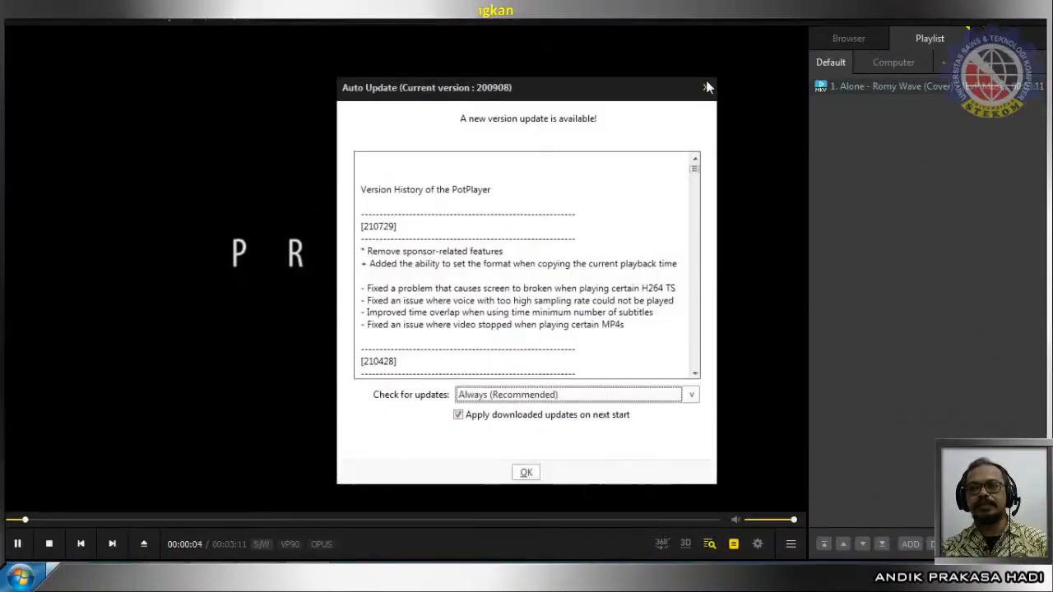
left_click(706, 86)
Step: Return to FL Studio from the video and close the PotPlayer window
left_click(991, 23)
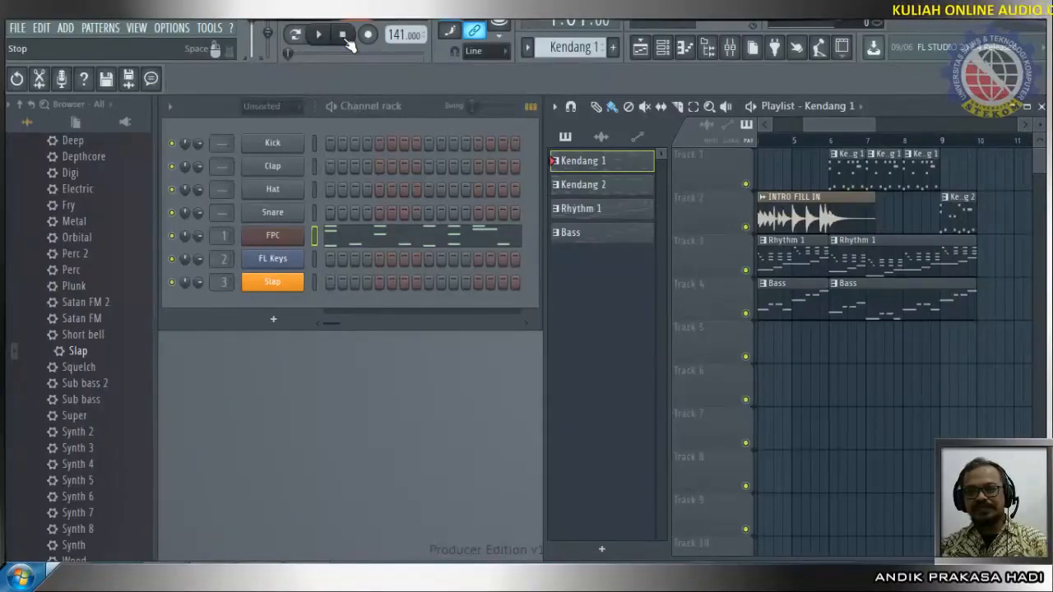
right_click(308, 578)
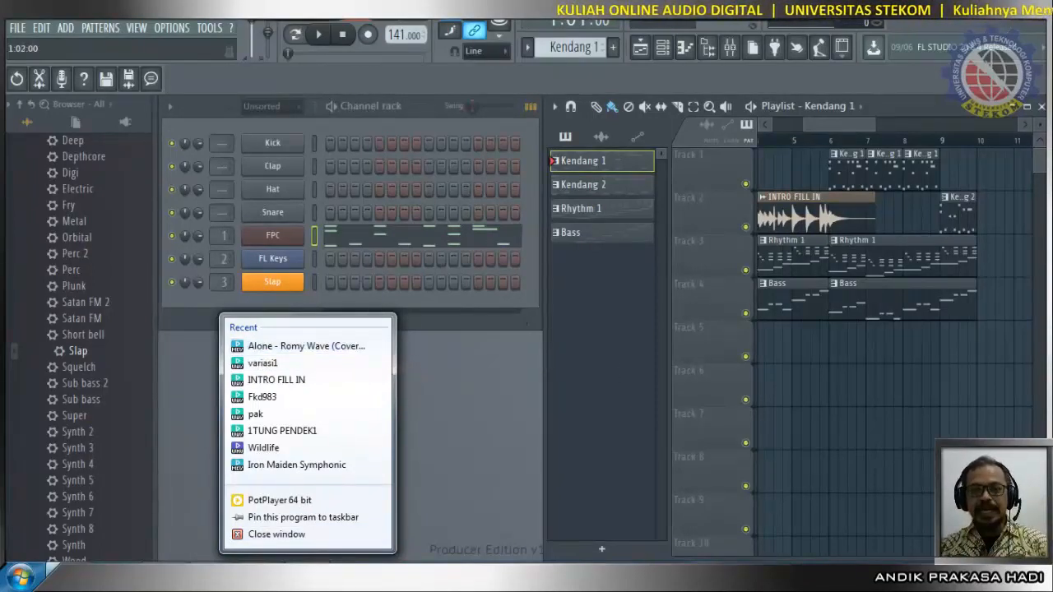
left_click(283, 536)
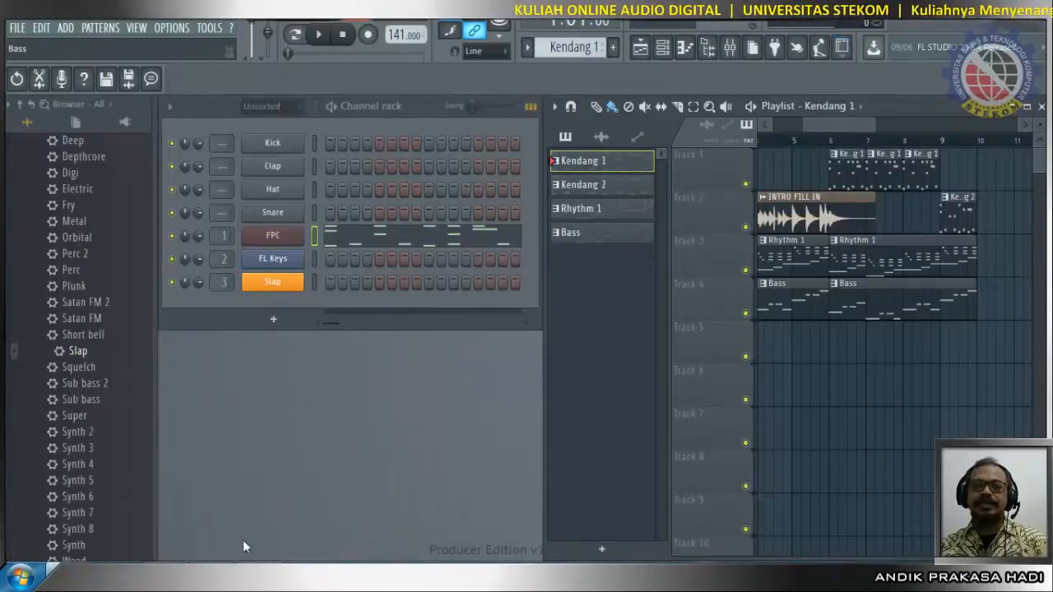
Step: Bring the playlist back to bar 1 and collapse the expanded Sytrus and Generators folders in the browser
mouse_move(259, 576)
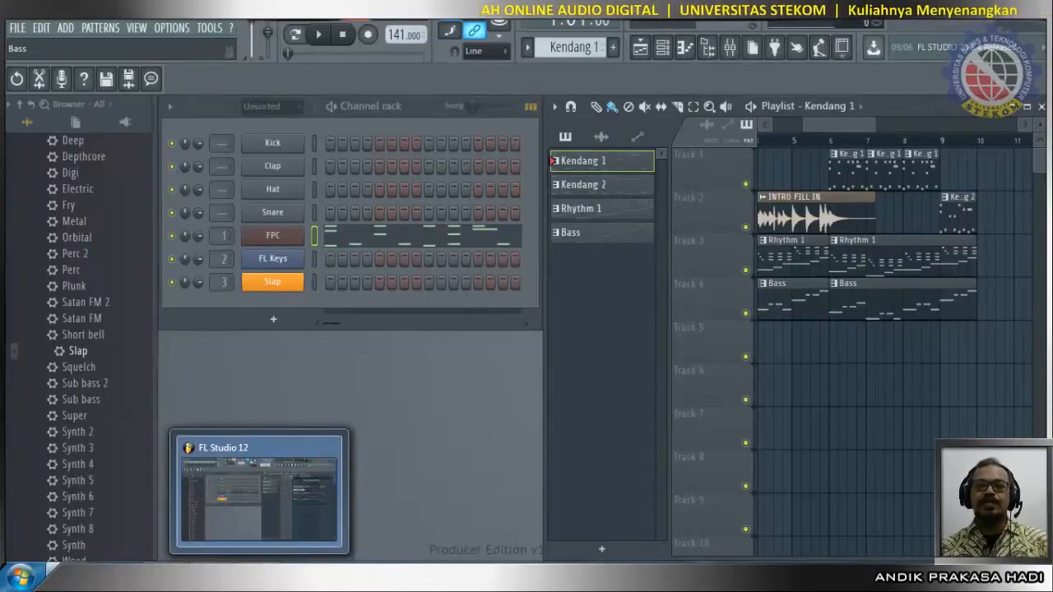
left_click_drag(829, 124, 796, 125)
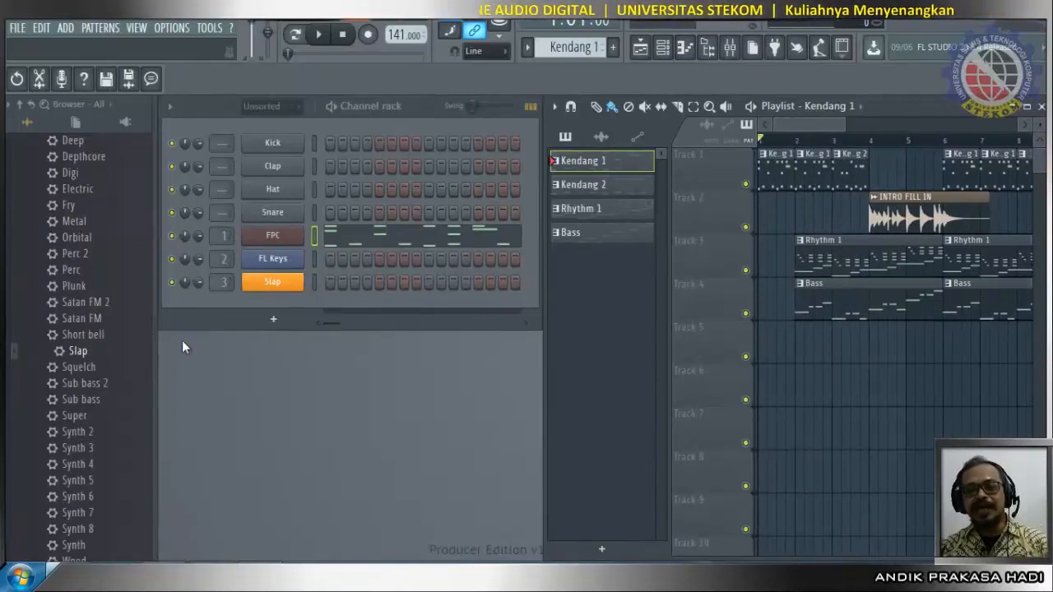
scroll(125, 351, "up", 8)
left_click(40, 416)
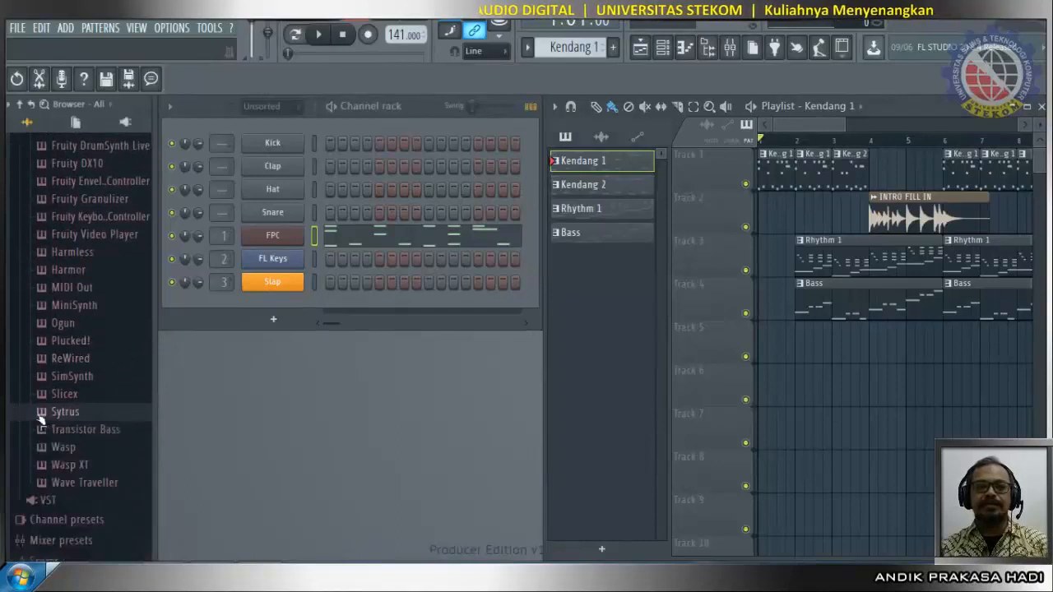
scroll(101, 422, "up", 5)
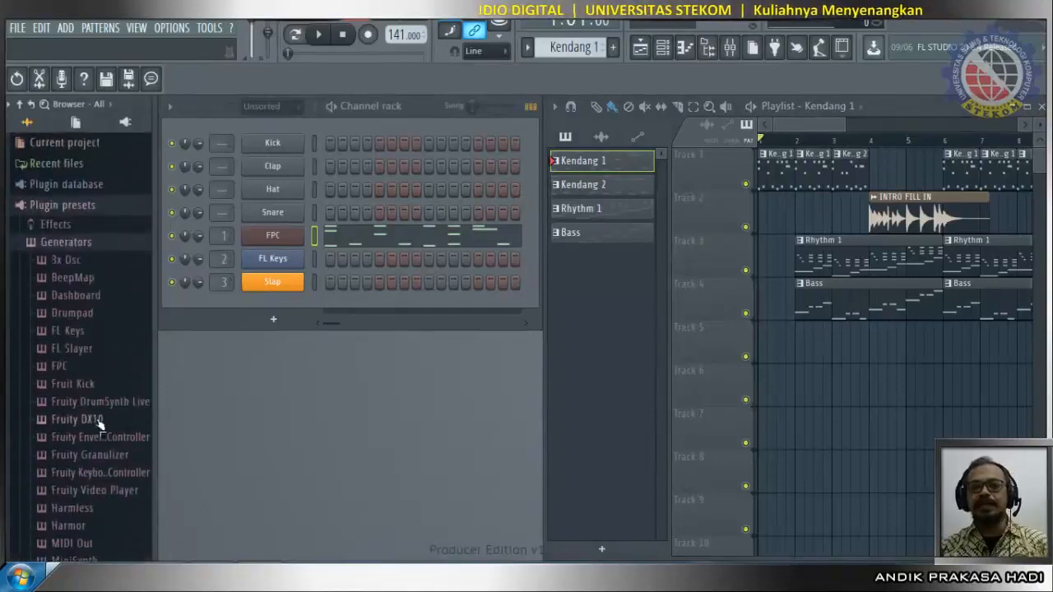
left_click(31, 242)
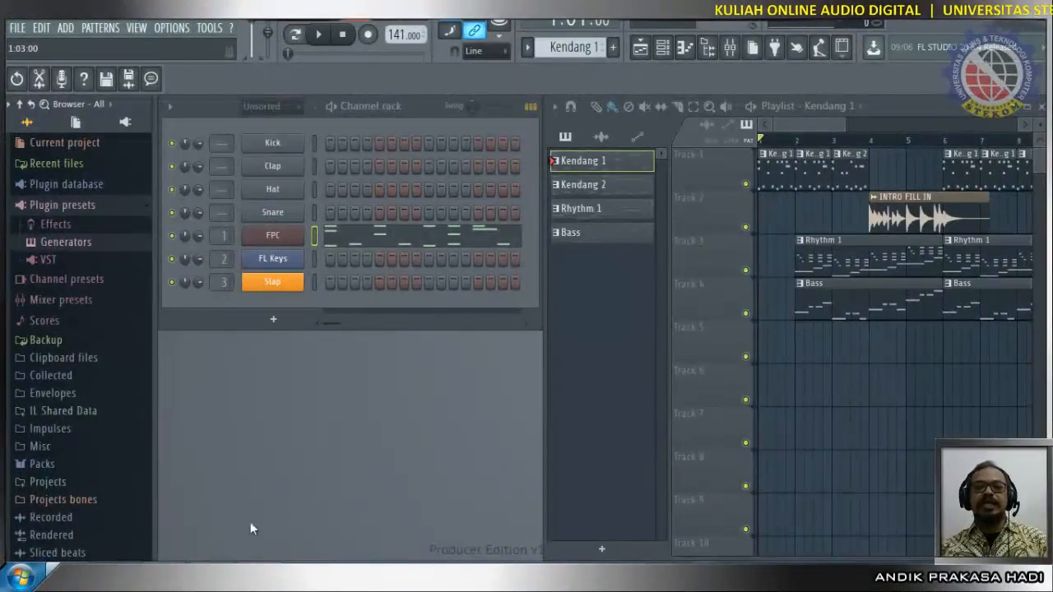
Step: Switch to the YouTube Studio live streaming window in Google Chrome
mouse_move(163, 577)
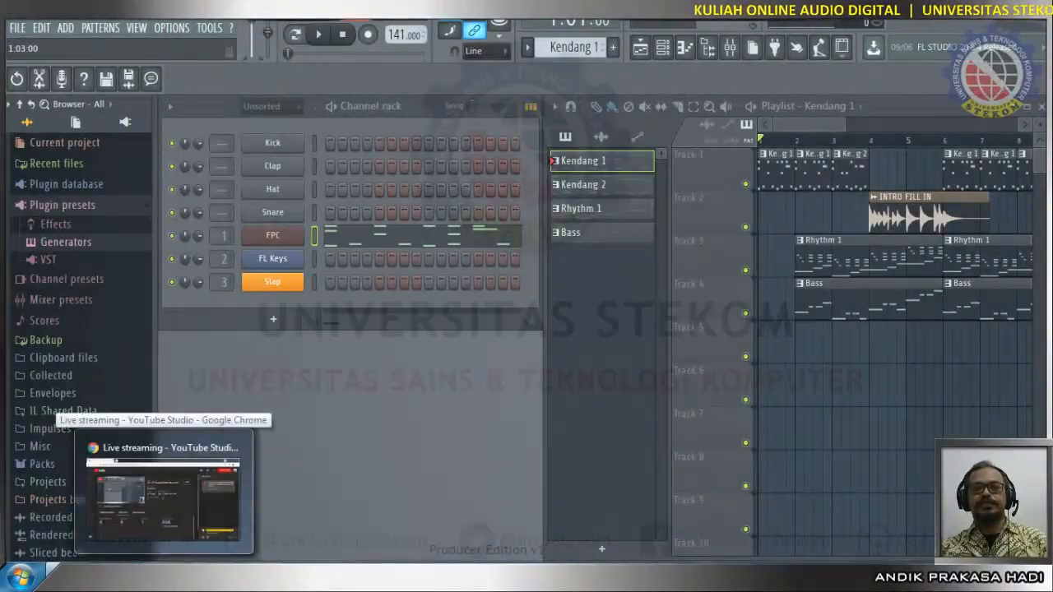
left_click(163, 498)
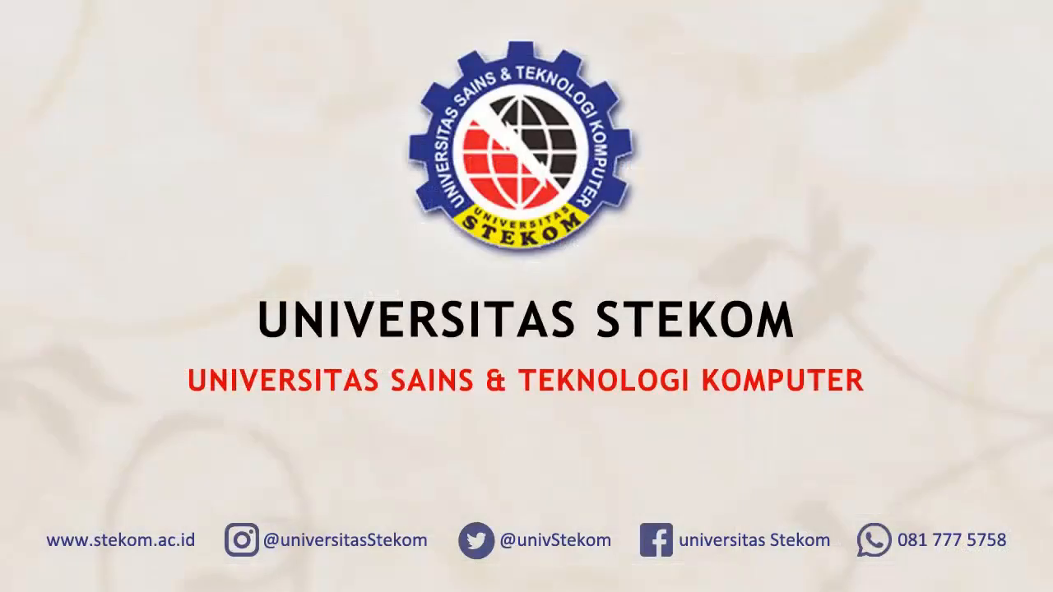